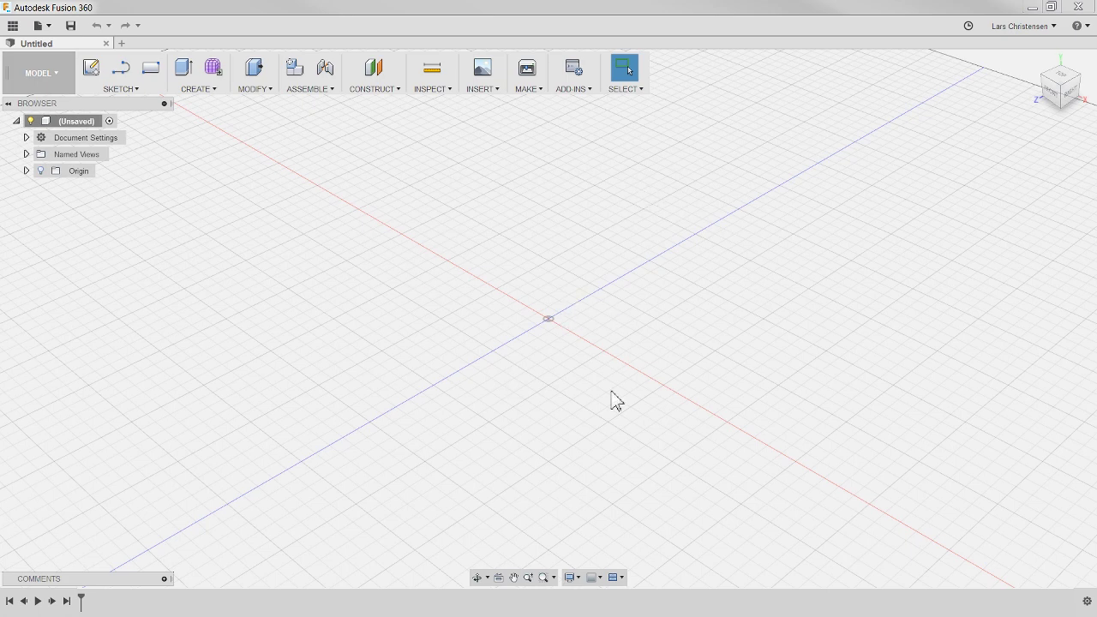
Step: Hide the layout grid, trying Fixed in Grid Settings but cancelling so spacing stays unchanged
{"action": "left_click", "coordinate": [599, 577]}
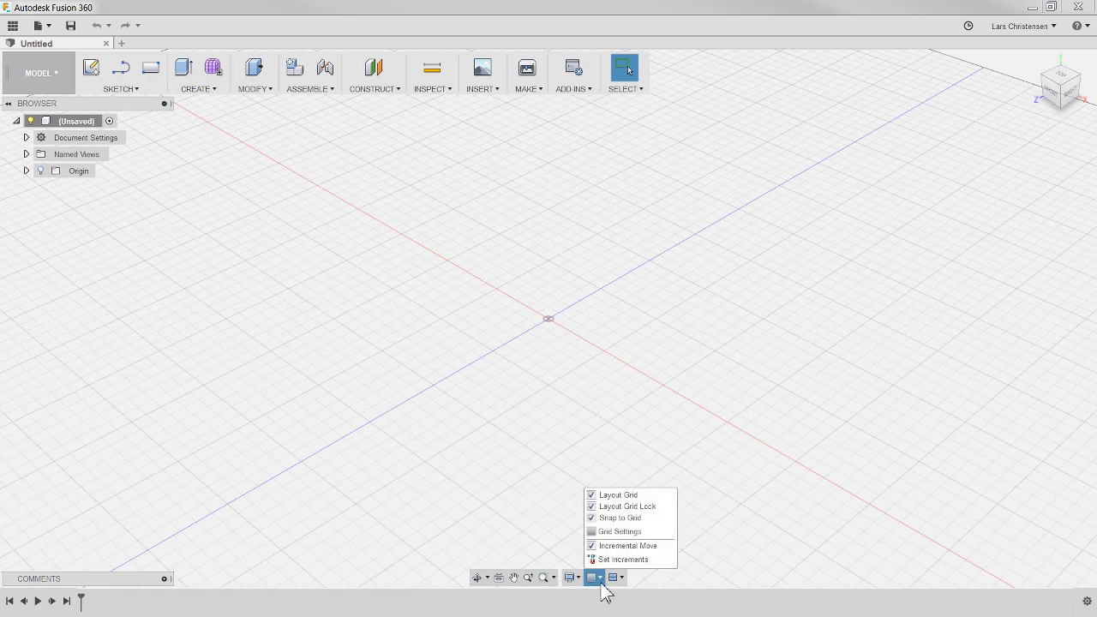
{"action": "left_click", "coordinate": [596, 497]}
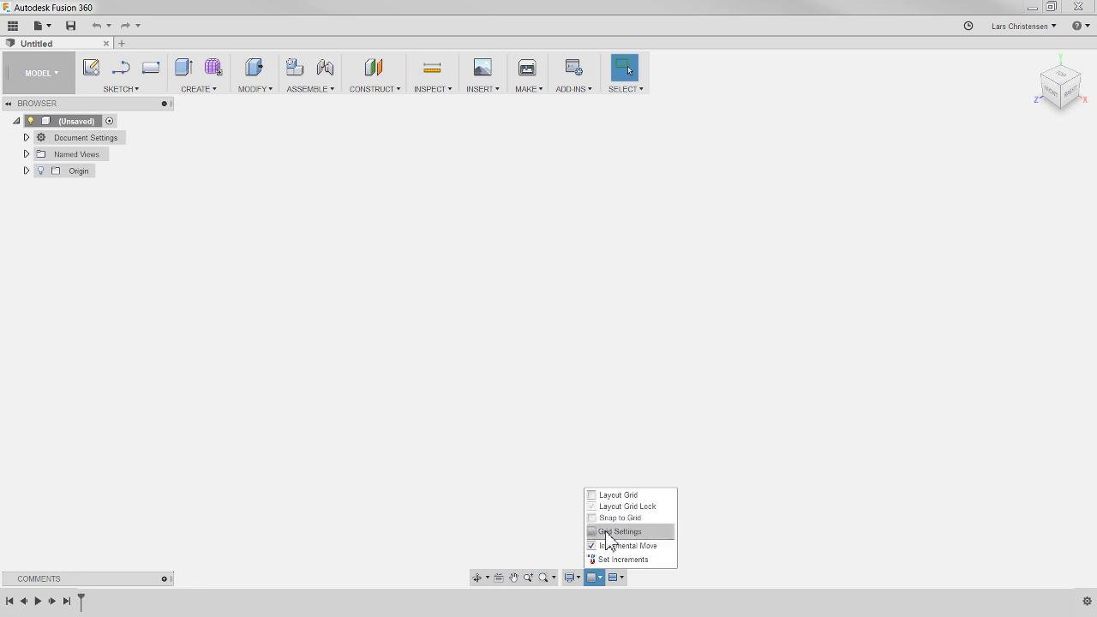
{"action": "left_click", "coordinate": [619, 531]}
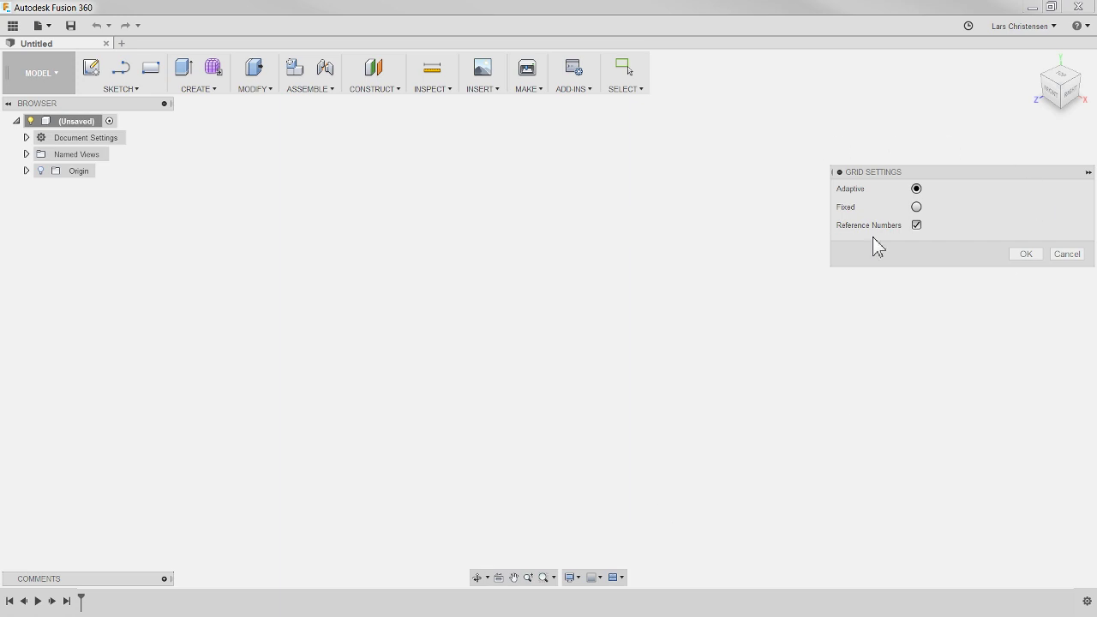
{"action": "left_click", "coordinate": [916, 207]}
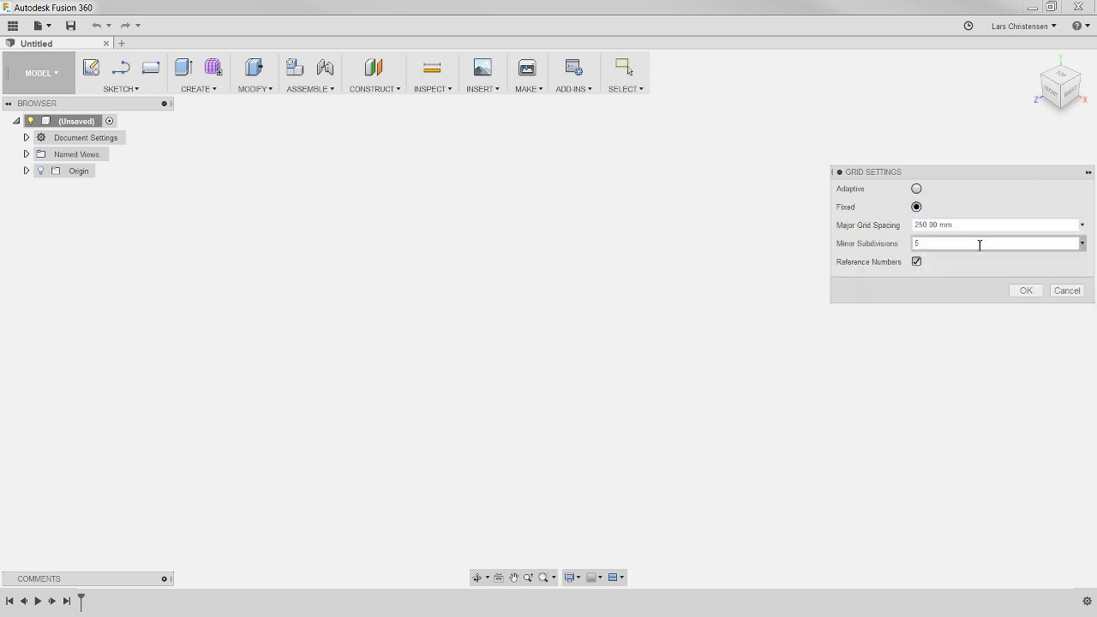
{"action": "left_click", "coordinate": [1068, 292]}
{"action": "left_click", "coordinate": [577, 579]}
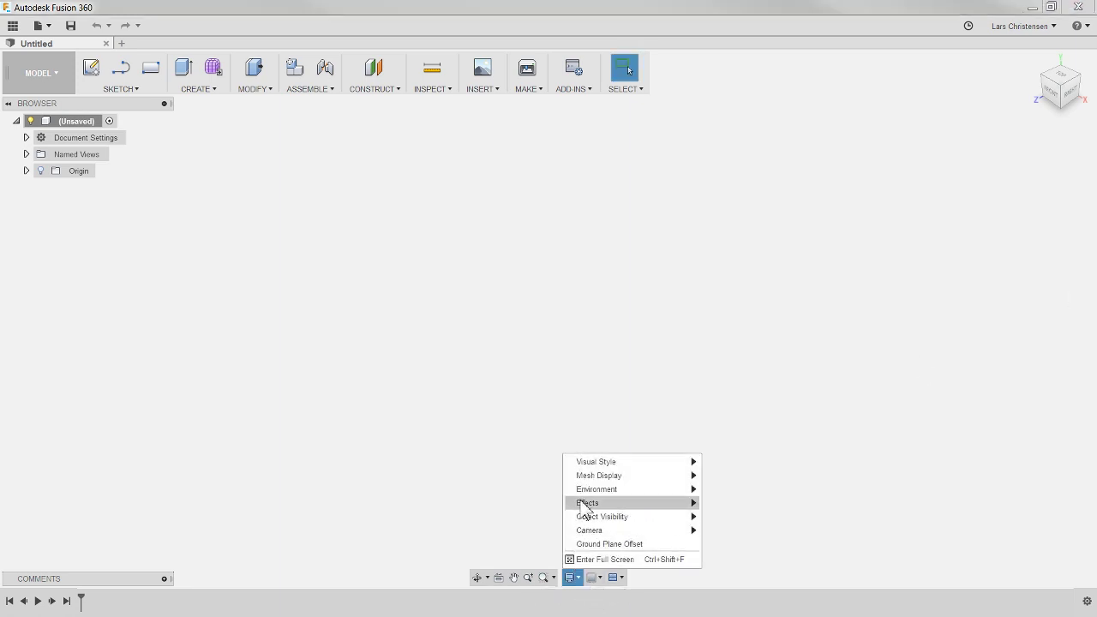
{"action": "left_click", "coordinate": [593, 577]}
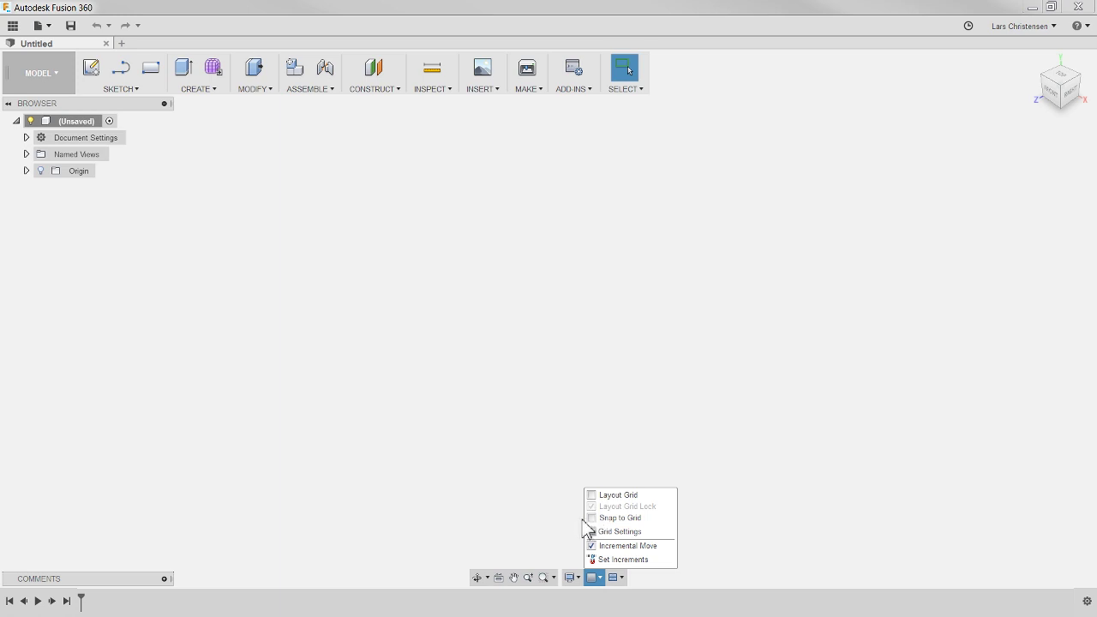
{"action": "left_click", "coordinate": [540, 525]}
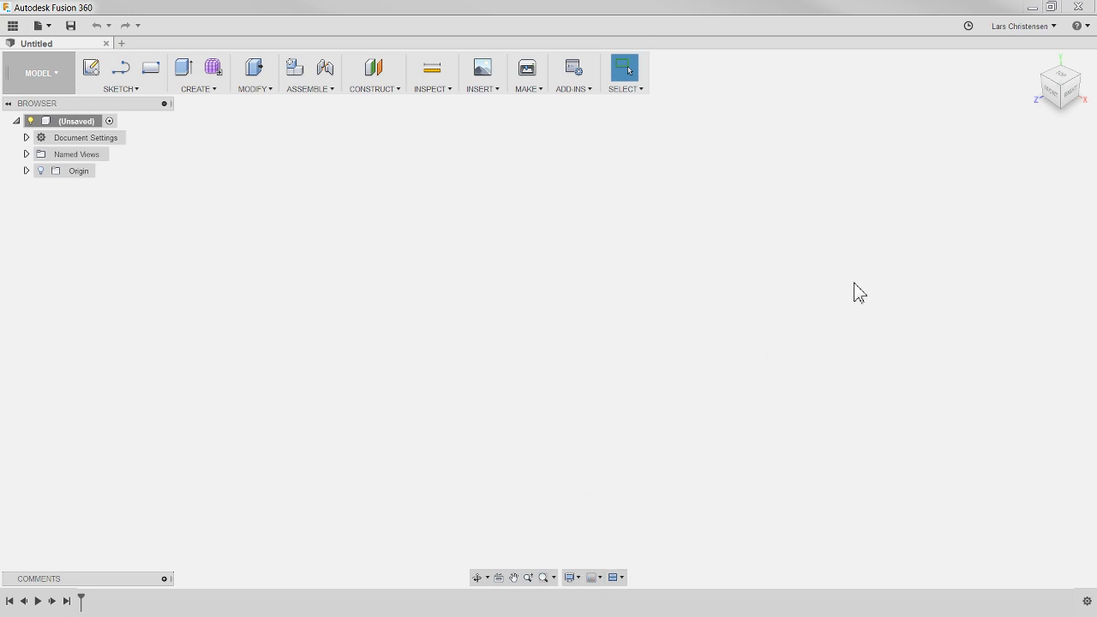
{"action": "right_click", "coordinate": [1063, 87]}
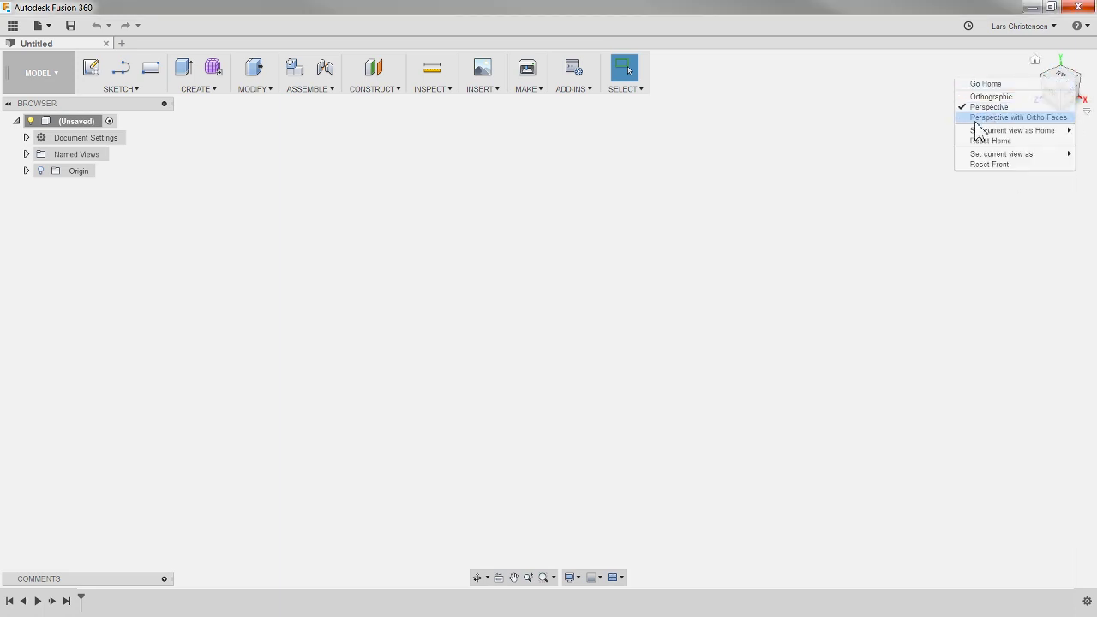
{"action": "left_click", "coordinate": [1019, 126]}
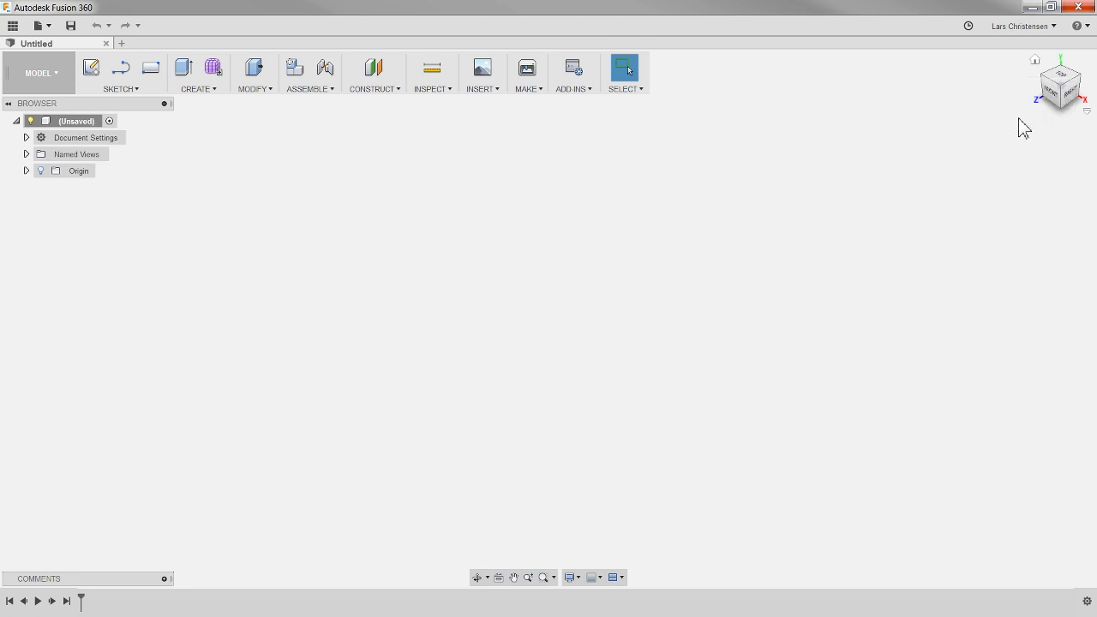
{"action": "right_click", "coordinate": [1059, 77]}
{"action": "left_click", "coordinate": [761, 180]}
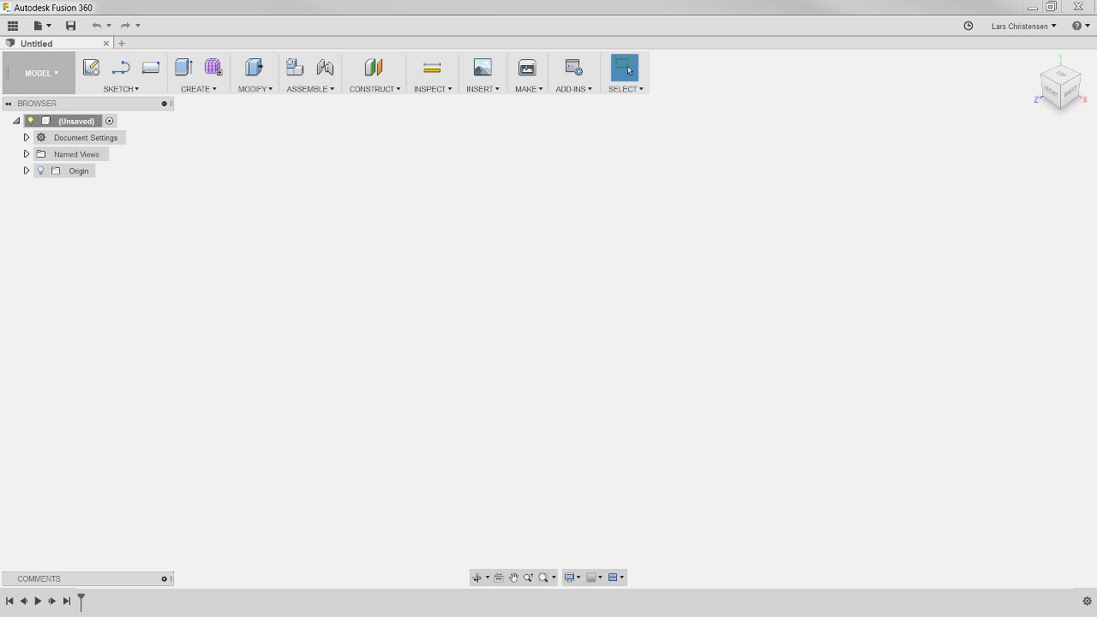
Step: Centre and maximize the IMG_4496.jpg reference photo to inspect it, then close it
{"action": "left_click_drag", "start_coordinate": [282, 89], "coordinate": [521, 79]}
{"action": "left_click", "coordinate": [819, 78]}
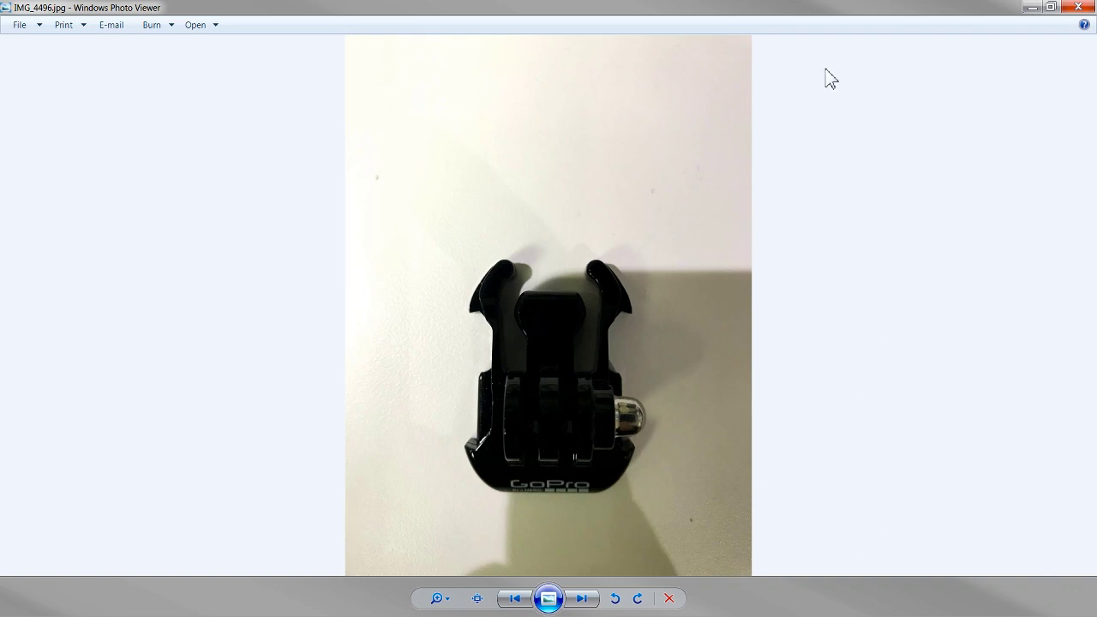
{"action": "left_click", "coordinate": [1078, 7]}
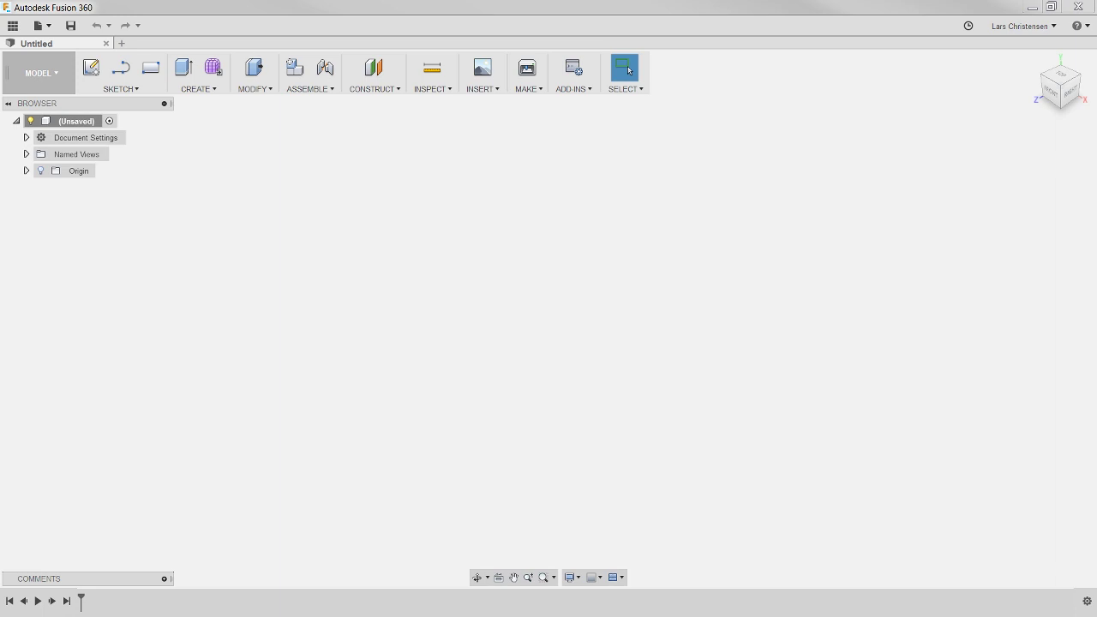
Step: Switch to the CAM workspace and browse its 2D and 3D machining operation lists
{"action": "left_click", "coordinate": [49, 76]}
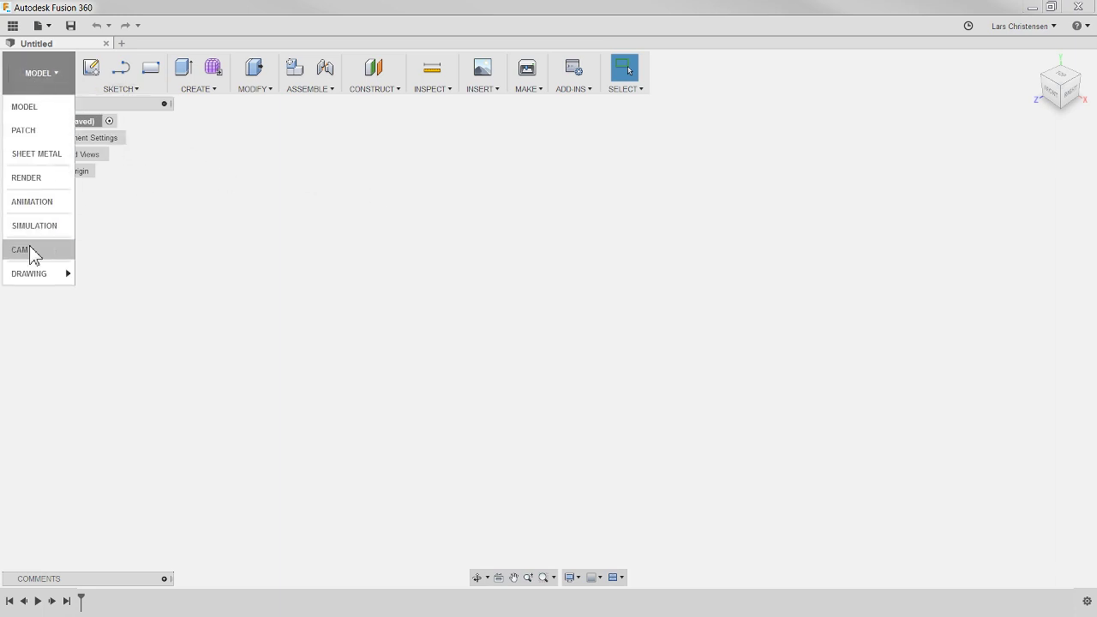
{"action": "left_click", "coordinate": [32, 252]}
{"action": "left_click", "coordinate": [156, 94]}
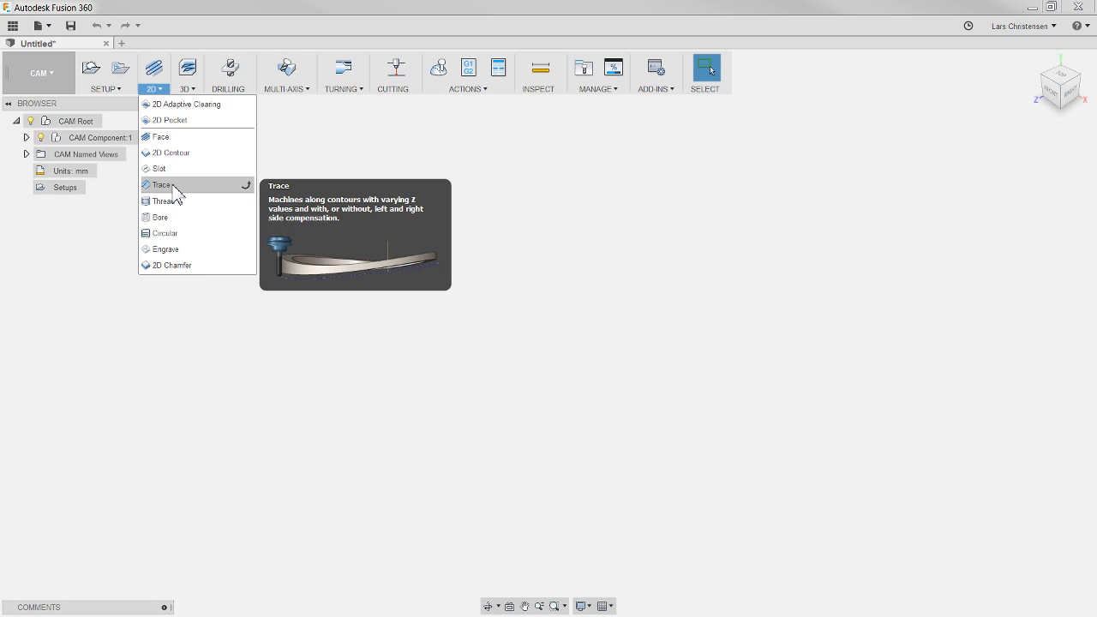
{"action": "left_click", "coordinate": [184, 90]}
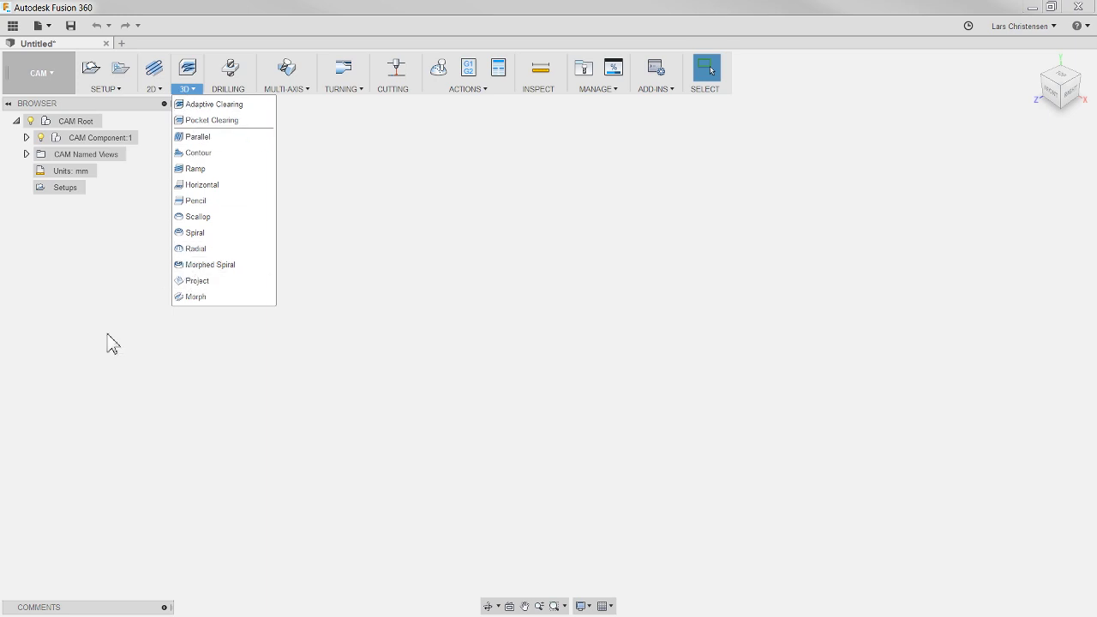
{"action": "key", "text": "Escape"}
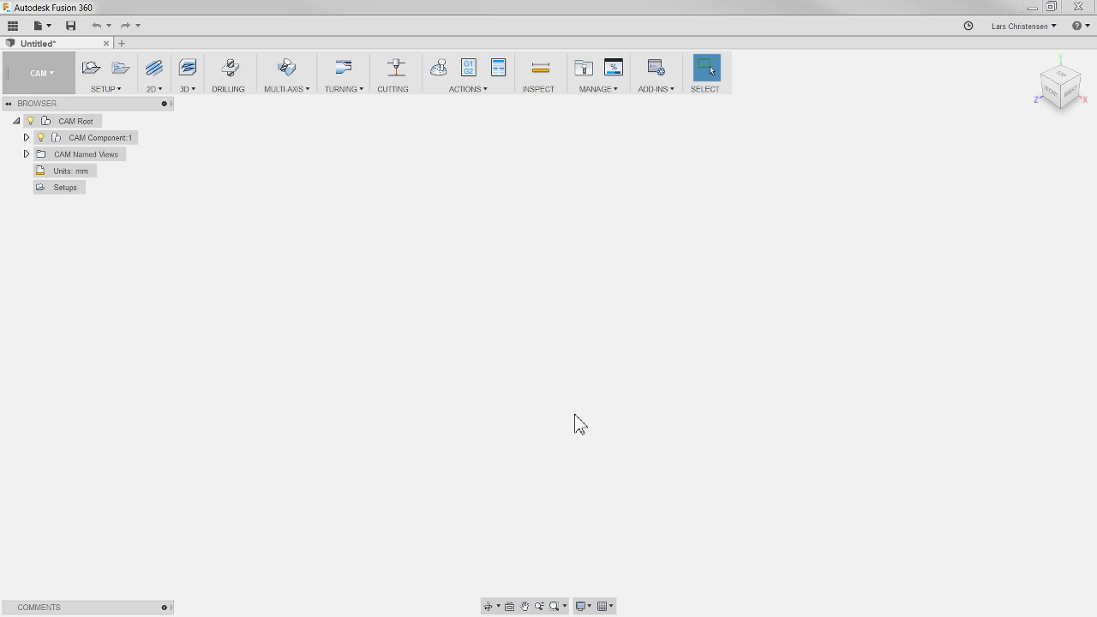
Step: Return to the MODEL workspace and start an Attached Canvas from the Insert menu
{"action": "left_click", "coordinate": [47, 65]}
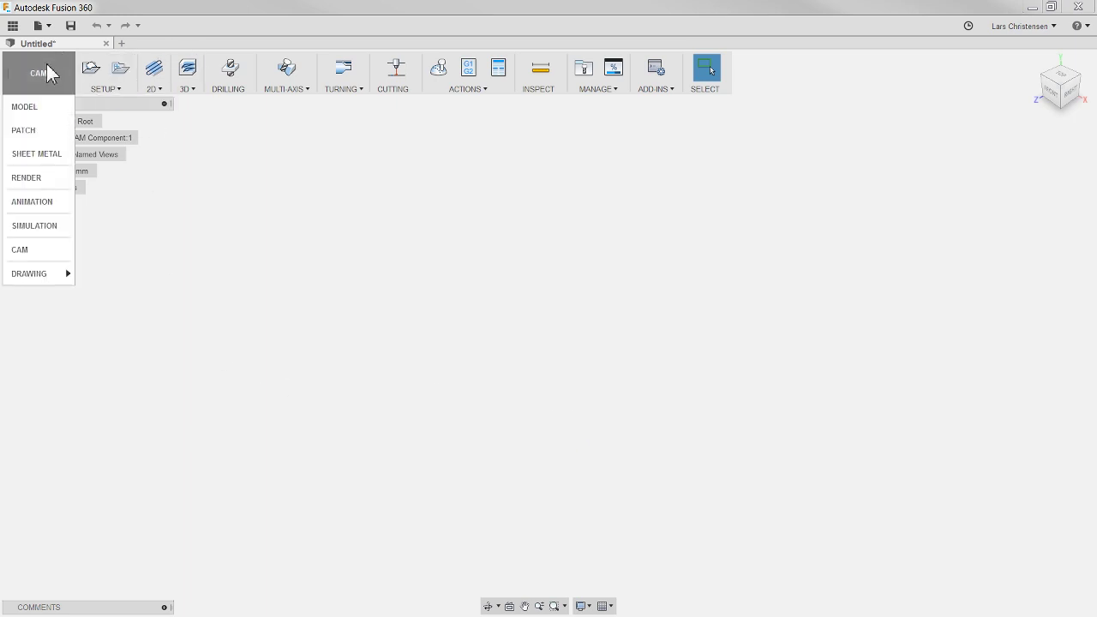
{"action": "left_click", "coordinate": [45, 109]}
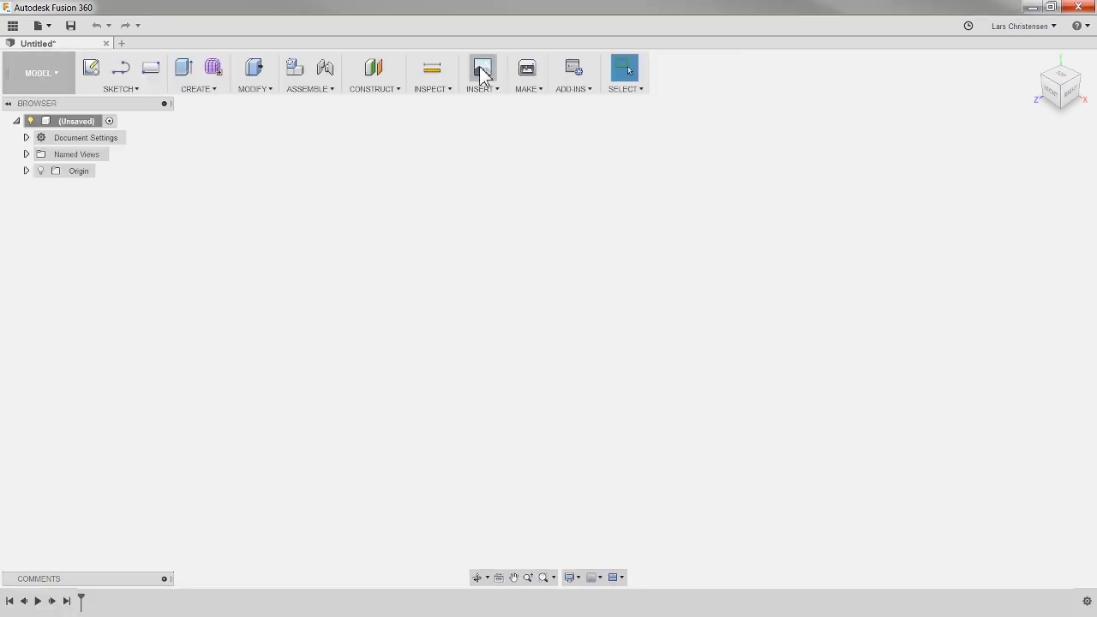
{"action": "left_click", "coordinate": [481, 71]}
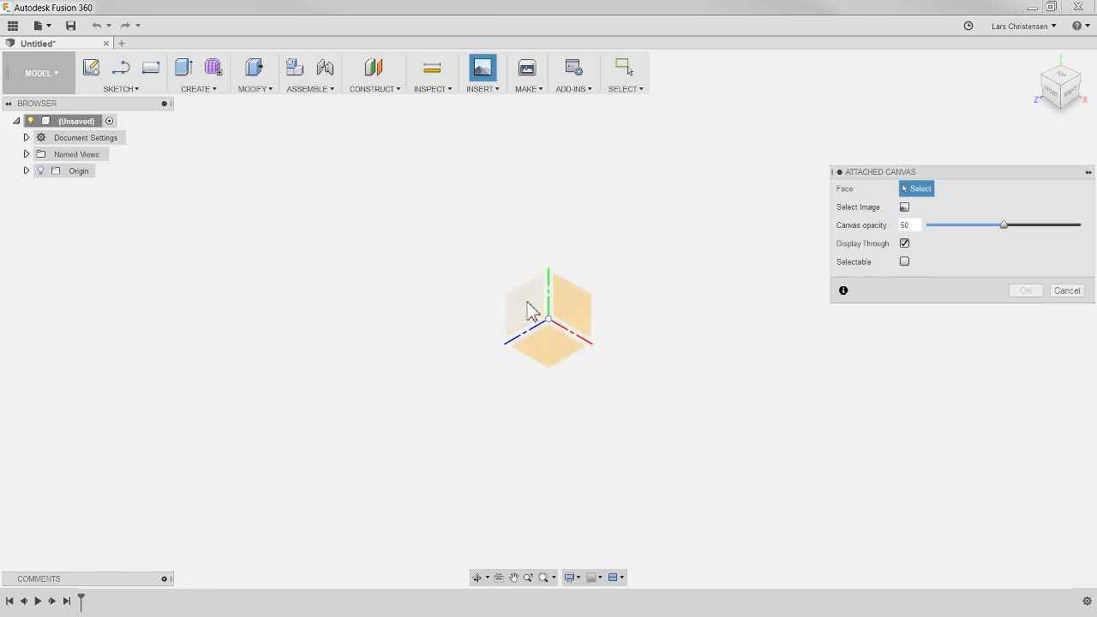
Step: Pick the XZ plane as the canvas face and browse for the reference image
{"action": "left_click", "coordinate": [545, 350]}
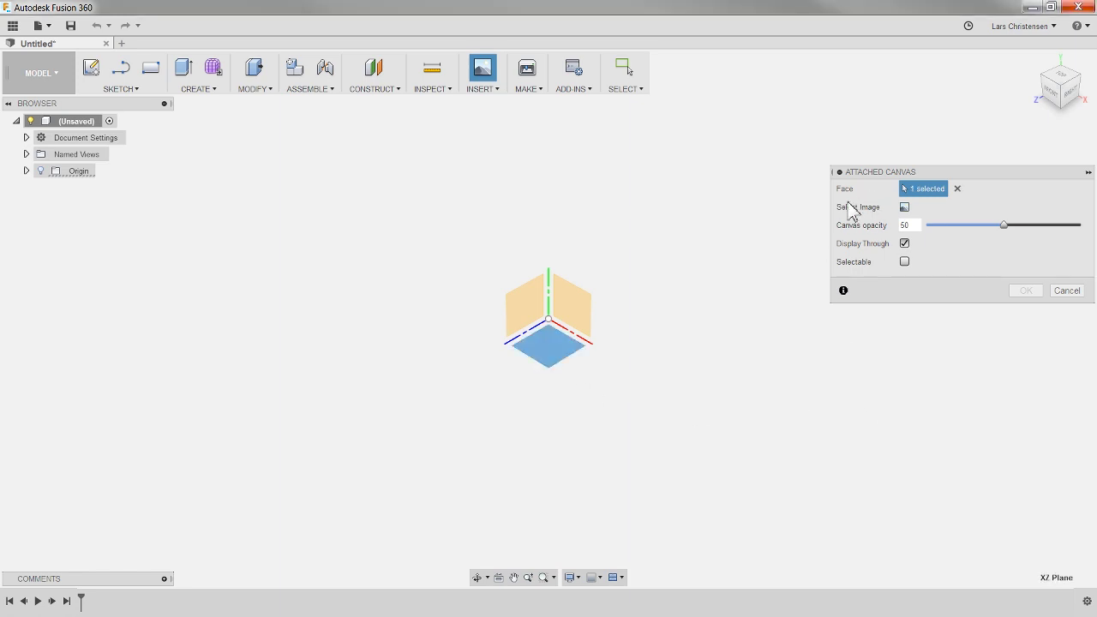
{"action": "left_click", "coordinate": [905, 207]}
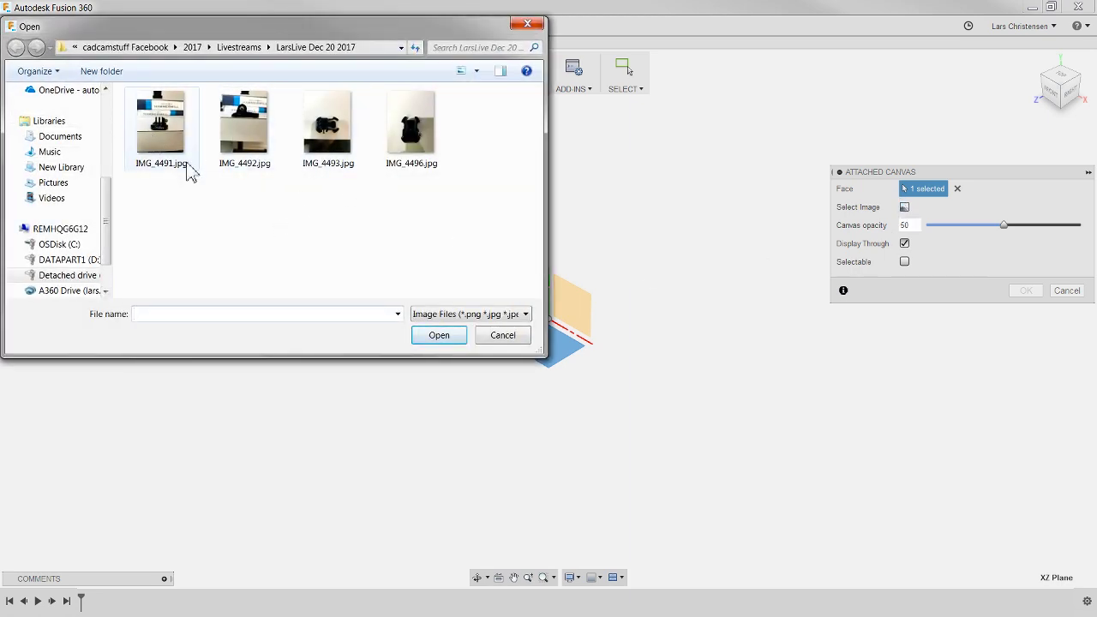
Step: Insert IMG_4496.jpg as the canvas image and set its opacity back to 50
{"action": "double_click", "coordinate": [415, 126]}
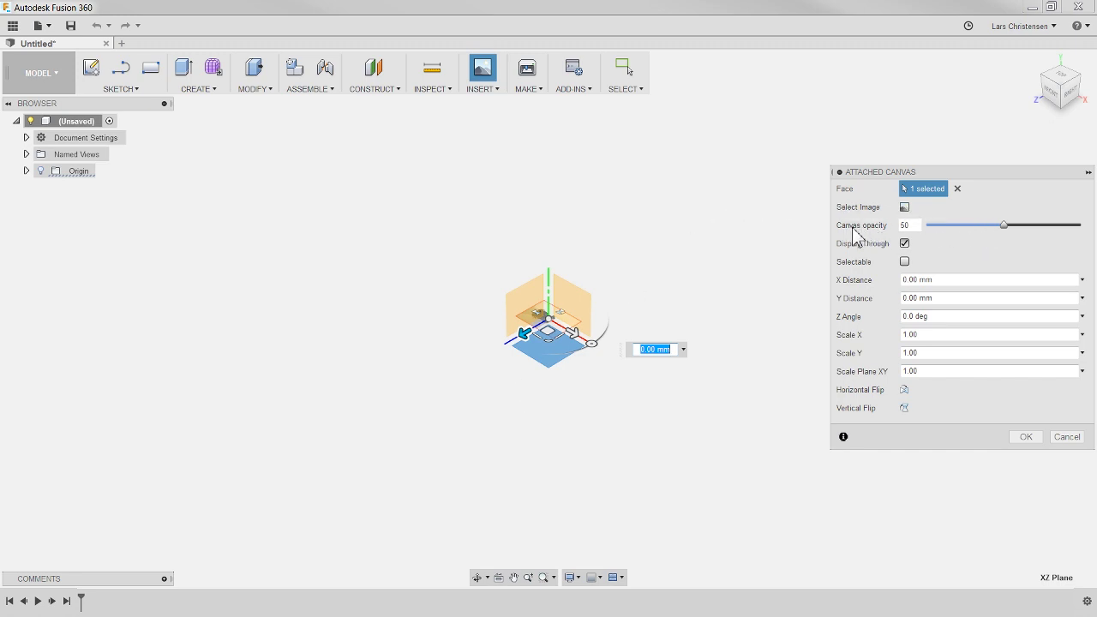
{"action": "left_click_drag", "start_coordinate": [1004, 227], "coordinate": [1085, 225]}
{"action": "scroll", "coordinate": [540, 368], "scroll_direction": "up", "scroll_amount": 6}
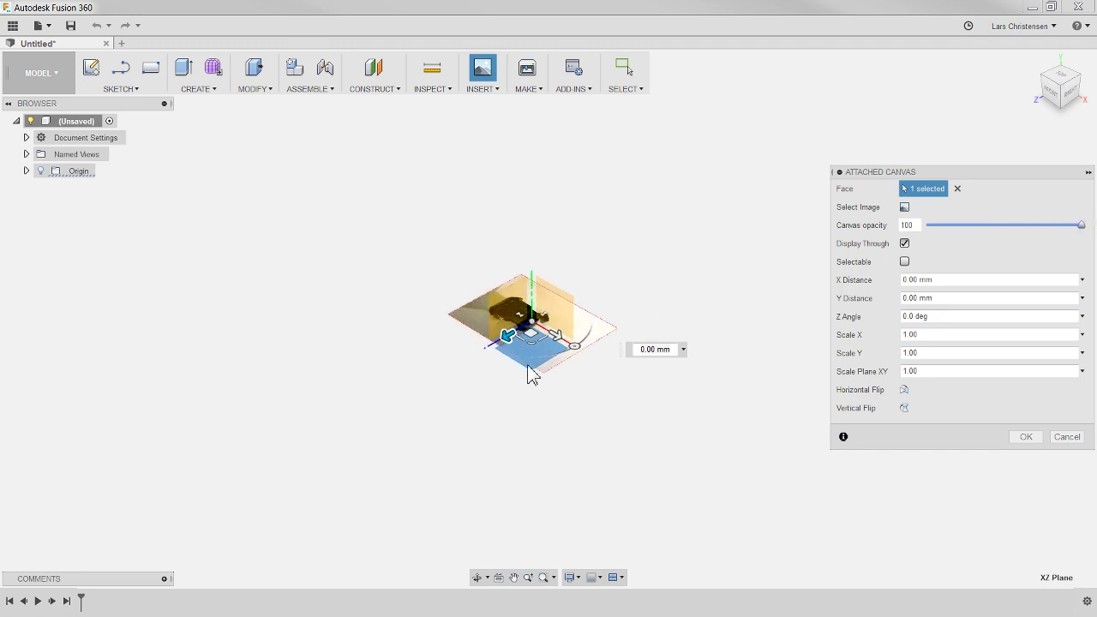
{"action": "scroll", "coordinate": [530, 295], "scroll_direction": "up", "scroll_amount": 5}
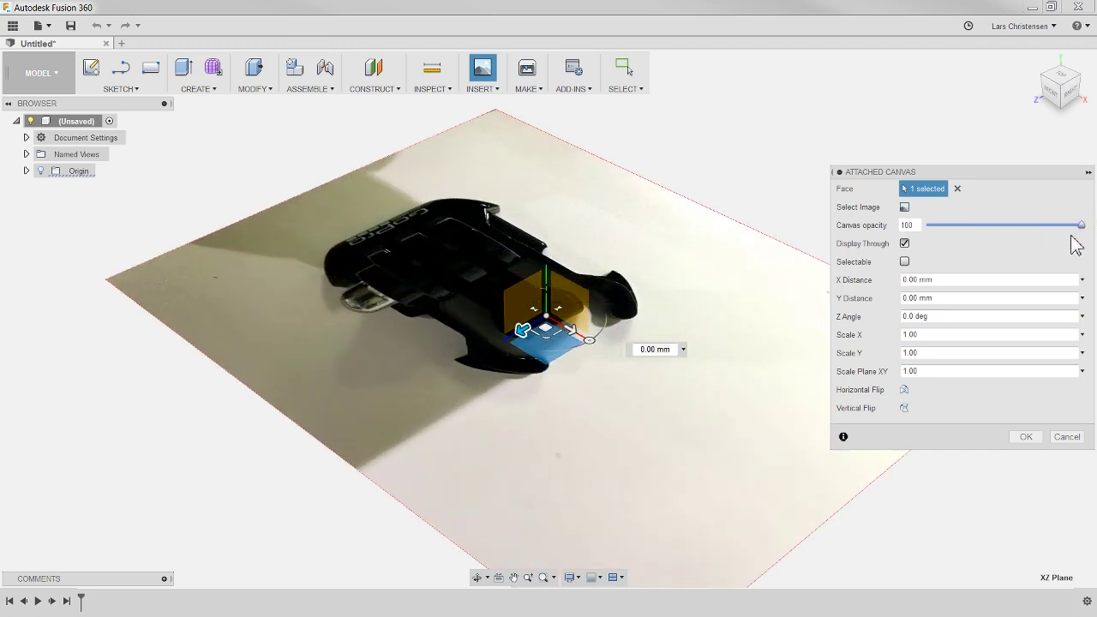
{"action": "left_click_drag", "start_coordinate": [1083, 226], "coordinate": [1006, 231]}
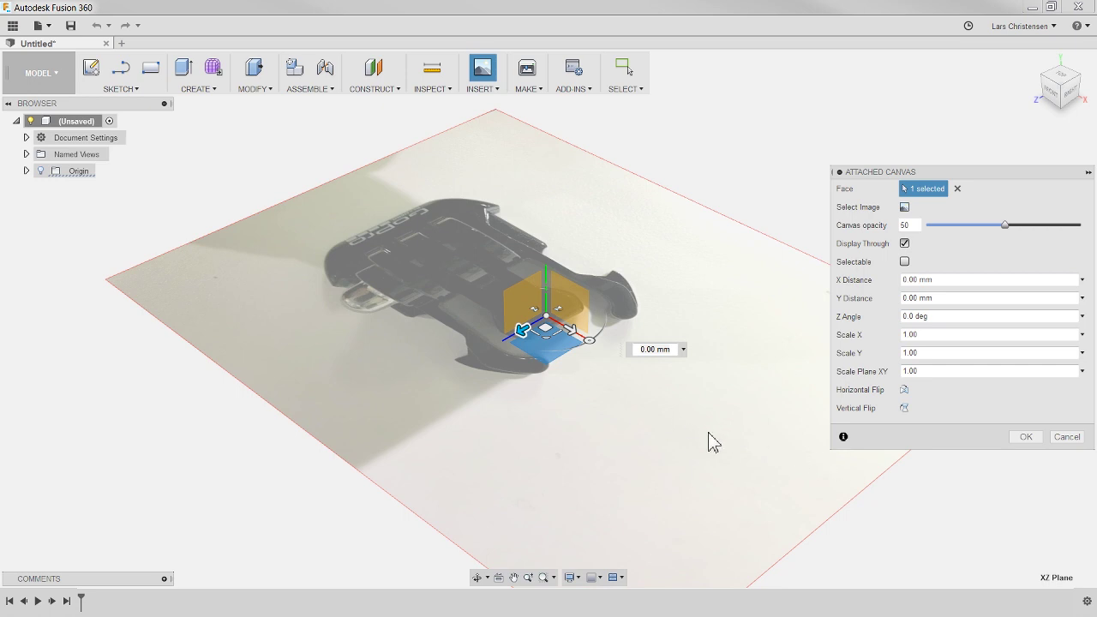
Step: Confirm the photo canvas, view it from the Top, and show the origin axes
{"action": "left_click", "coordinate": [1026, 437]}
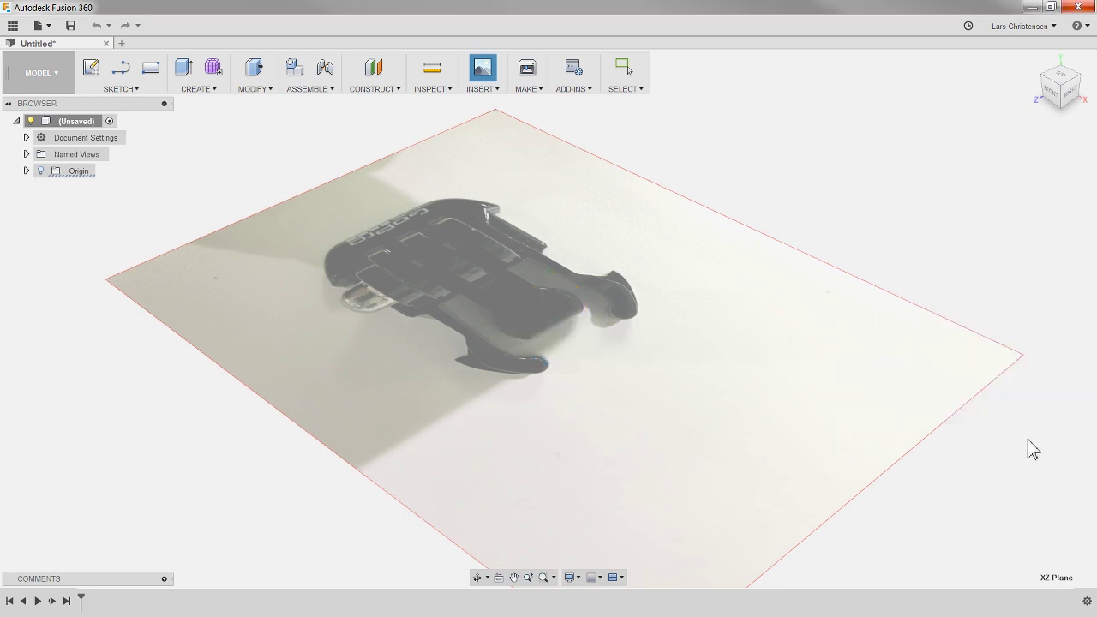
{"action": "scroll", "coordinate": [627, 343], "scroll_direction": "down", "scroll_amount": 3}
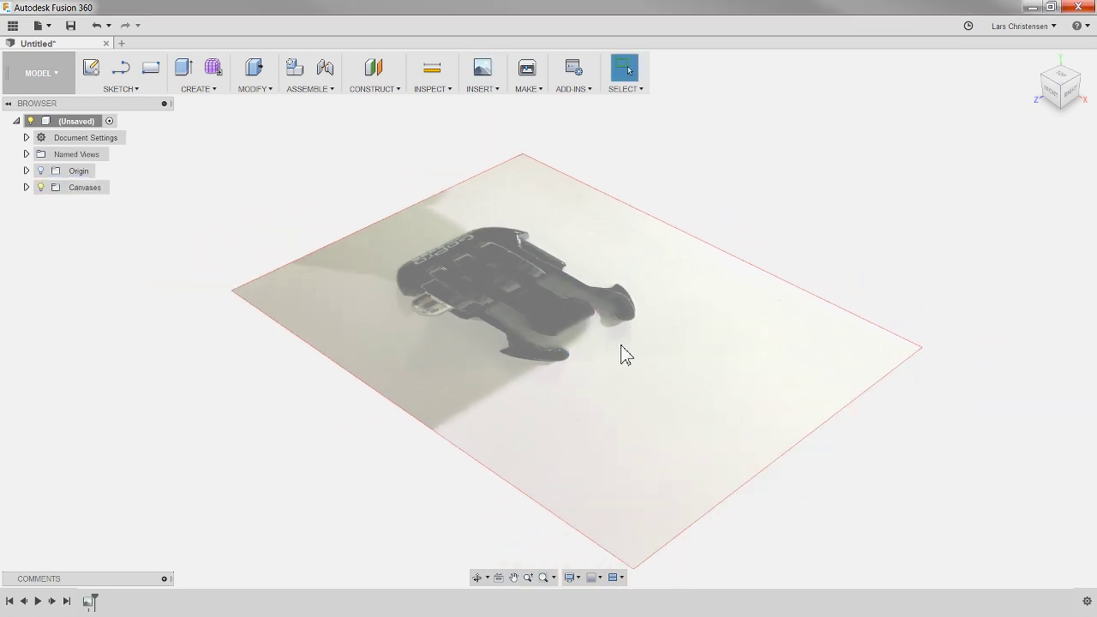
{"action": "left_click", "coordinate": [1063, 77]}
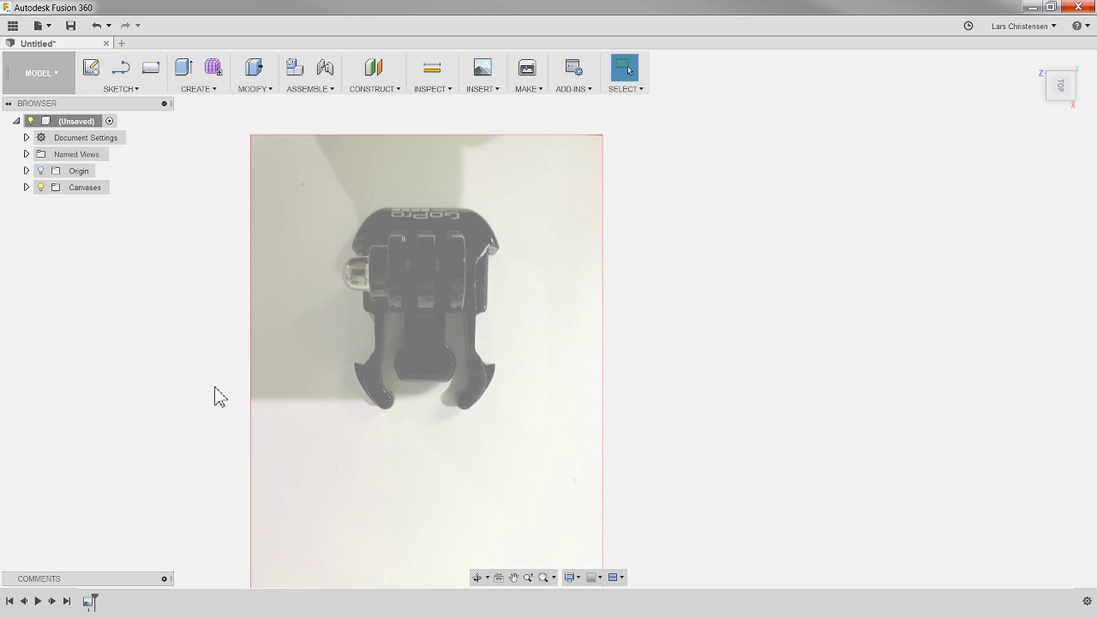
{"action": "left_click", "coordinate": [41, 171]}
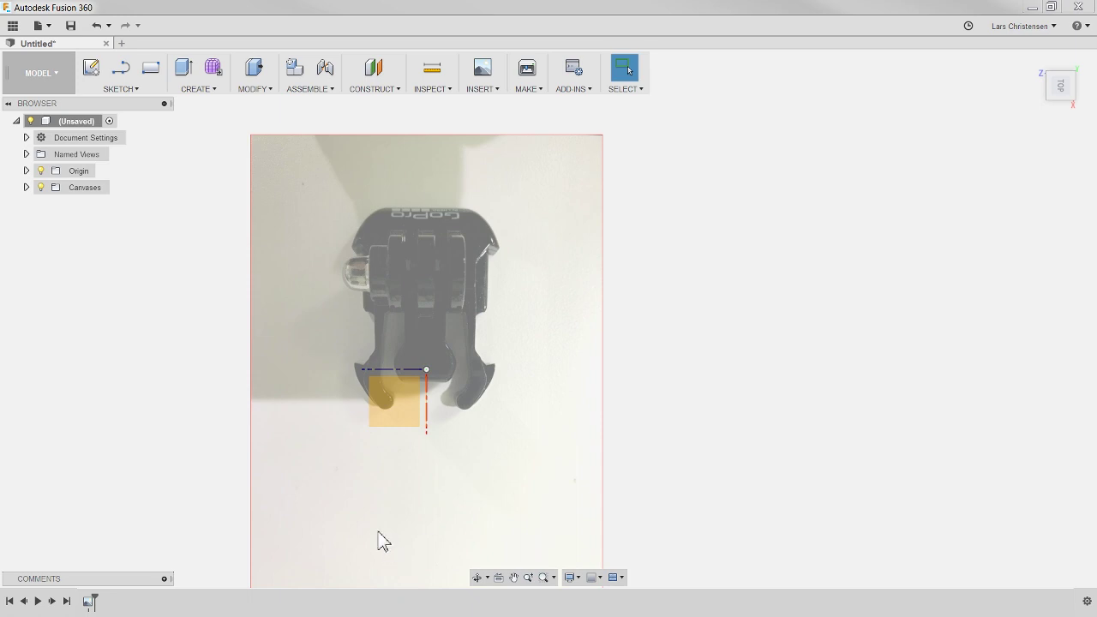
Step: Check the IMG_4496 canvas placement in Edit Canvas under Canvases, leaving it unchanged
{"action": "left_click", "coordinate": [27, 187]}
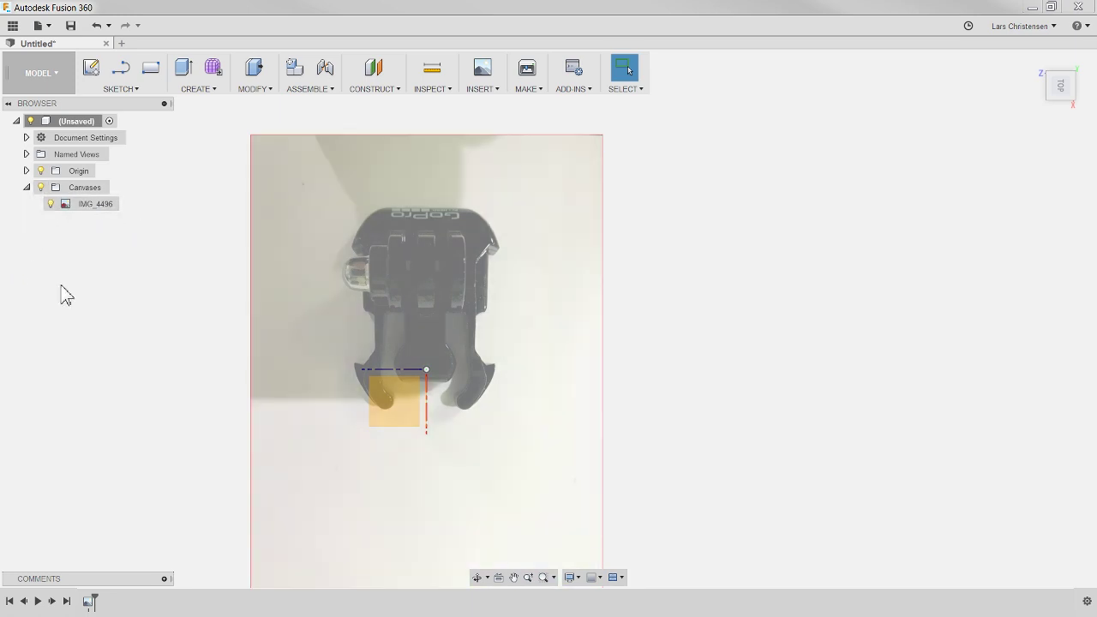
{"action": "right_click", "coordinate": [94, 205]}
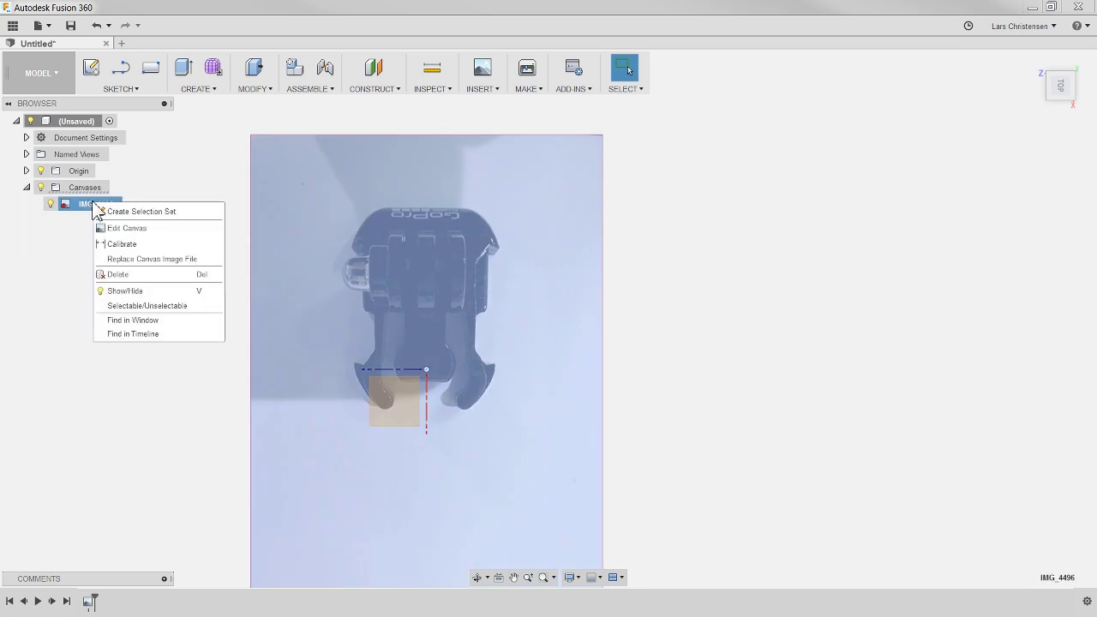
{"action": "left_click", "coordinate": [166, 229]}
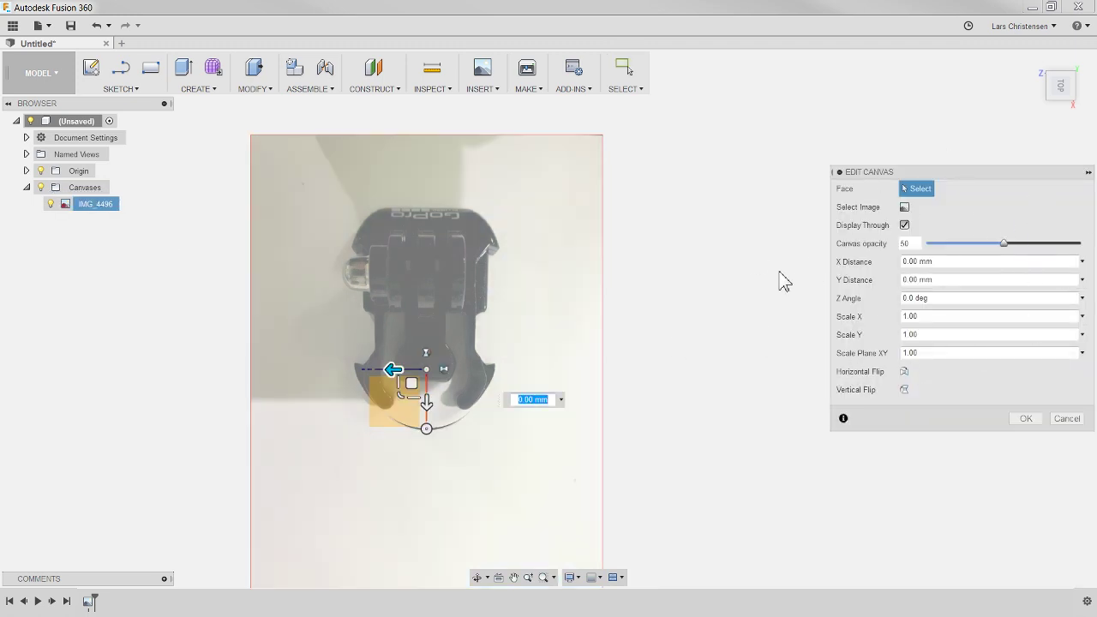
{"action": "left_click", "coordinate": [1067, 419]}
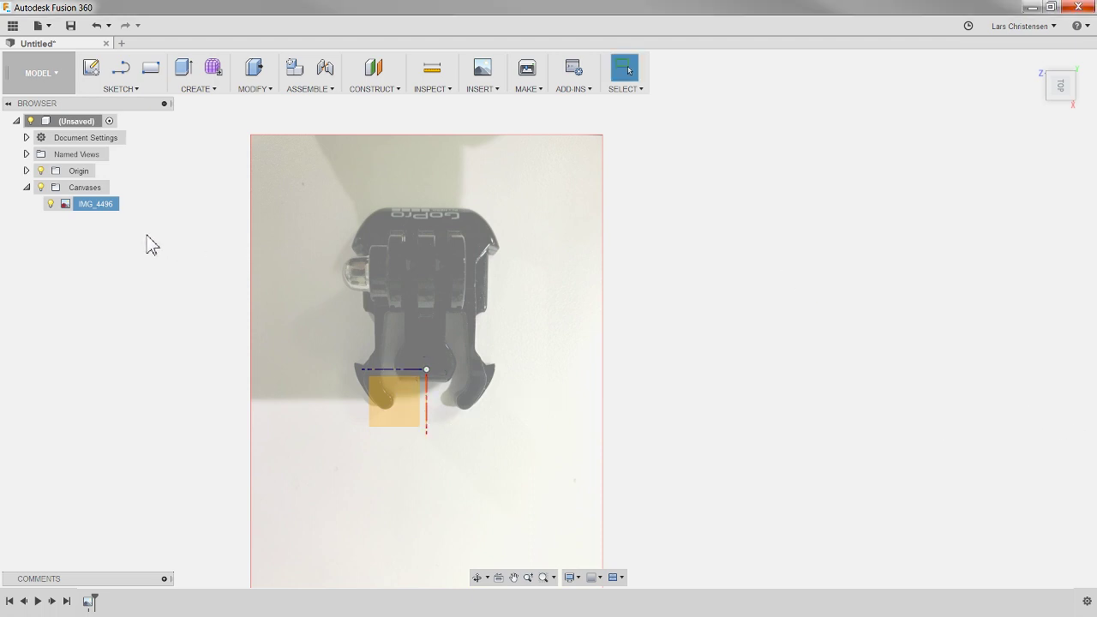
Step: Calibrate IMG_4496 so the span from the buckle's top edge to below the prongs is 45 mm
{"action": "right_click", "coordinate": [95, 209]}
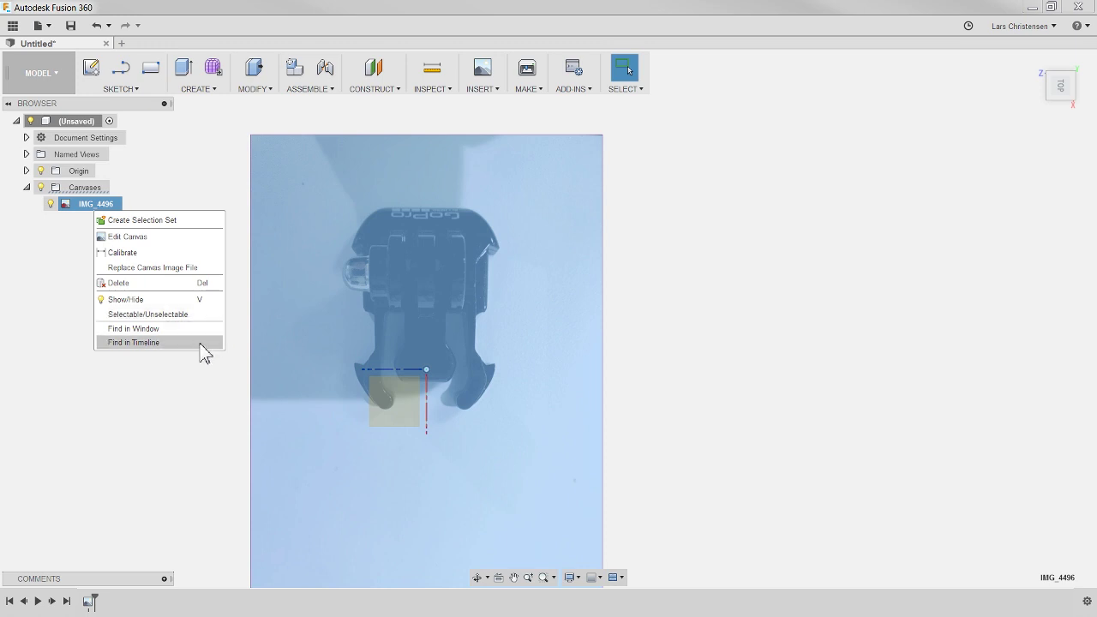
{"action": "left_click", "coordinate": [135, 253]}
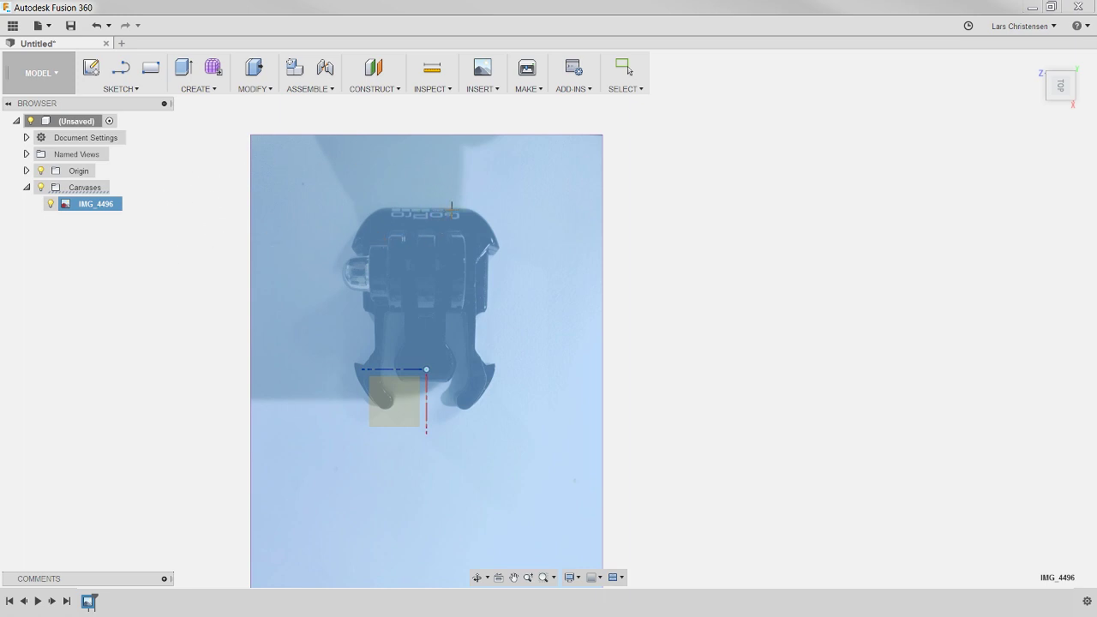
{"action": "scroll", "coordinate": [447, 206], "scroll_direction": "up", "scroll_amount": 8}
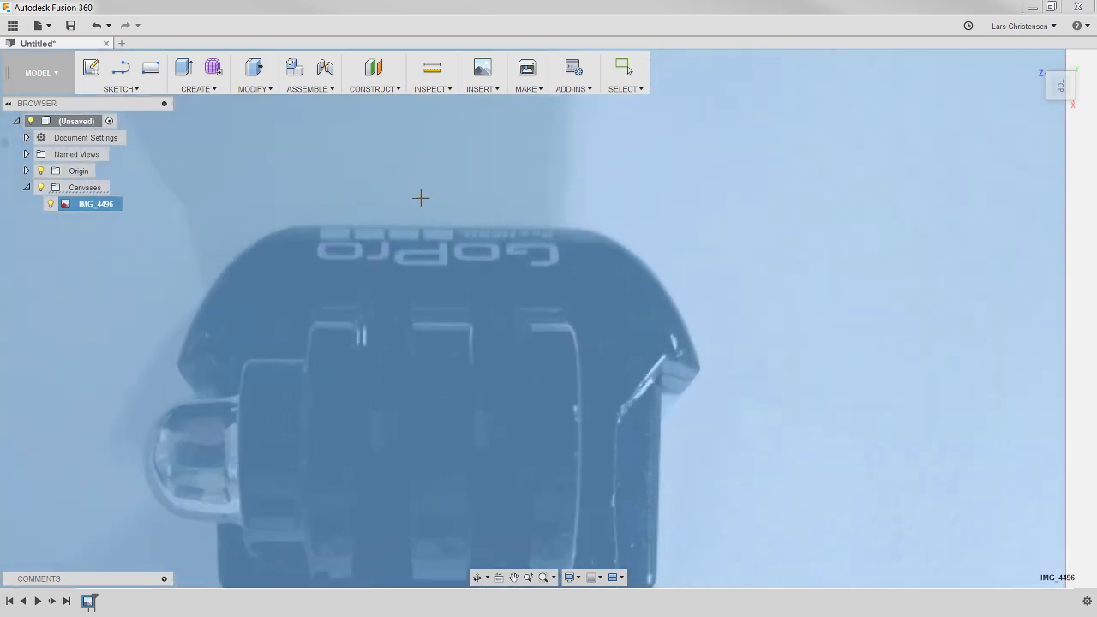
{"action": "scroll", "coordinate": [424, 210], "scroll_direction": "up", "scroll_amount": 2}
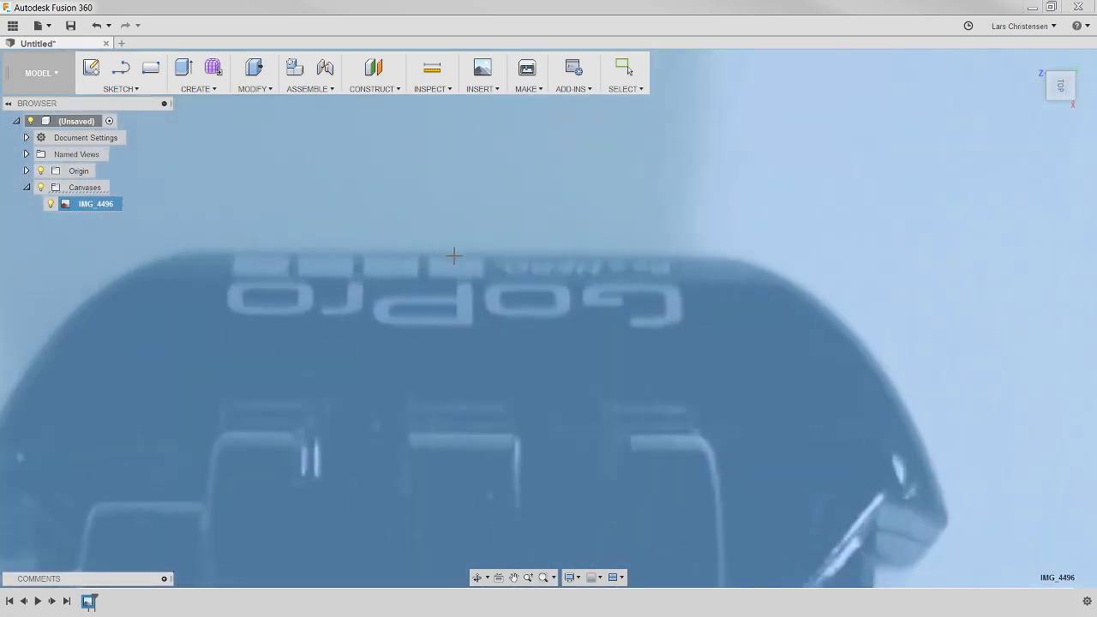
{"action": "left_click", "coordinate": [450, 253]}
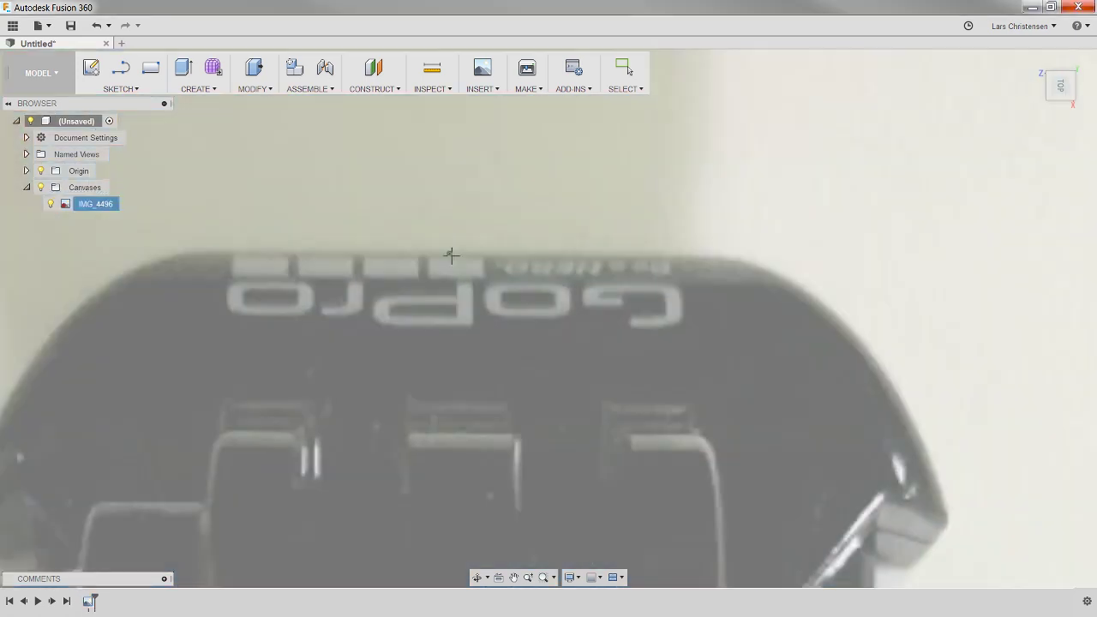
{"action": "scroll", "coordinate": [439, 179], "scroll_direction": "down", "scroll_amount": 5}
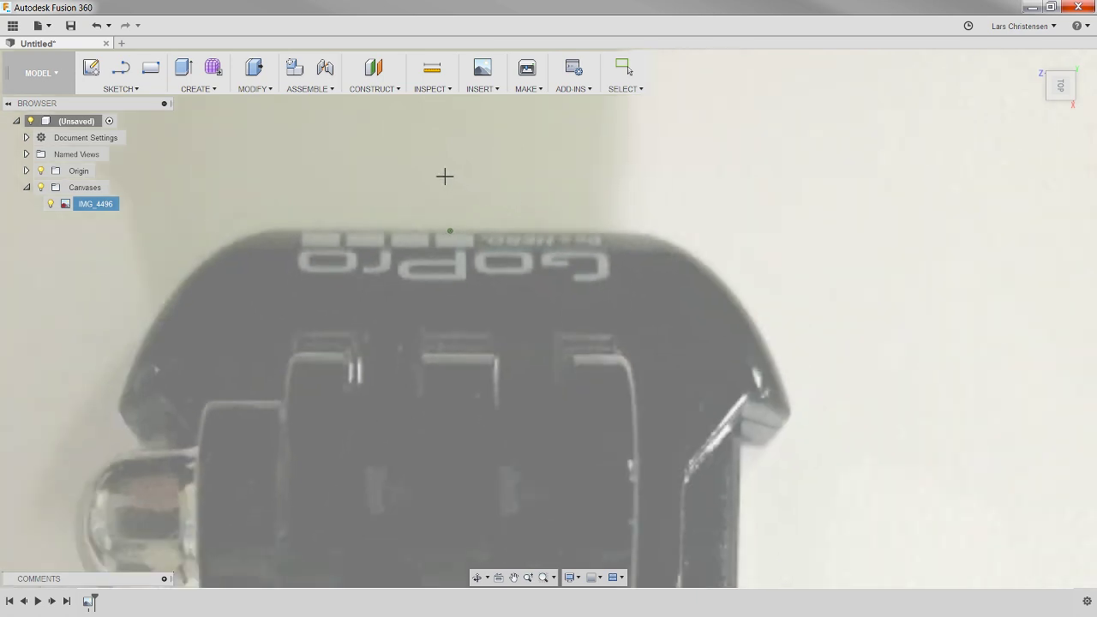
{"action": "scroll", "coordinate": [433, 167], "scroll_direction": "down", "scroll_amount": 3}
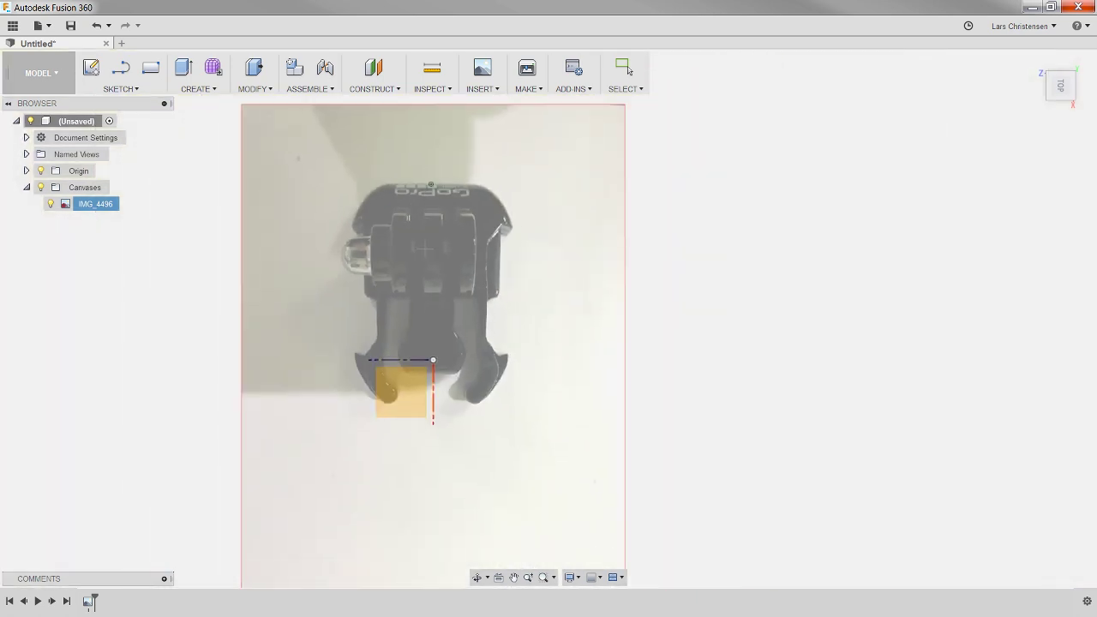
{"action": "scroll", "coordinate": [426, 433], "scroll_direction": "up", "scroll_amount": 4}
{"action": "scroll", "coordinate": [420, 437], "scroll_direction": "up", "scroll_amount": 2}
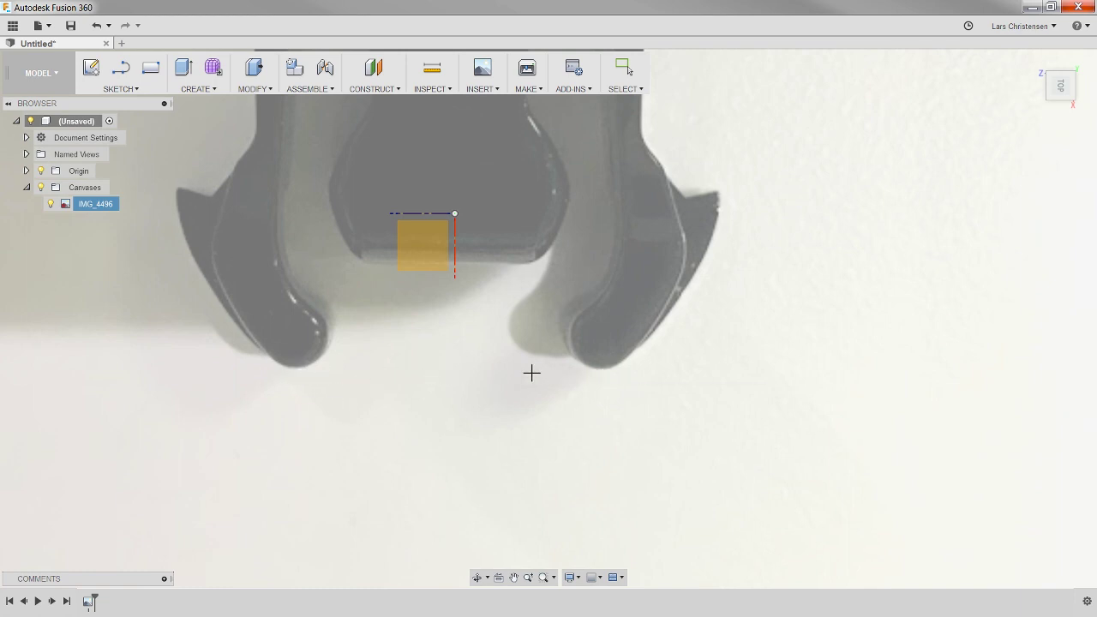
{"action": "left_click", "coordinate": [462, 377]}
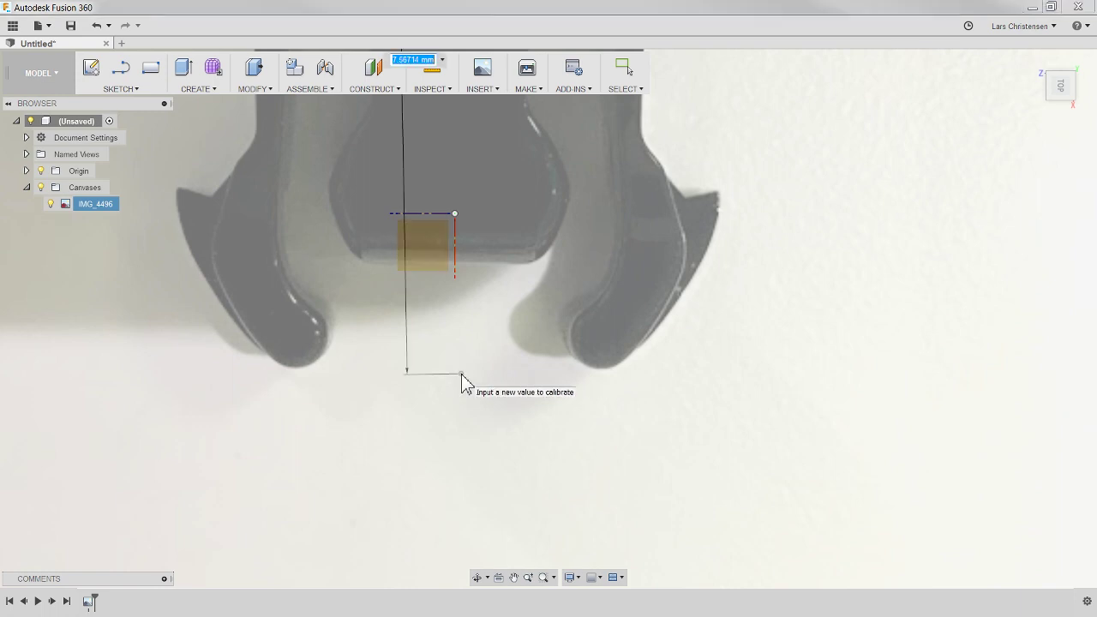
{"action": "scroll", "coordinate": [461, 396], "scroll_direction": "down", "scroll_amount": 5}
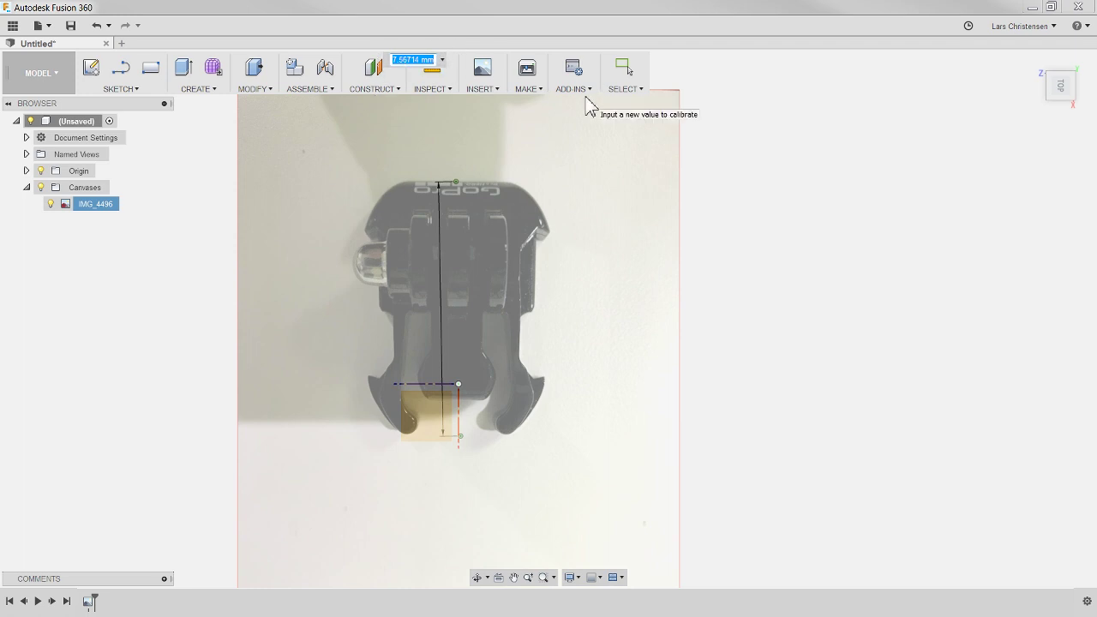
{"action": "type", "text": "45"}
{"action": "key", "text": "Return"}
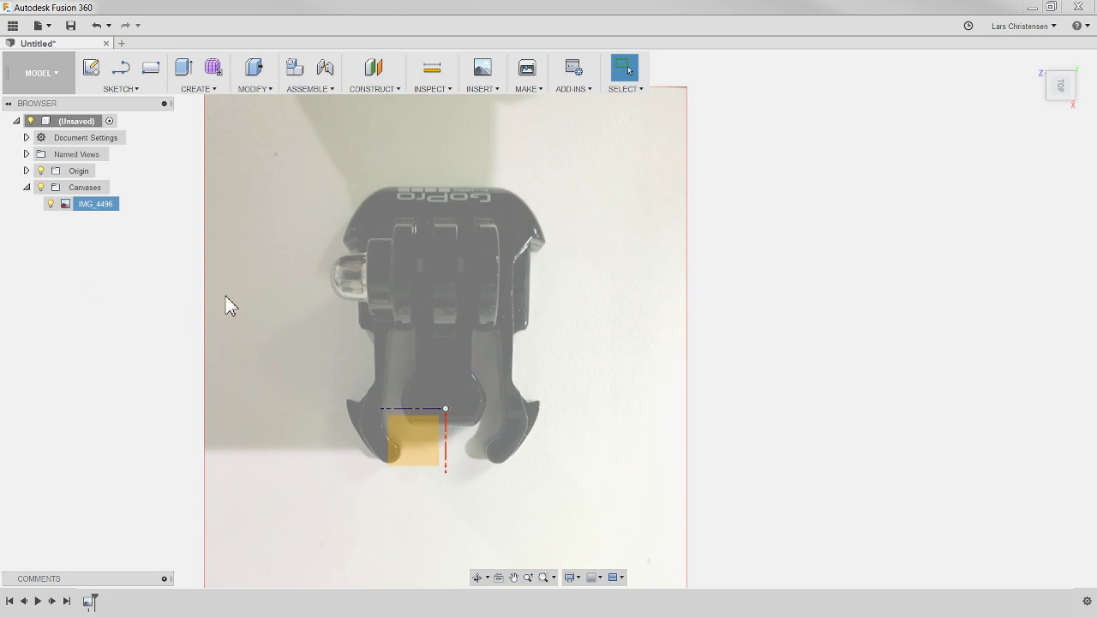
Step: Edit the IMG_4496 canvas, sliding the photo down and then partway back up
{"action": "right_click", "coordinate": [100, 214]}
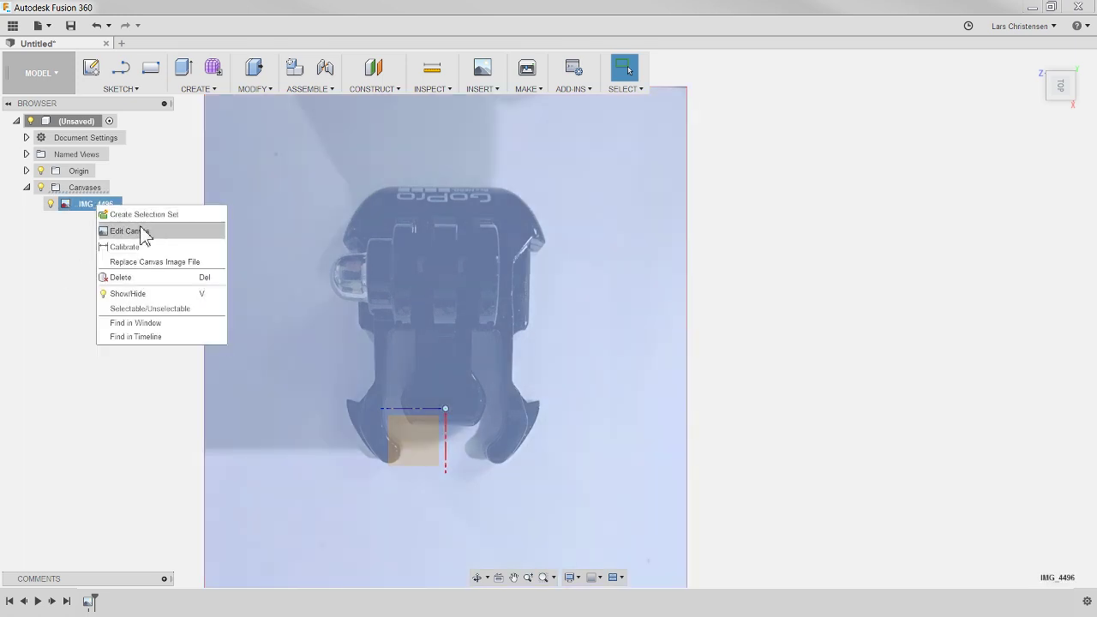
{"action": "left_click", "coordinate": [148, 228]}
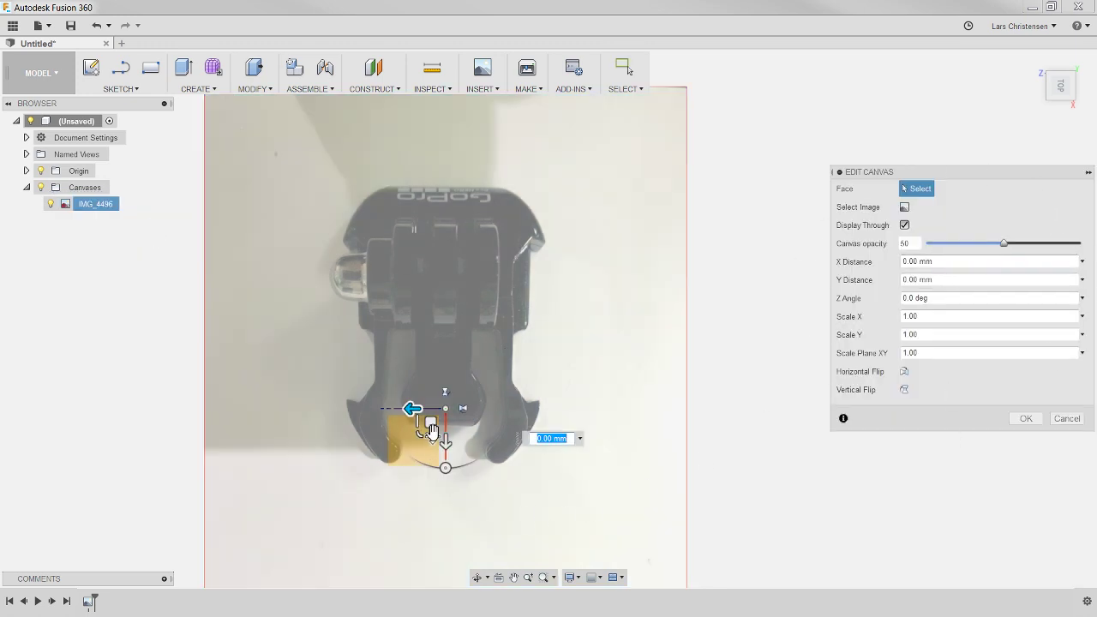
{"action": "left_click_drag", "start_coordinate": [431, 429], "coordinate": [421, 570]}
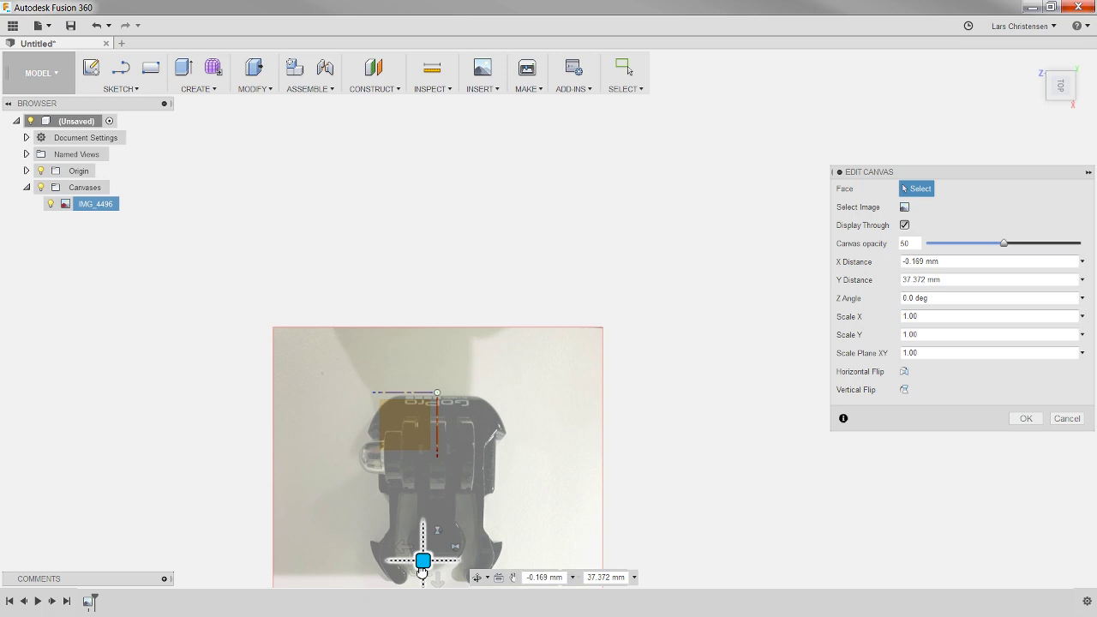
{"action": "left_click_drag", "start_coordinate": [422, 572], "coordinate": [424, 509]}
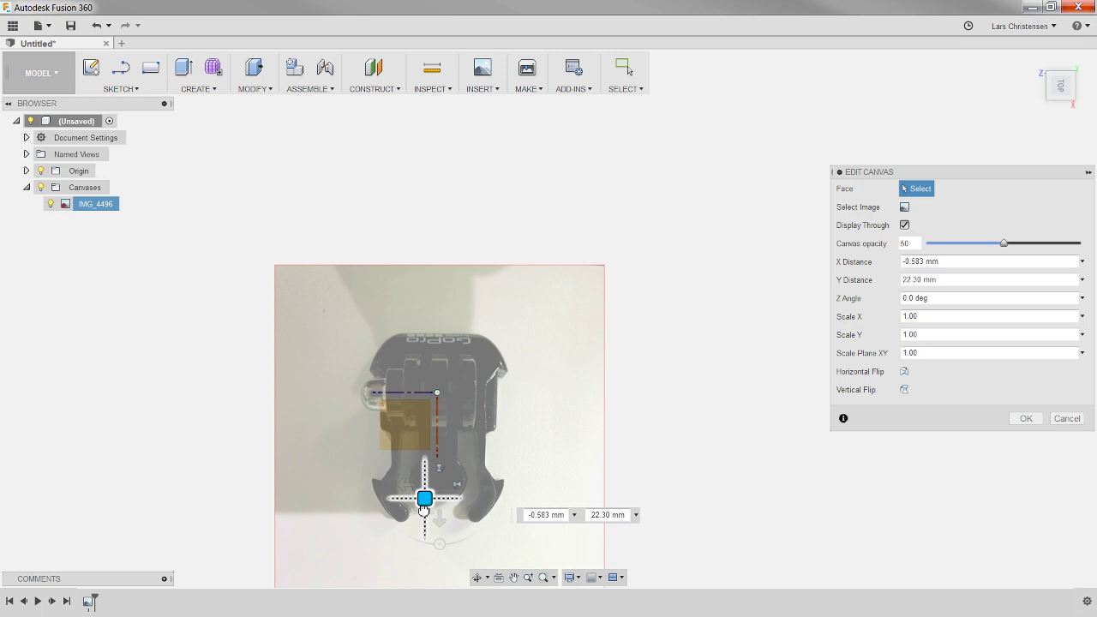
{"action": "left_click_drag", "start_coordinate": [423, 509], "coordinate": [423, 509]}
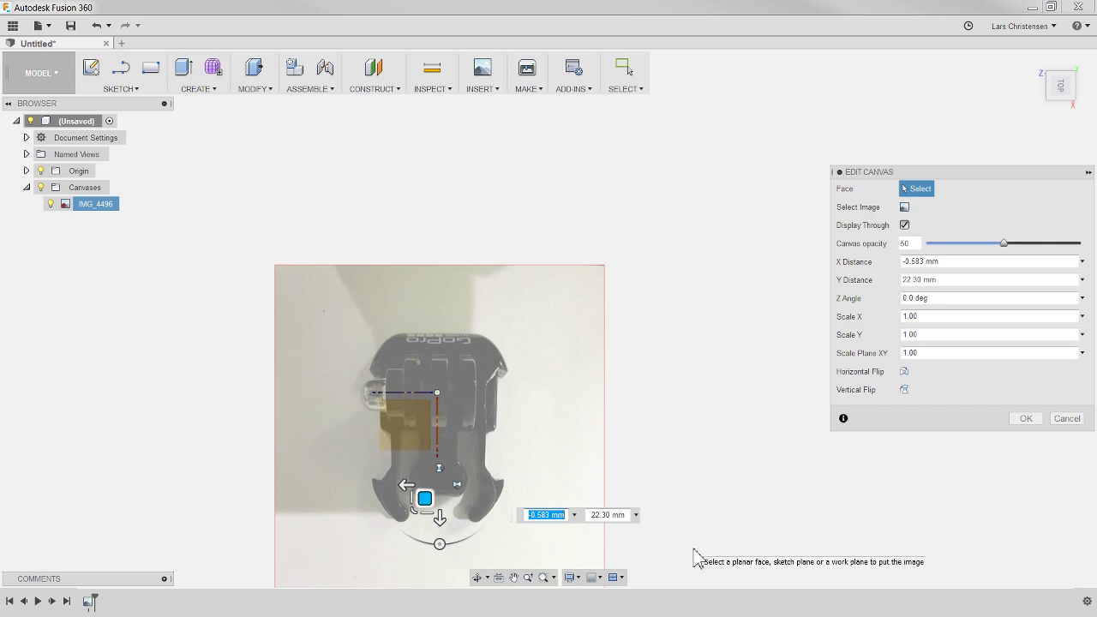
Step: Rotate the photo 180° so the prongs point up, shift it over the origin, and confirm
{"action": "left_click", "coordinate": [438, 547]}
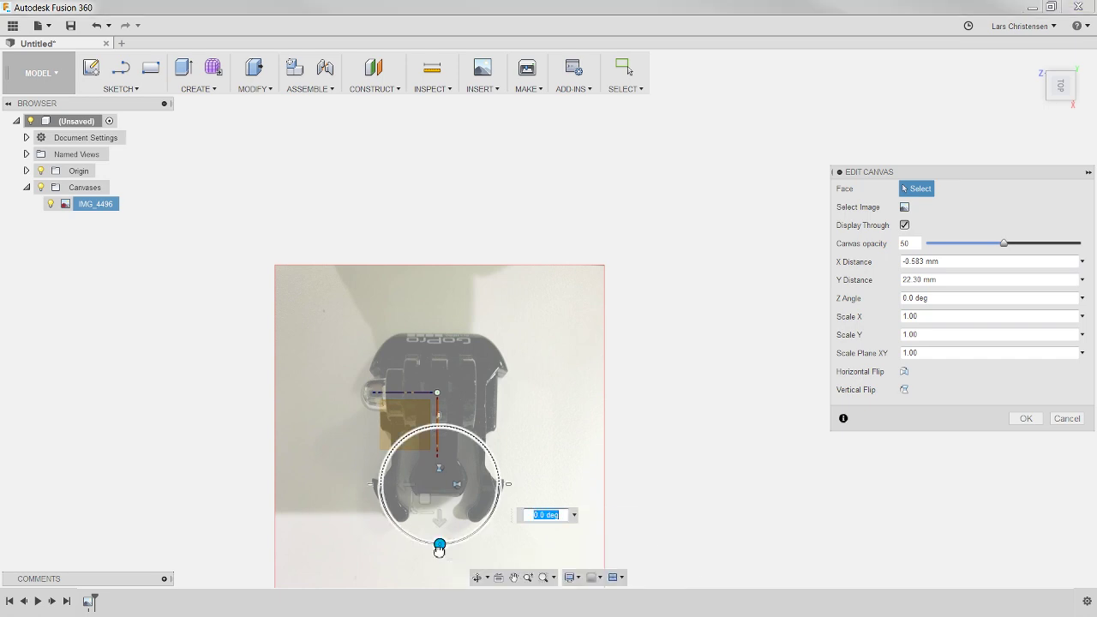
{"action": "left_click_drag", "start_coordinate": [439, 548], "coordinate": [440, 425]}
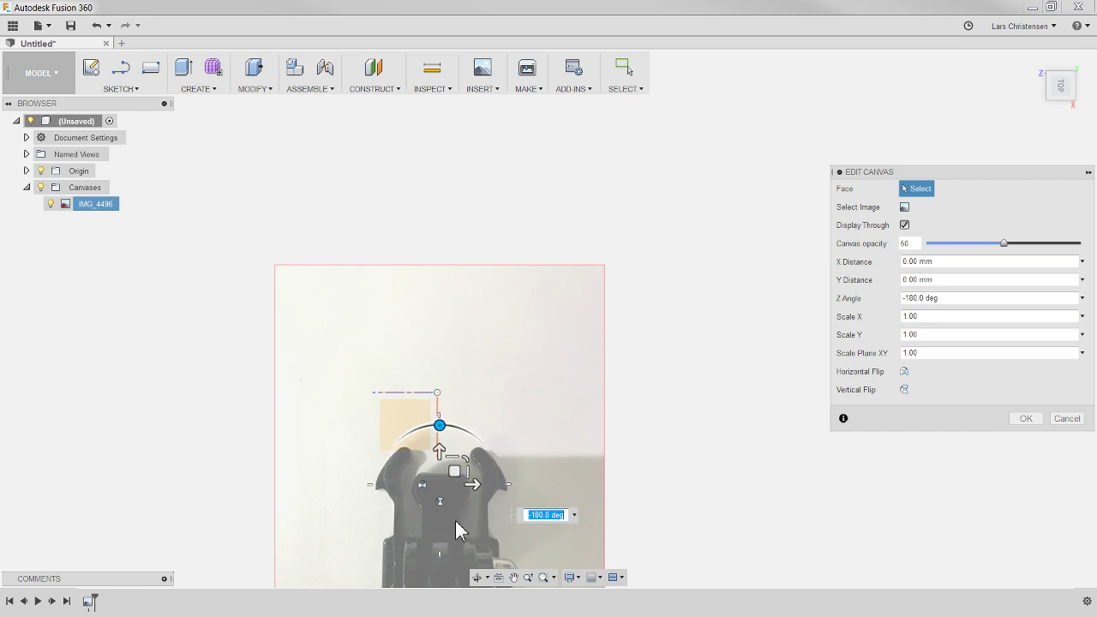
{"action": "left_click_drag", "start_coordinate": [456, 477], "coordinate": [449, 290]}
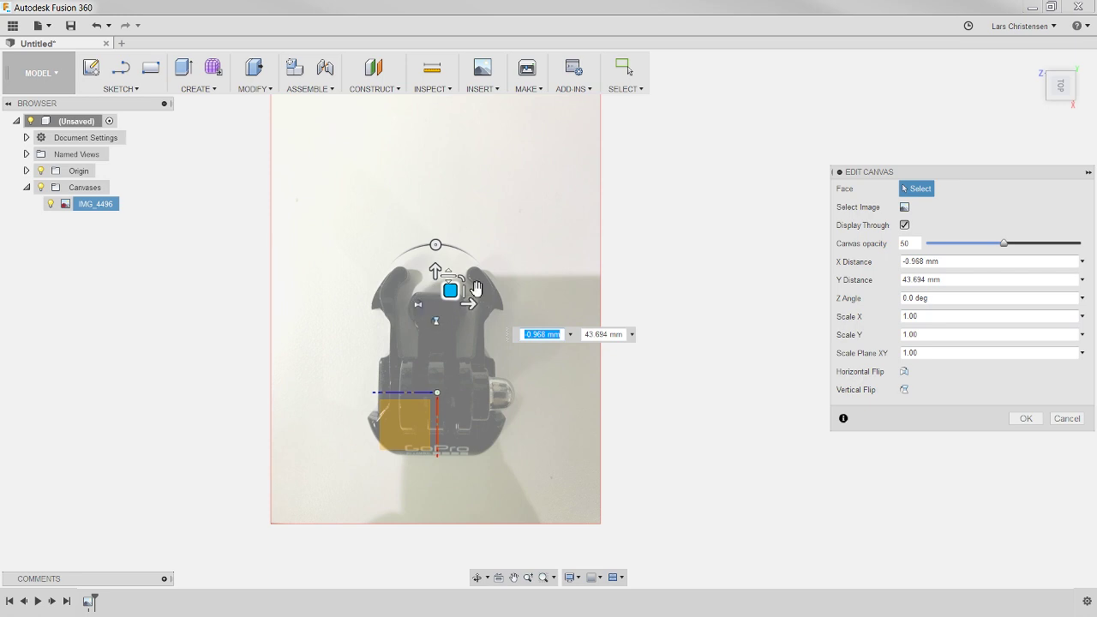
{"action": "left_click", "coordinate": [1026, 419]}
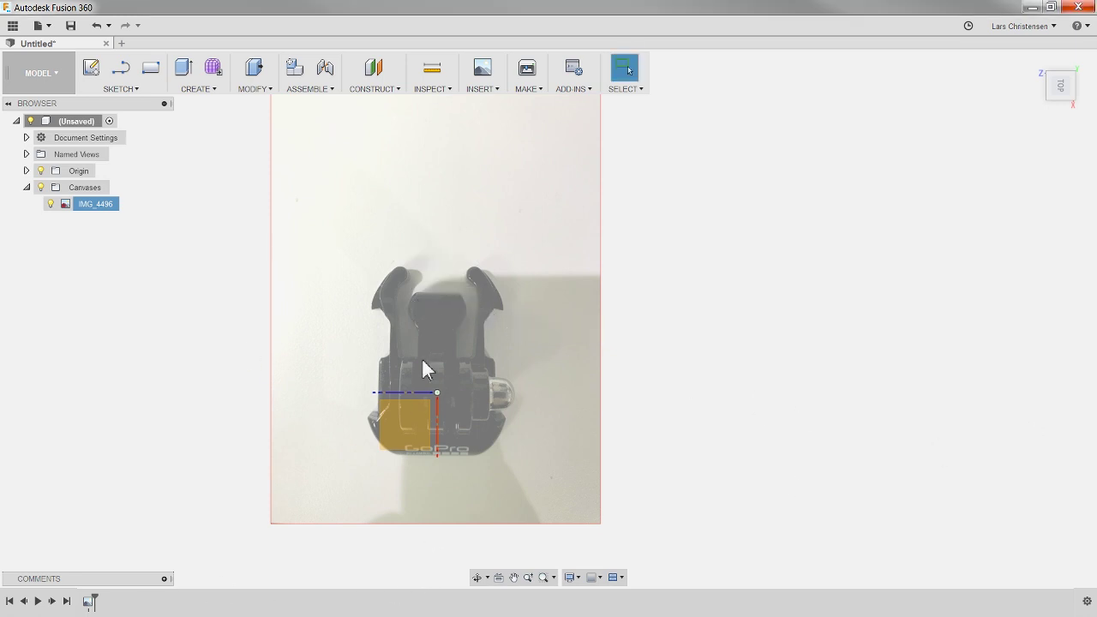
{"action": "scroll", "coordinate": [429, 505], "scroll_direction": "up", "scroll_amount": 1}
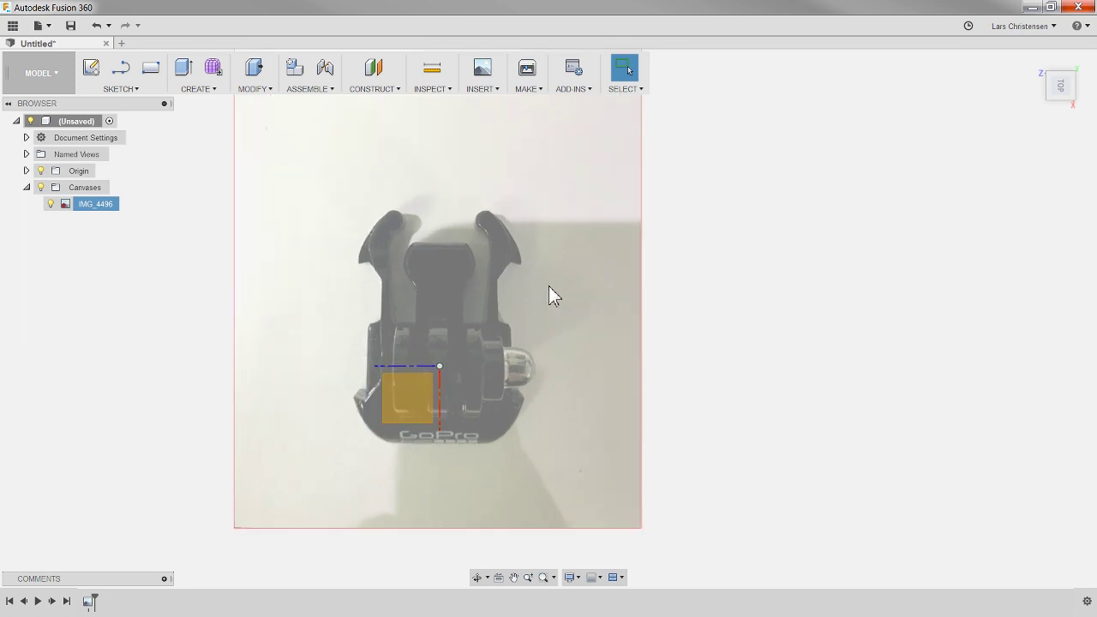
{"action": "scroll", "coordinate": [548, 287], "scroll_direction": "up", "scroll_amount": 1}
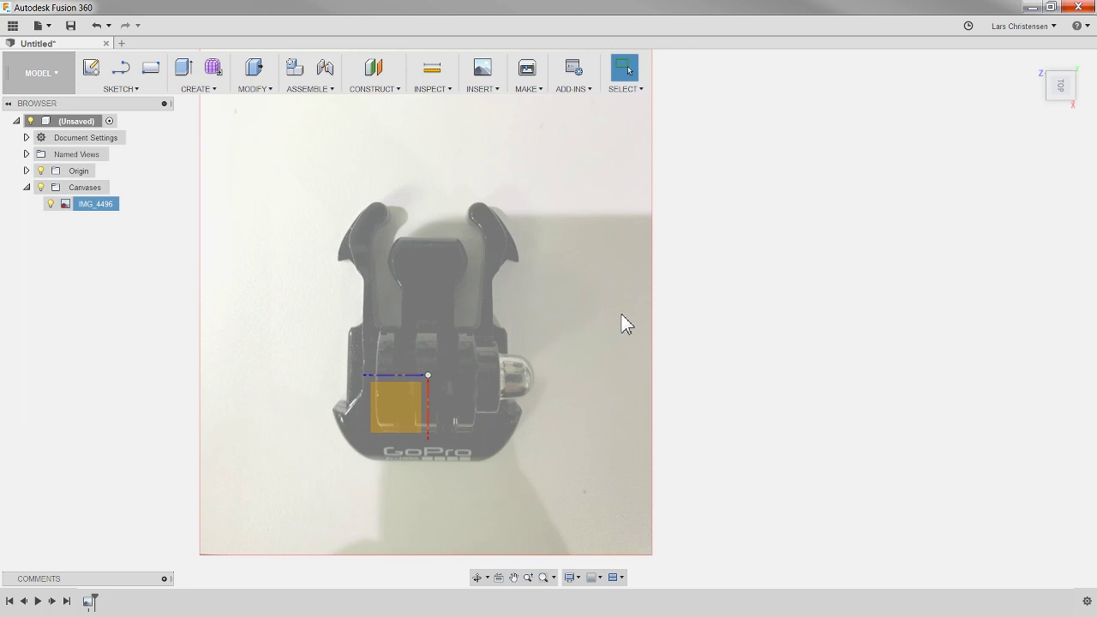
{"action": "scroll", "coordinate": [410, 373], "scroll_direction": "up", "scroll_amount": 2}
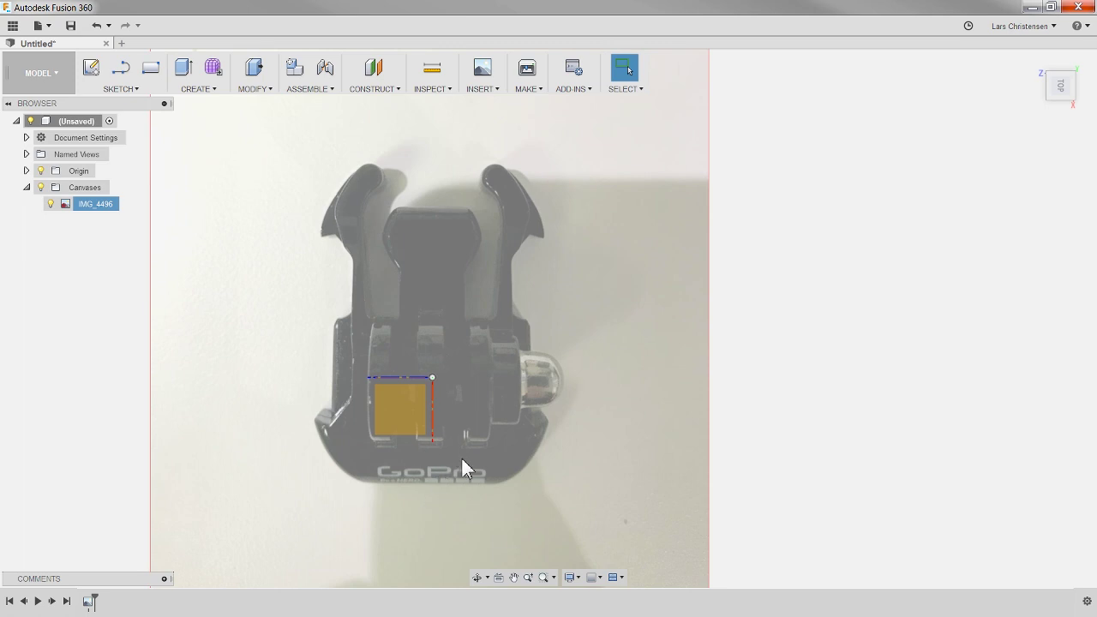
Step: Start a line sketch on the origin plane, then rotate and zoom the view until the buckle photo stands upright
{"action": "left_click", "coordinate": [125, 71]}
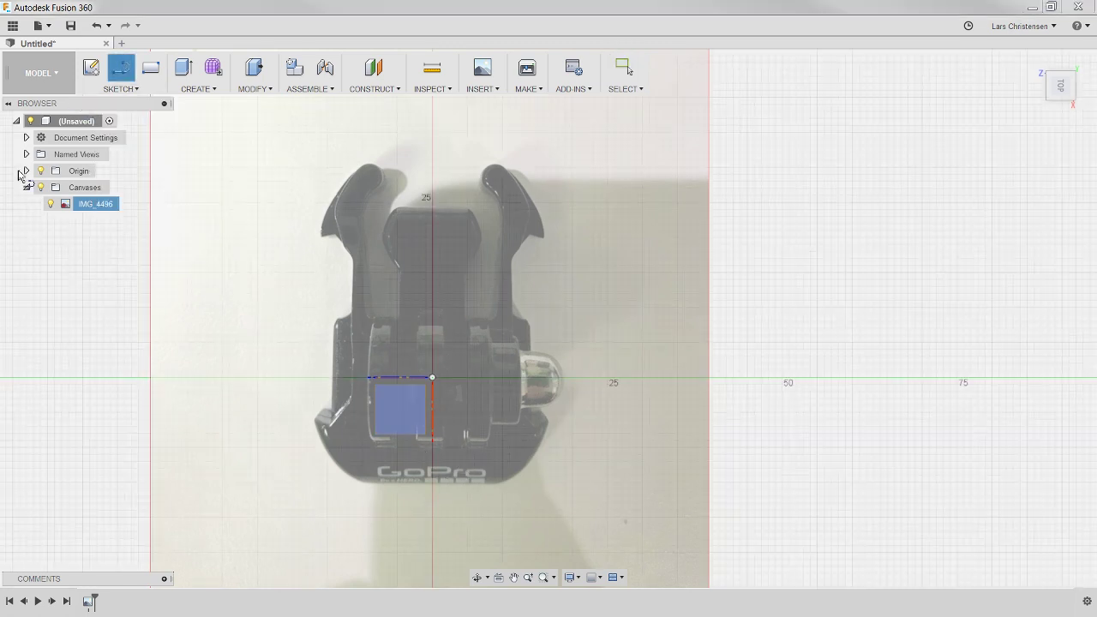
{"action": "left_click", "coordinate": [406, 409]}
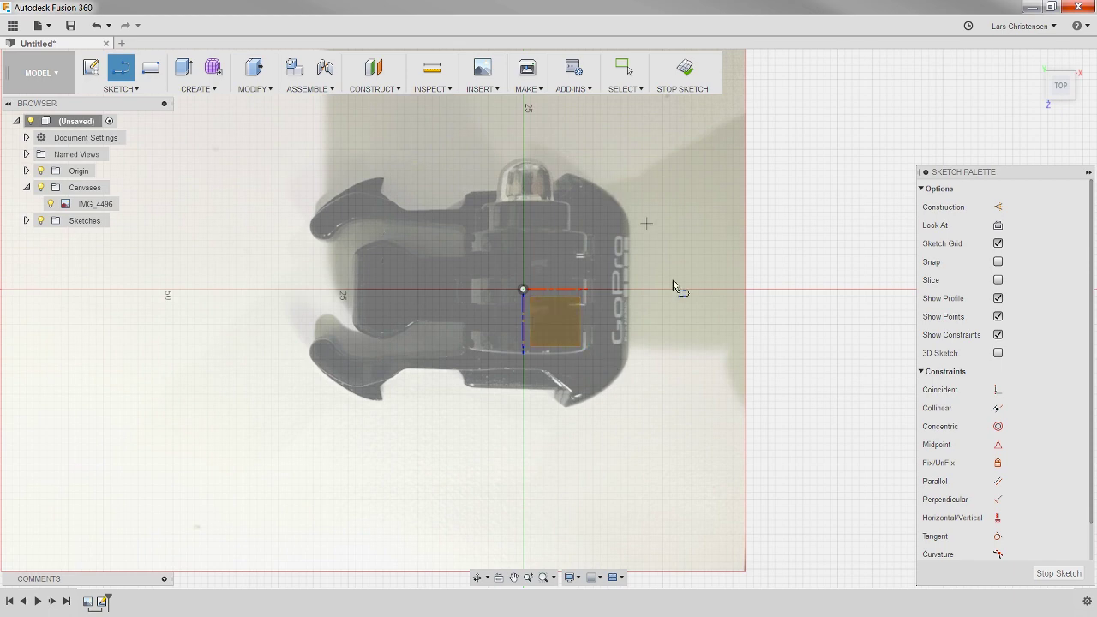
{"action": "mouse_move", "coordinate": [1076, 65]}
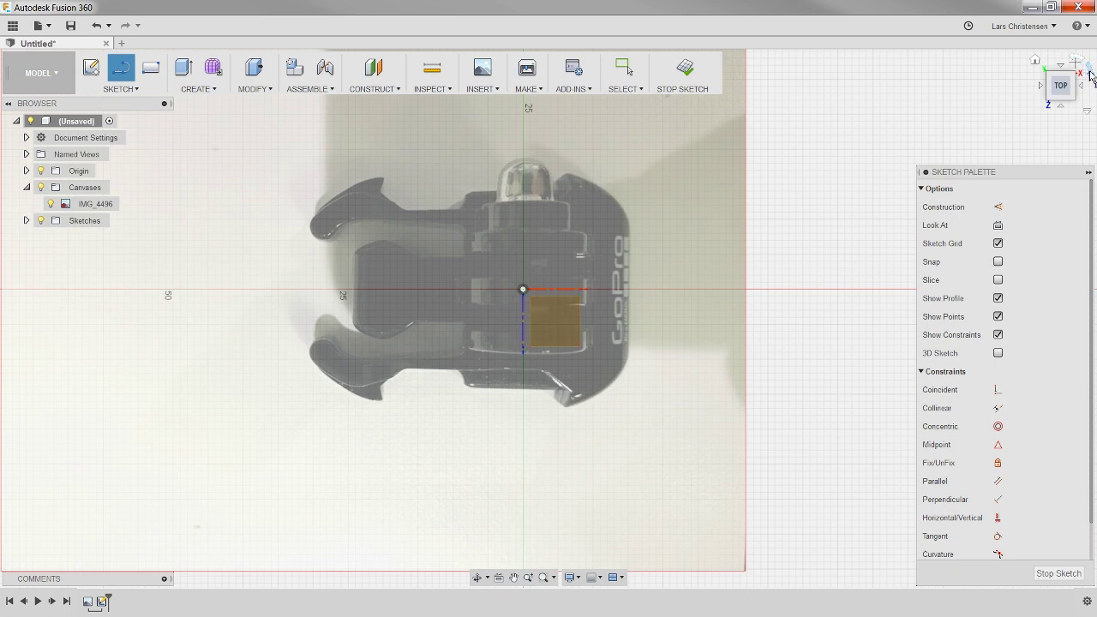
{"action": "left_click", "coordinate": [1092, 75]}
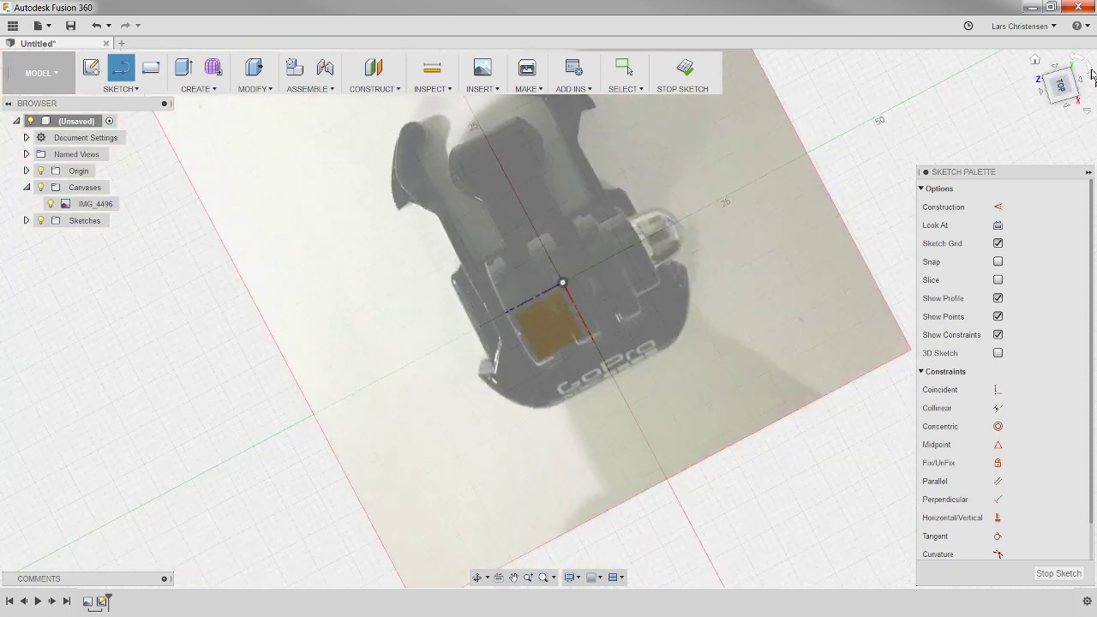
{"action": "left_click", "coordinate": [1091, 74]}
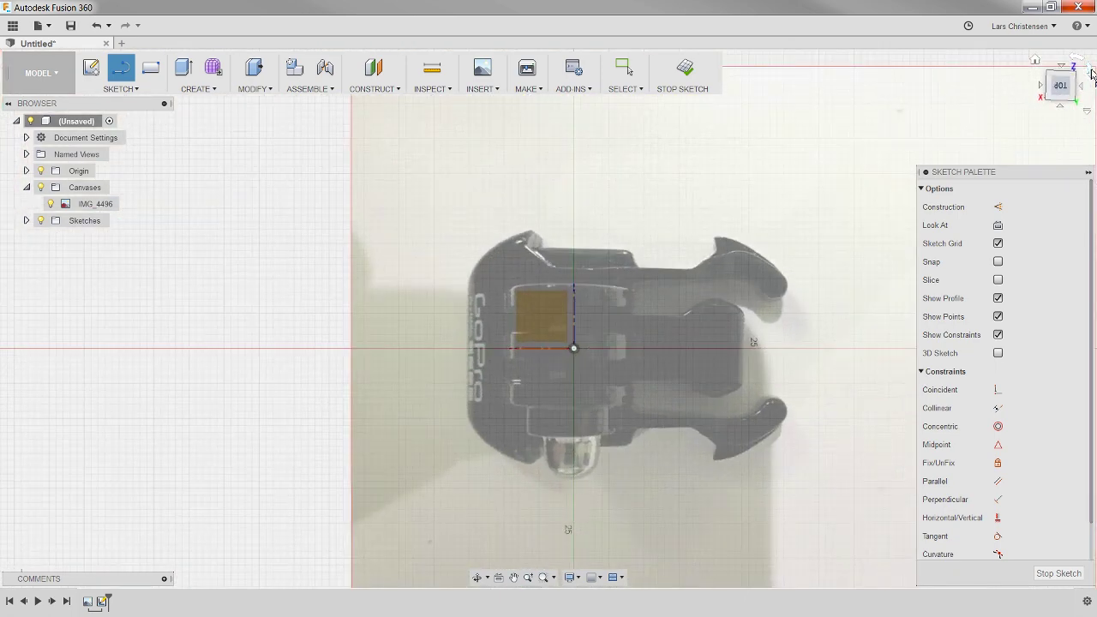
{"action": "left_click", "coordinate": [1091, 75]}
{"action": "left_click", "coordinate": [1091, 75]}
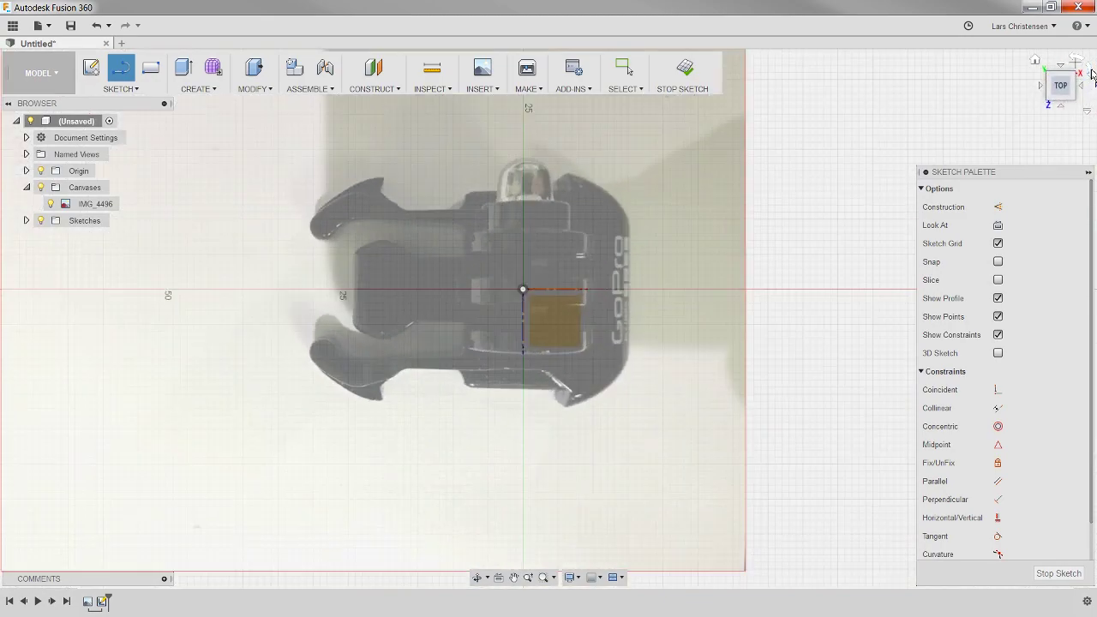
{"action": "left_click", "coordinate": [1091, 75]}
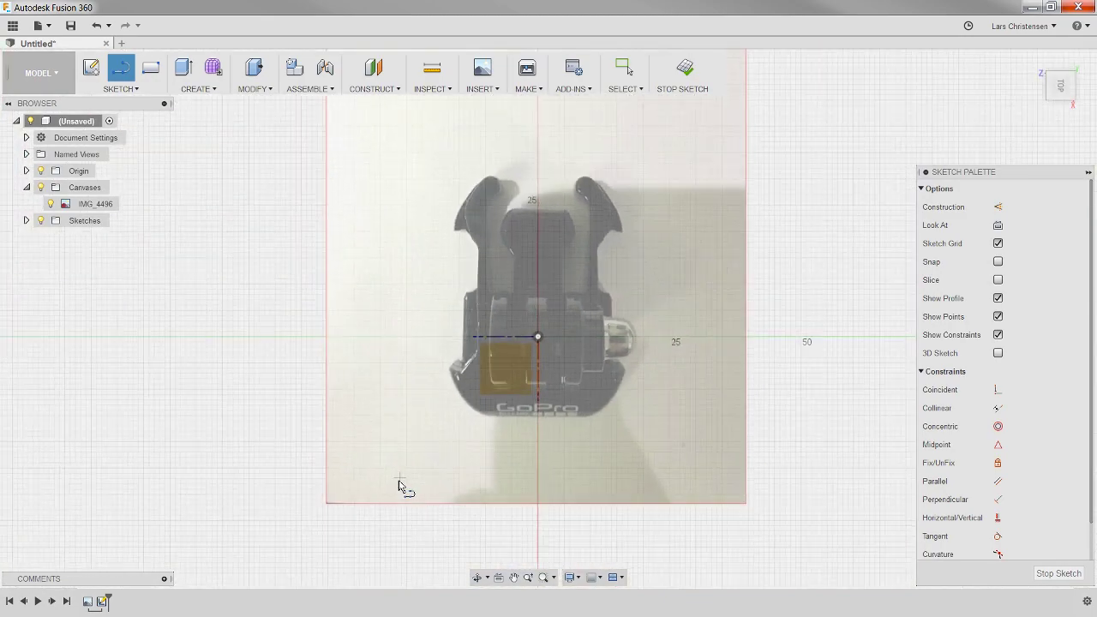
{"action": "scroll", "coordinate": [641, 262], "scroll_direction": "up", "scroll_amount": 3}
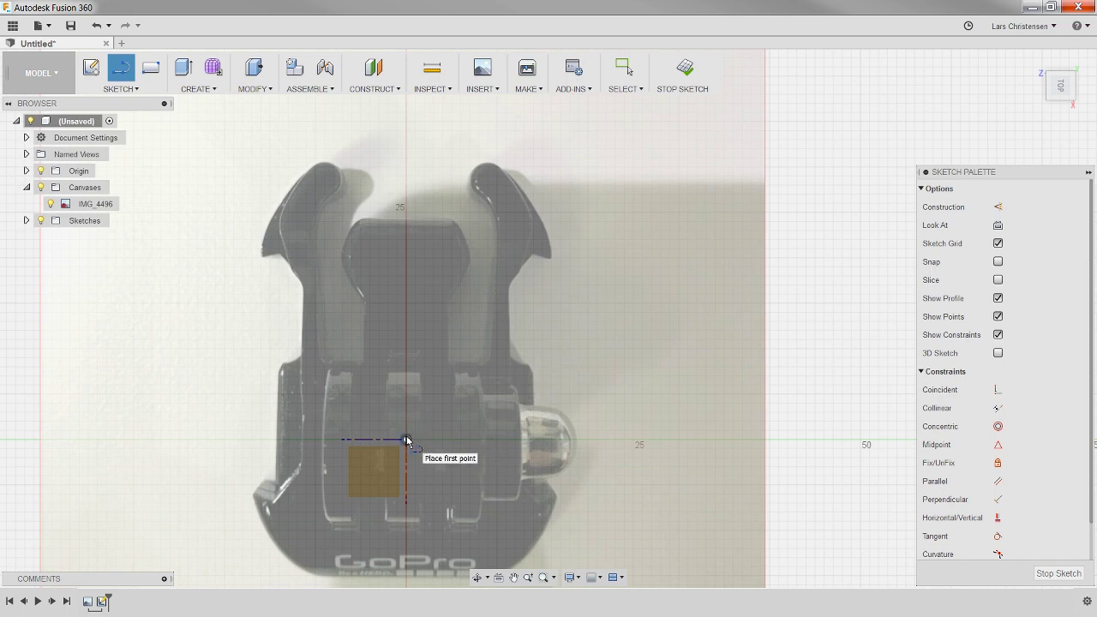
Step: Trace lines from the origin up the centre block, along its top, down its side and around the lower steps
{"action": "left_click", "coordinate": [406, 440]}
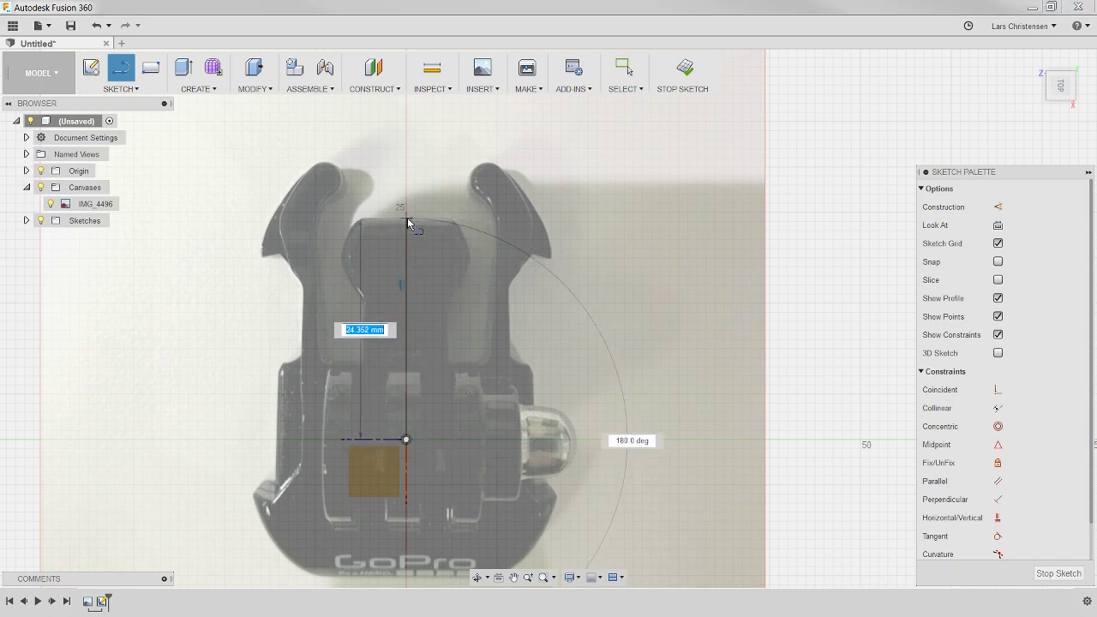
{"action": "scroll", "coordinate": [409, 227], "scroll_direction": "up", "scroll_amount": 3}
{"action": "scroll", "coordinate": [408, 227], "scroll_direction": "up", "scroll_amount": 1}
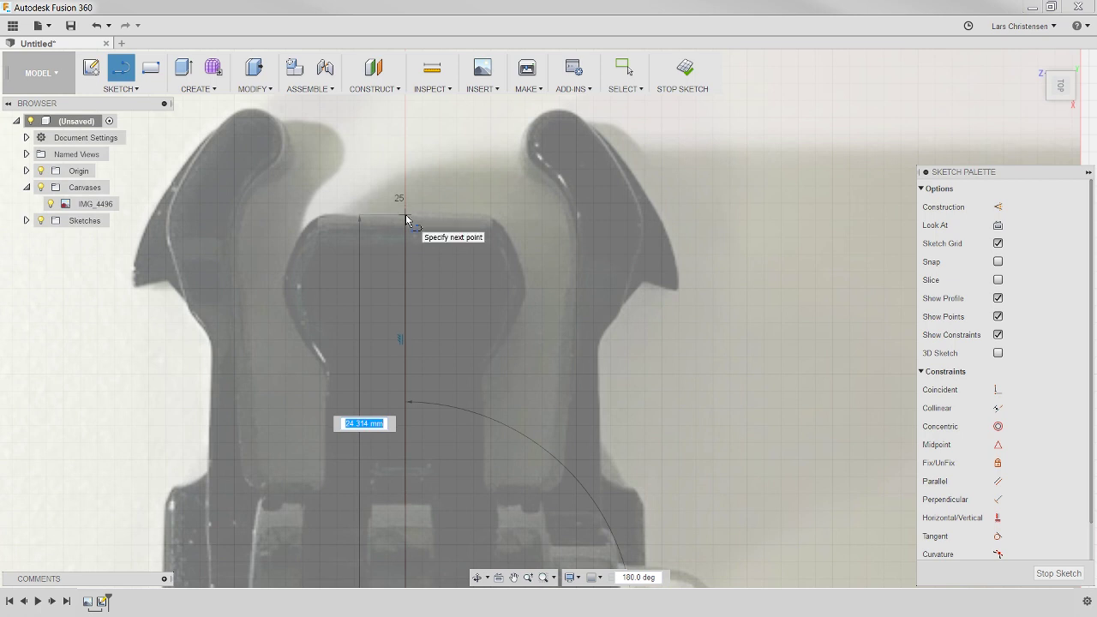
{"action": "left_click", "coordinate": [406, 217]}
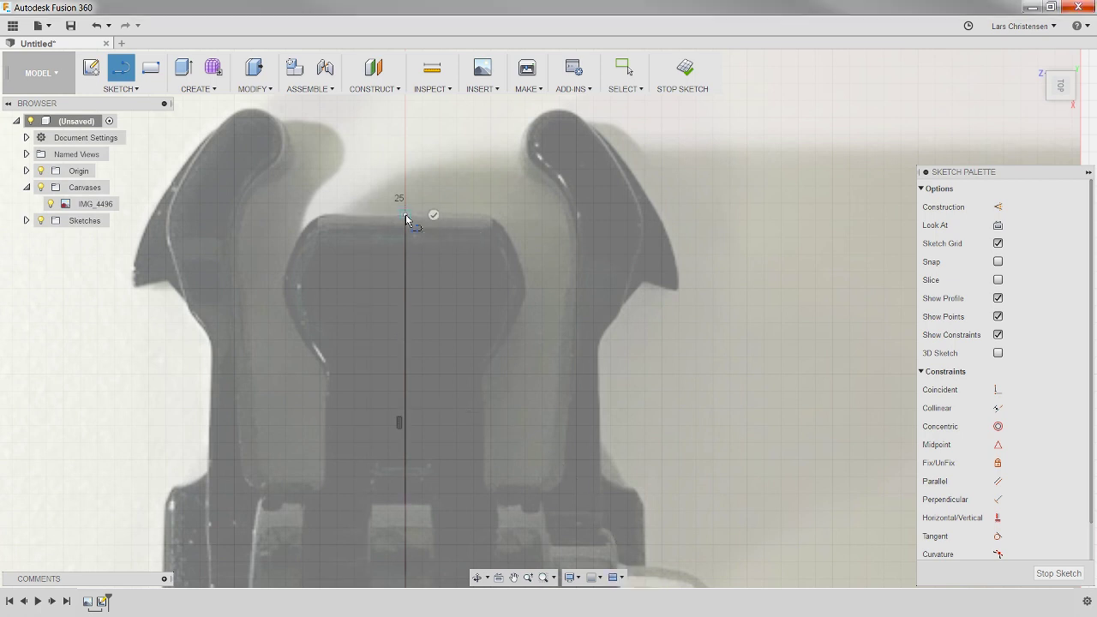
{"action": "left_click", "coordinate": [529, 215]}
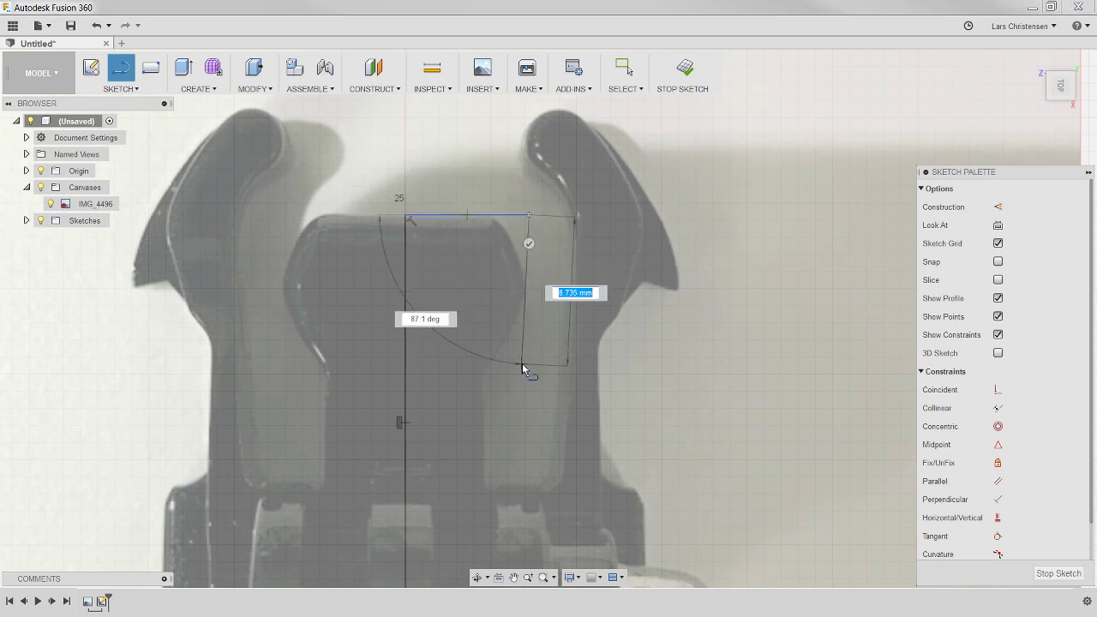
{"action": "left_click", "coordinate": [528, 377]}
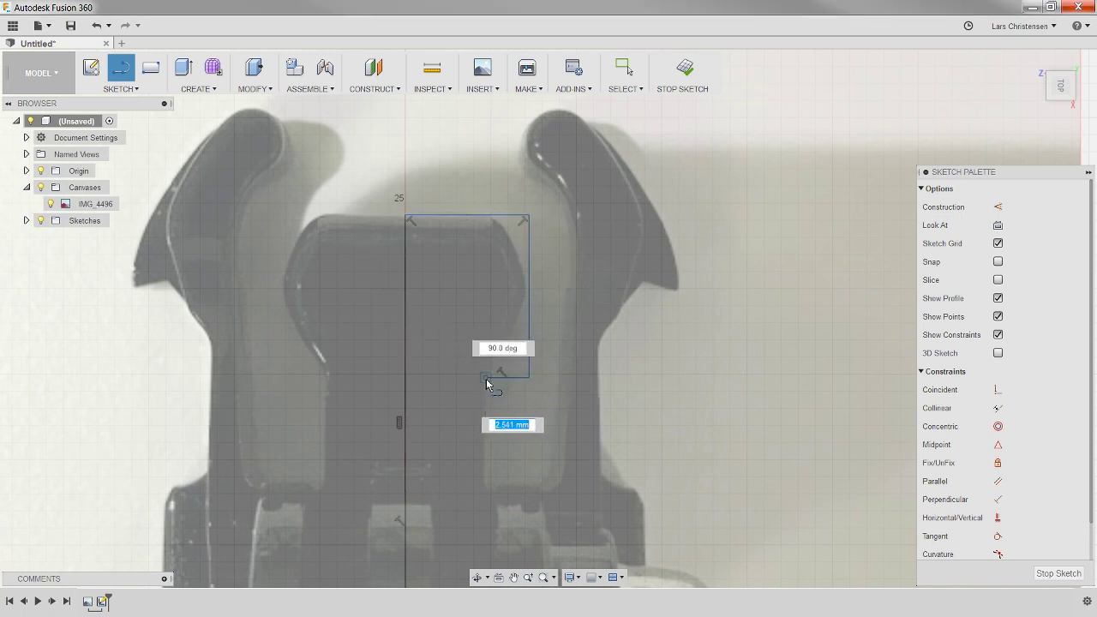
{"action": "left_click", "coordinate": [485, 378]}
{"action": "left_click_drag", "start_coordinate": [485, 378], "coordinate": [481, 478]}
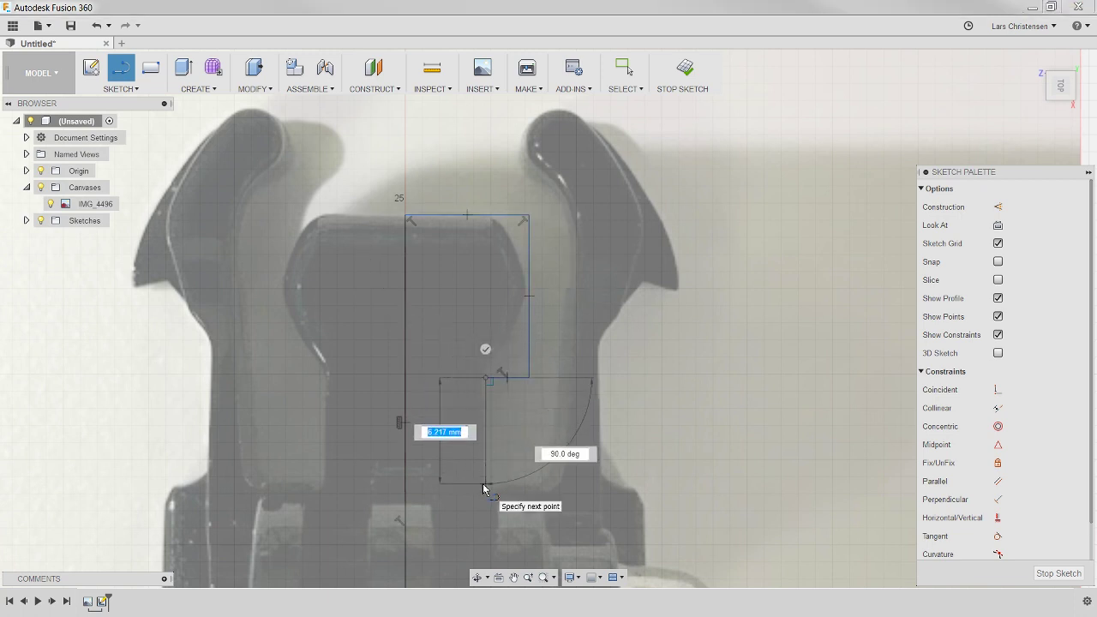
{"action": "left_click", "coordinate": [482, 482]}
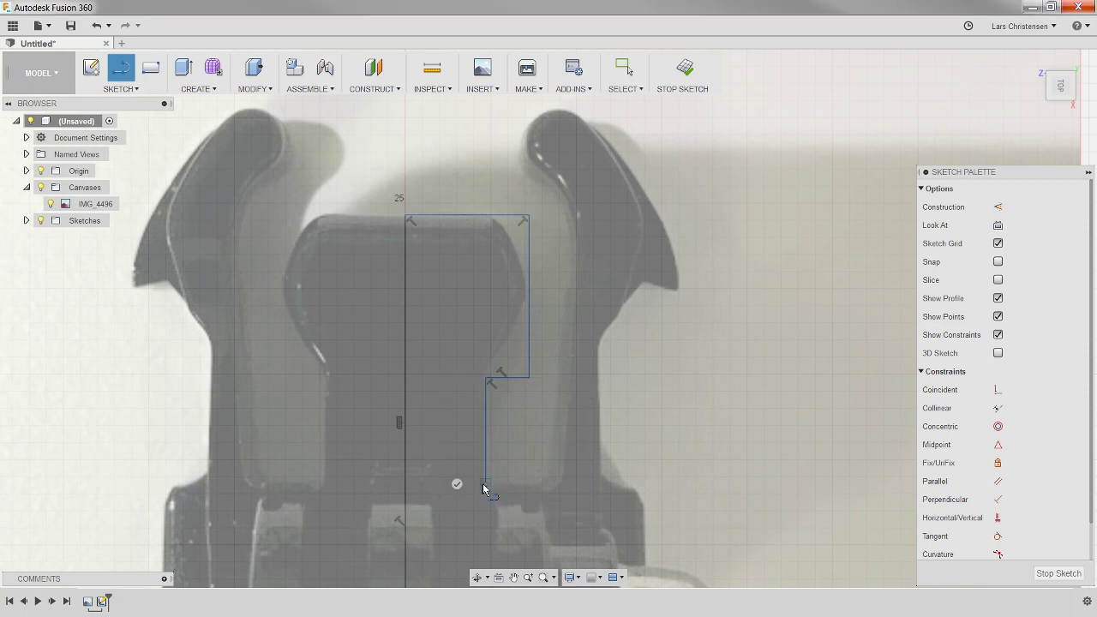
{"action": "left_click", "coordinate": [557, 485]}
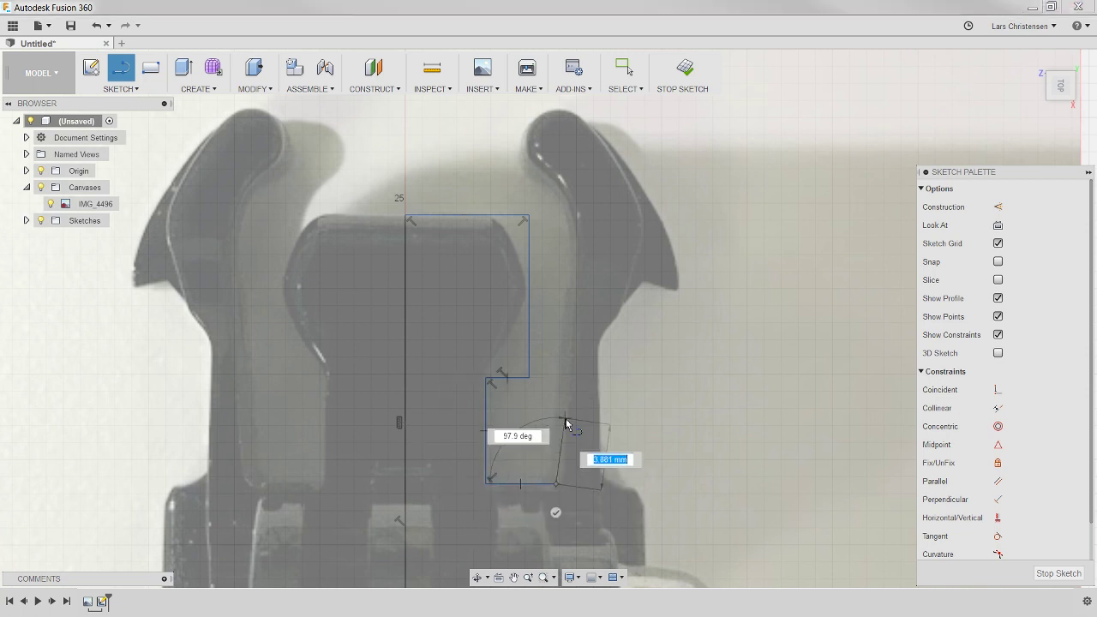
Step: Continue the outline up over the prong's top, outer edge and tip, then down the notch and body side
{"action": "left_click", "coordinate": [575, 322]}
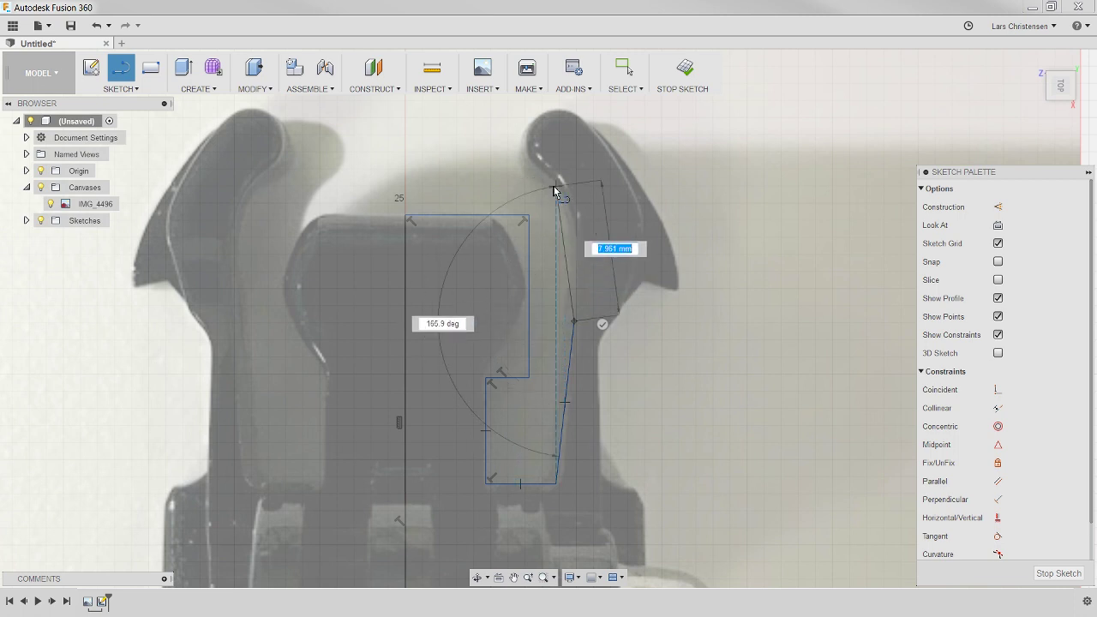
{"action": "left_click", "coordinate": [505, 109]}
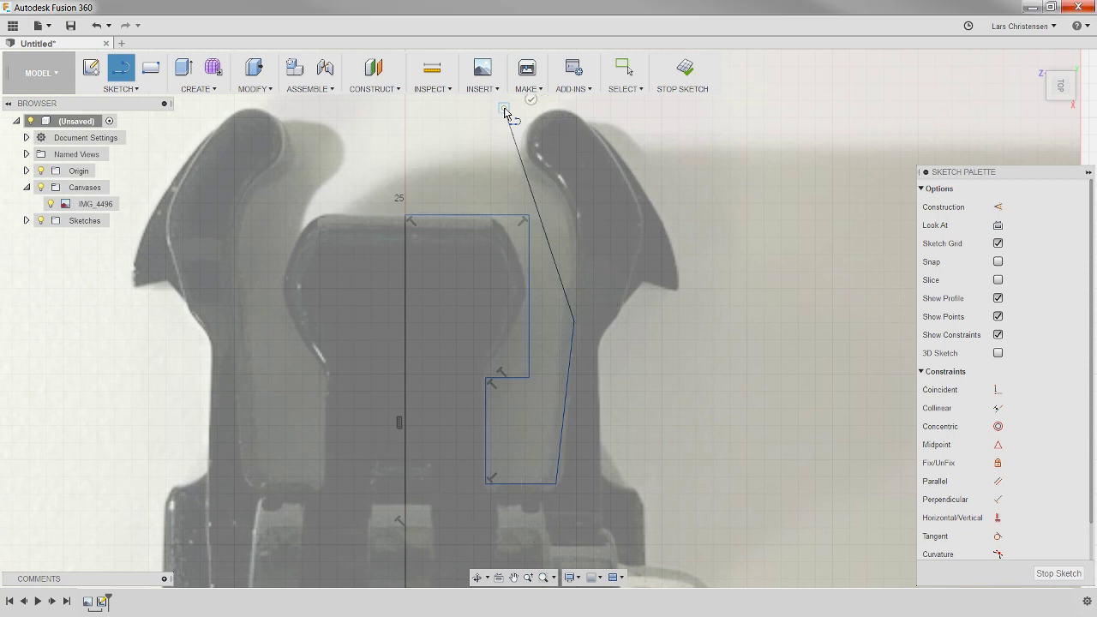
{"action": "left_click", "coordinate": [626, 108]}
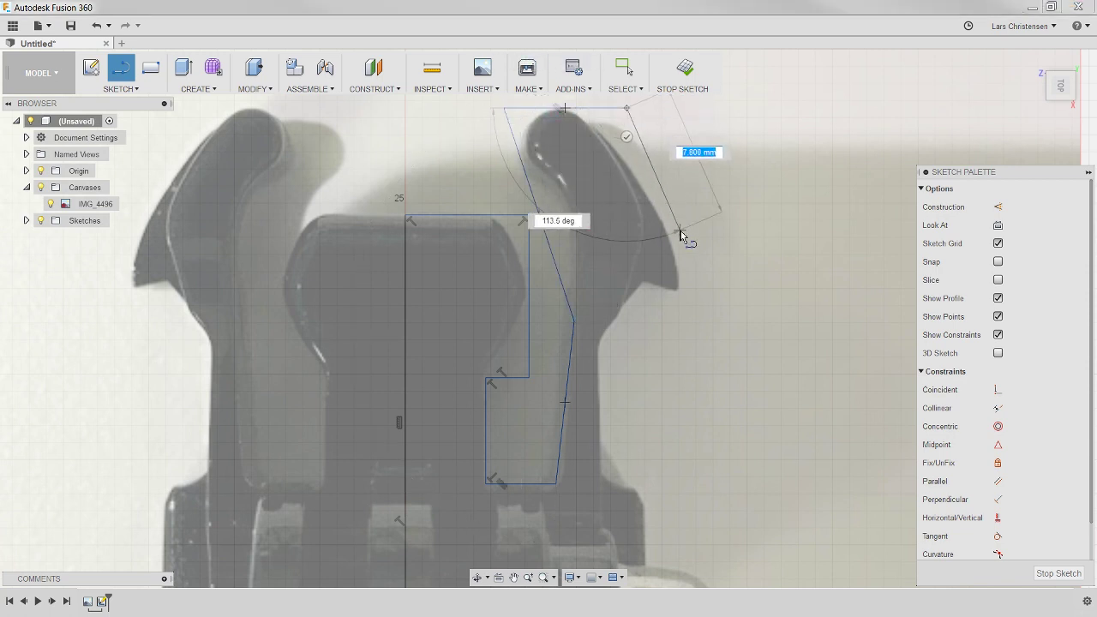
{"action": "left_click", "coordinate": [701, 302]}
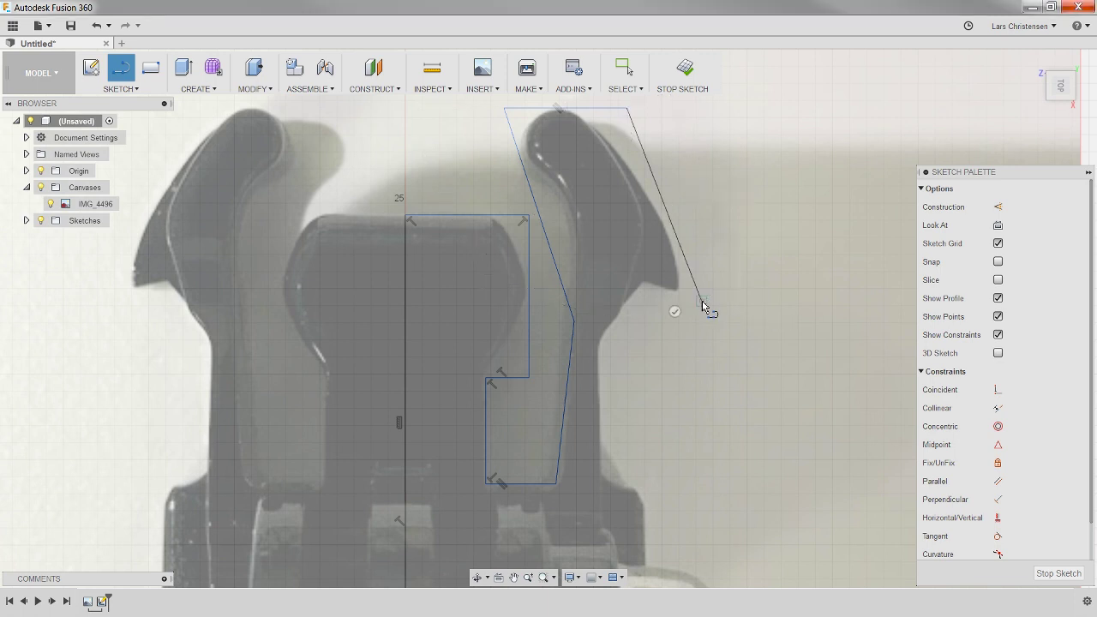
{"action": "left_click", "coordinate": [644, 283]}
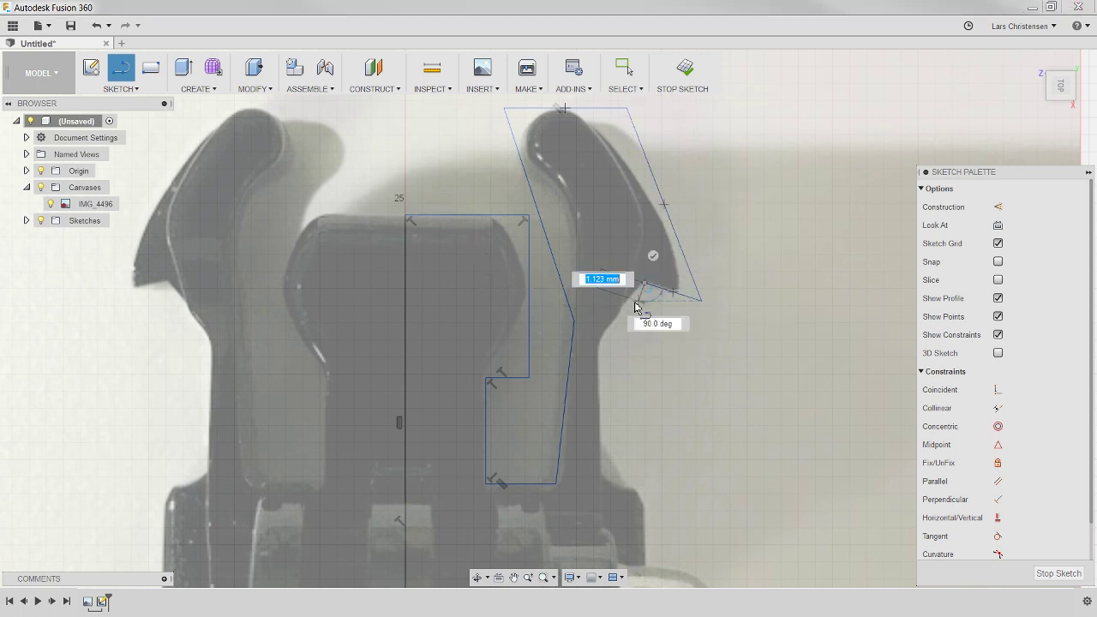
{"action": "left_click", "coordinate": [600, 345]}
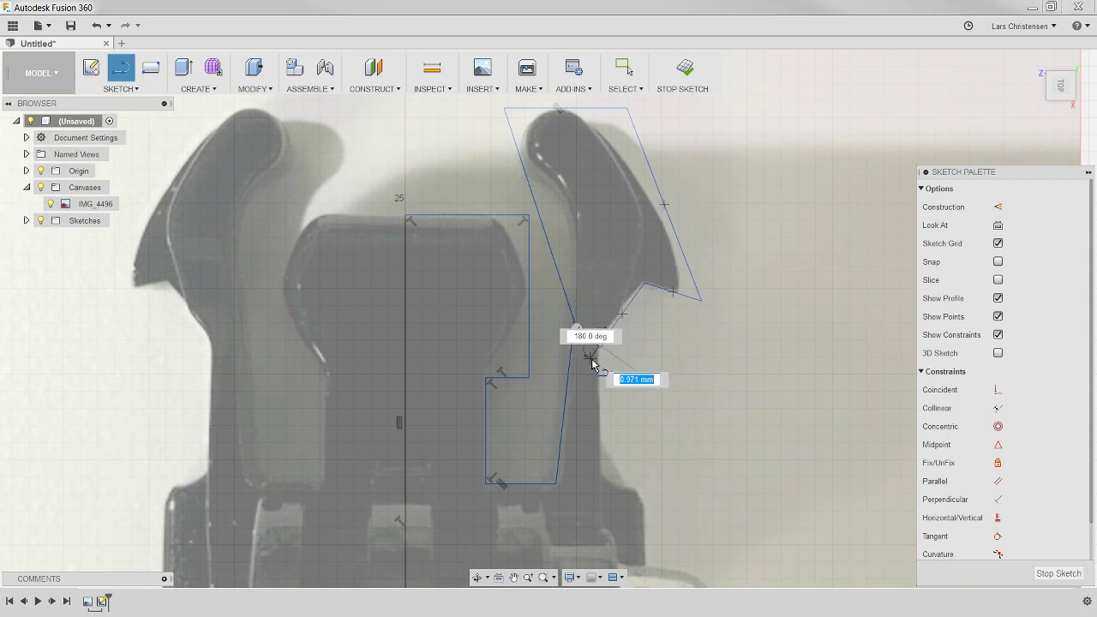
{"action": "left_click", "coordinate": [600, 476]}
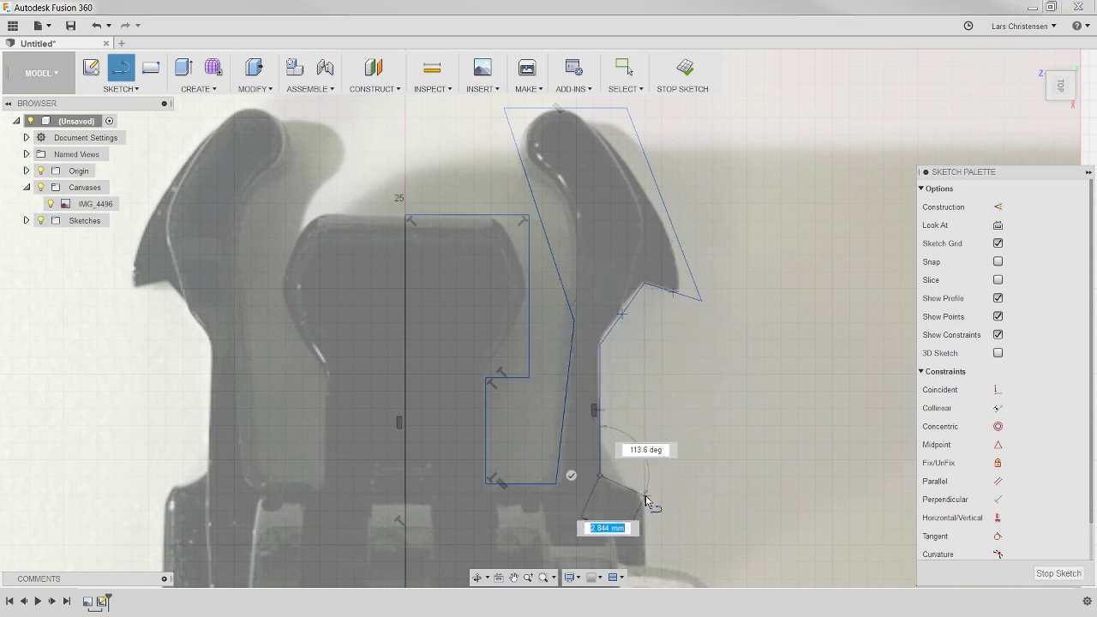
{"action": "left_click", "coordinate": [644, 496]}
Step: Finish the body's right edge and bottom line, running back to the centre axis to close the profile
{"action": "scroll", "coordinate": [631, 318], "scroll_direction": "down", "scroll_amount": 5}
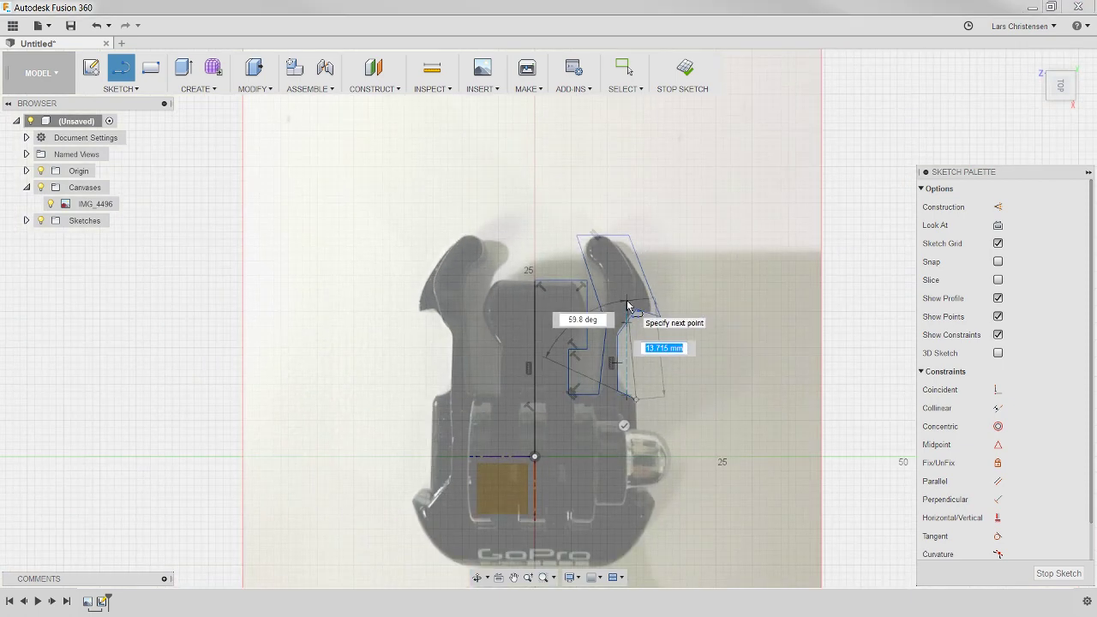
{"action": "scroll", "coordinate": [656, 444], "scroll_direction": "up", "scroll_amount": 5}
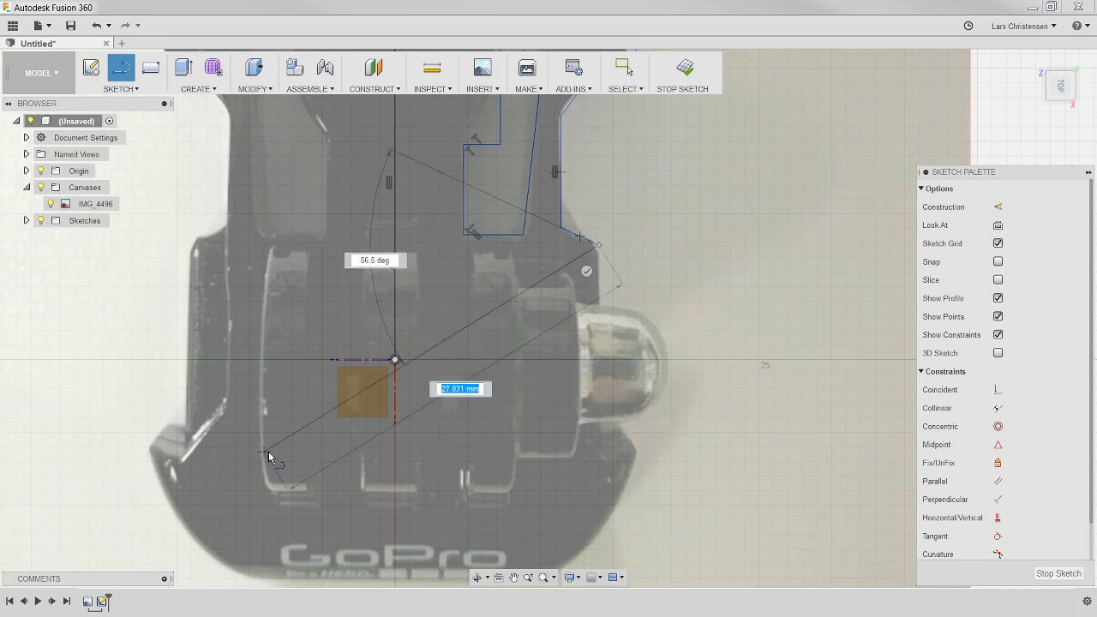
{"action": "left_click", "coordinate": [600, 432]}
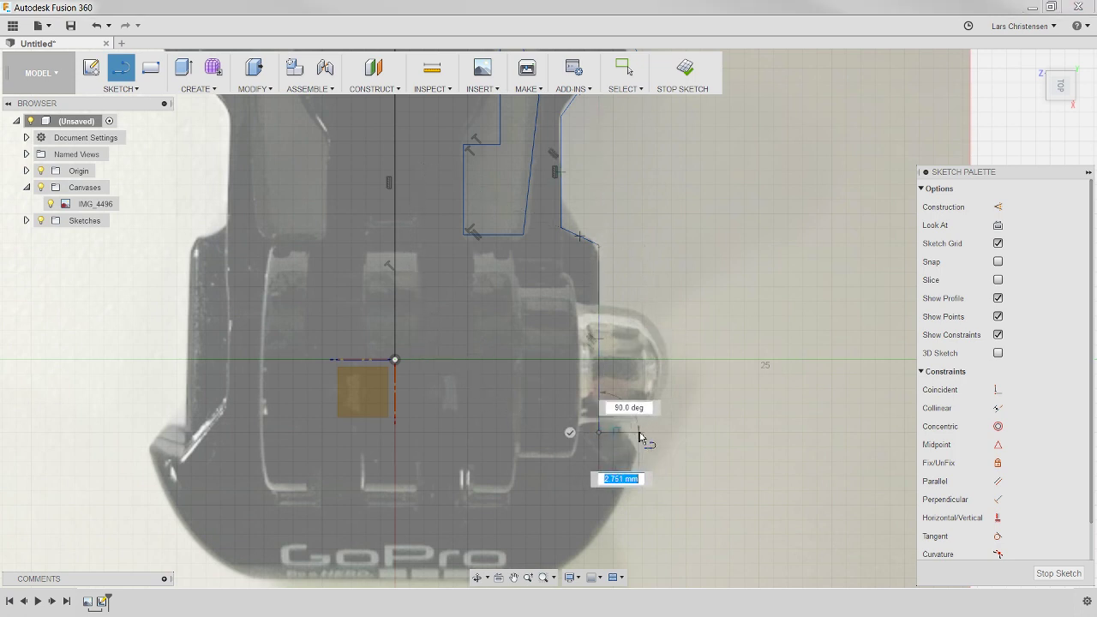
{"action": "scroll", "coordinate": [643, 435], "scroll_direction": "down", "scroll_amount": 3}
{"action": "left_click", "coordinate": [624, 432]}
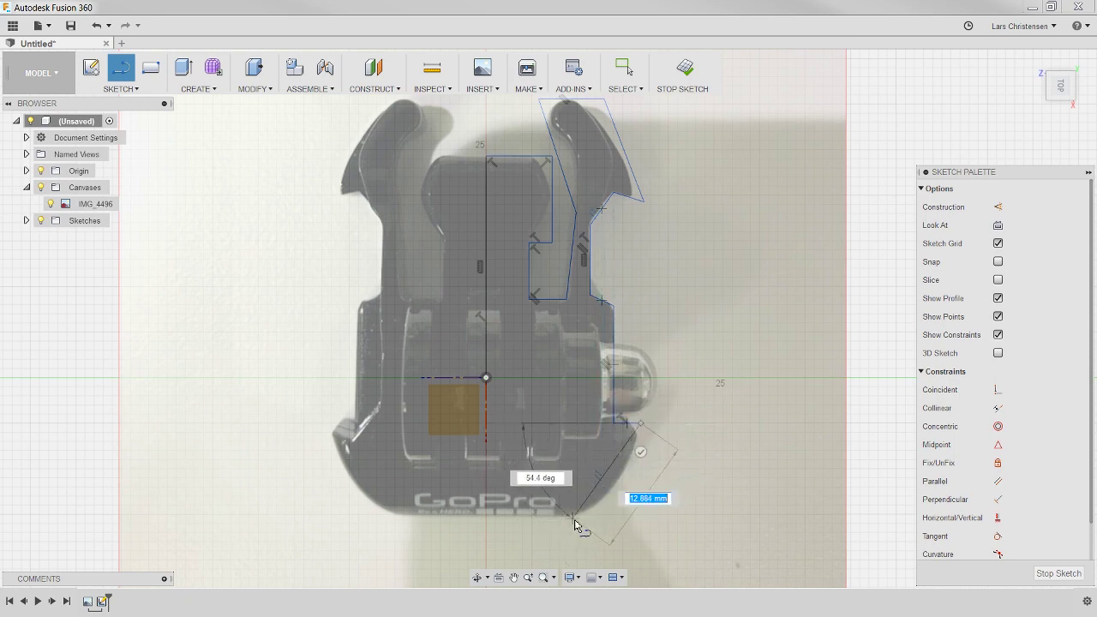
{"action": "scroll", "coordinate": [592, 524], "scroll_direction": "up", "scroll_amount": 4}
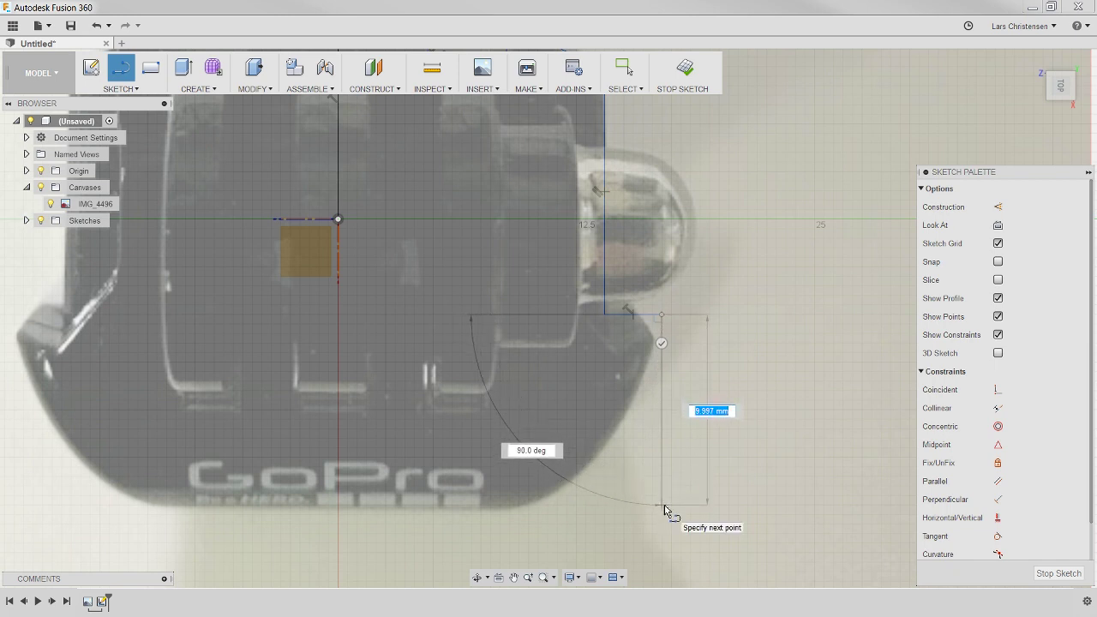
{"action": "left_click", "coordinate": [664, 507]}
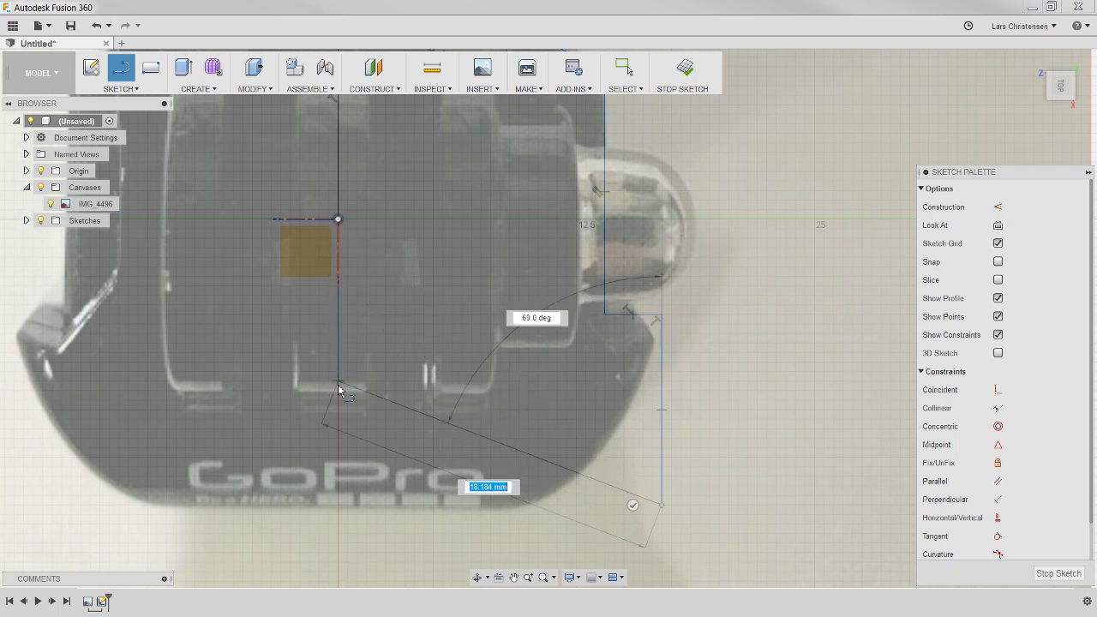
{"action": "left_click", "coordinate": [339, 509]}
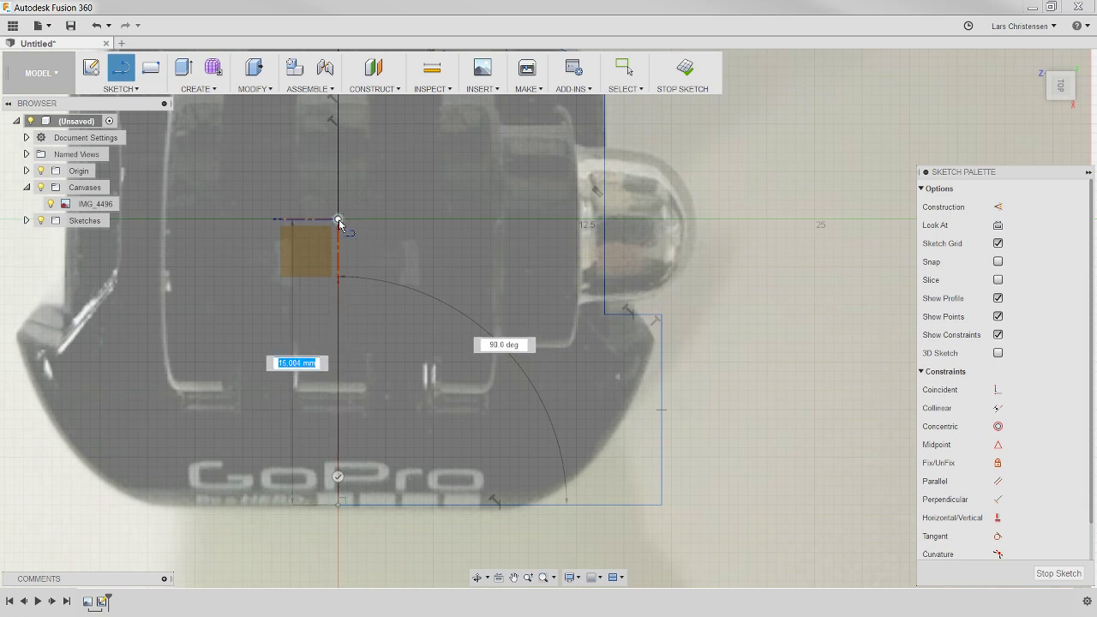
{"action": "left_click", "coordinate": [338, 219]}
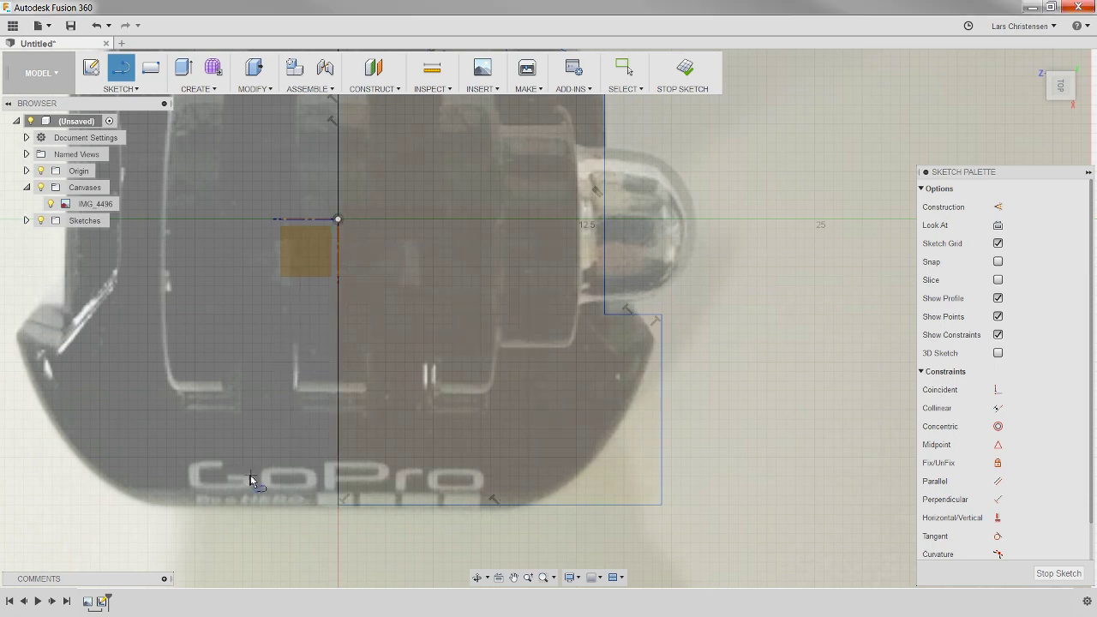
{"action": "scroll", "coordinate": [347, 501], "scroll_direction": "down", "scroll_amount": 6}
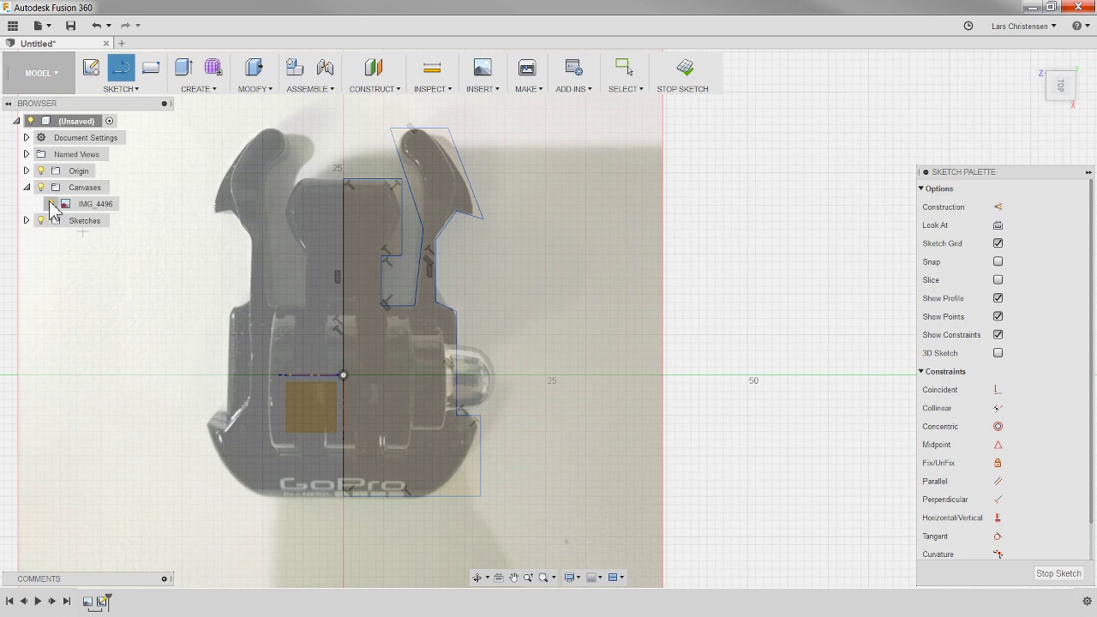
{"action": "left_click", "coordinate": [51, 204]}
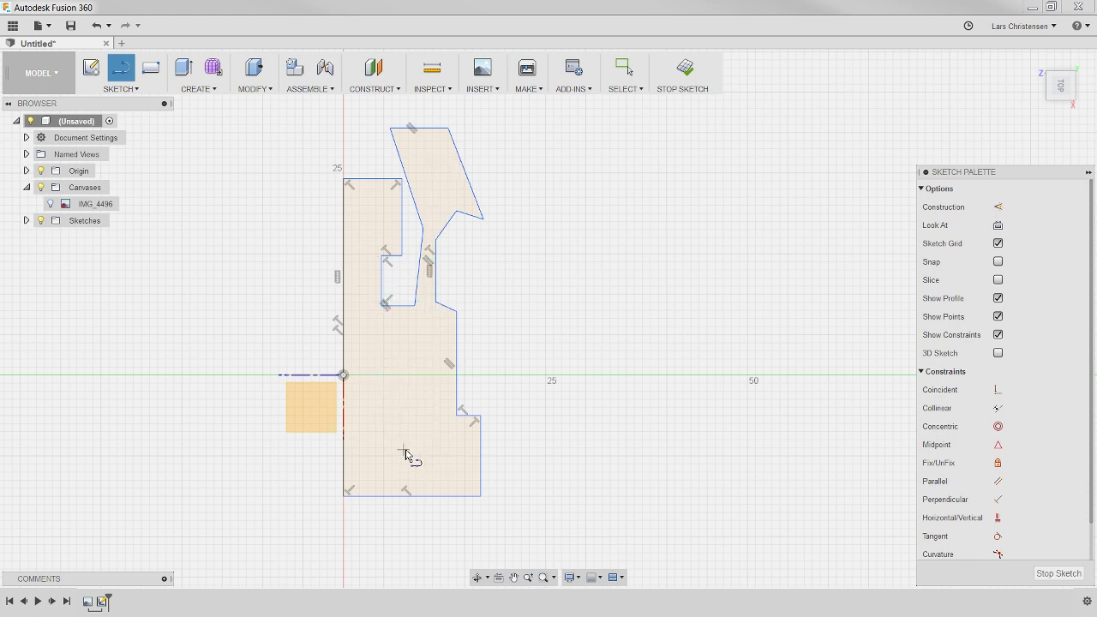
{"action": "scroll", "coordinate": [398, 452], "scroll_direction": "up", "scroll_amount": 2}
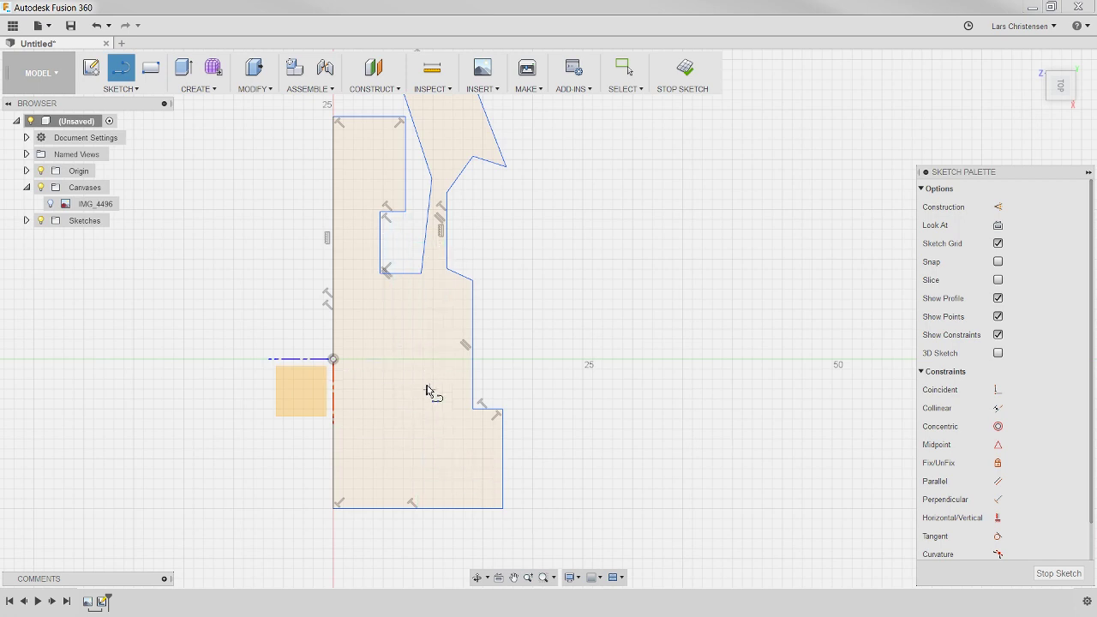
{"action": "left_click", "coordinate": [51, 204]}
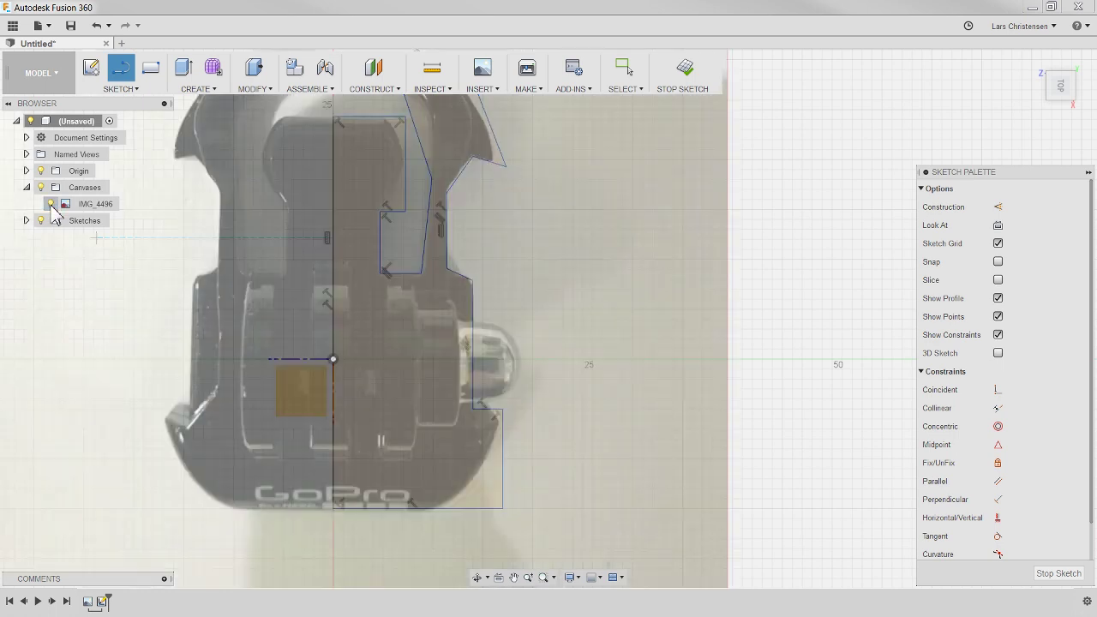
{"action": "scroll", "coordinate": [391, 426], "scroll_direction": "down", "scroll_amount": 3}
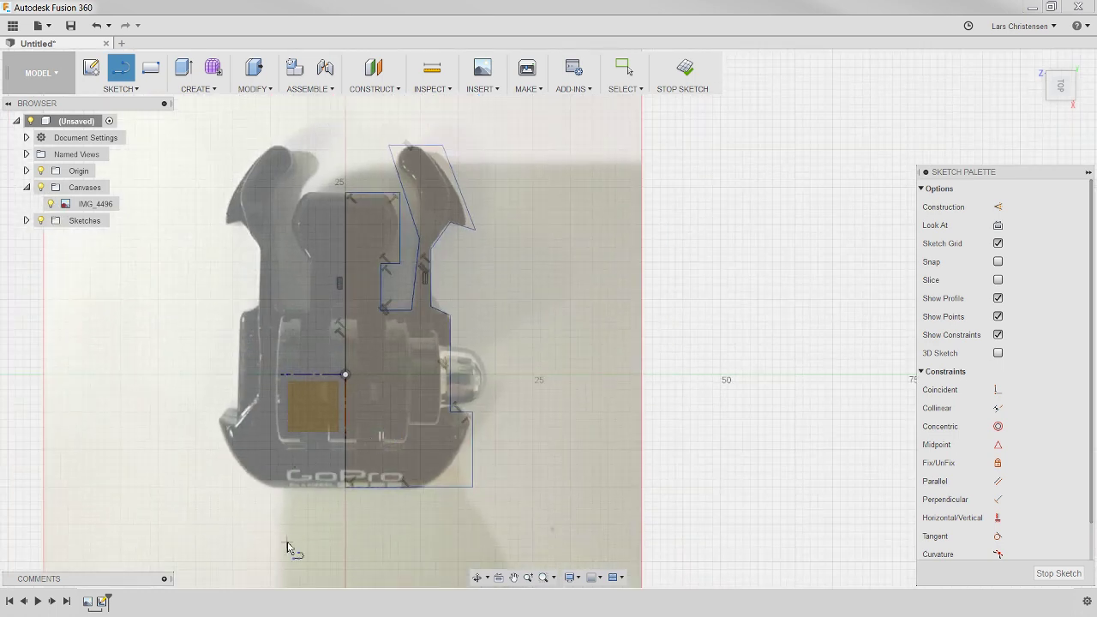
{"action": "scroll", "coordinate": [300, 541], "scroll_direction": "up", "scroll_amount": 1}
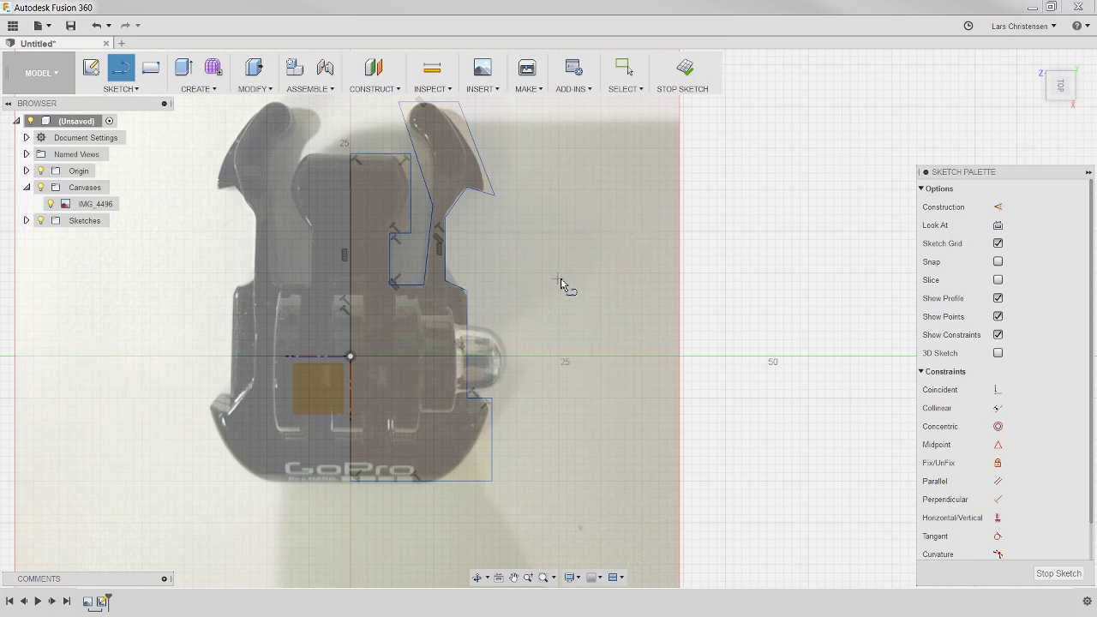
{"action": "left_click", "coordinate": [249, 89]}
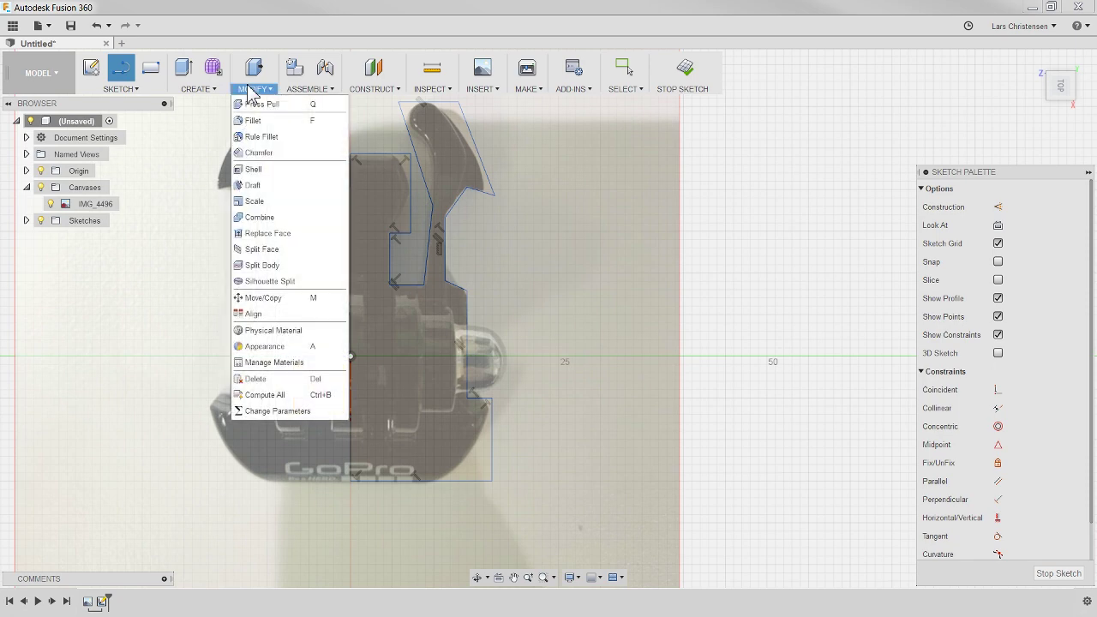
{"action": "left_click", "coordinate": [278, 411]}
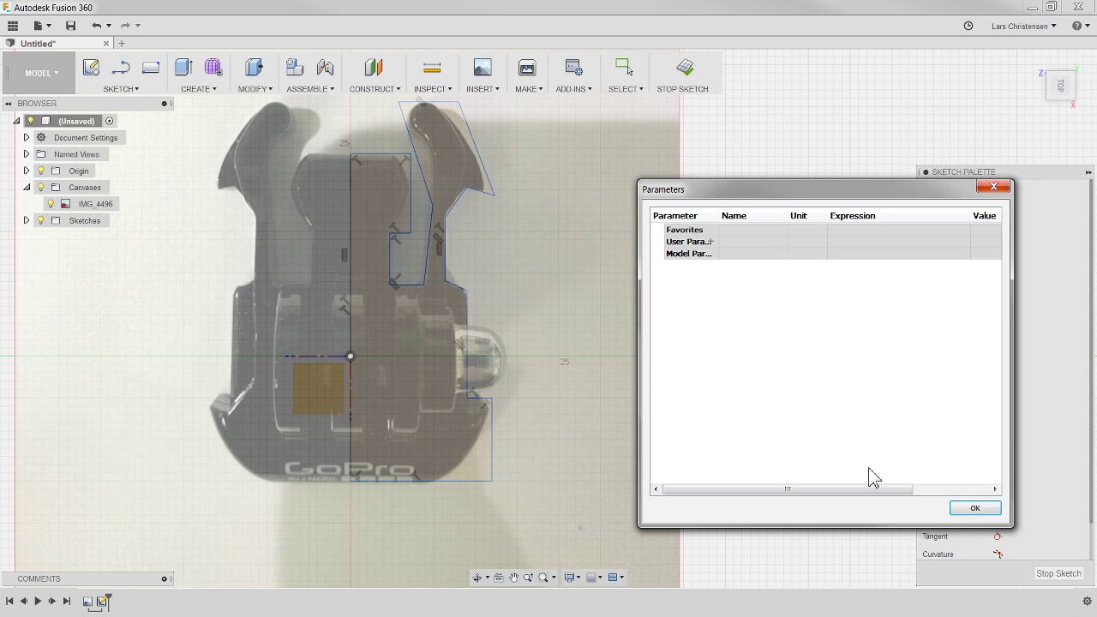
{"action": "left_click", "coordinate": [976, 509]}
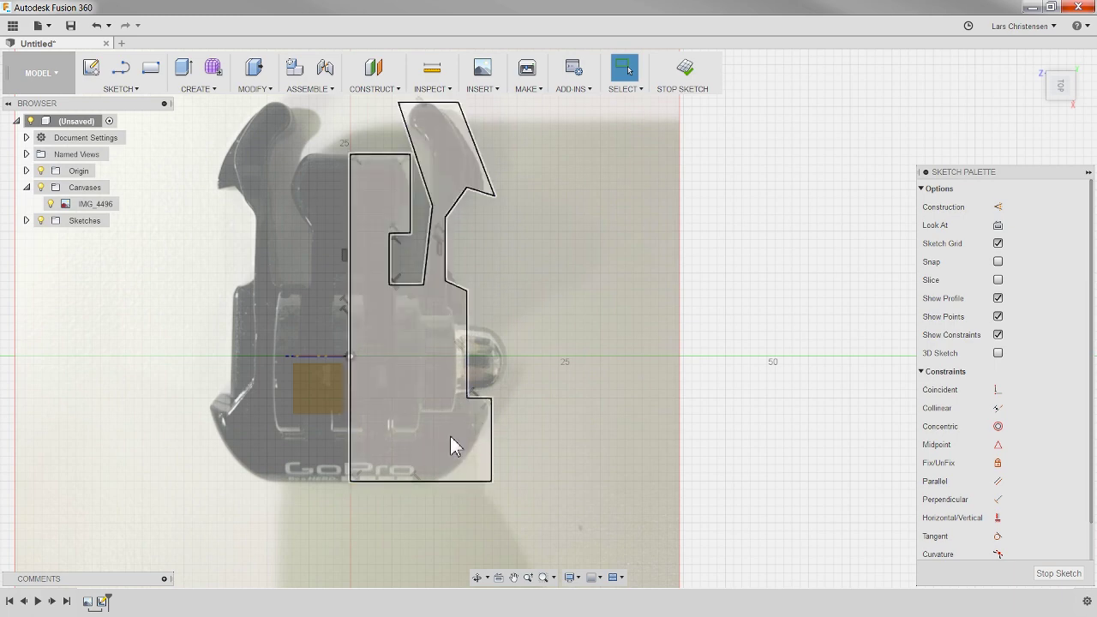
Step: Zoom in on the buckle's upper arm, select its inner corner vertex, and bring up the SKETCH tool list
{"action": "scroll", "coordinate": [416, 554], "scroll_direction": "down", "scroll_amount": 2}
{"action": "scroll", "coordinate": [380, 238], "scroll_direction": "up", "scroll_amount": 3}
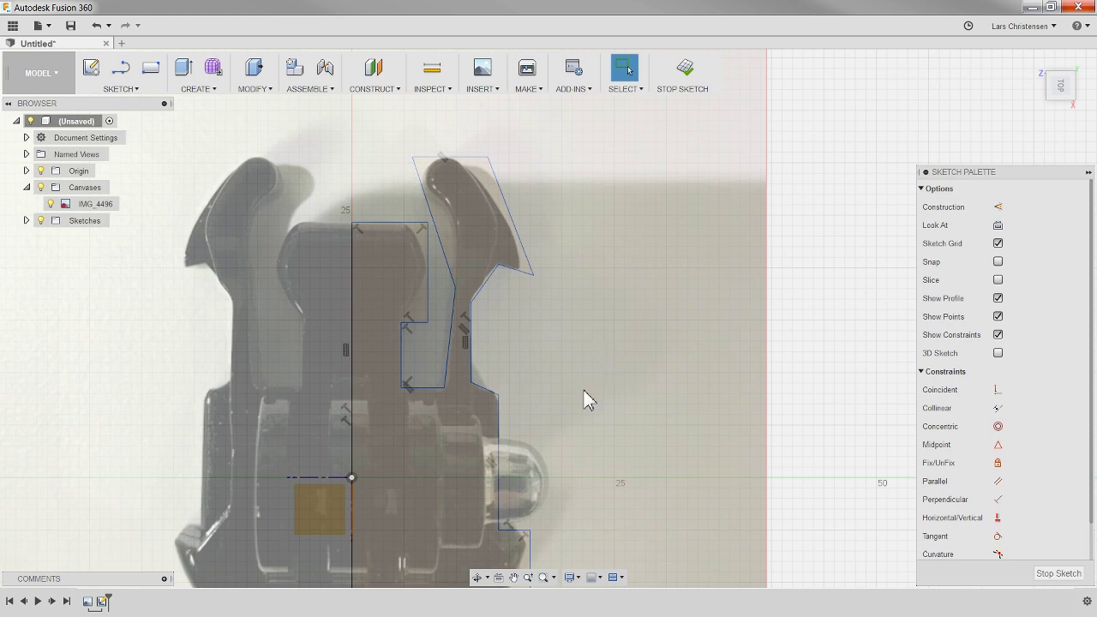
{"action": "scroll", "coordinate": [473, 159], "scroll_direction": "up", "scroll_amount": 2}
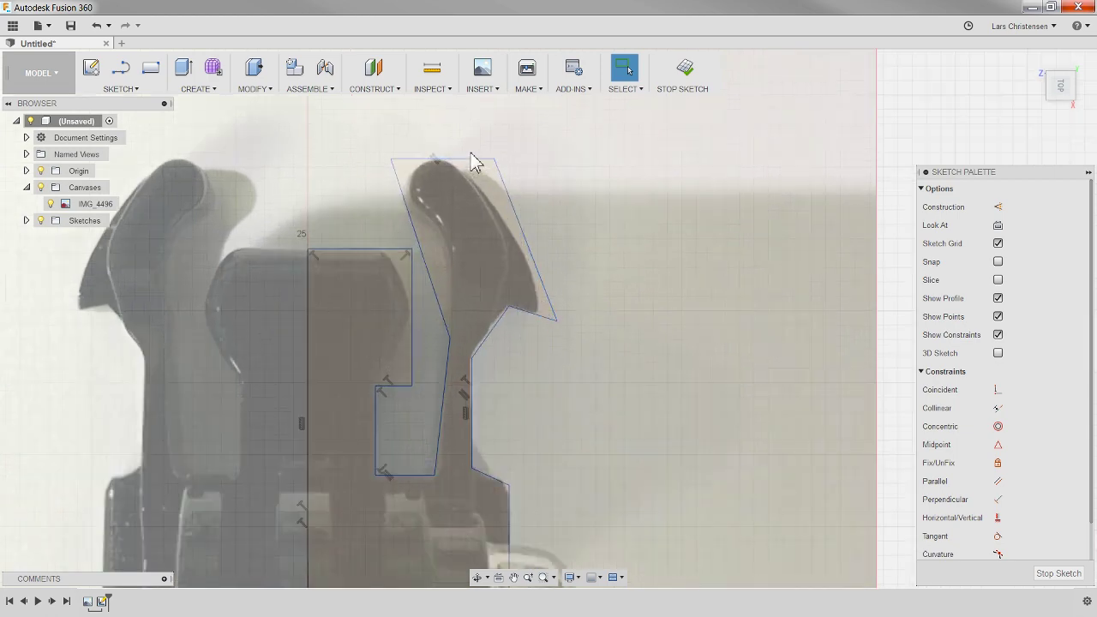
{"action": "scroll", "coordinate": [473, 161], "scroll_direction": "up", "scroll_amount": 3}
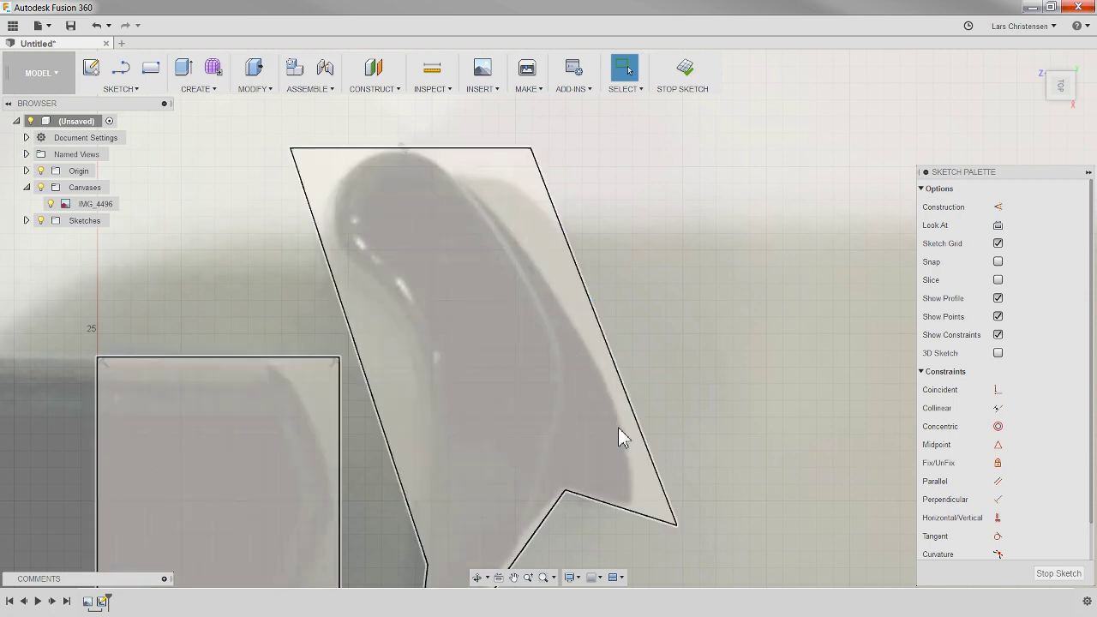
{"action": "scroll", "coordinate": [562, 183], "scroll_direction": "down", "scroll_amount": 2}
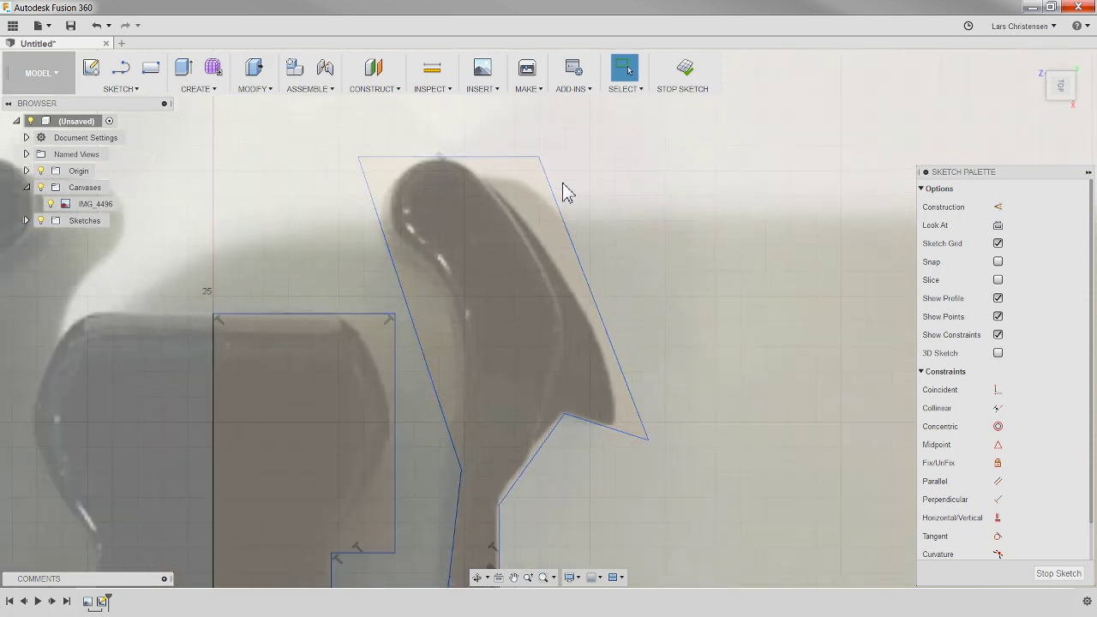
{"action": "scroll", "coordinate": [607, 468], "scroll_direction": "up", "scroll_amount": 1}
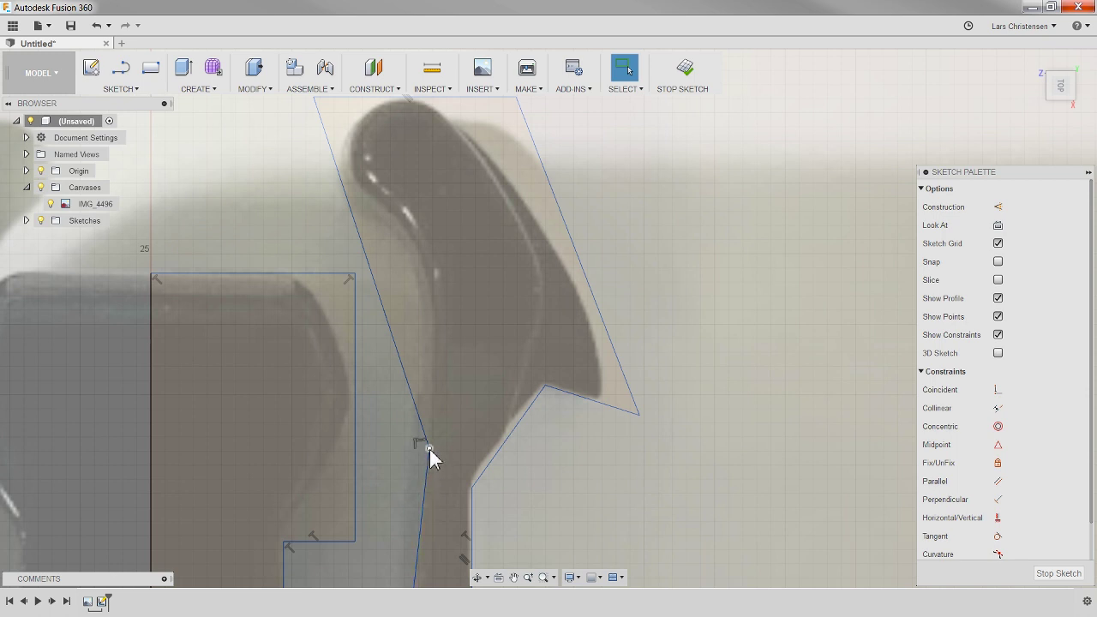
{"action": "left_click", "coordinate": [429, 449]}
{"action": "left_click", "coordinate": [139, 91]}
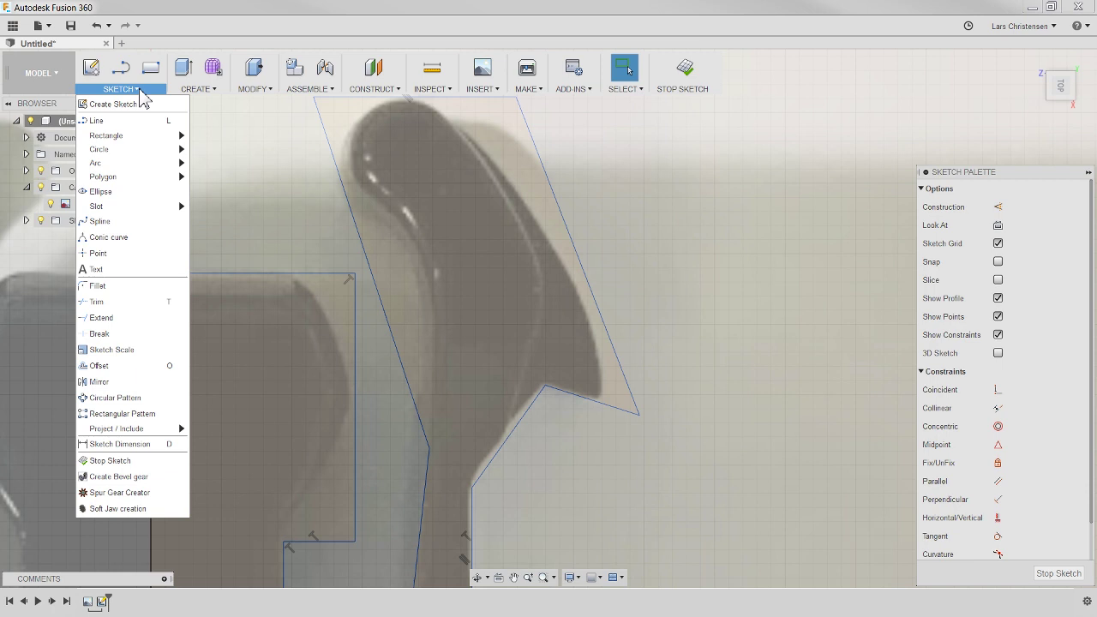
Step: Draw a first spline with dense points up the arm's inner edge toward its top curve
{"action": "left_click", "coordinate": [123, 223]}
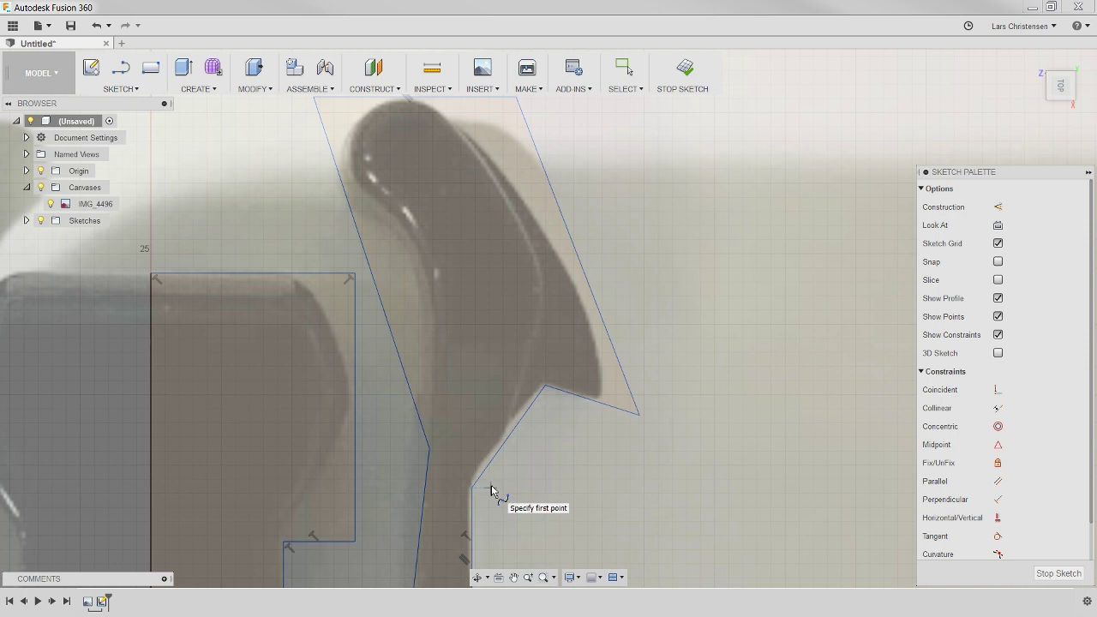
{"action": "left_click", "coordinate": [429, 446]}
{"action": "left_click", "coordinate": [431, 431]}
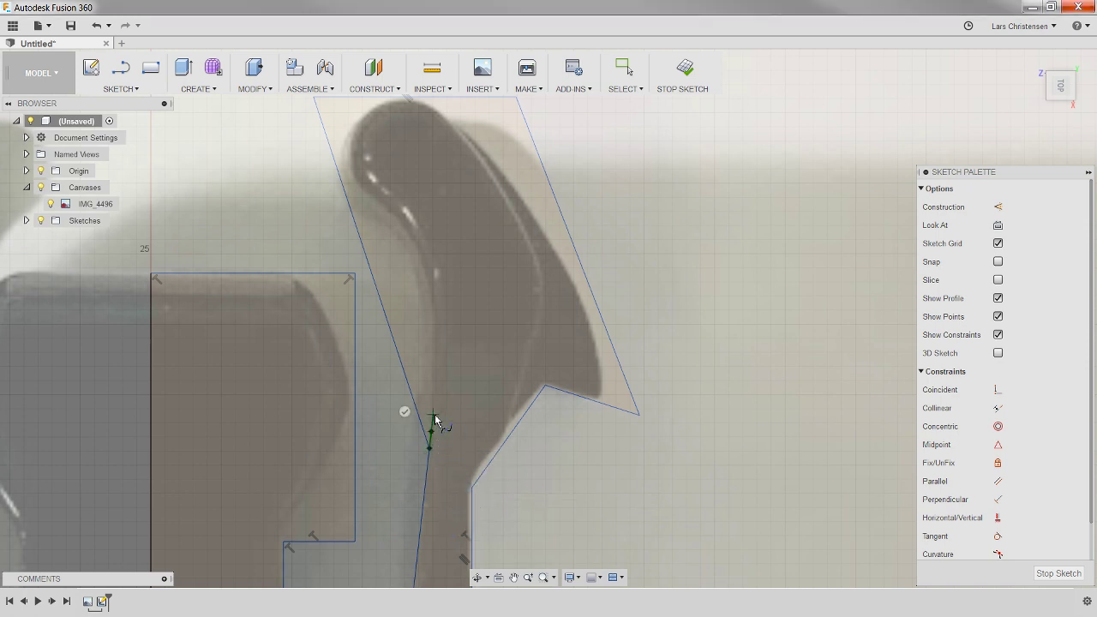
{"action": "left_click", "coordinate": [435, 390]}
{"action": "left_click", "coordinate": [433, 358]}
{"action": "left_click", "coordinate": [433, 335]}
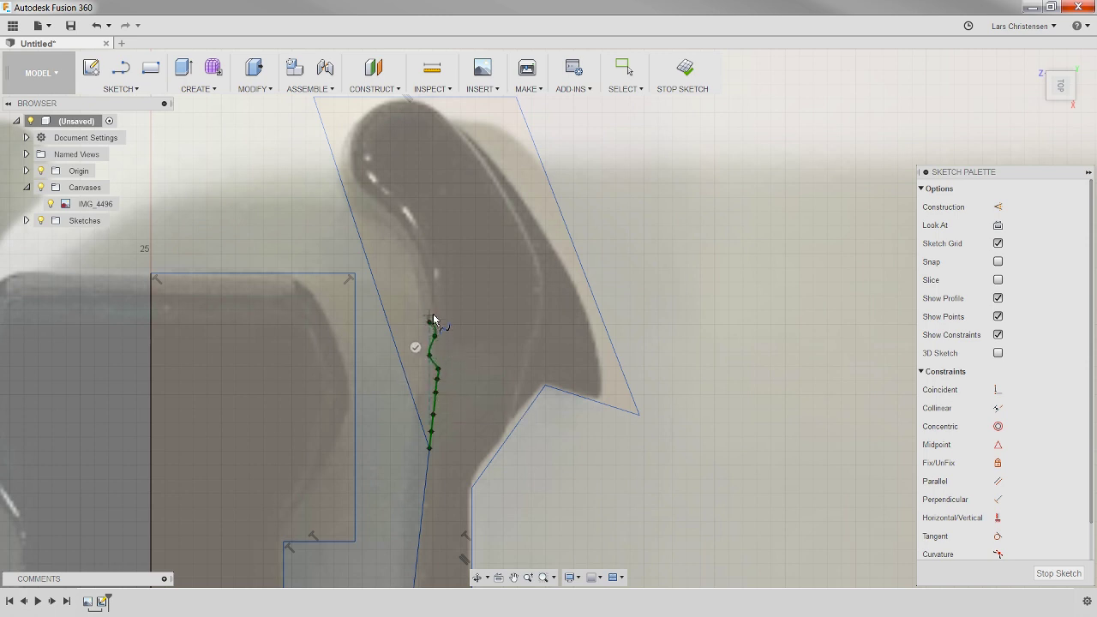
{"action": "left_click", "coordinate": [429, 322]}
{"action": "left_click", "coordinate": [430, 310]}
{"action": "left_click", "coordinate": [429, 296]}
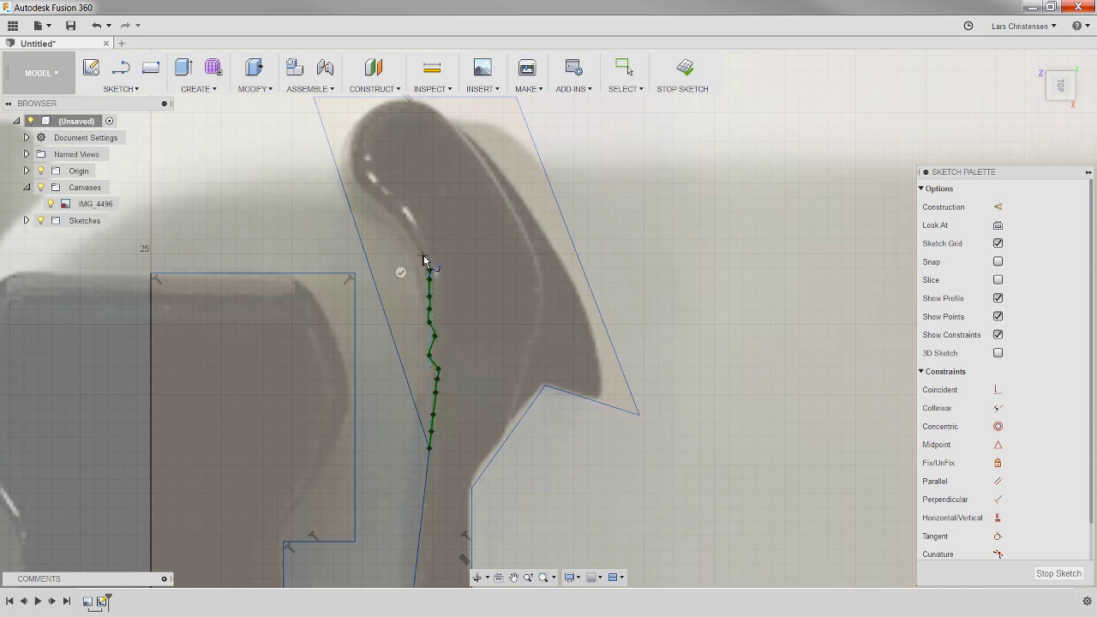
{"action": "left_click", "coordinate": [424, 257]}
{"action": "left_click", "coordinate": [415, 232]}
{"action": "left_click", "coordinate": [405, 211]}
{"action": "left_click", "coordinate": [385, 203]}
{"action": "left_click", "coordinate": [378, 191]}
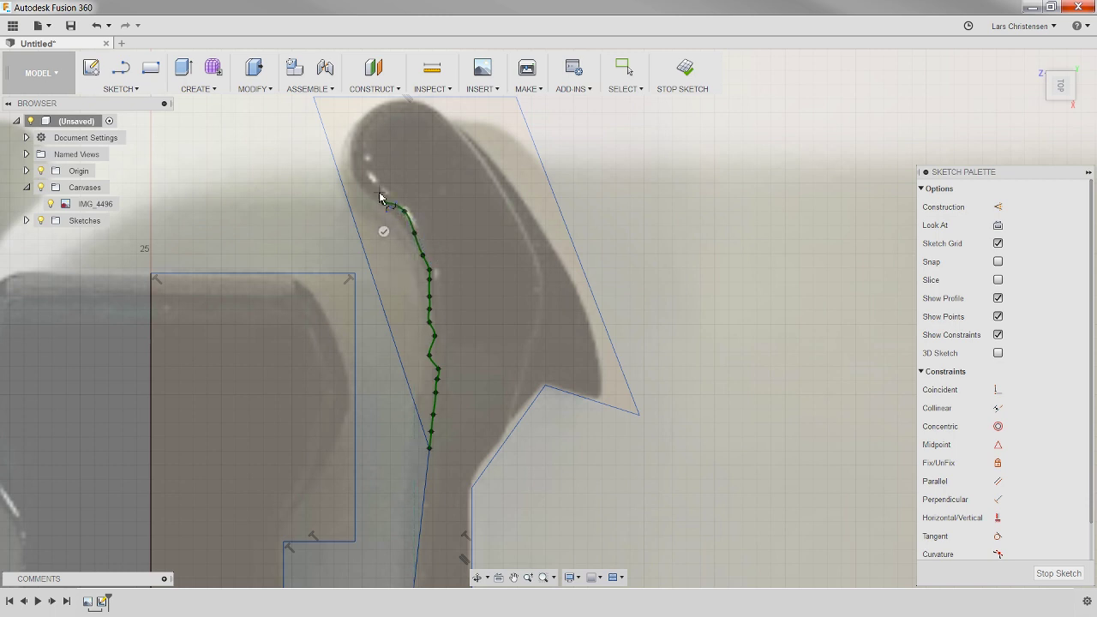
{"action": "left_click", "coordinate": [367, 177]}
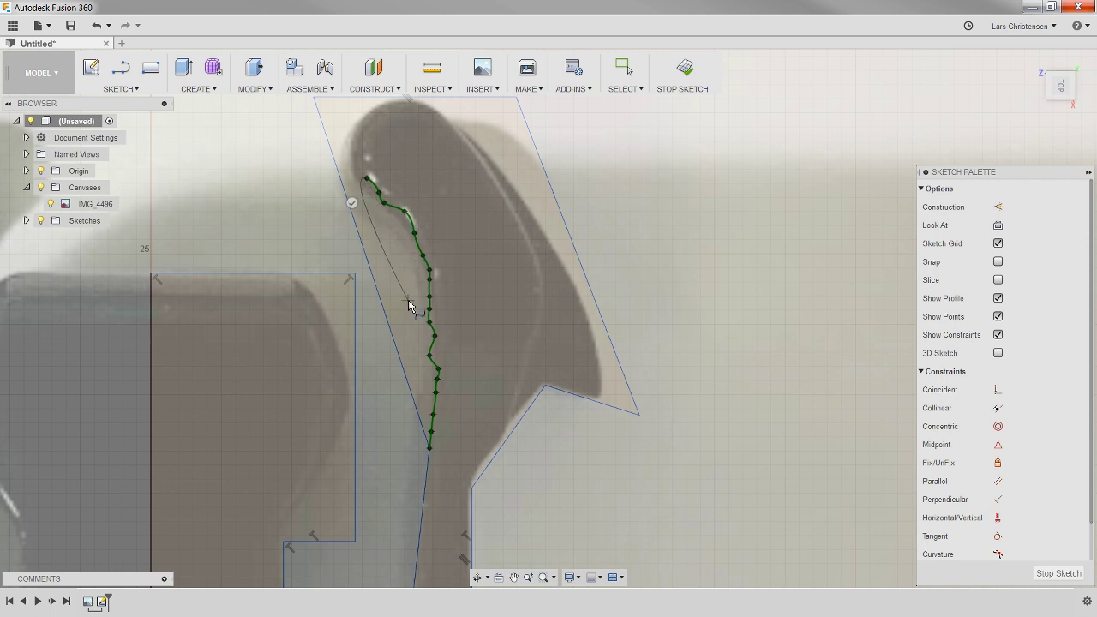
Step: Undo those points and redraw the spline from the lower corner, over the arm's top, to its lower-right tip
{"action": "key", "text": "ctrl+z"}
{"action": "key", "text": "ctrl+z"}
{"action": "key", "text": "ctrl+z"}
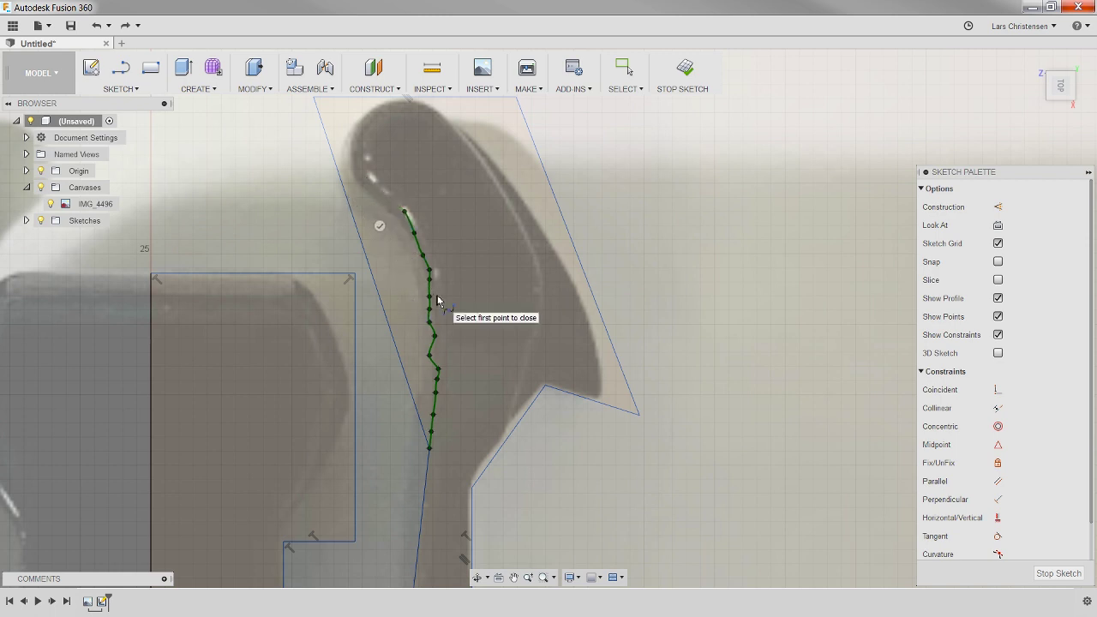
{"action": "key", "text": "ctrl+z"}
{"action": "key", "text": "ctrl+z"}
{"action": "key", "text": "ctrl+z"}
{"action": "key", "text": "ctrl+z"}
{"action": "key", "text": "ctrl+z"}
{"action": "key", "text": "ctrl+z"}
{"action": "key", "text": "ctrl+z"}
{"action": "key", "text": "ctrl+z"}
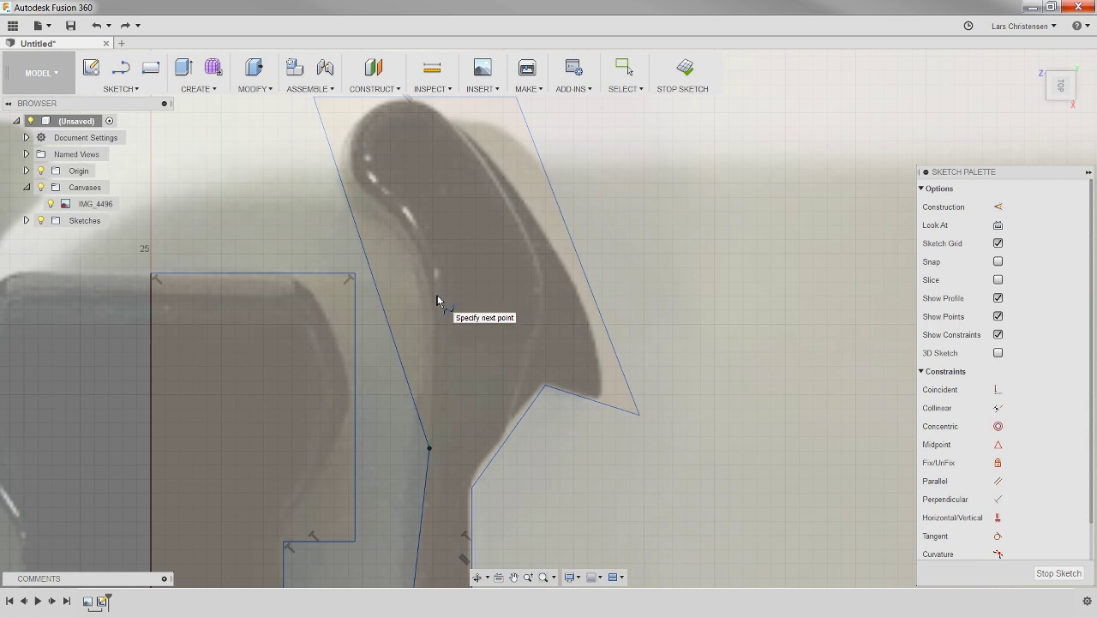
{"action": "left_click", "coordinate": [429, 447]}
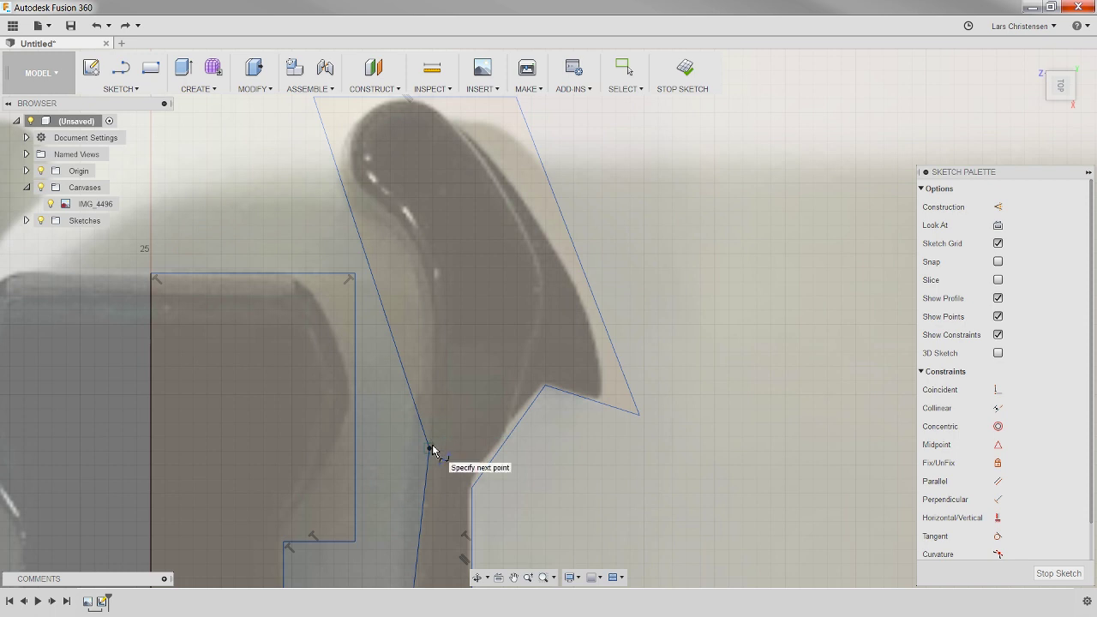
{"action": "left_click", "coordinate": [419, 246]}
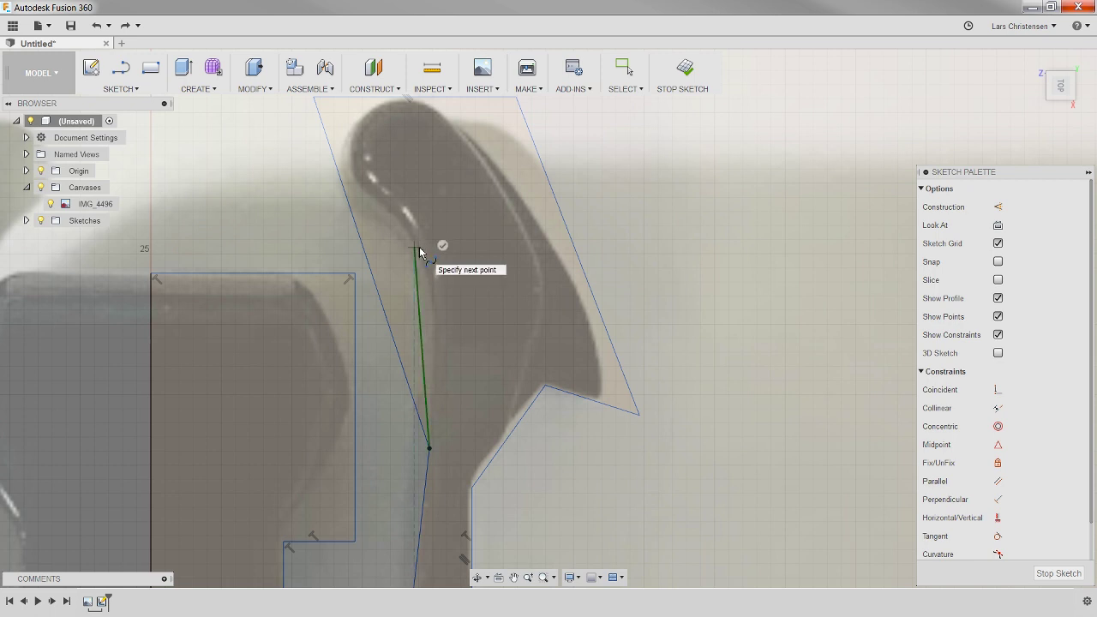
{"action": "left_click", "coordinate": [356, 179]}
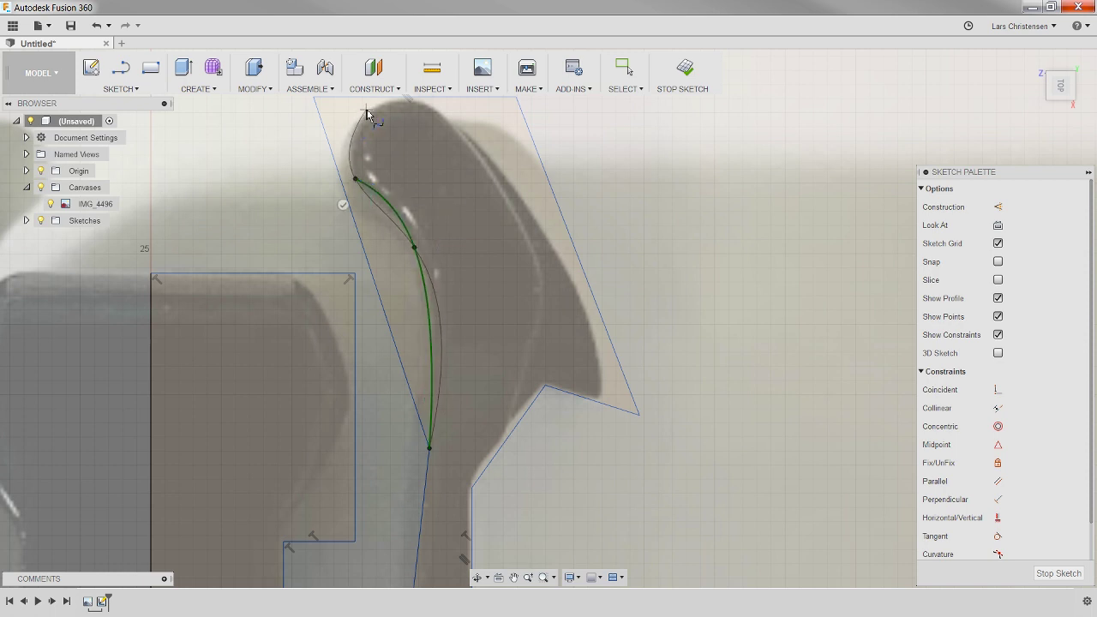
{"action": "left_click", "coordinate": [431, 109]}
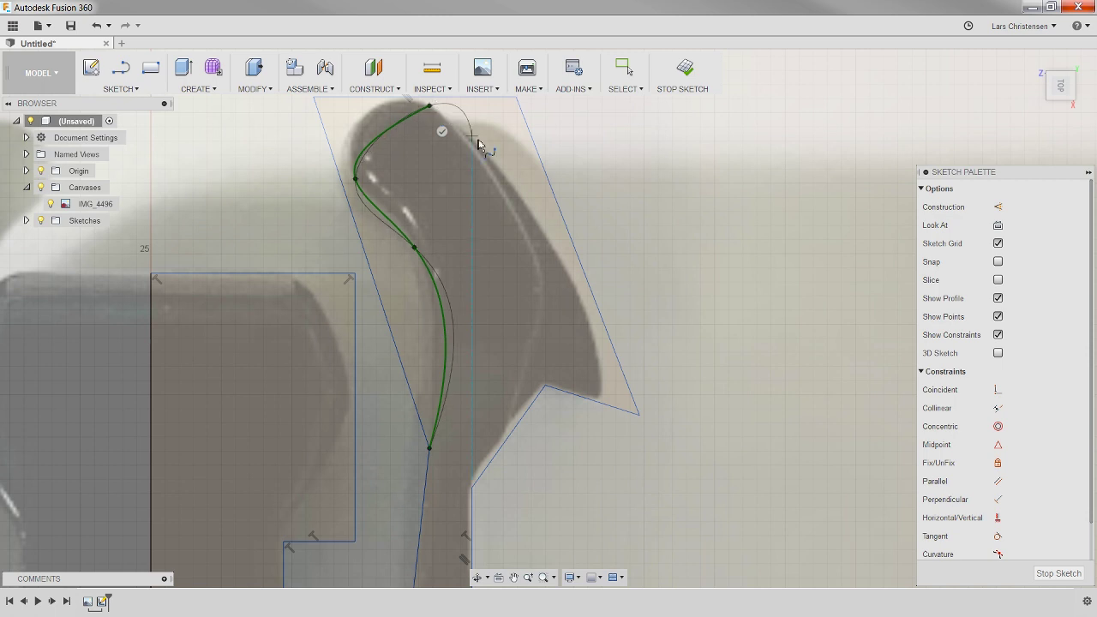
{"action": "left_click", "coordinate": [604, 401]}
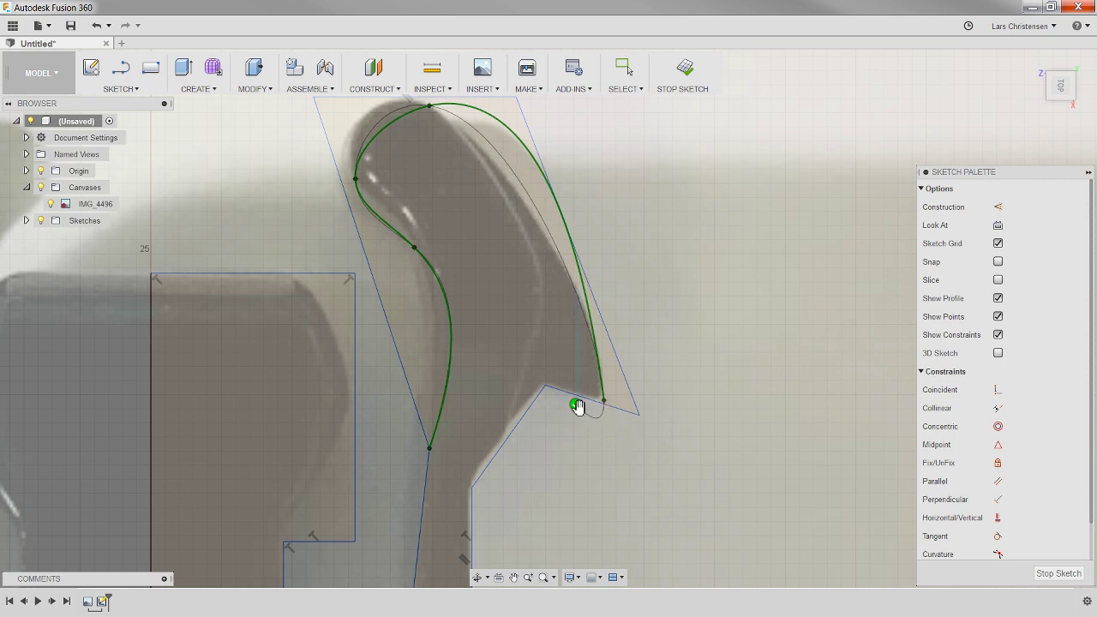
{"action": "left_click", "coordinate": [576, 405]}
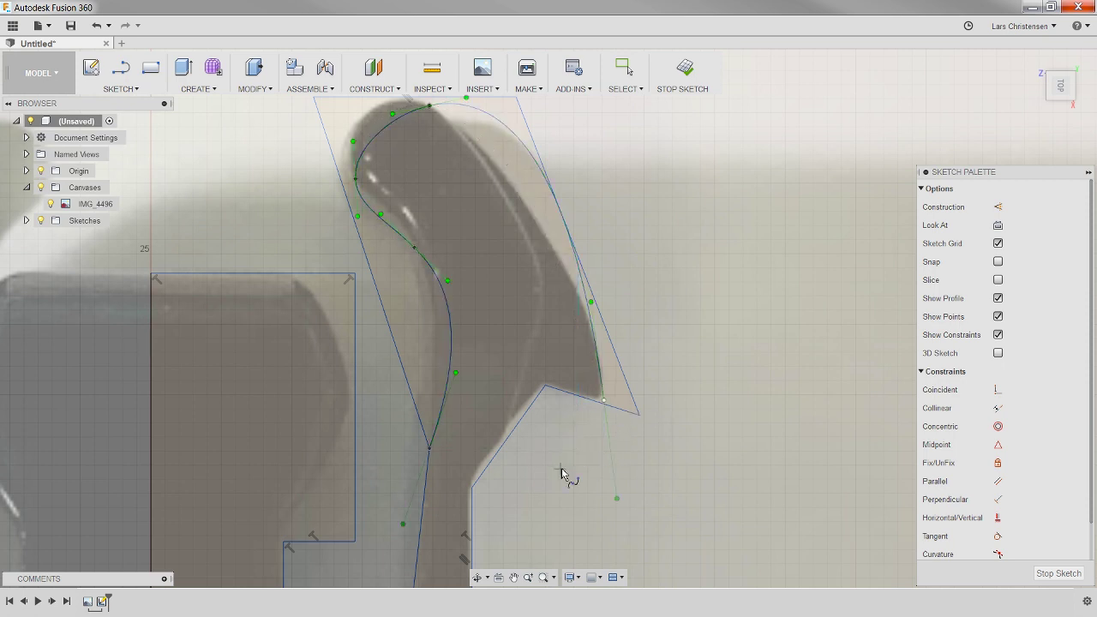
{"action": "scroll", "coordinate": [561, 468], "scroll_direction": "down", "scroll_amount": 2}
{"action": "scroll", "coordinate": [526, 507], "scroll_direction": "up", "scroll_amount": 2}
{"action": "scroll", "coordinate": [495, 334], "scroll_direction": "up", "scroll_amount": 1}
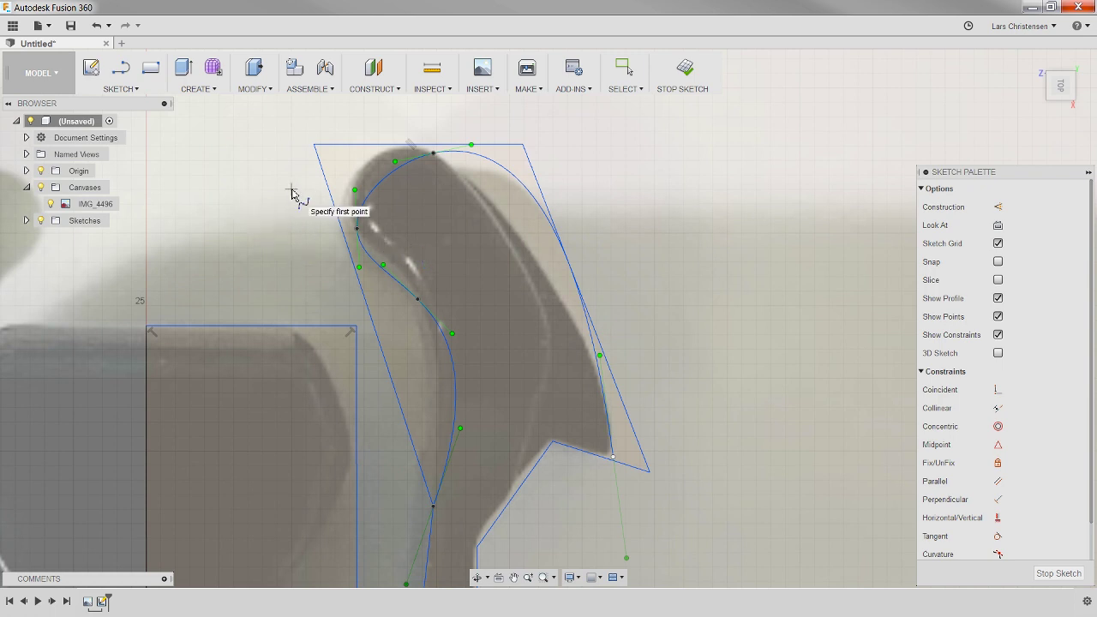
Step: Drag spline fit points toward the hook's edge and tip, trying then cancelling Insert Spline Fit Point
{"action": "key", "text": "Escape"}
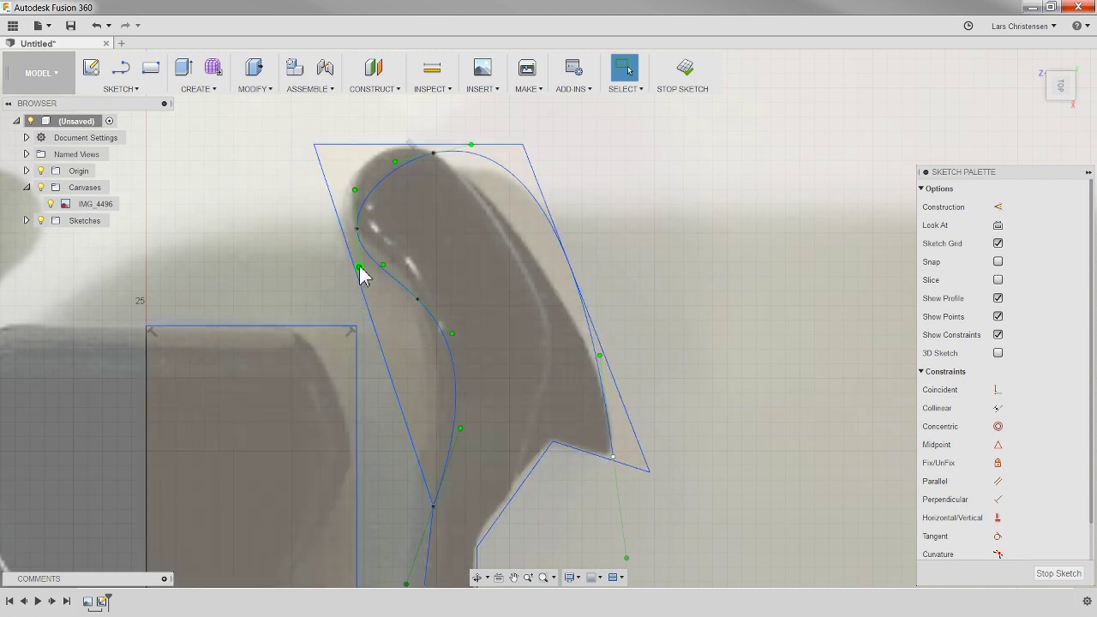
{"action": "mouse_move", "coordinate": [359, 266]}
{"action": "left_mouse_down"}
{"action": "mouse_move", "coordinate": [374, 268]}
{"action": "mouse_move", "coordinate": [358, 269]}
{"action": "mouse_move", "coordinate": [351, 249]}
{"action": "mouse_move", "coordinate": [365, 255]}
{"action": "left_mouse_up"}
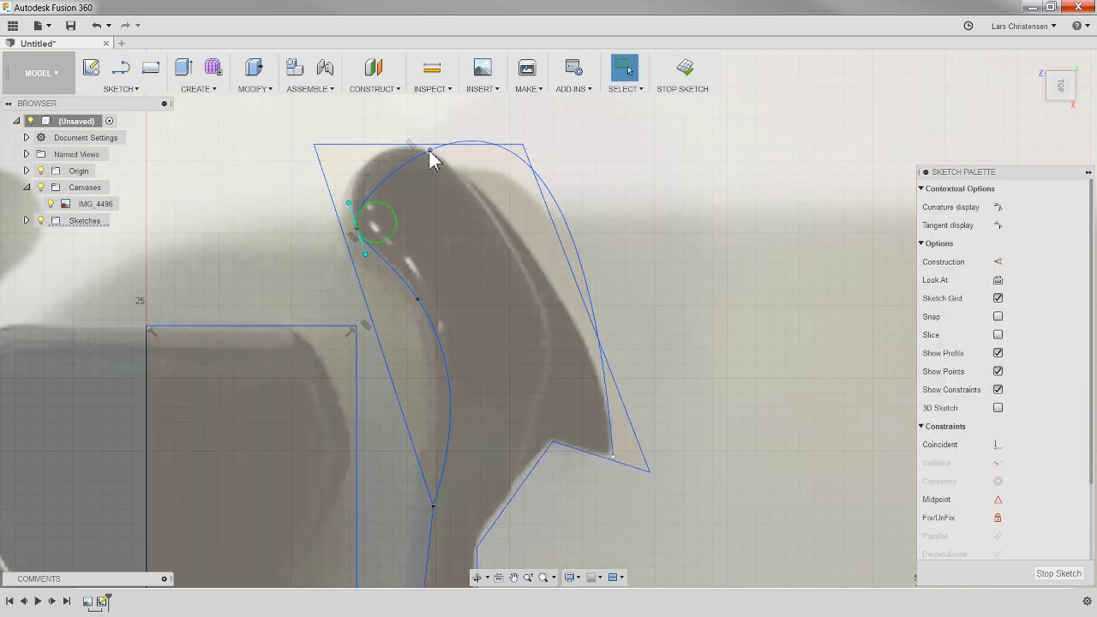
{"action": "left_click_drag", "start_coordinate": [431, 151], "coordinate": [371, 164]}
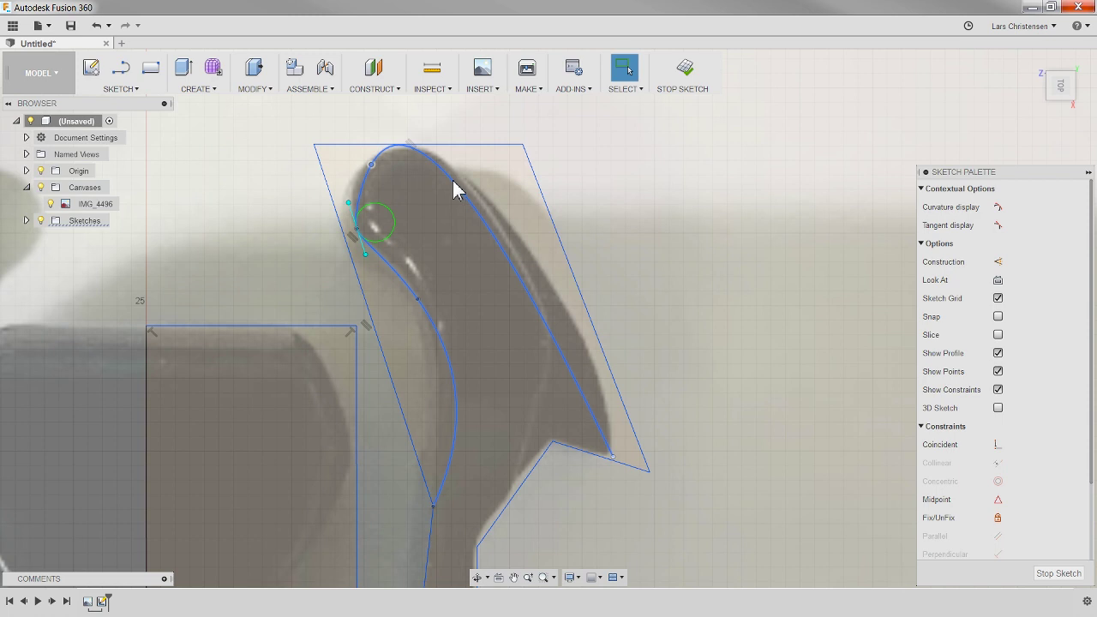
{"action": "right_click", "coordinate": [455, 189]}
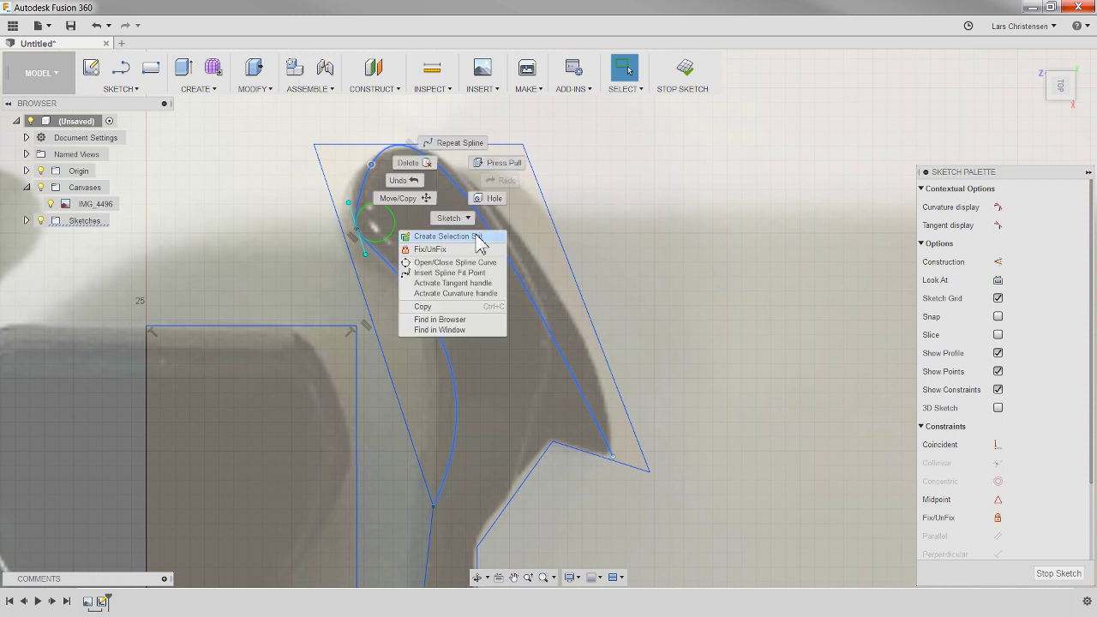
{"action": "left_click", "coordinate": [453, 272]}
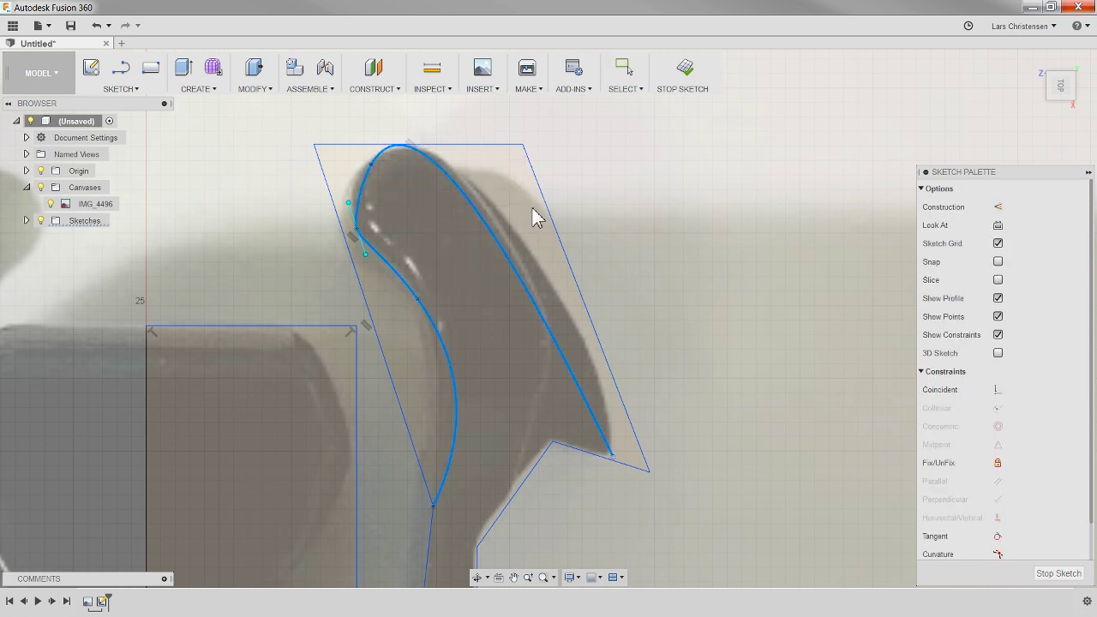
{"action": "key", "text": "Escape"}
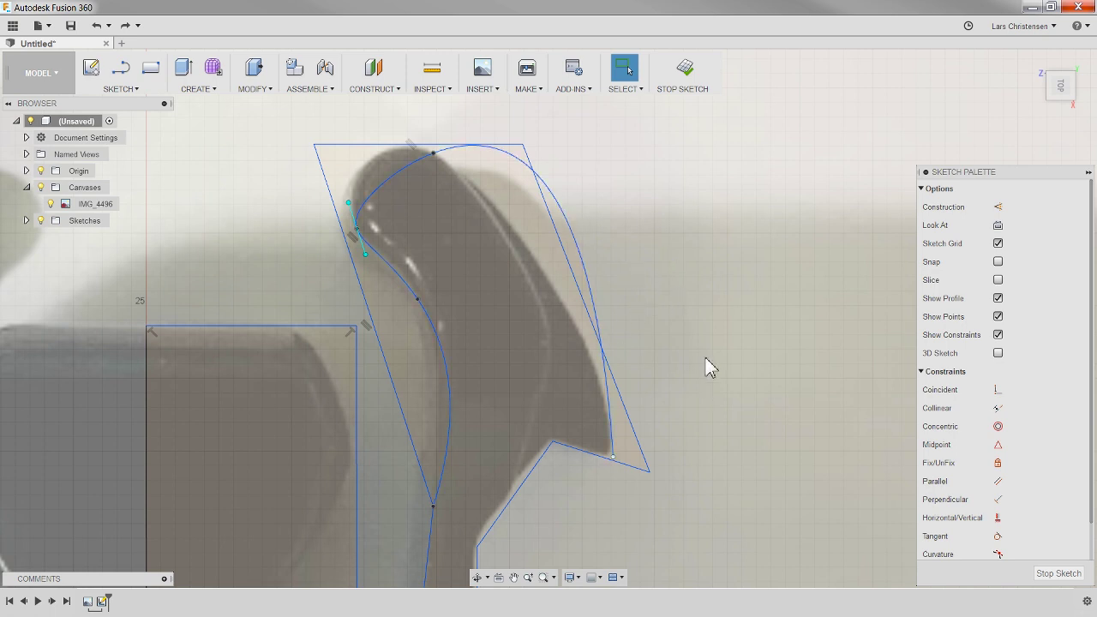
Step: Move the top fit point onto the hook tip and join the spline's lower end to the hook corner
{"action": "left_click_drag", "start_coordinate": [431, 153], "coordinate": [385, 155]}
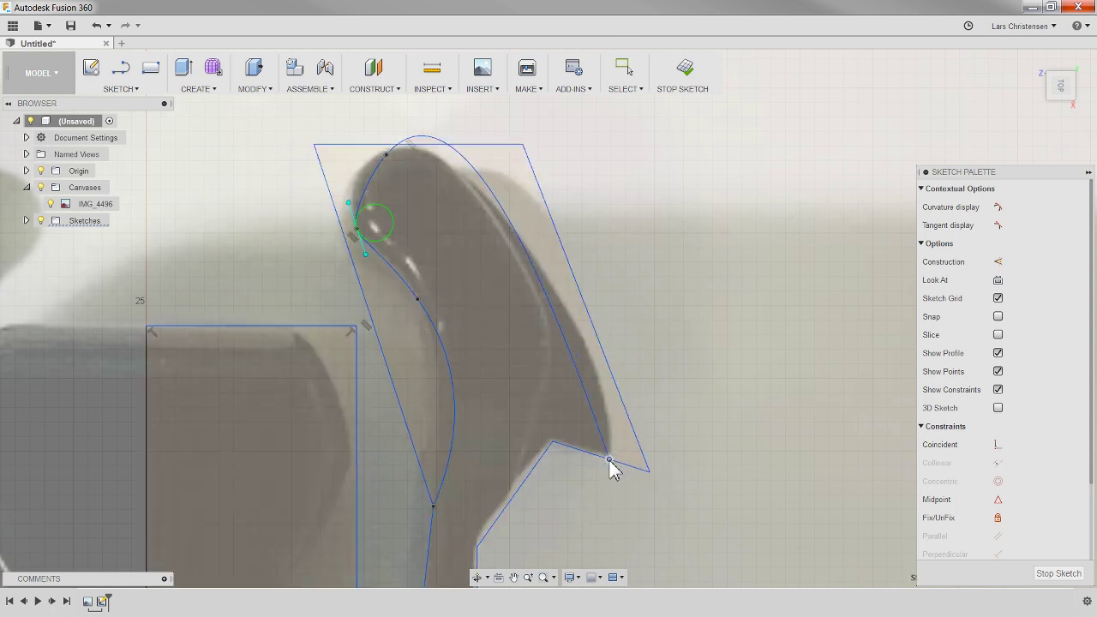
{"action": "left_click_drag", "start_coordinate": [610, 467], "coordinate": [611, 461]}
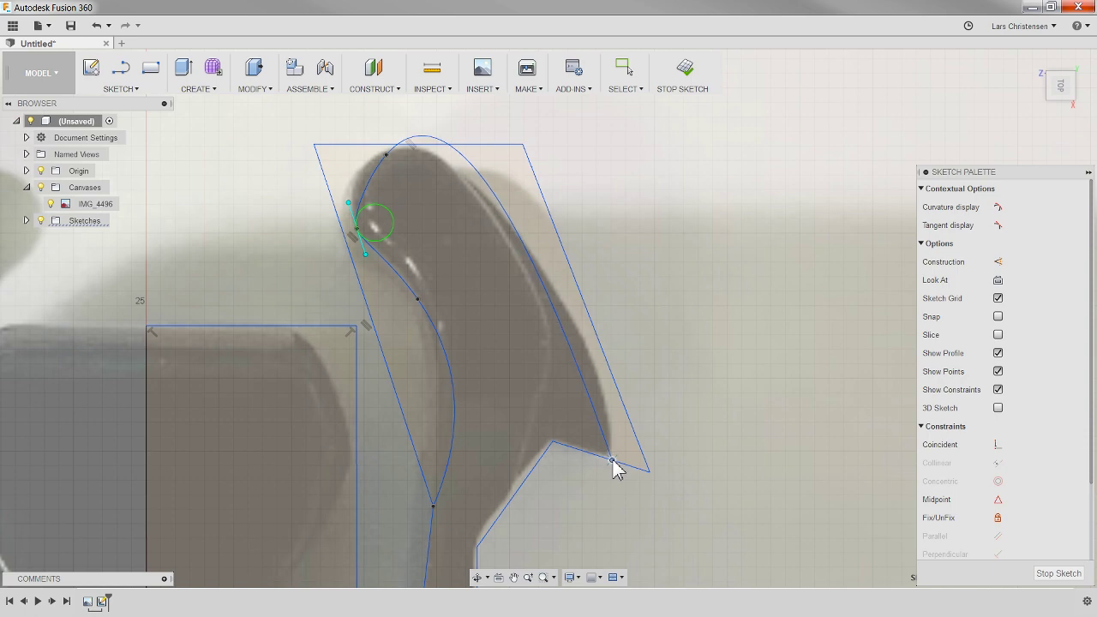
{"action": "left_click", "coordinate": [603, 487]}
{"action": "scroll", "coordinate": [603, 488], "scroll_direction": "up", "scroll_amount": 5}
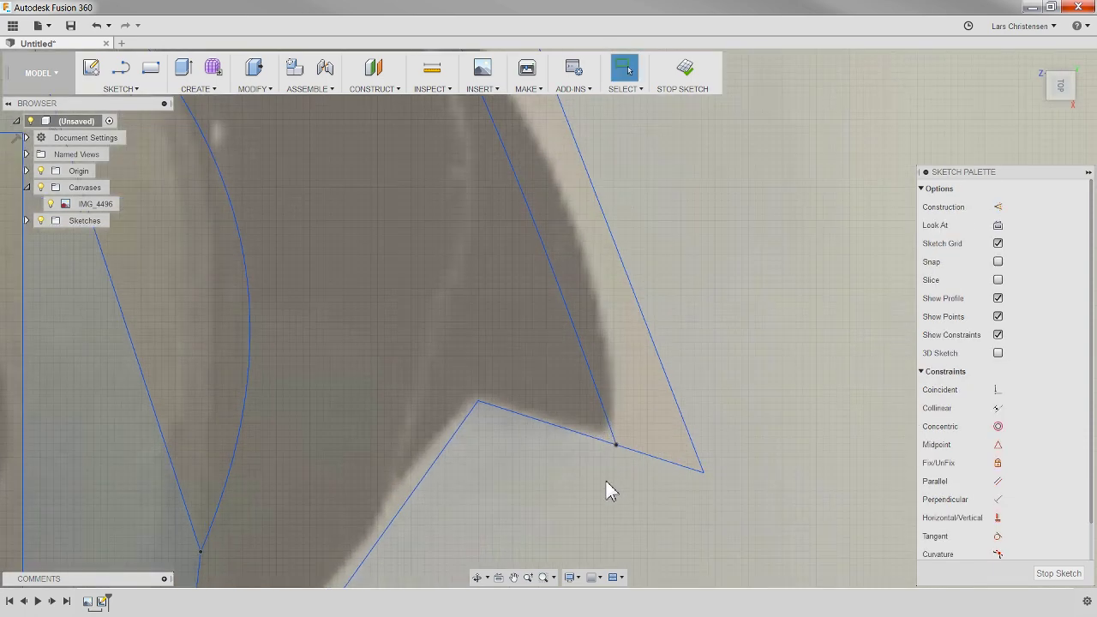
{"action": "left_click", "coordinate": [617, 448]}
{"action": "scroll", "coordinate": [597, 347], "scroll_direction": "down", "scroll_amount": 2}
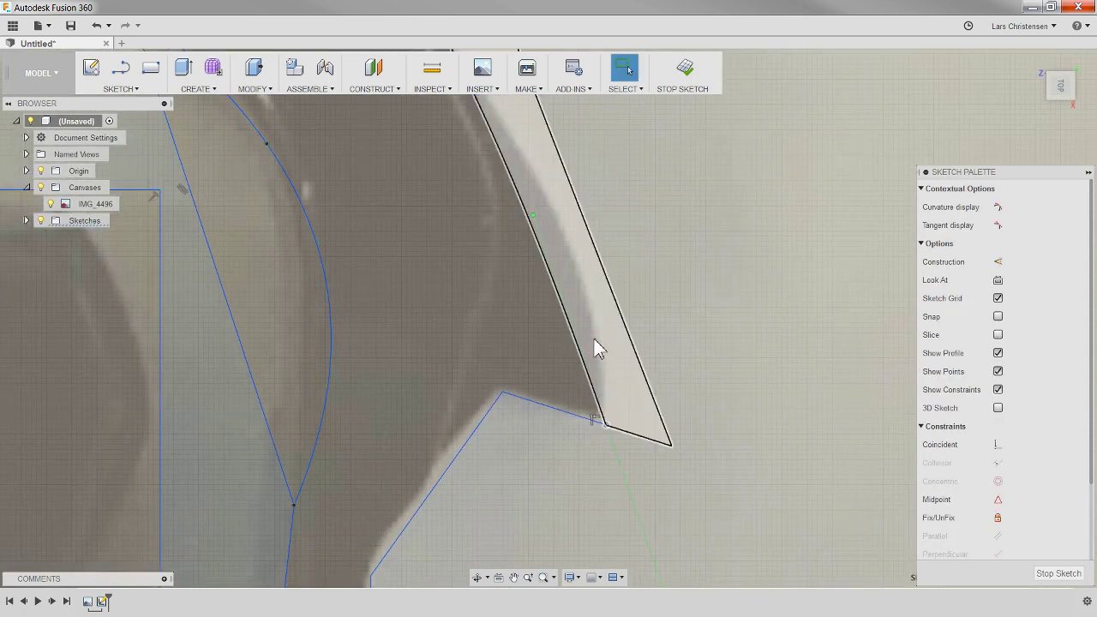
{"action": "scroll", "coordinate": [597, 347], "scroll_direction": "down", "scroll_amount": 1}
{"action": "left_click", "coordinate": [538, 228]}
Step: Slide a spline fit point down along the hook's outer edge to match the photo
{"action": "left_click", "coordinate": [546, 225]}
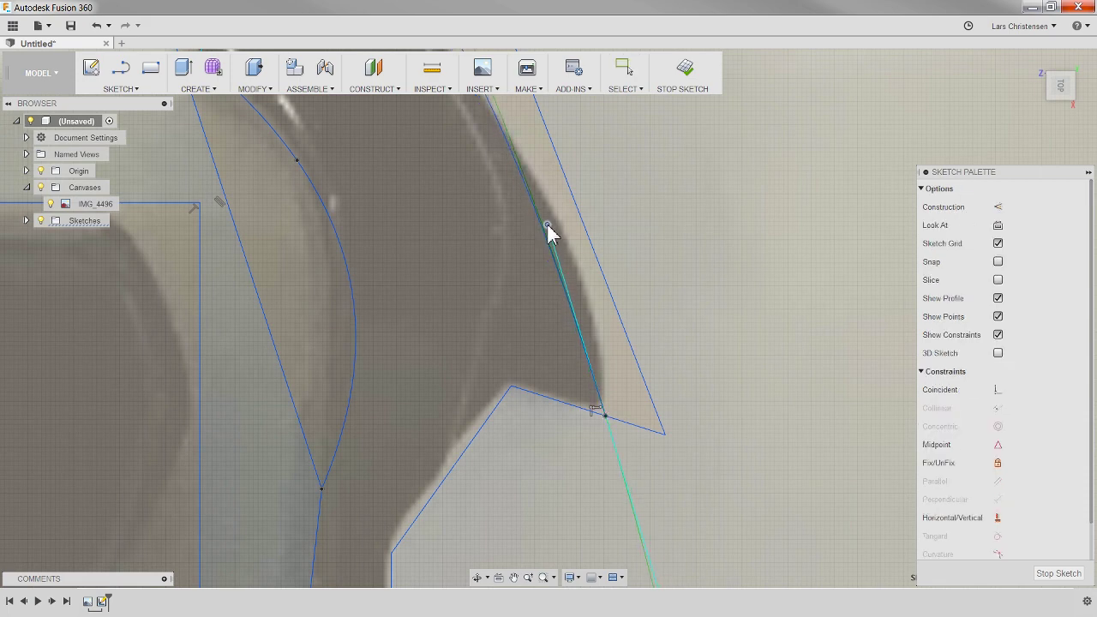
{"action": "left_click_drag", "start_coordinate": [548, 227], "coordinate": [583, 254]}
{"action": "scroll", "coordinate": [497, 379], "scroll_direction": "down", "scroll_amount": 4}
{"action": "scroll", "coordinate": [526, 317], "scroll_direction": "up", "scroll_amount": 2}
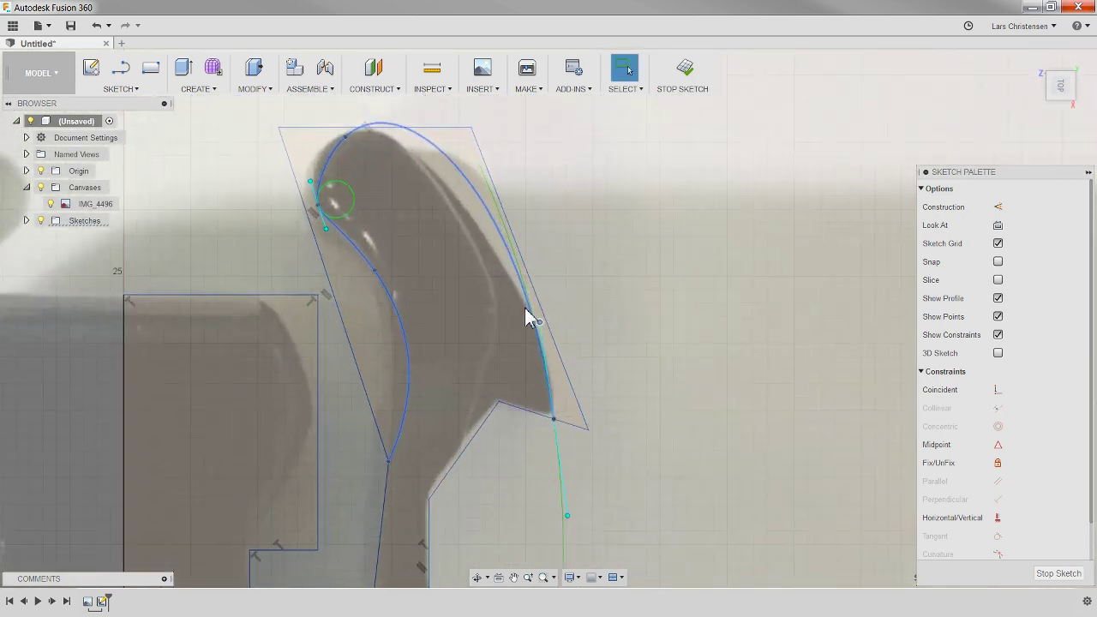
{"action": "left_click_drag", "start_coordinate": [539, 322], "coordinate": [553, 377]}
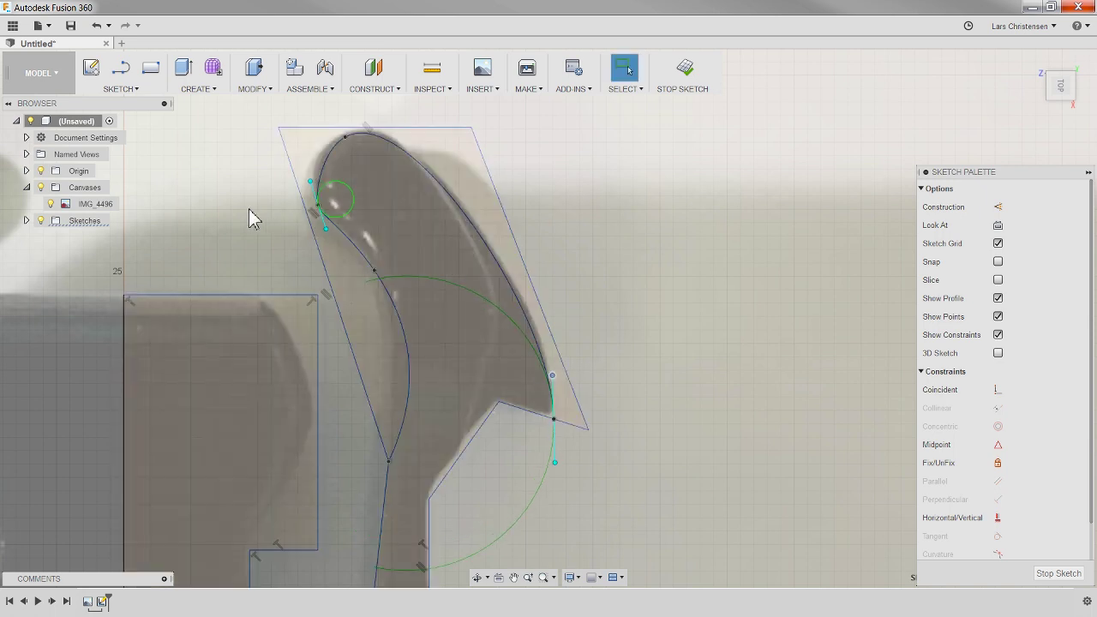
Step: Reshape the spline's inner curve and tip tangent, shifting the top point slightly left onto the hook tip
{"action": "scroll", "coordinate": [243, 211], "scroll_direction": "up", "scroll_amount": 1}
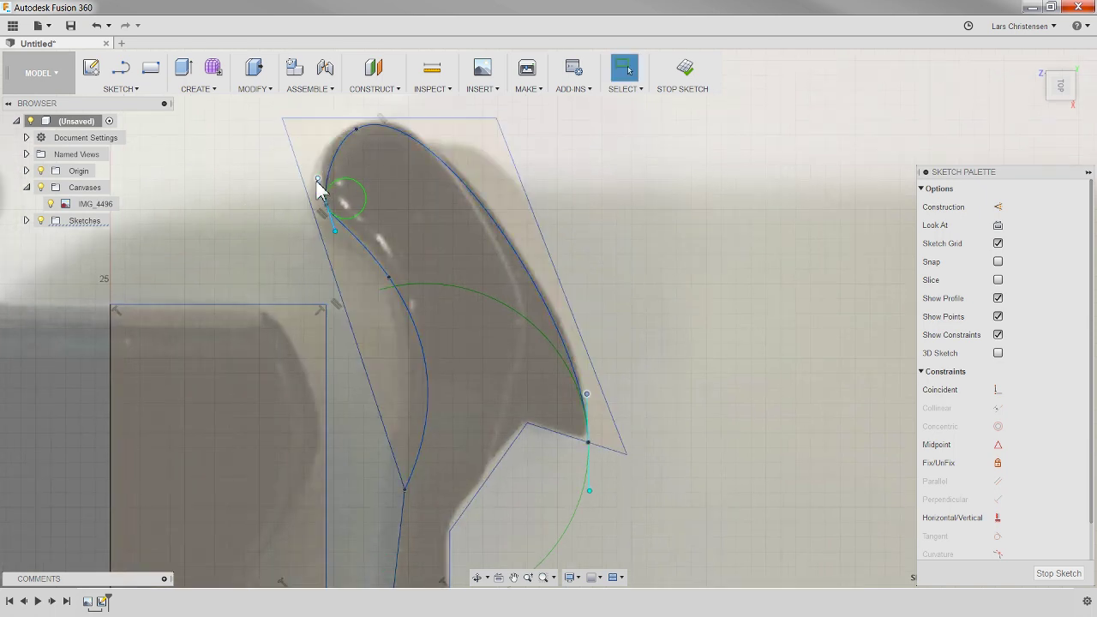
{"action": "left_click", "coordinate": [392, 284]}
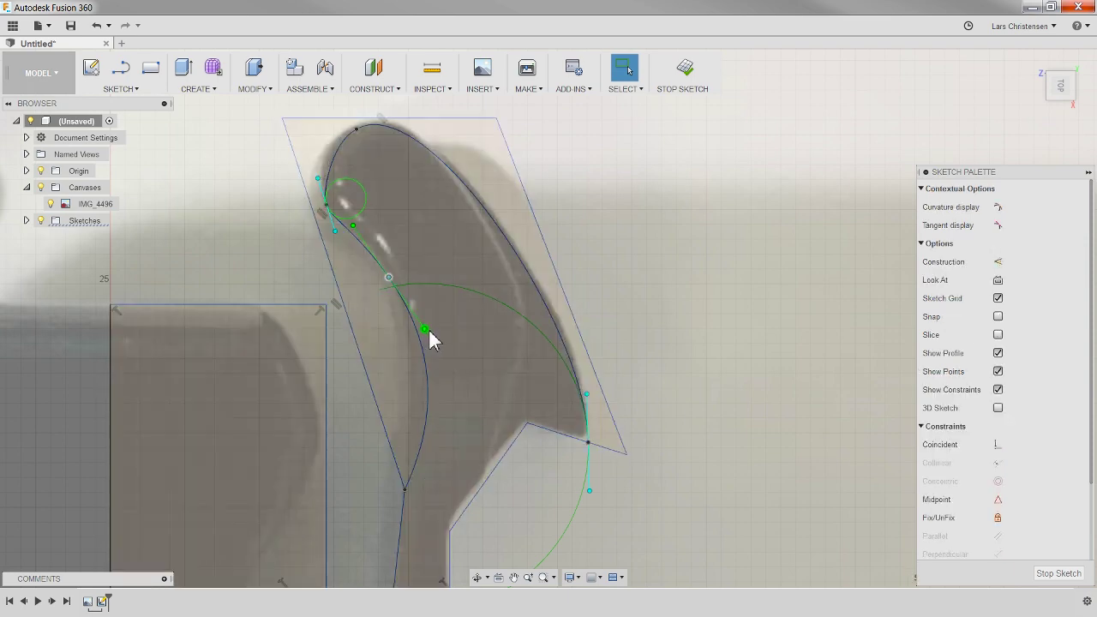
{"action": "left_click_drag", "start_coordinate": [423, 326], "coordinate": [415, 316]}
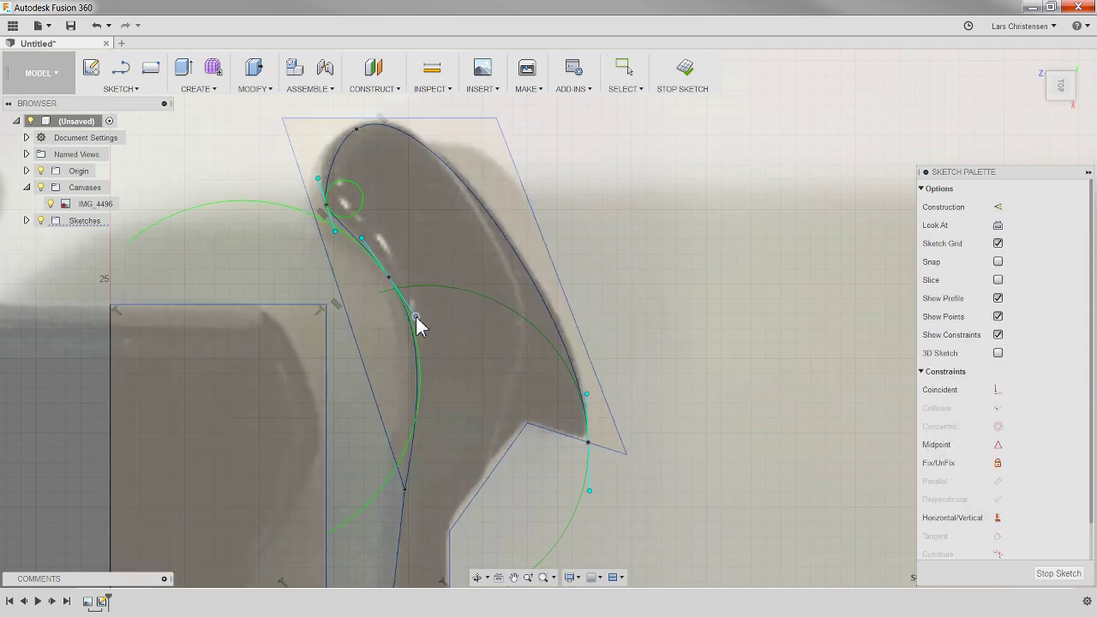
{"action": "scroll", "coordinate": [335, 179], "scroll_direction": "up", "scroll_amount": 3}
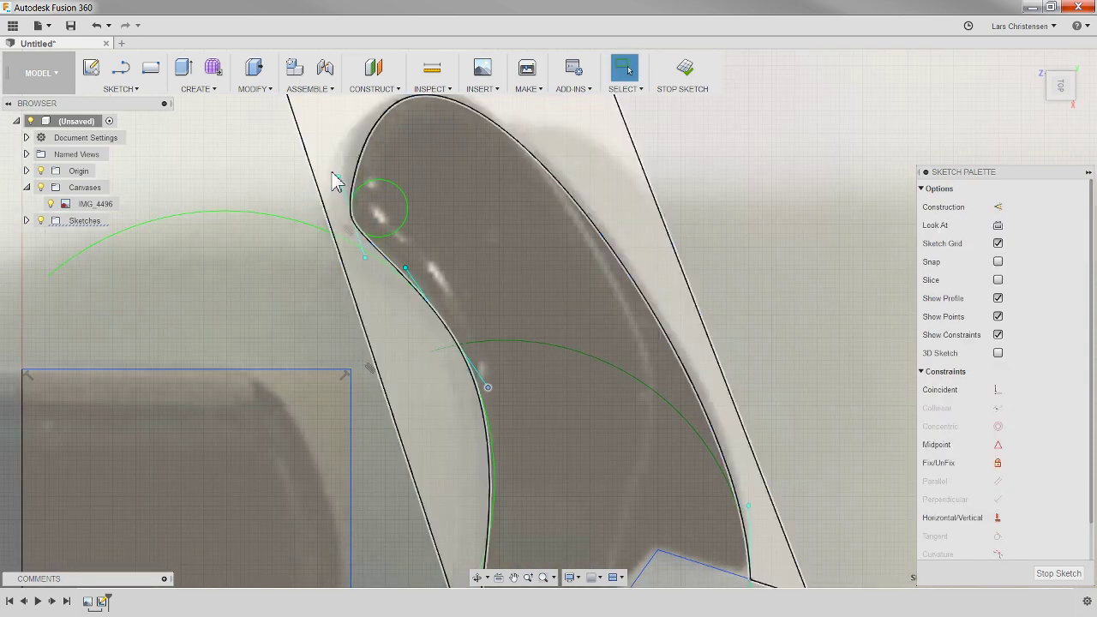
{"action": "left_click_drag", "start_coordinate": [338, 178], "coordinate": [333, 157]}
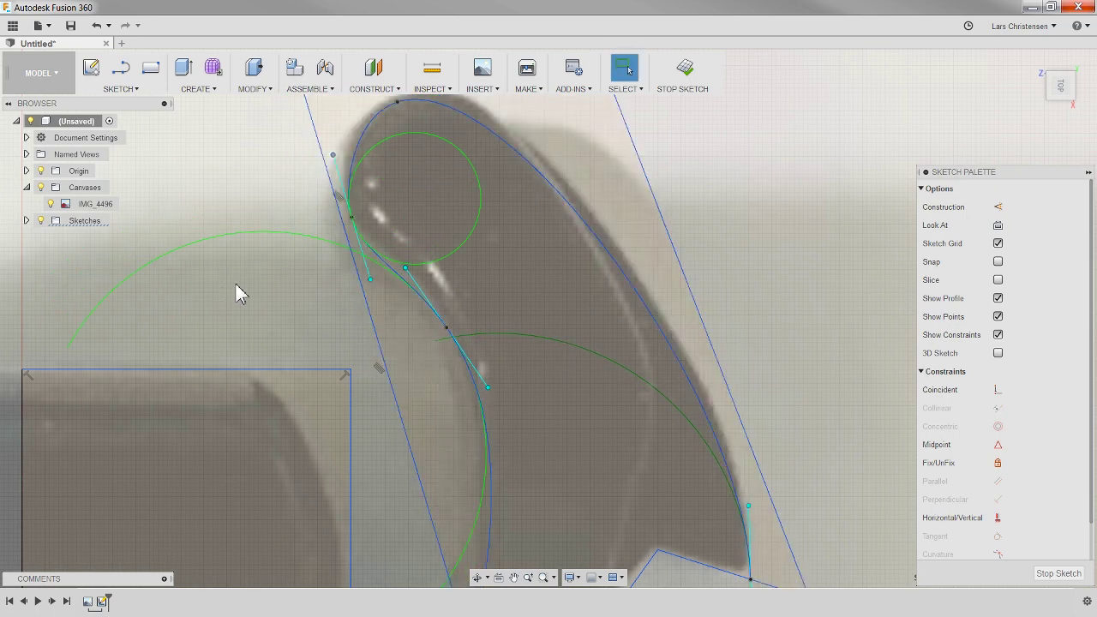
{"action": "scroll", "coordinate": [236, 283], "scroll_direction": "down", "scroll_amount": 3}
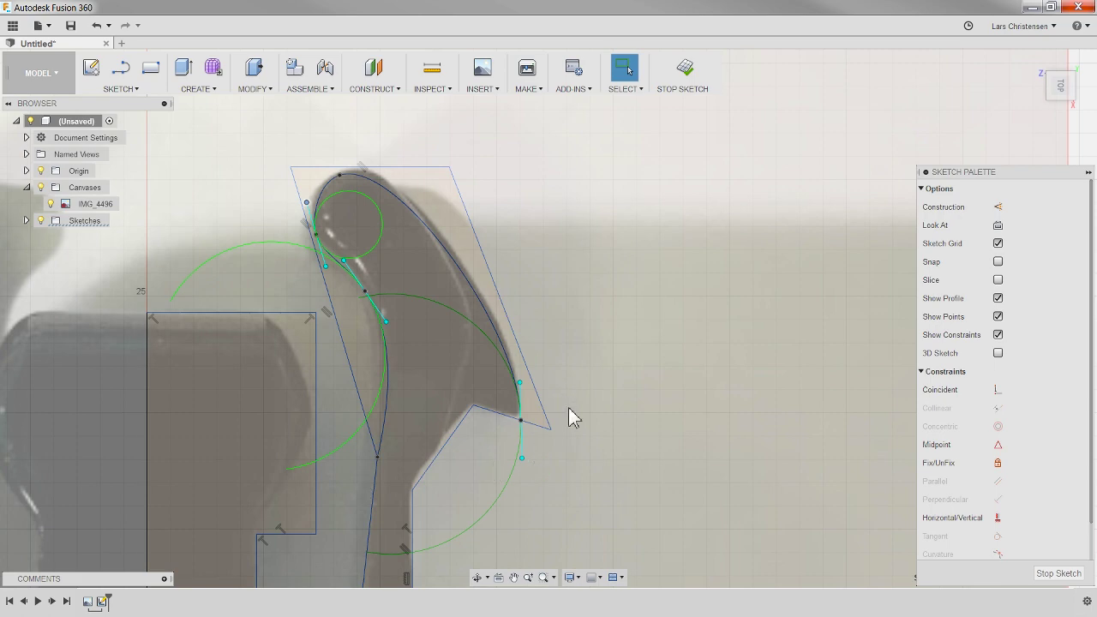
{"action": "scroll", "coordinate": [341, 133], "scroll_direction": "up", "scroll_amount": 1}
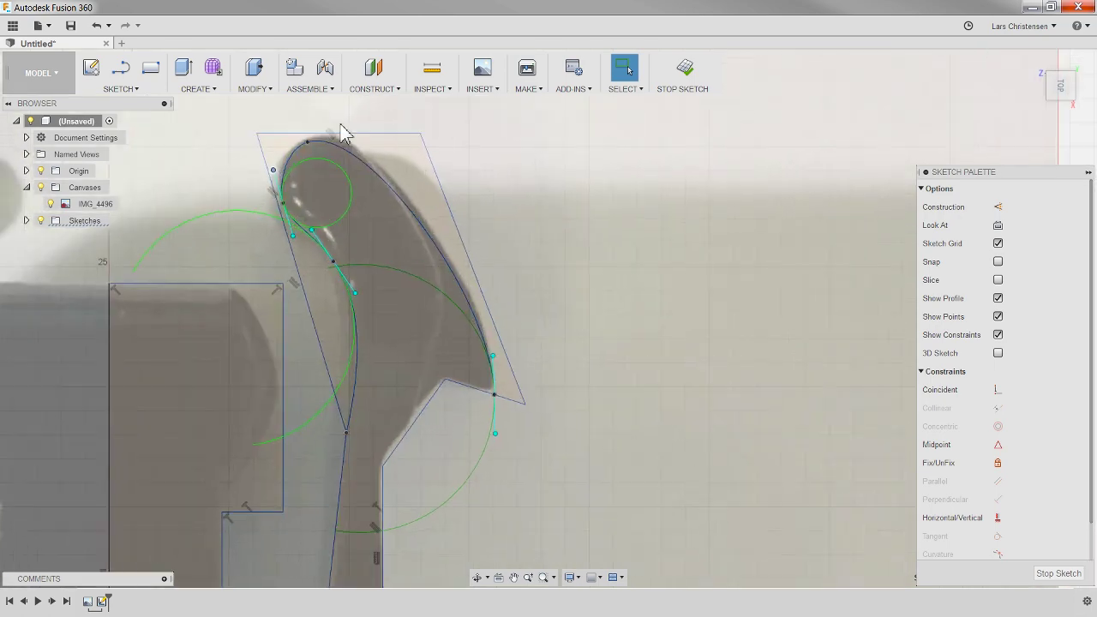
{"action": "scroll", "coordinate": [341, 133], "scroll_direction": "up", "scroll_amount": 2}
{"action": "left_click", "coordinate": [303, 154]}
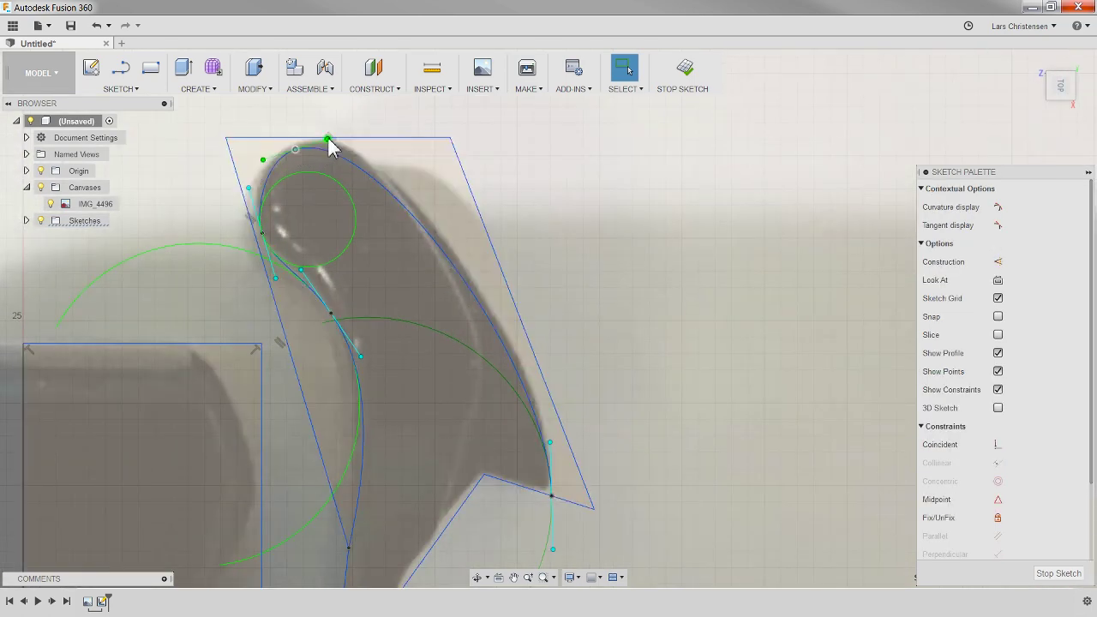
{"action": "left_click_drag", "start_coordinate": [332, 146], "coordinate": [324, 144]}
{"action": "key", "text": "Escape"}
{"action": "scroll", "coordinate": [624, 190], "scroll_direction": "down", "scroll_amount": 1}
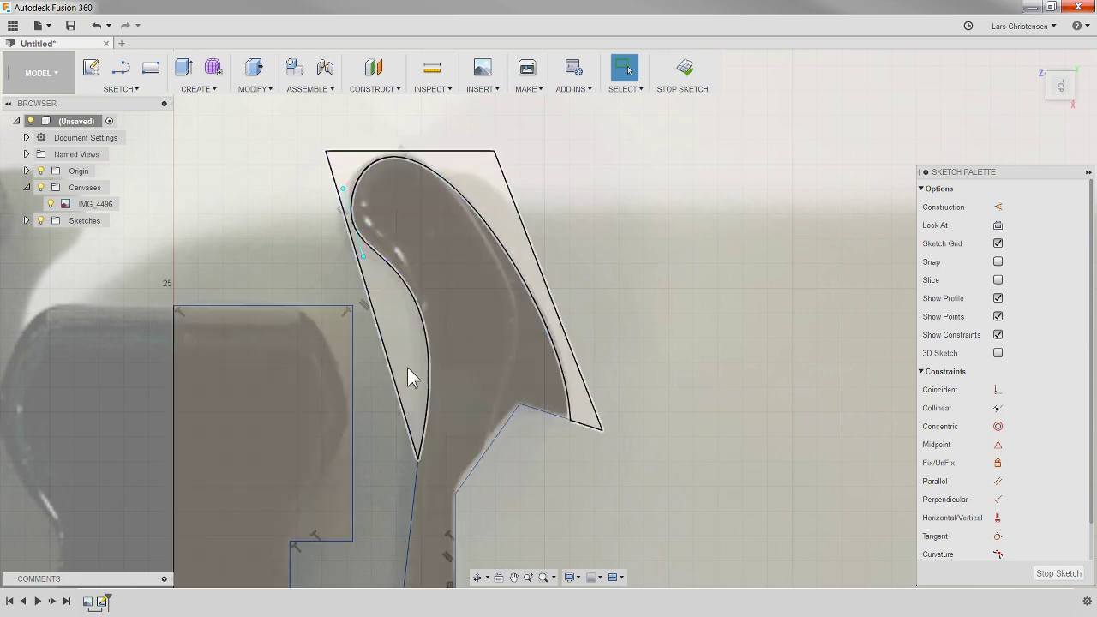
Step: Draw a second spline from the notch corner down to the bottom edge
{"action": "scroll", "coordinate": [347, 152], "scroll_direction": "down", "scroll_amount": 5}
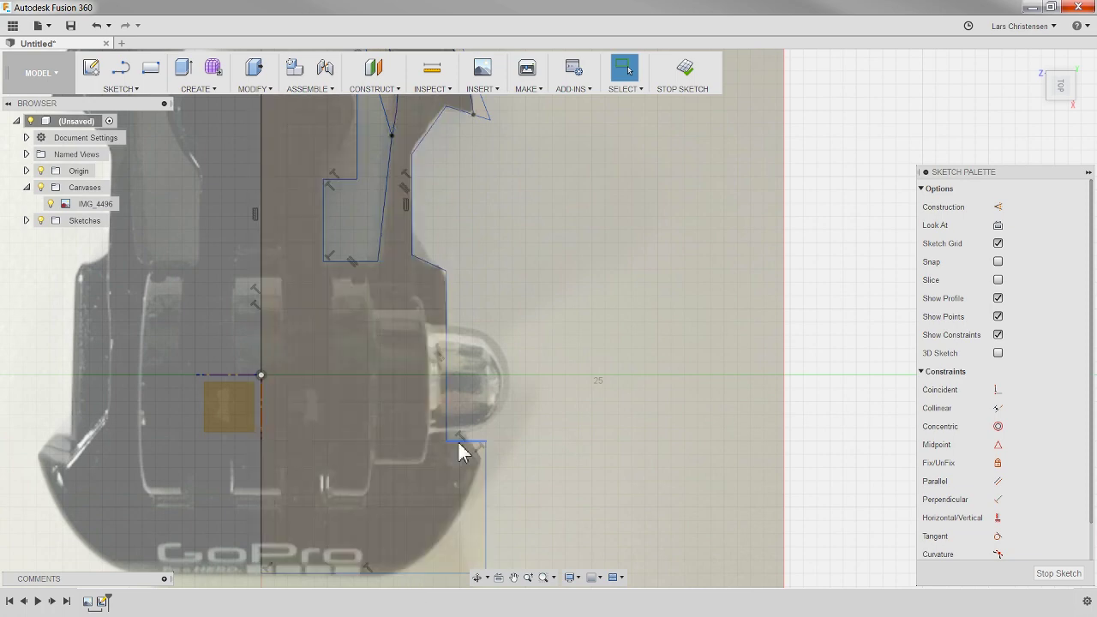
{"action": "scroll", "coordinate": [410, 549], "scroll_direction": "up", "scroll_amount": 3}
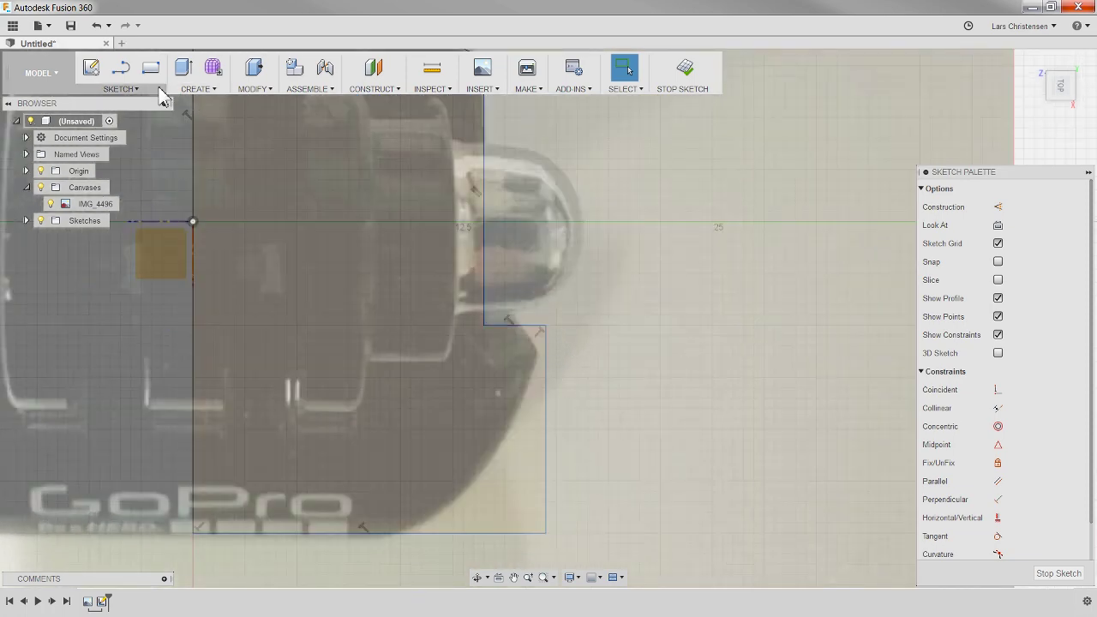
{"action": "left_click", "coordinate": [120, 89]}
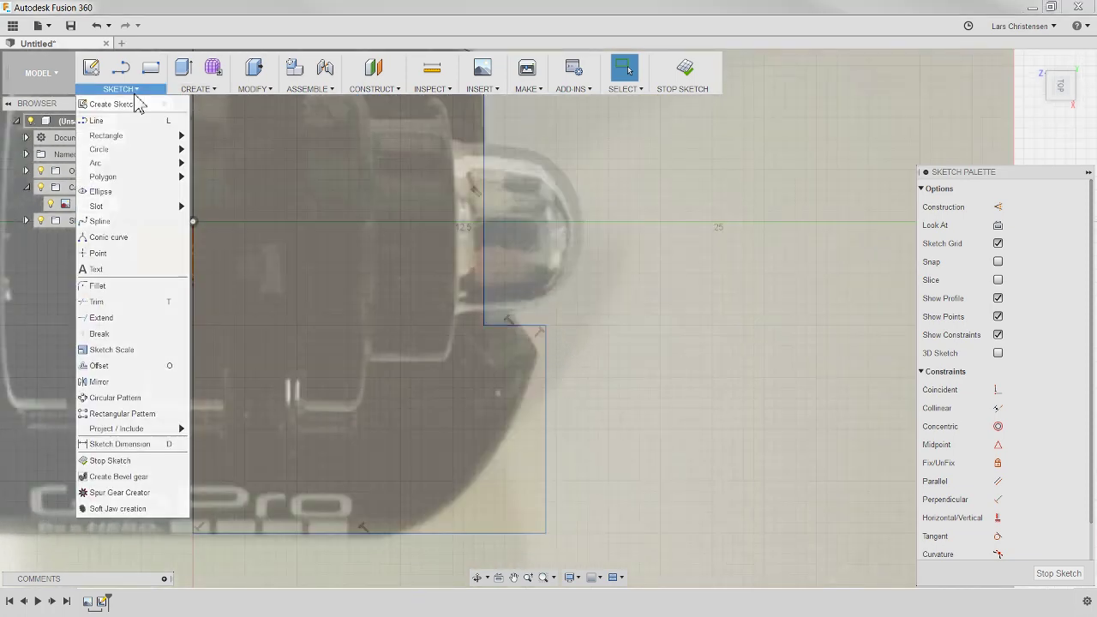
{"action": "left_click", "coordinate": [102, 222]}
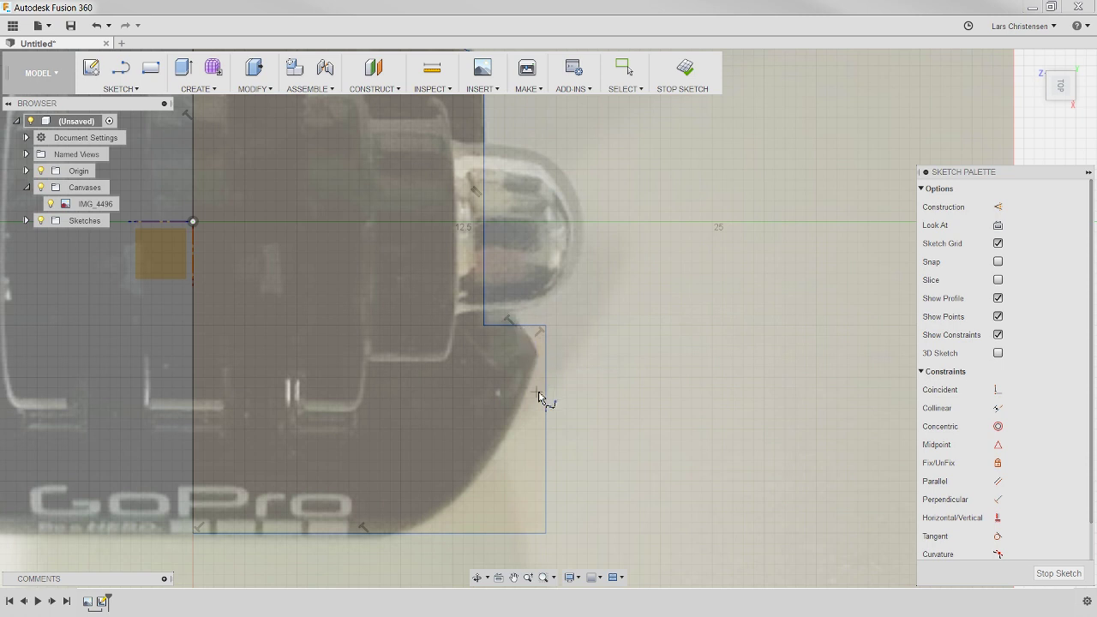
{"action": "left_click", "coordinate": [545, 327]}
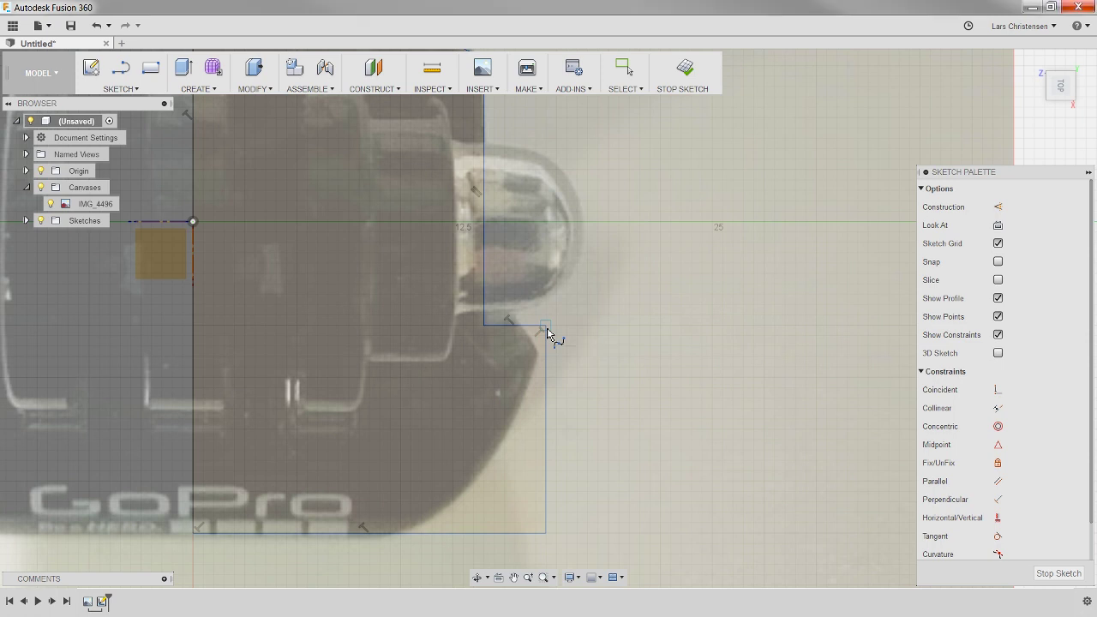
{"action": "left_click", "coordinate": [400, 534]}
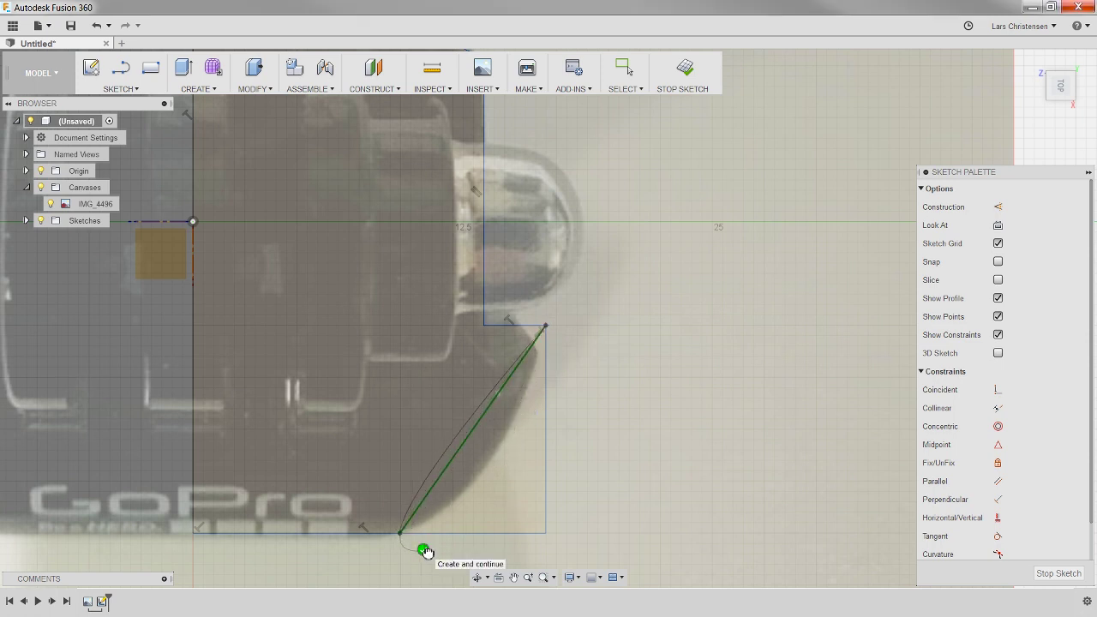
{"action": "left_click", "coordinate": [424, 550]}
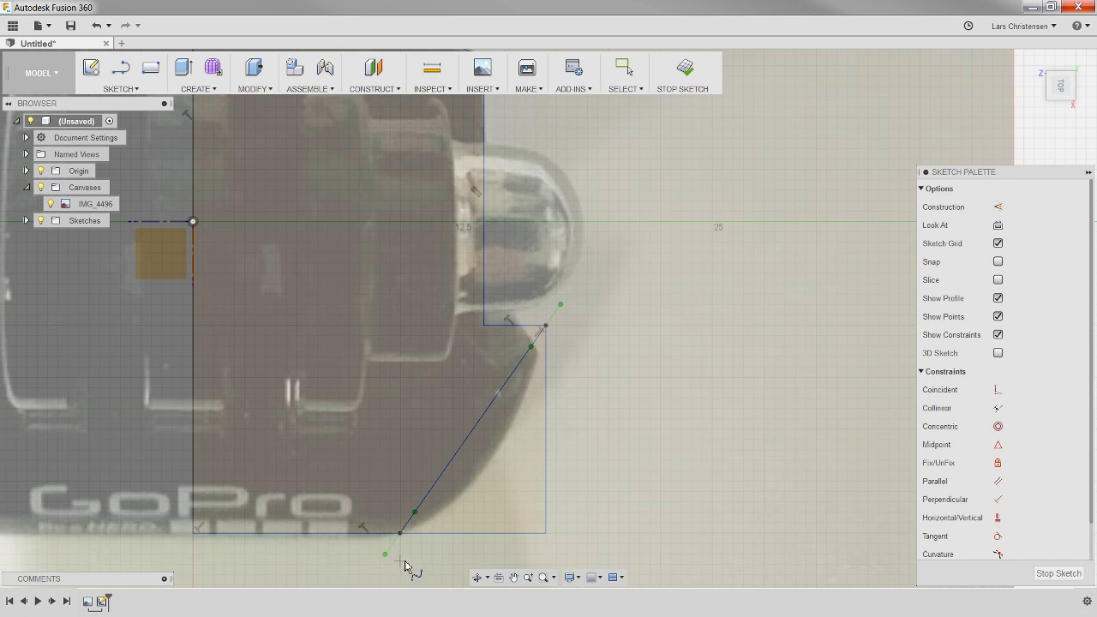
{"action": "key", "text": "Escape"}
Step: Bend the new spline and adjust its top tangent to follow the photo's rounded corner
{"action": "left_click_drag", "start_coordinate": [386, 556], "coordinate": [368, 547]}
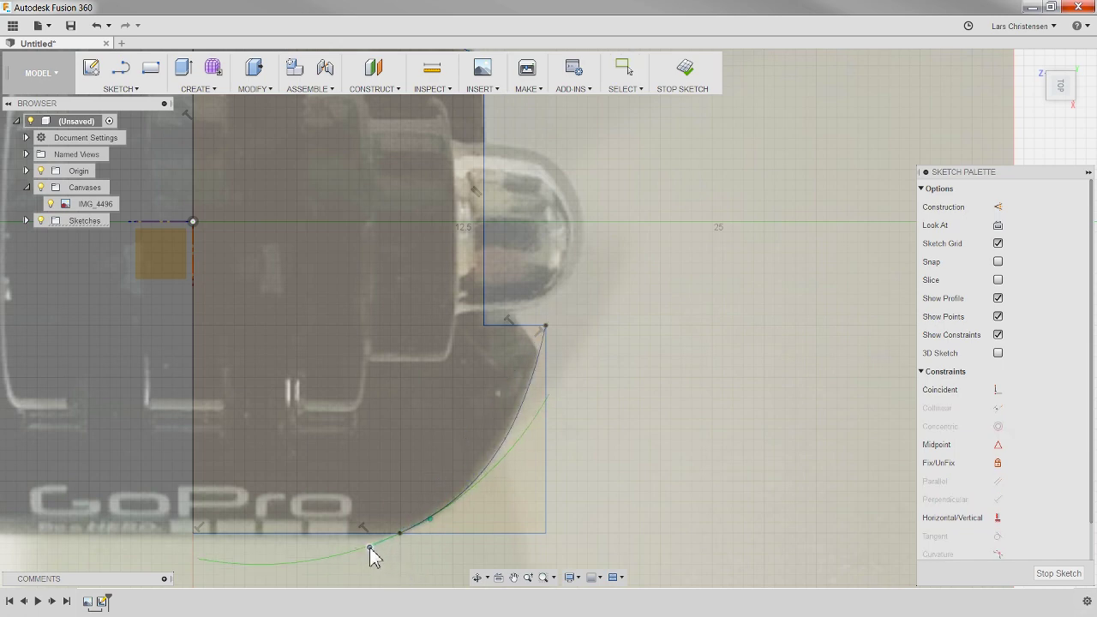
{"action": "left_click", "coordinate": [545, 324]}
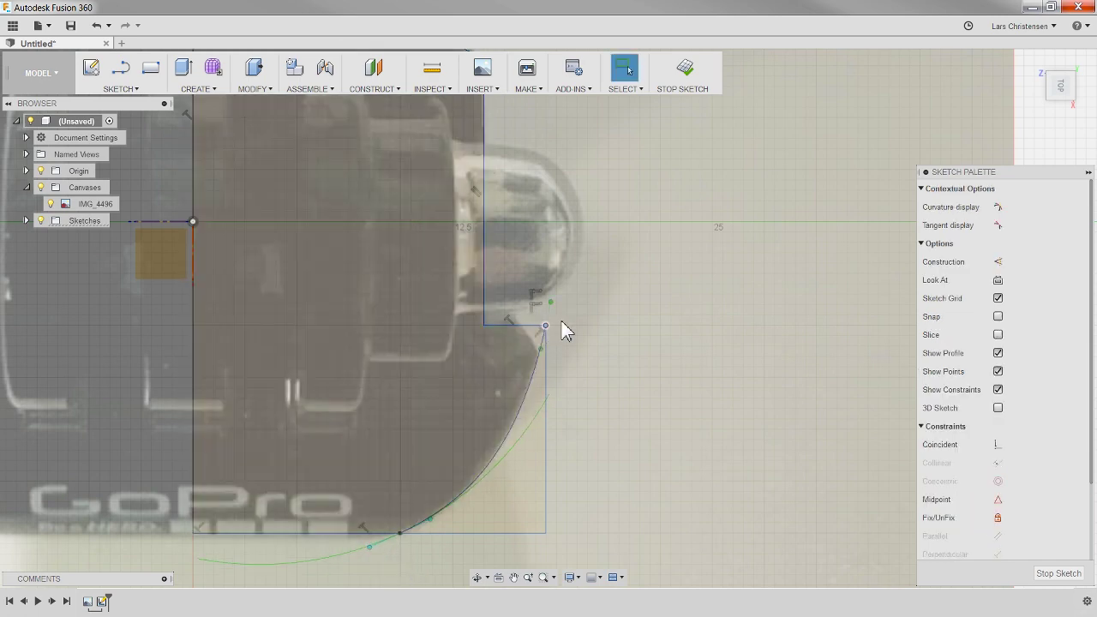
{"action": "mouse_move", "coordinate": [550, 296]}
{"action": "left_mouse_down"}
{"action": "mouse_move", "coordinate": [554, 283]}
{"action": "mouse_move", "coordinate": [555, 310]}
{"action": "left_mouse_up"}
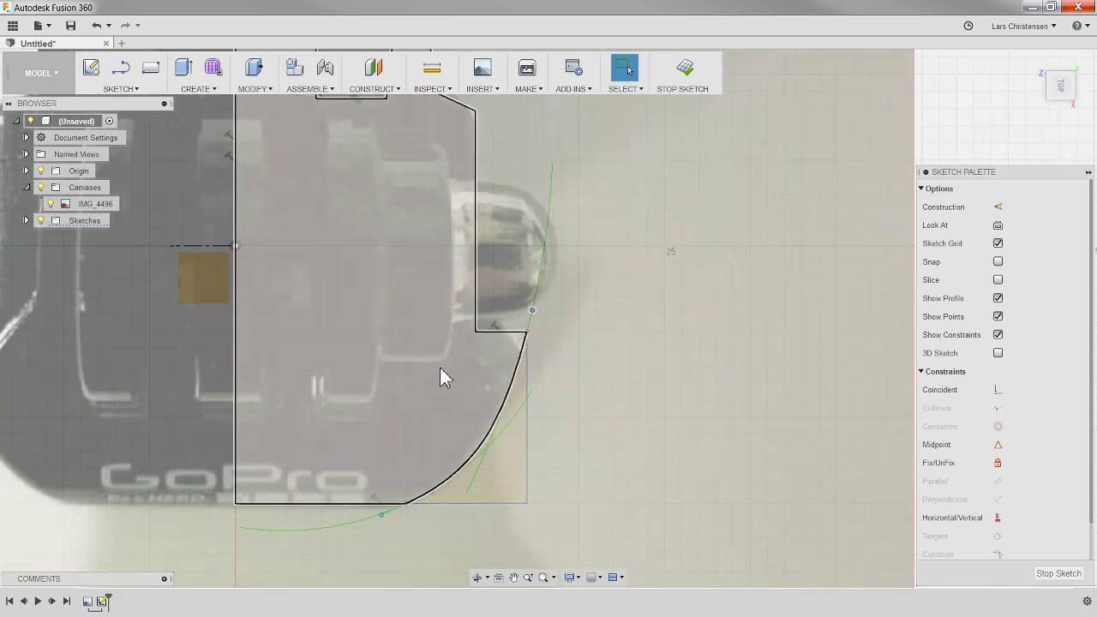
{"action": "scroll", "coordinate": [454, 436], "scroll_direction": "down", "scroll_amount": 4}
{"action": "scroll", "coordinate": [472, 514], "scroll_direction": "down", "scroll_amount": 2}
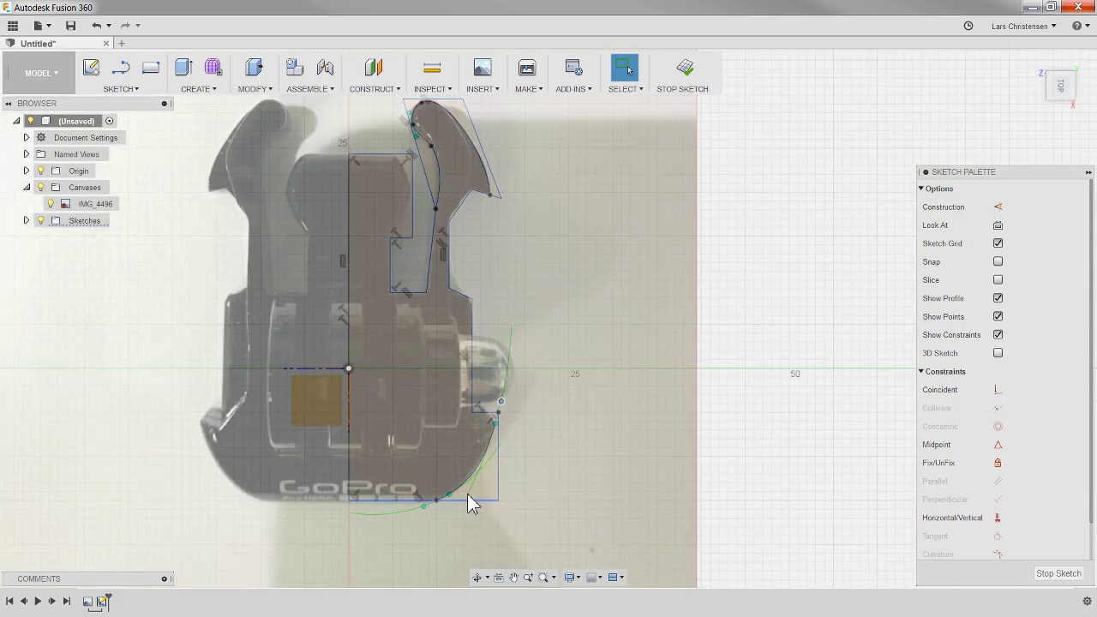
Step: Delete the left, top and slanted guide lines around the hook spline
{"action": "scroll", "coordinate": [511, 237], "scroll_direction": "up", "scroll_amount": 1}
{"action": "scroll", "coordinate": [367, 136], "scroll_direction": "up", "scroll_amount": 5}
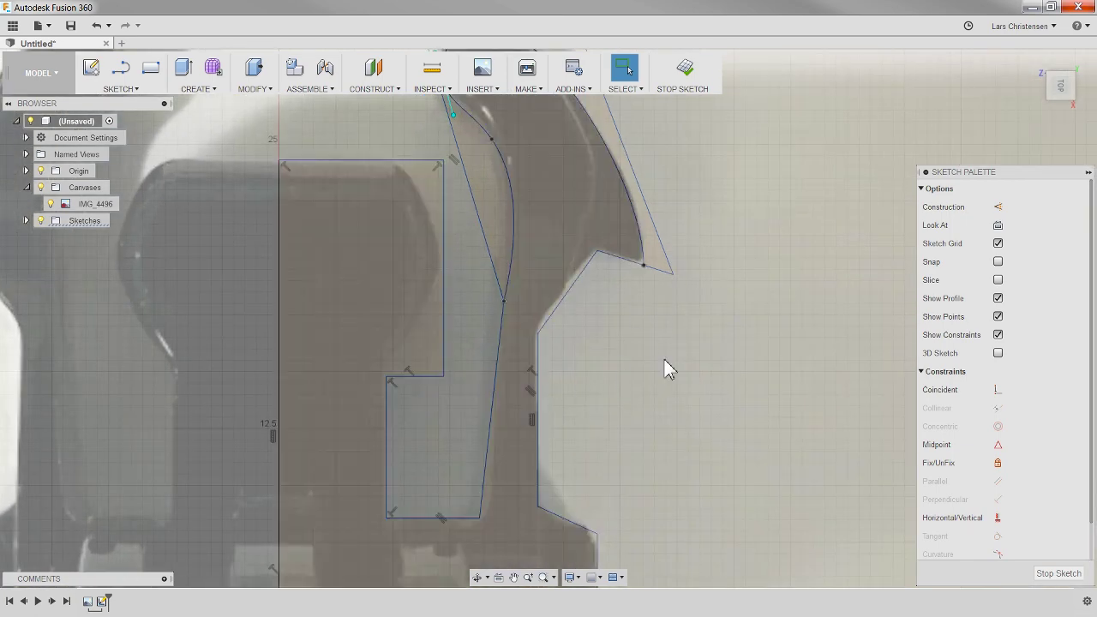
{"action": "scroll", "coordinate": [428, 306], "scroll_direction": "down", "scroll_amount": 2}
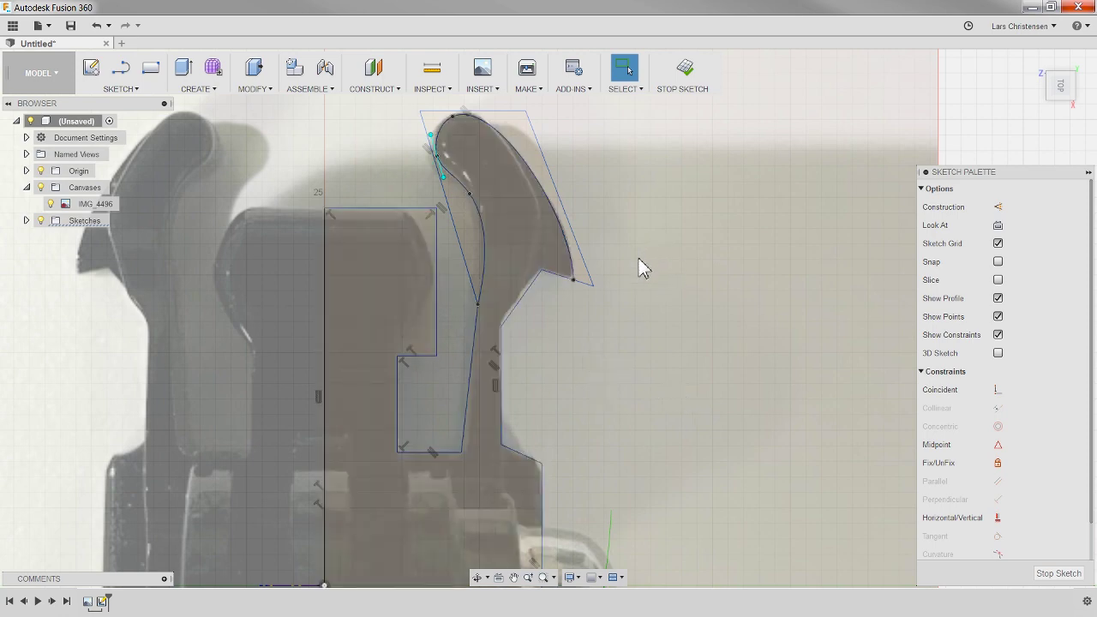
{"action": "scroll", "coordinate": [502, 108], "scroll_direction": "up", "scroll_amount": 2}
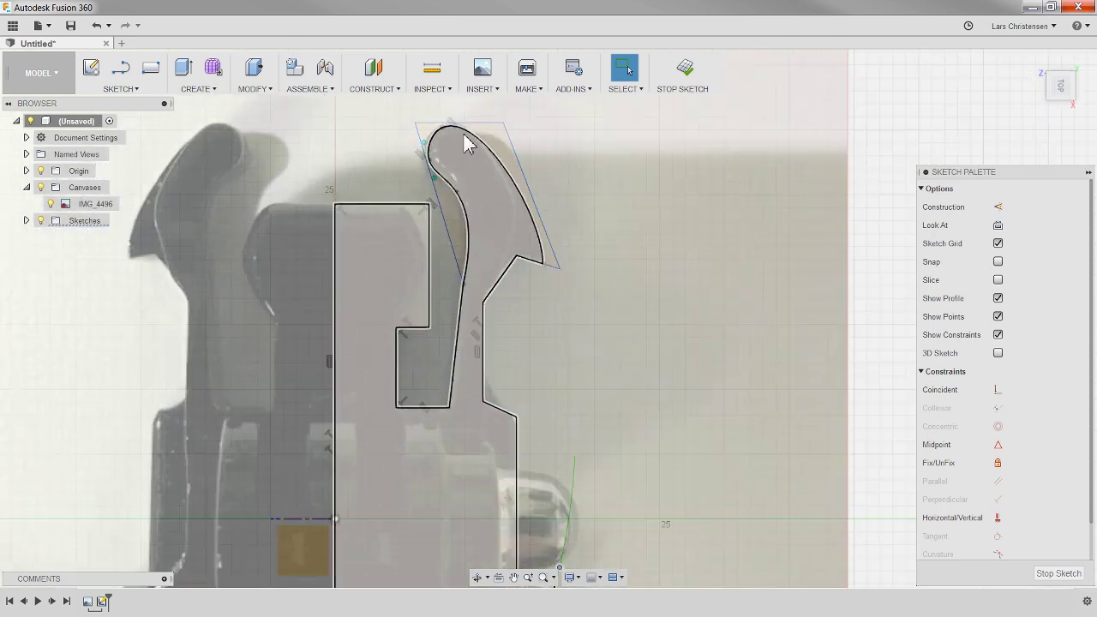
{"action": "scroll", "coordinate": [446, 116], "scroll_direction": "up", "scroll_amount": 2}
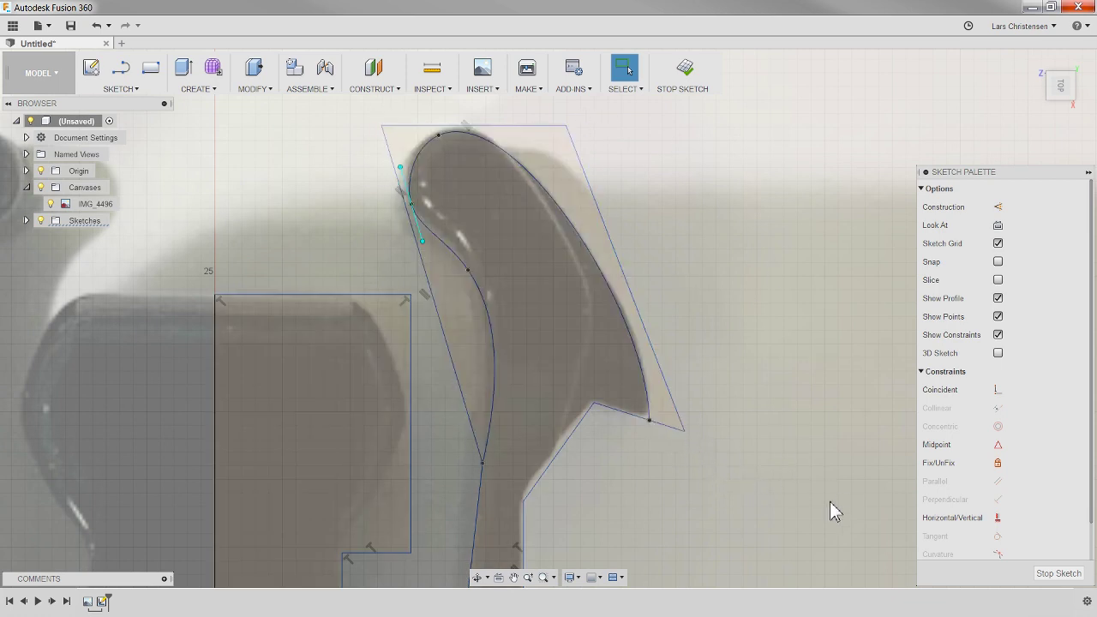
{"action": "left_click", "coordinate": [455, 380]}
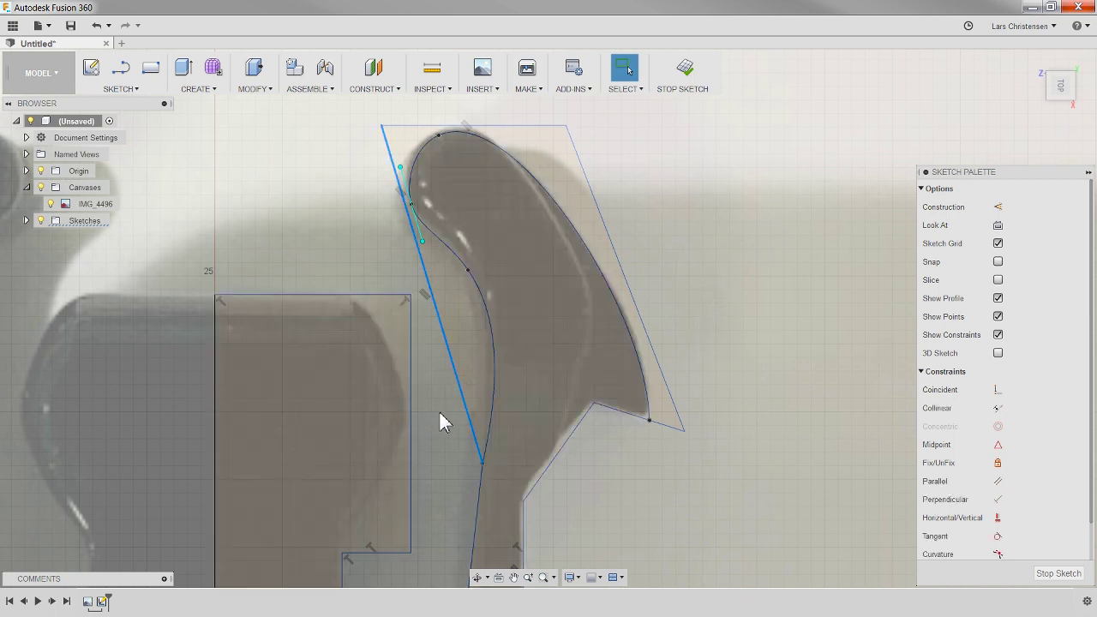
{"action": "key", "text": "Delete"}
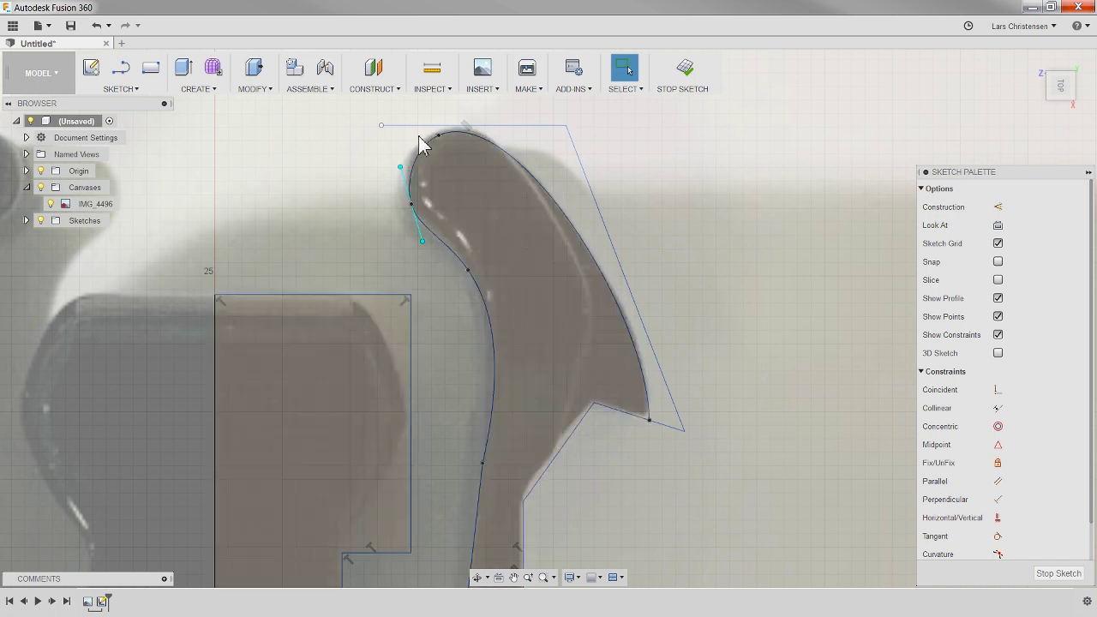
{"action": "left_click", "coordinate": [406, 126]}
{"action": "key", "text": "Delete"}
{"action": "left_click", "coordinate": [603, 221]}
{"action": "key", "text": "Delete"}
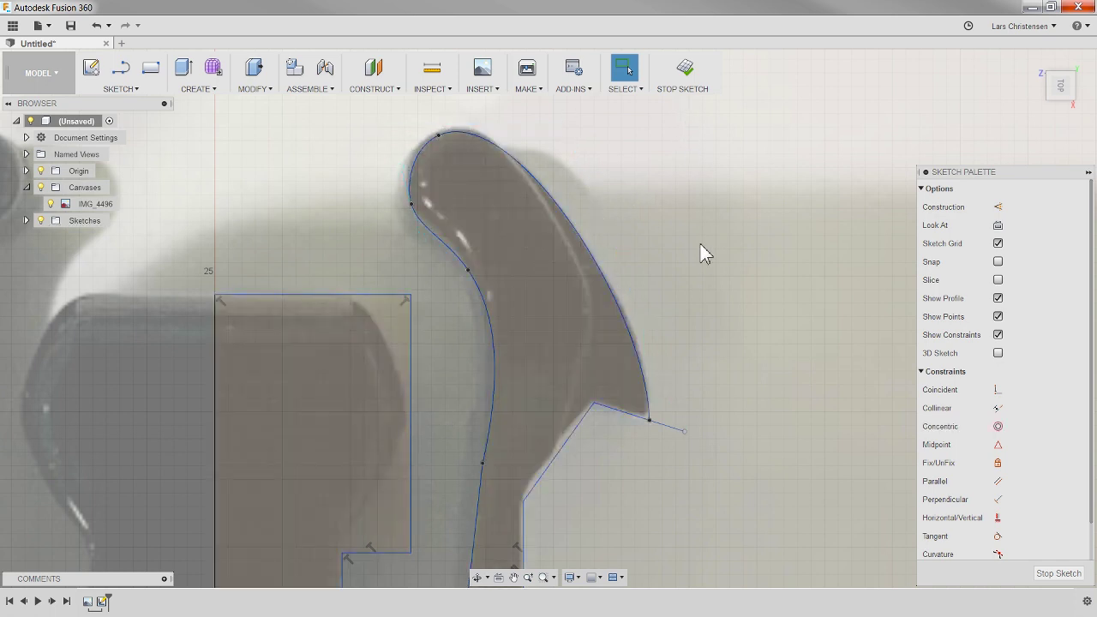
Step: Drag the remaining line stub's end point back toward the hook tip
{"action": "scroll", "coordinate": [647, 475], "scroll_direction": "up", "scroll_amount": 3}
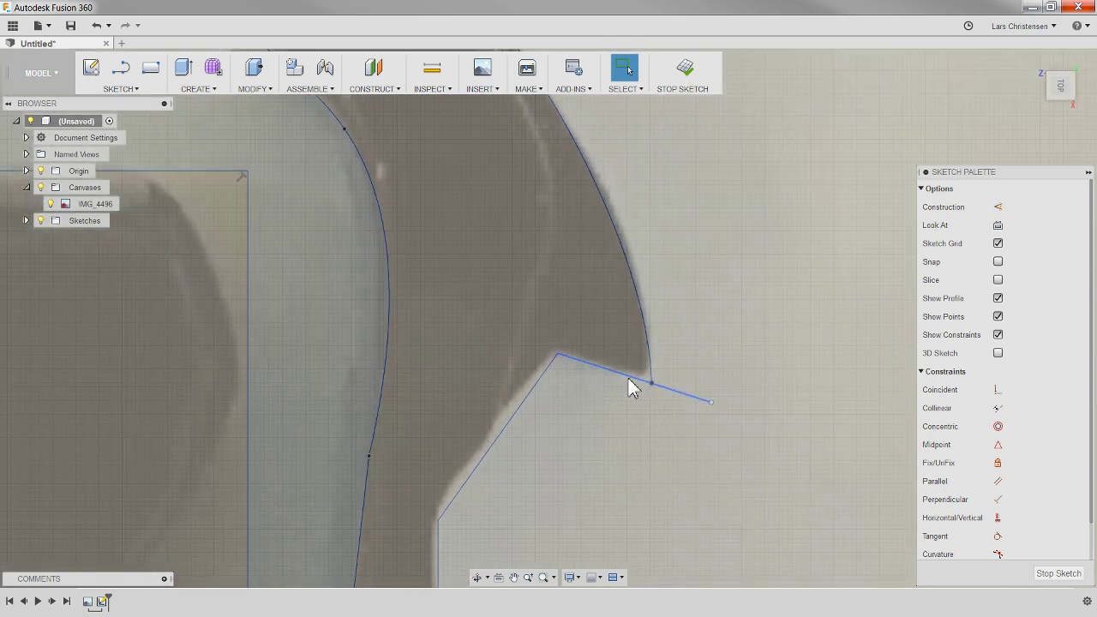
{"action": "left_click", "coordinate": [712, 405]}
{"action": "mouse_move", "coordinate": [713, 404]}
{"action": "left_mouse_down"}
{"action": "mouse_move", "coordinate": [655, 391]}
{"action": "mouse_move", "coordinate": [635, 364]}
{"action": "mouse_move", "coordinate": [653, 377]}
{"action": "left_mouse_up"}
{"action": "left_click", "coordinate": [127, 90]}
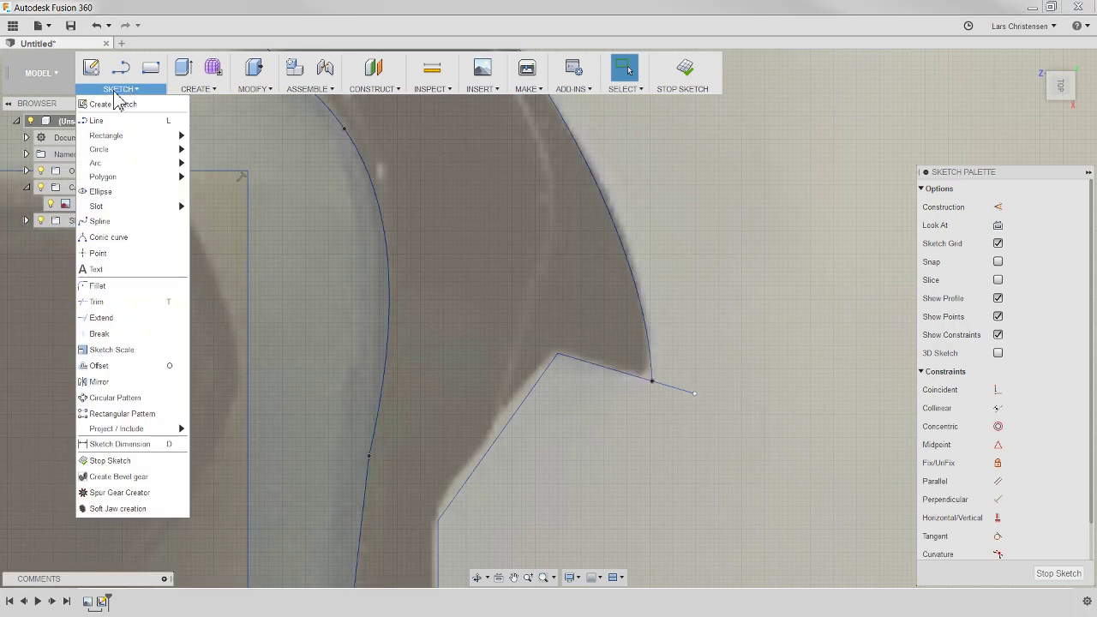
Step: Trim off the short line stub past the hook tip
{"action": "left_click", "coordinate": [116, 304]}
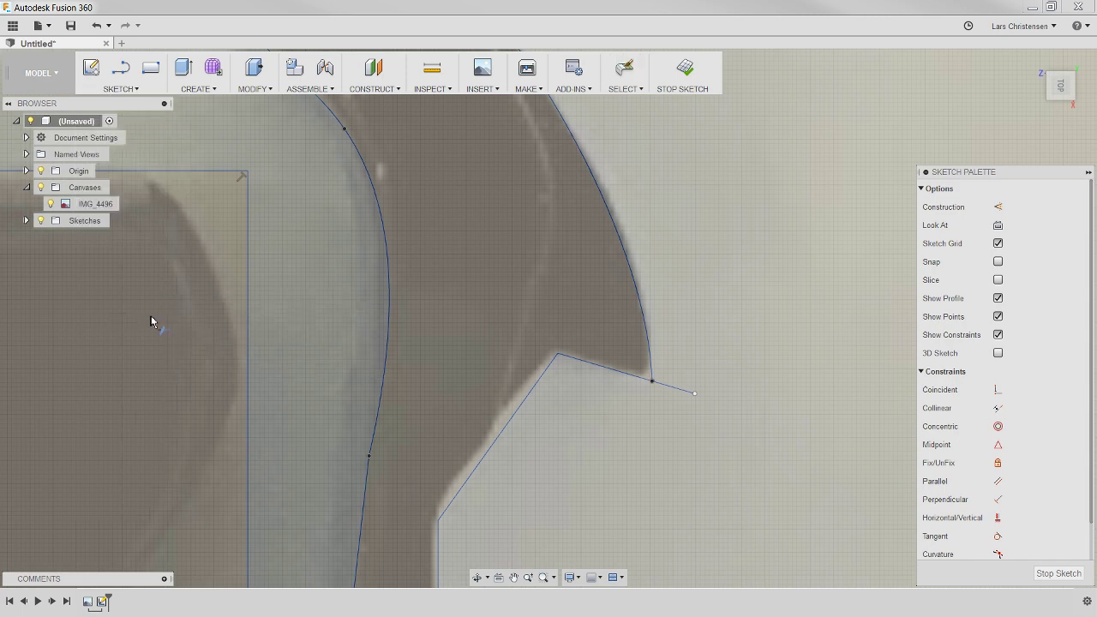
{"action": "left_click", "coordinate": [673, 387]}
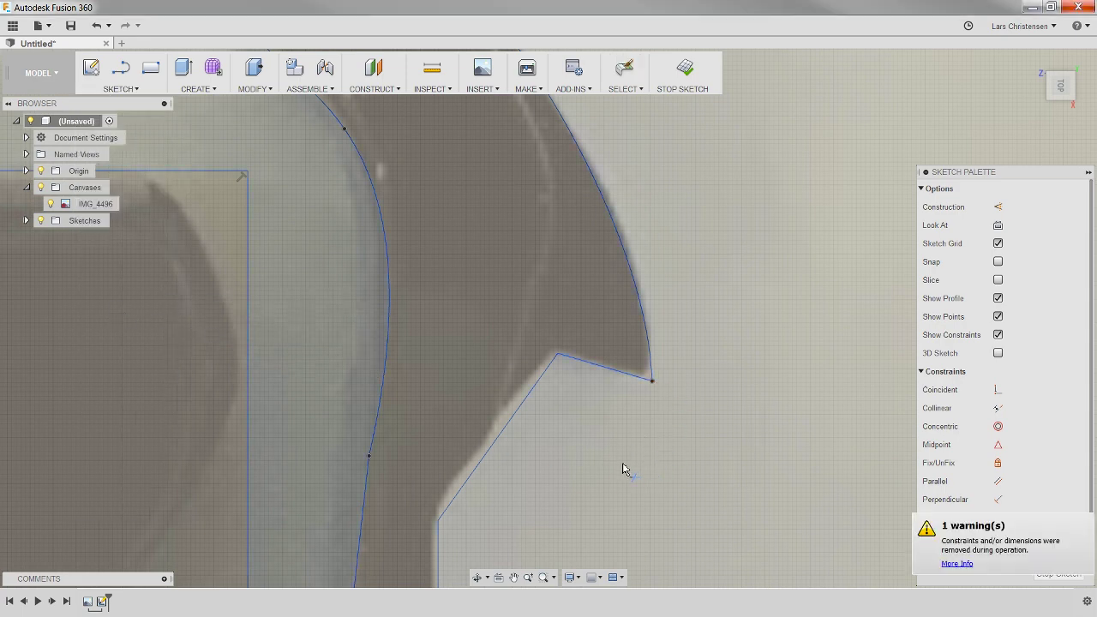
{"action": "scroll", "coordinate": [384, 215], "scroll_direction": "down", "scroll_amount": 5}
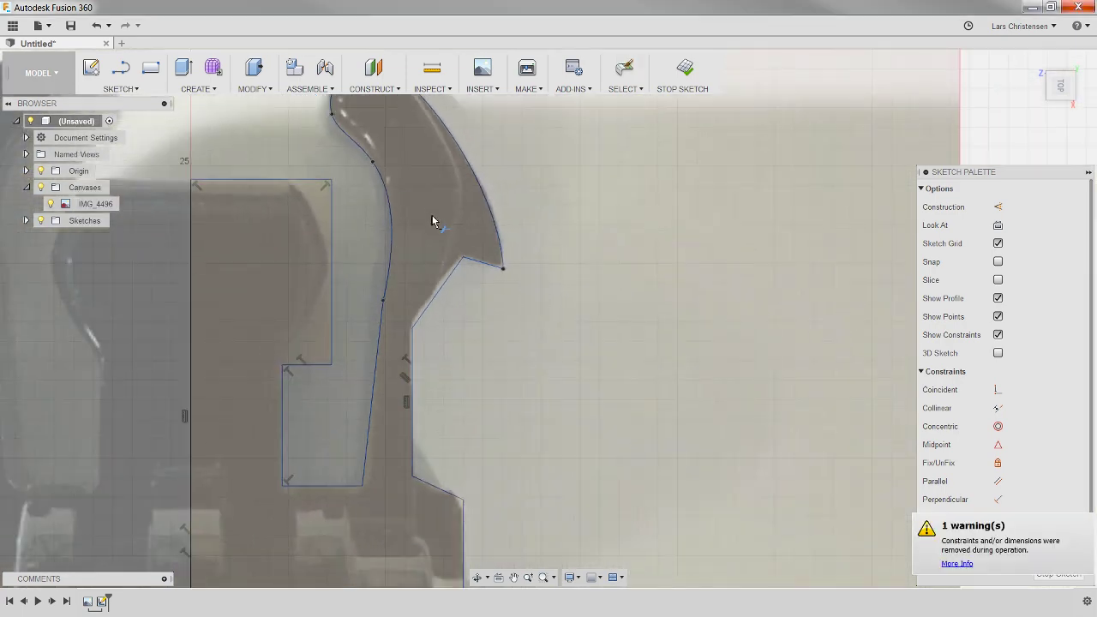
{"action": "scroll", "coordinate": [434, 223], "scroll_direction": "down", "scroll_amount": 3}
{"action": "scroll", "coordinate": [443, 295], "scroll_direction": "down", "scroll_amount": 3}
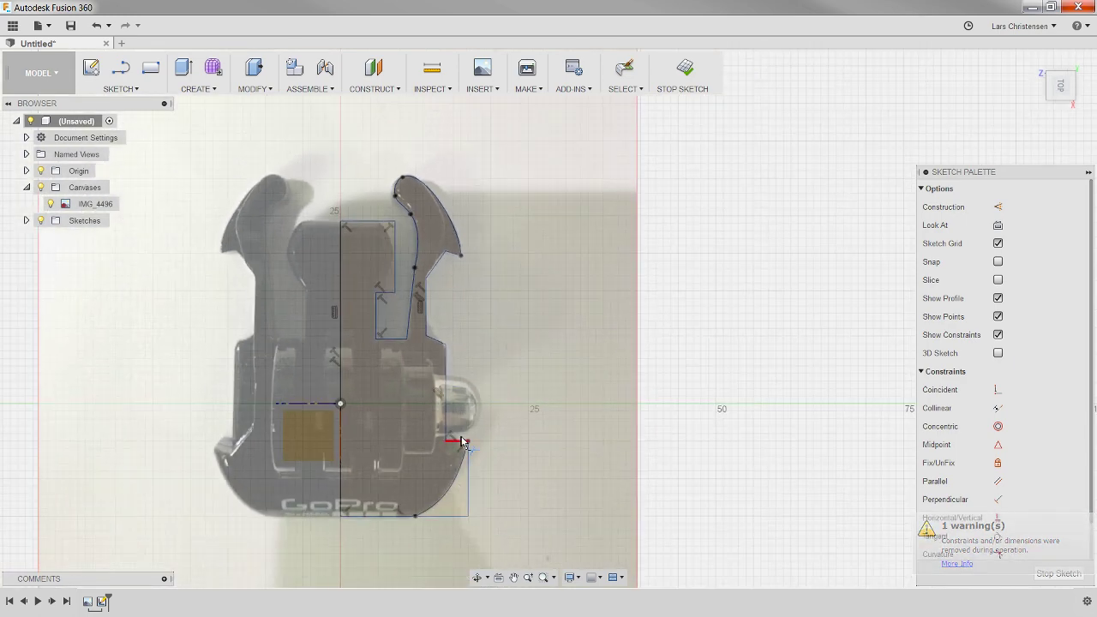
{"action": "scroll", "coordinate": [452, 527], "scroll_direction": "up", "scroll_amount": 6}
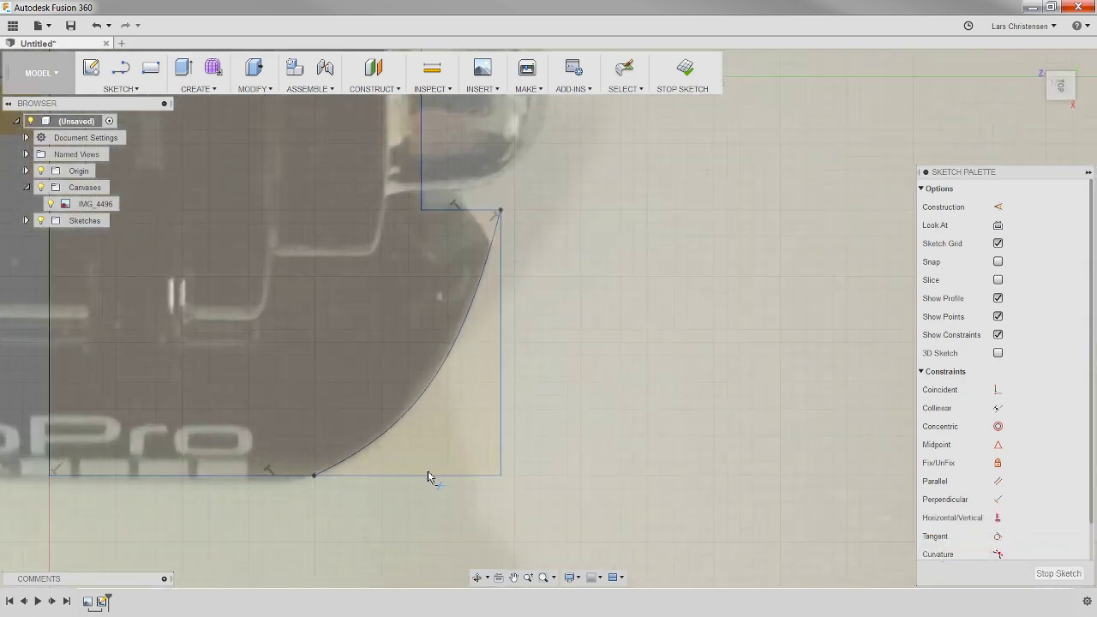
Step: Trim the excess lines at the bottom-right arc and hide the IMG_4496 photo
{"action": "left_click", "coordinate": [427, 475]}
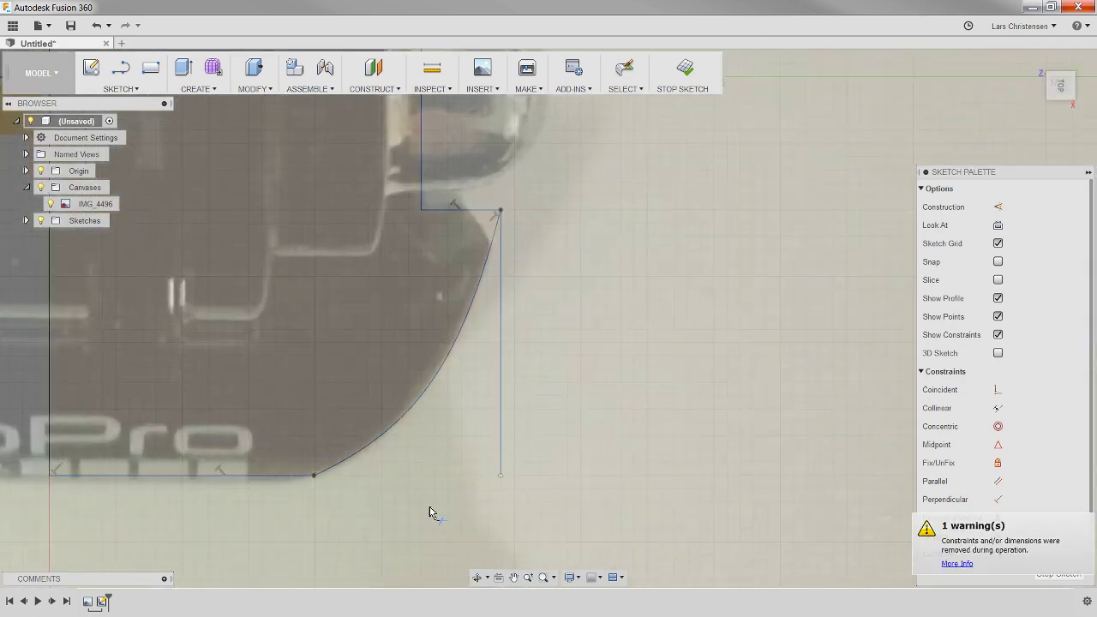
{"action": "left_click", "coordinate": [502, 443]}
{"action": "scroll", "coordinate": [575, 496], "scroll_direction": "down", "scroll_amount": 2}
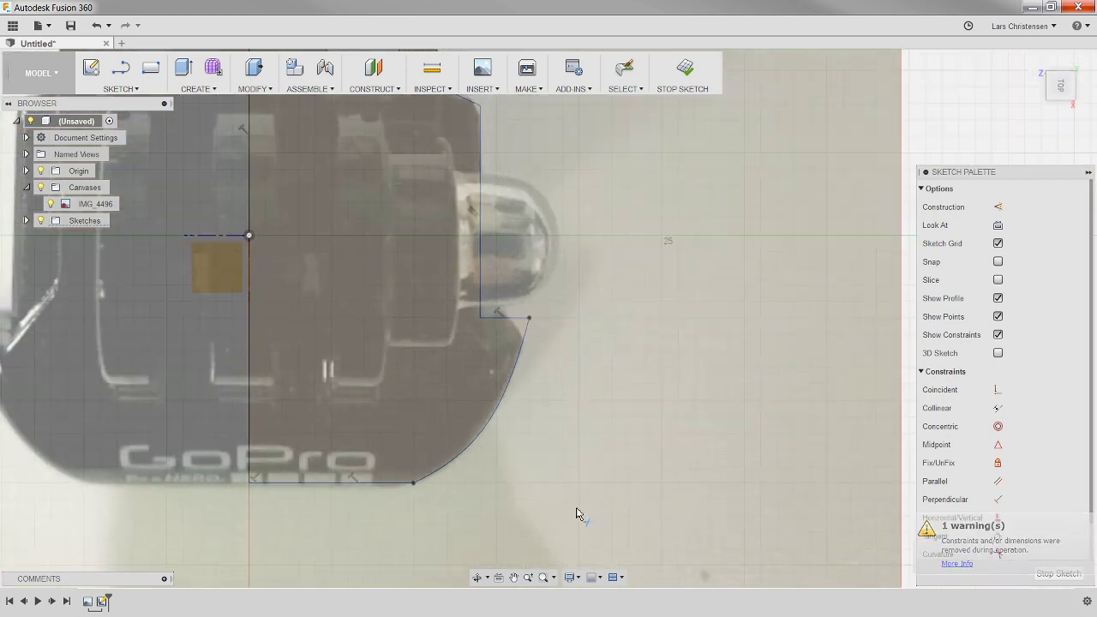
{"action": "scroll", "coordinate": [570, 505], "scroll_direction": "down", "scroll_amount": 4}
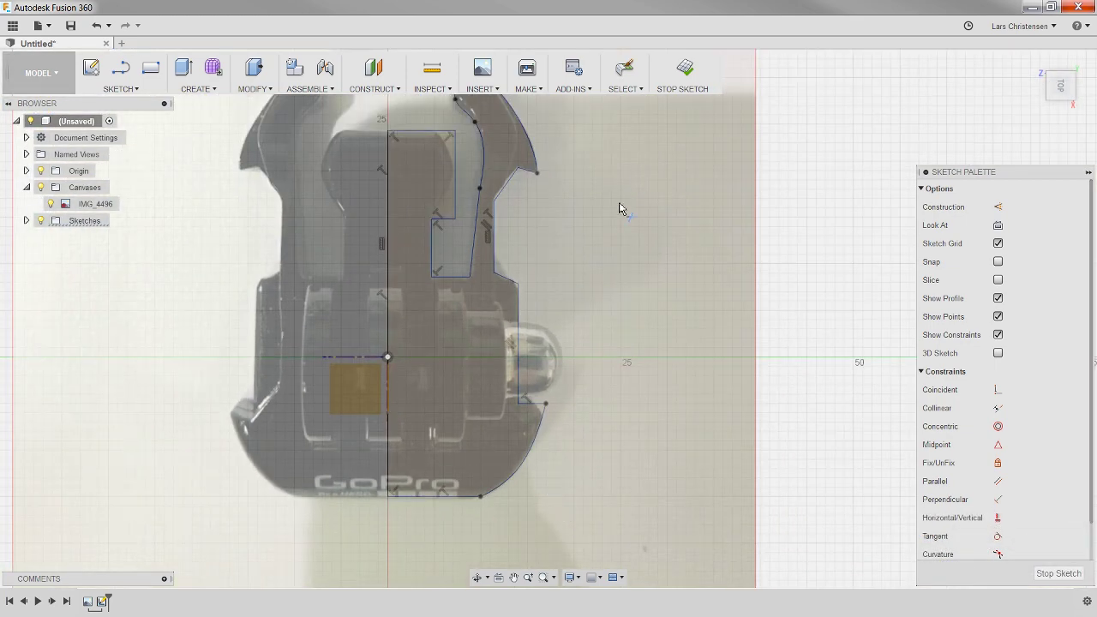
{"action": "scroll", "coordinate": [610, 198], "scroll_direction": "down", "scroll_amount": 1}
{"action": "left_click", "coordinate": [51, 204]}
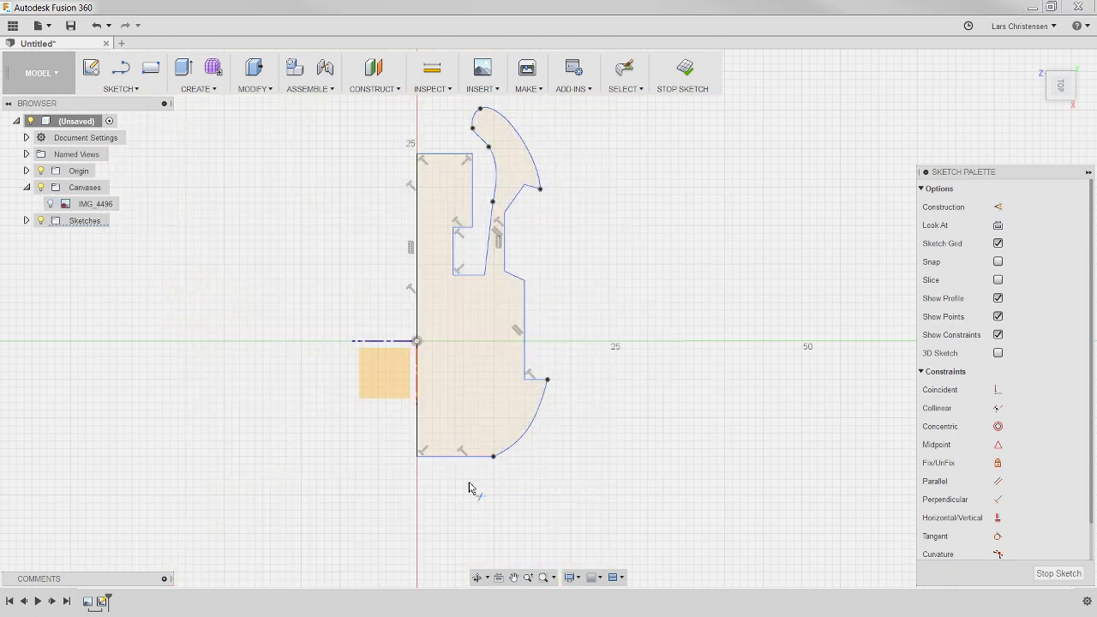
Step: End the Trim command, leaving the IMG_4496 reference photo hidden
{"action": "scroll", "coordinate": [521, 487], "scroll_direction": "up", "scroll_amount": 3}
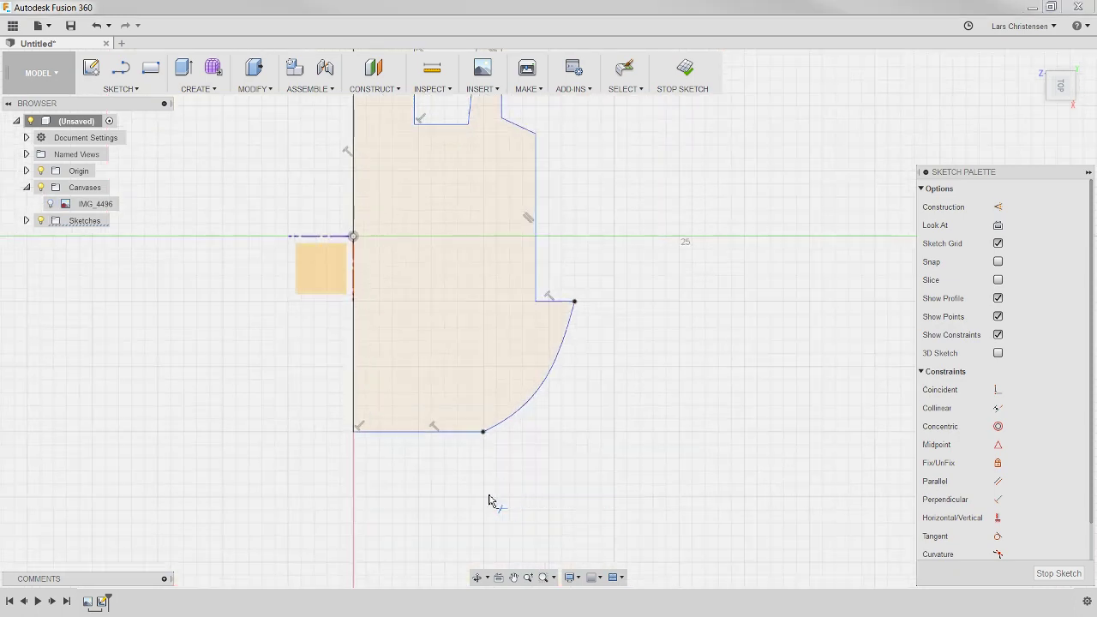
{"action": "scroll", "coordinate": [490, 469], "scroll_direction": "down", "scroll_amount": 3}
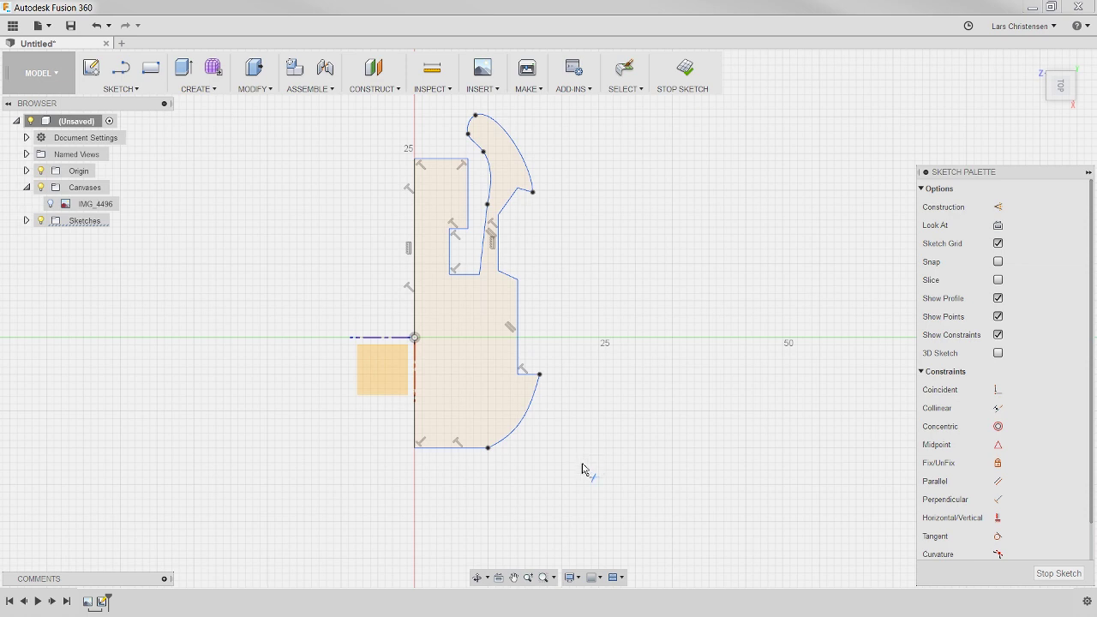
{"action": "scroll", "coordinate": [583, 469], "scroll_direction": "up", "scroll_amount": 2}
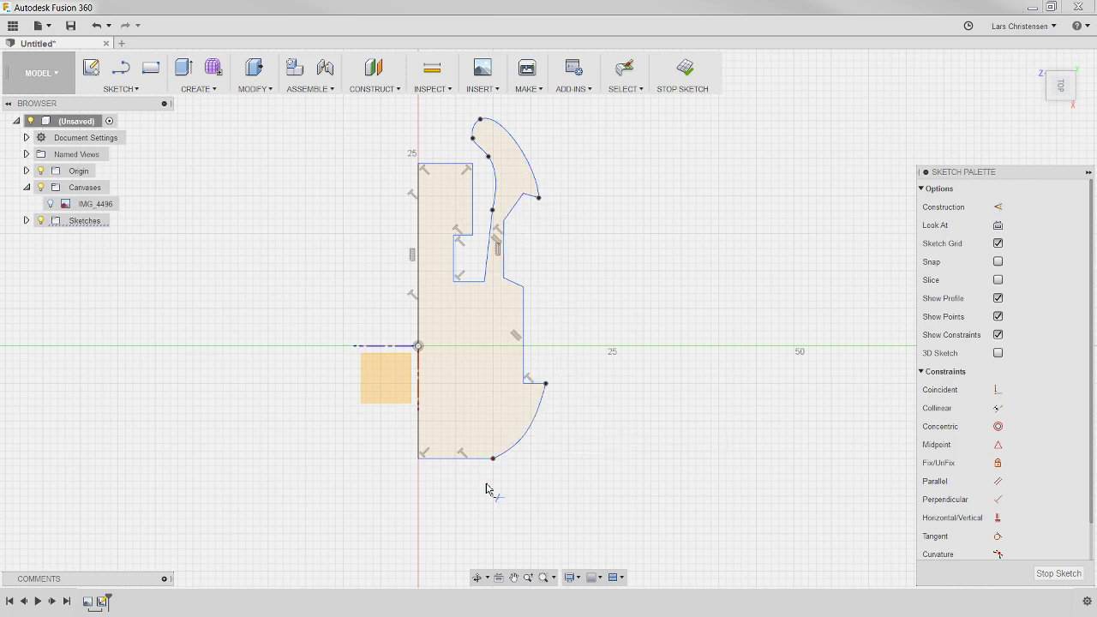
{"action": "left_click", "coordinate": [50, 203]}
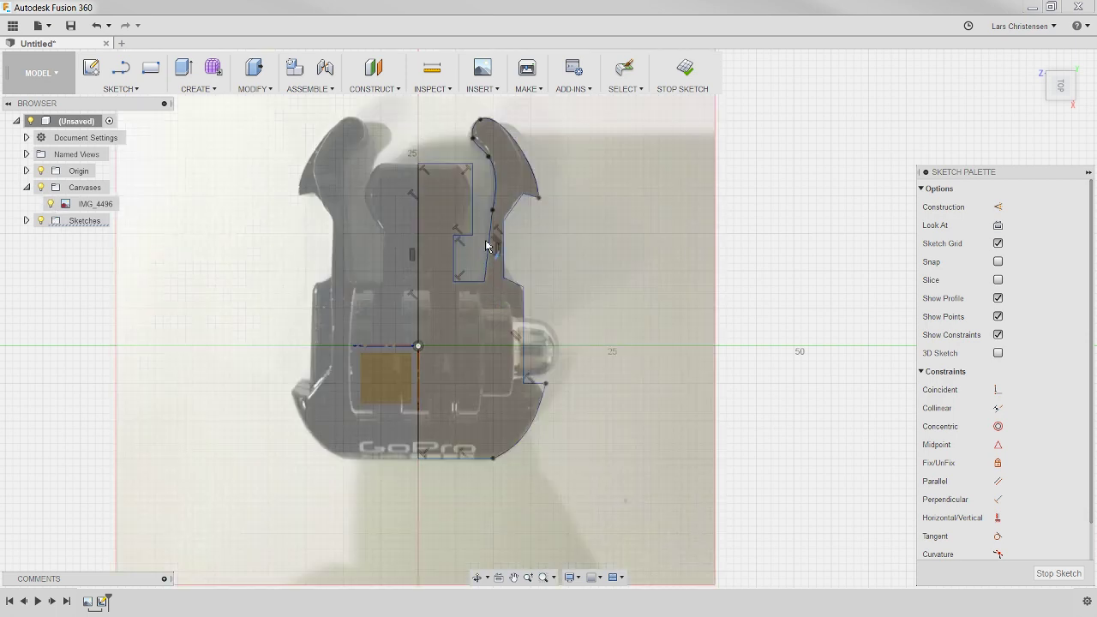
{"action": "middle_click_drag", "start_coordinate": [599, 318], "coordinate": [580, 318]}
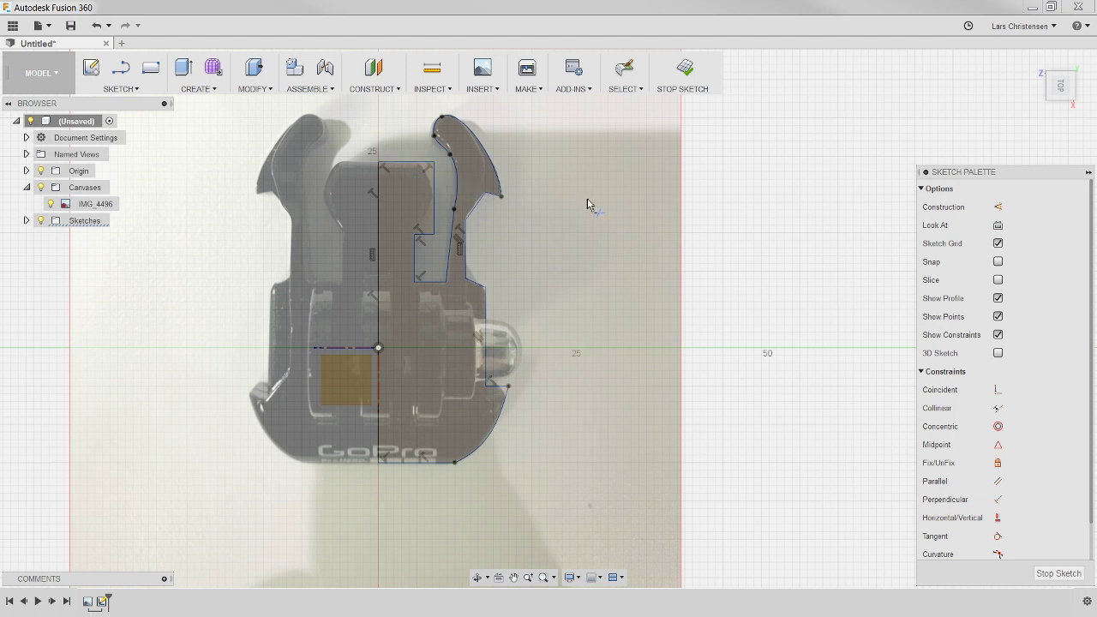
{"action": "left_click", "coordinate": [49, 203]}
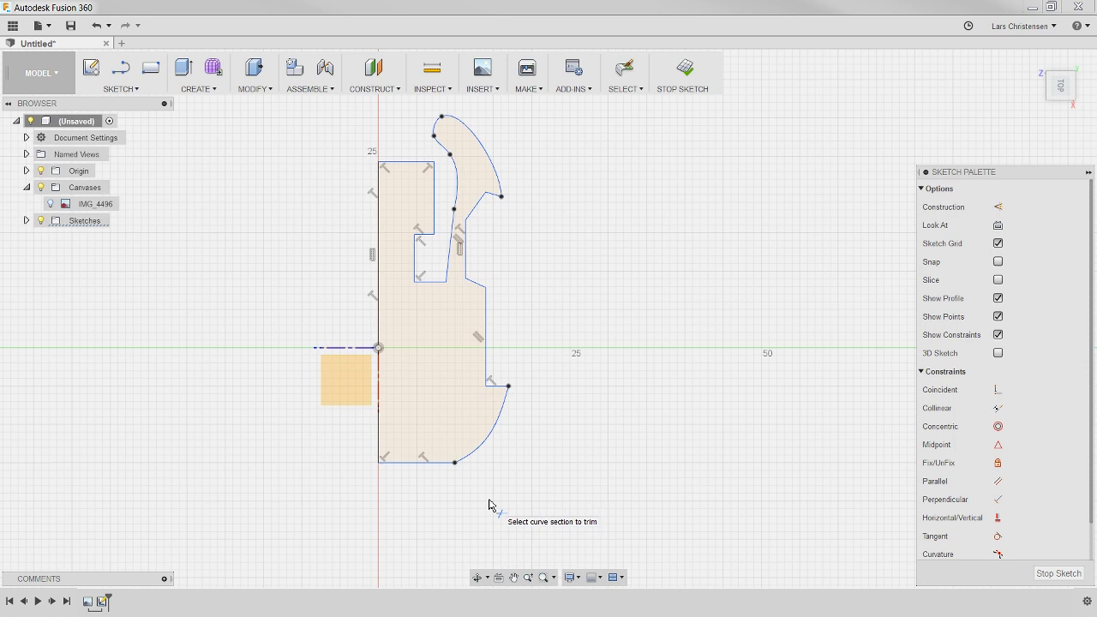
{"action": "scroll", "coordinate": [507, 156], "scroll_direction": "up", "scroll_amount": 3}
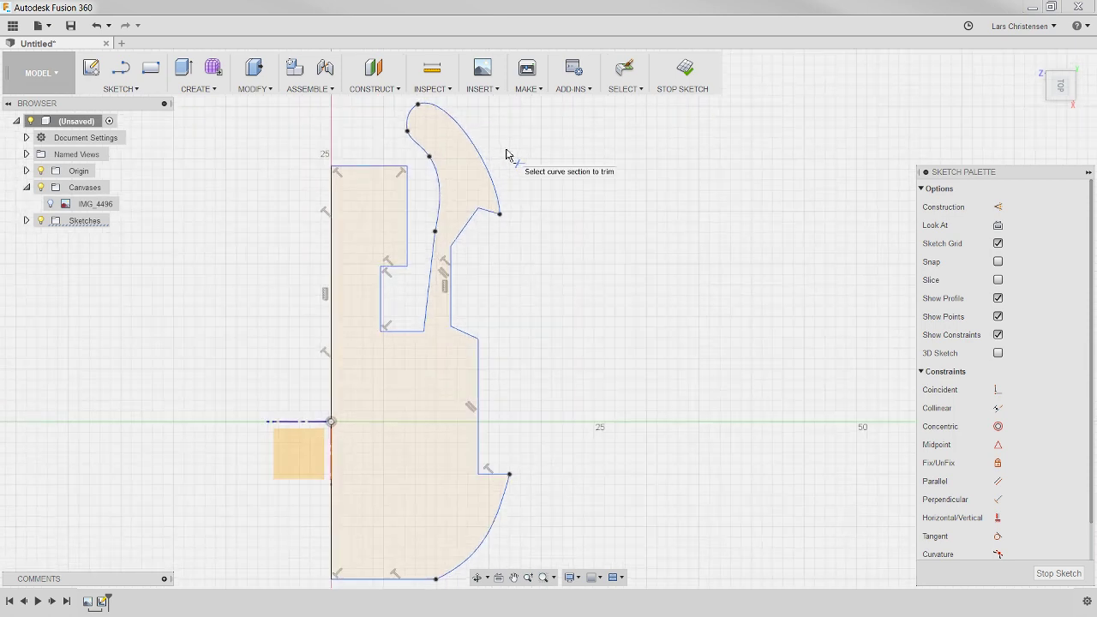
{"action": "key", "text": "Escape"}
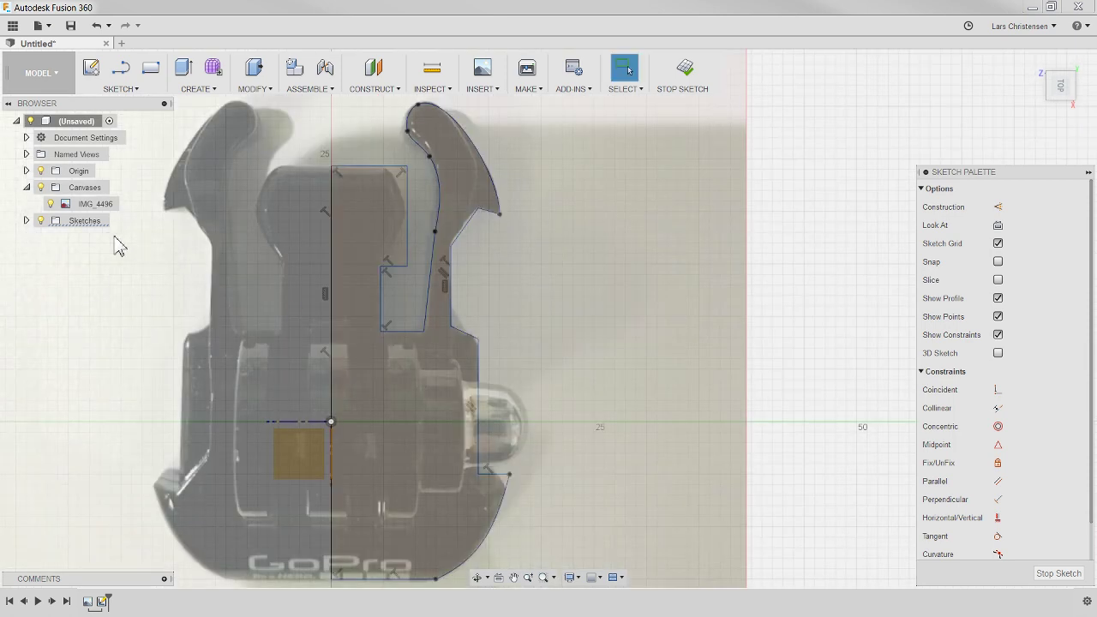
{"action": "left_click", "coordinate": [50, 204]}
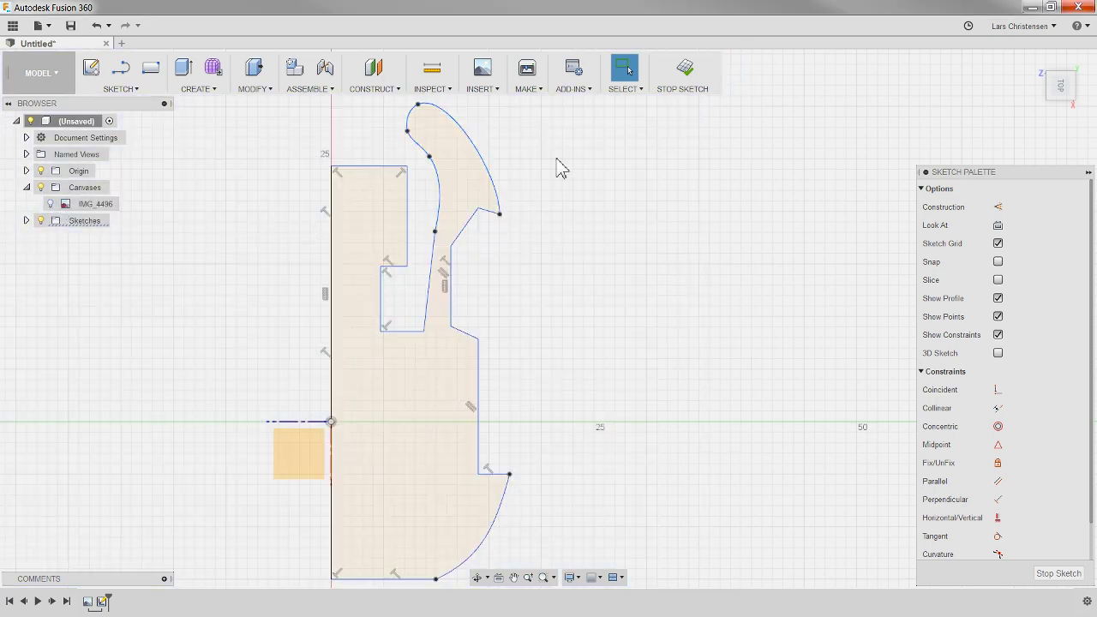
{"action": "scroll", "coordinate": [557, 167], "scroll_direction": "up", "scroll_amount": 2}
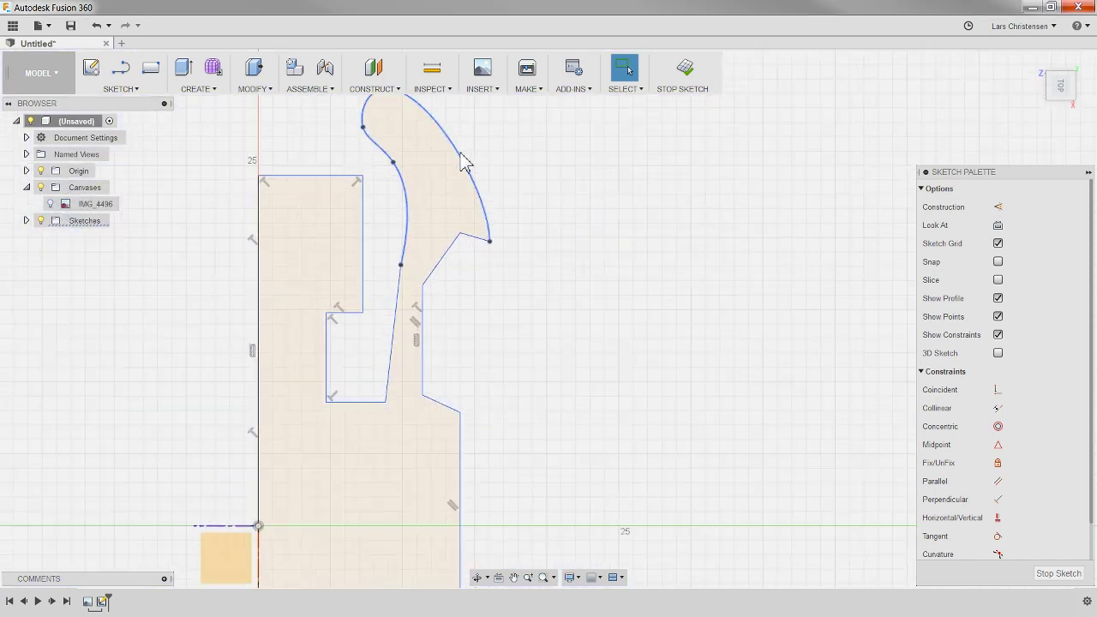
Step: Fix the upper hook spline in place with Fix/UnFix
{"action": "left_click", "coordinate": [462, 159]}
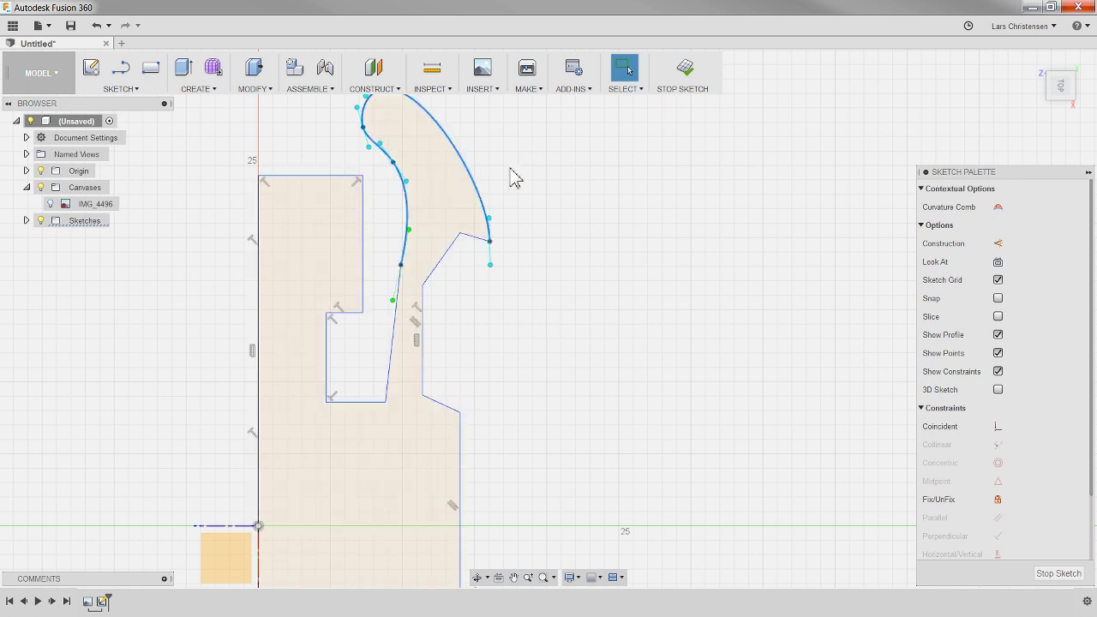
{"action": "right_click", "coordinate": [465, 166]}
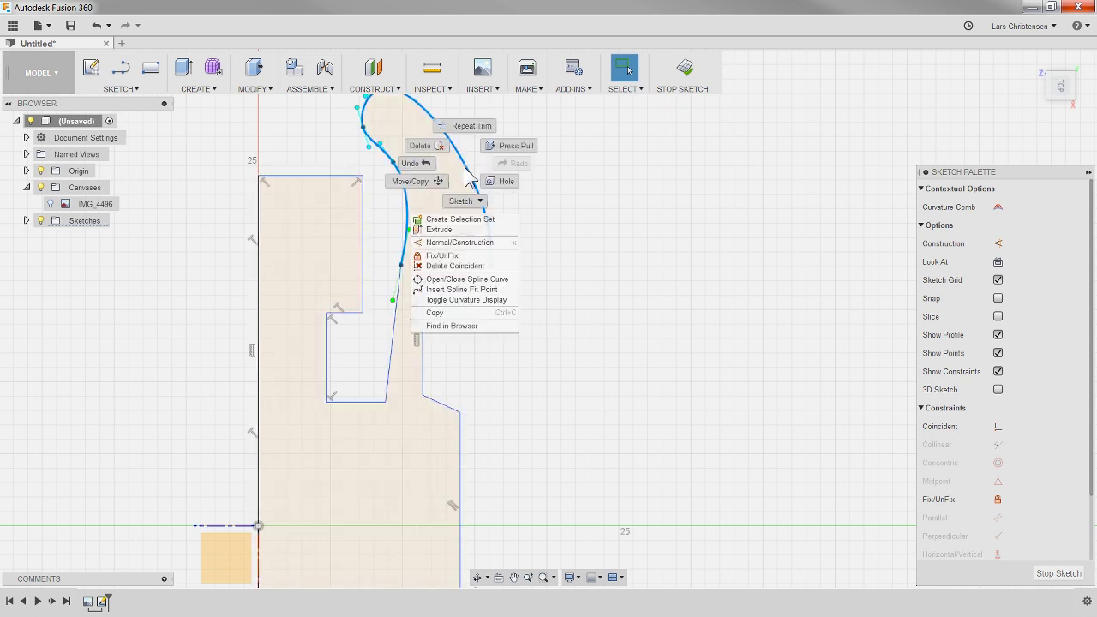
{"action": "left_click", "coordinate": [450, 255]}
{"action": "left_click", "coordinate": [571, 296]}
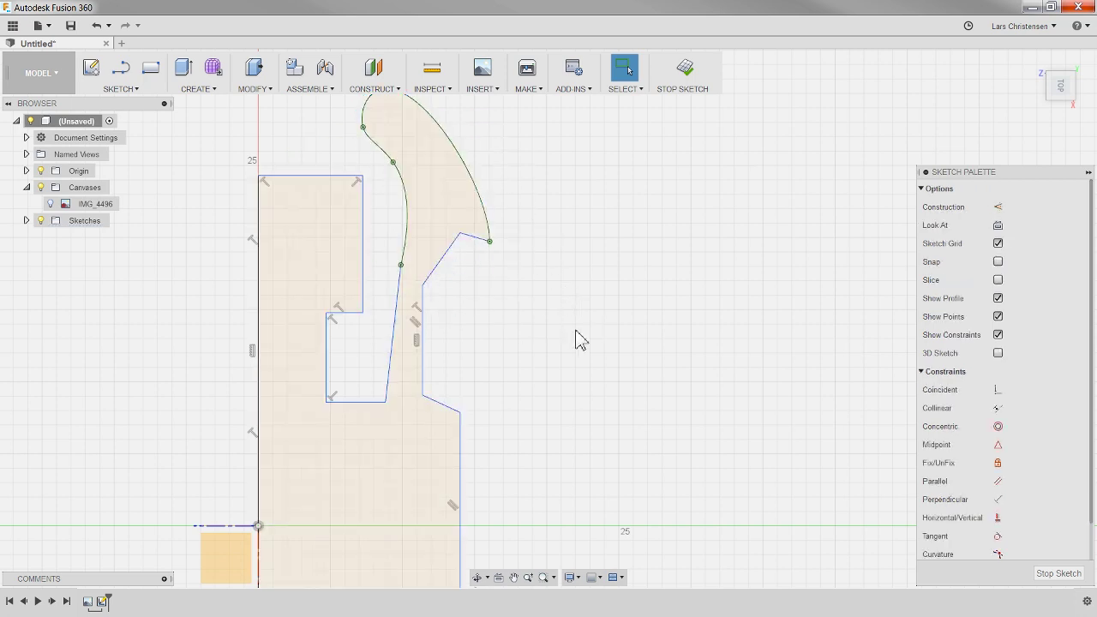
{"action": "scroll", "coordinate": [535, 279], "scroll_direction": "down", "scroll_amount": 3}
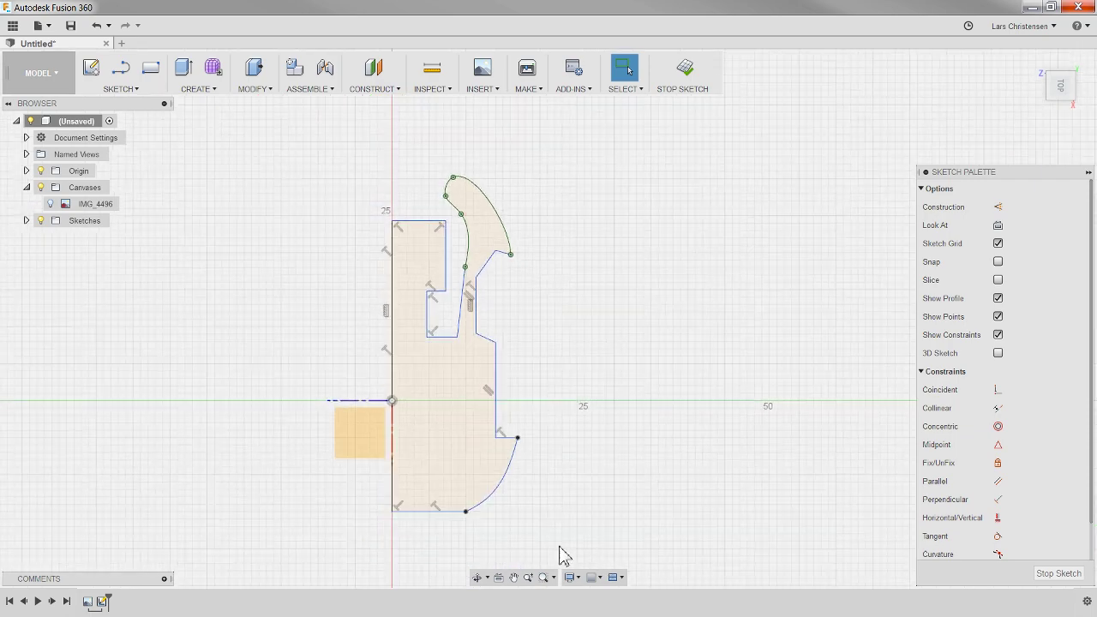
{"action": "scroll", "coordinate": [508, 505], "scroll_direction": "up", "scroll_amount": 2}
{"action": "scroll", "coordinate": [506, 506], "scroll_direction": "up", "scroll_amount": 2}
Step: Fix the lower curved corner spline in place as well
{"action": "left_click", "coordinate": [449, 482]}
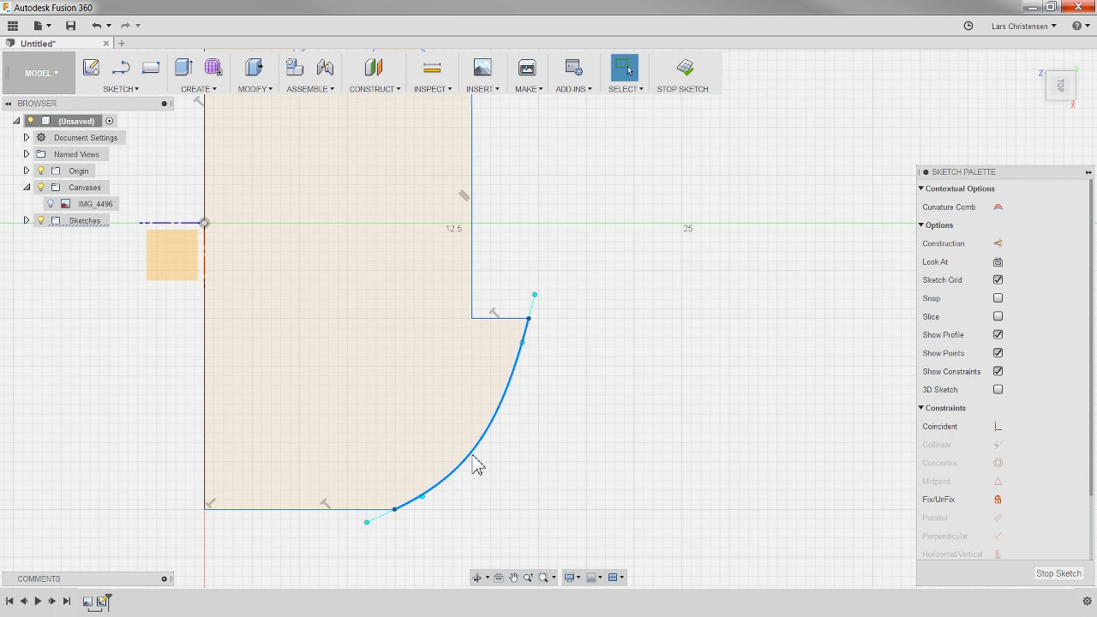
{"action": "right_click", "coordinate": [475, 459]}
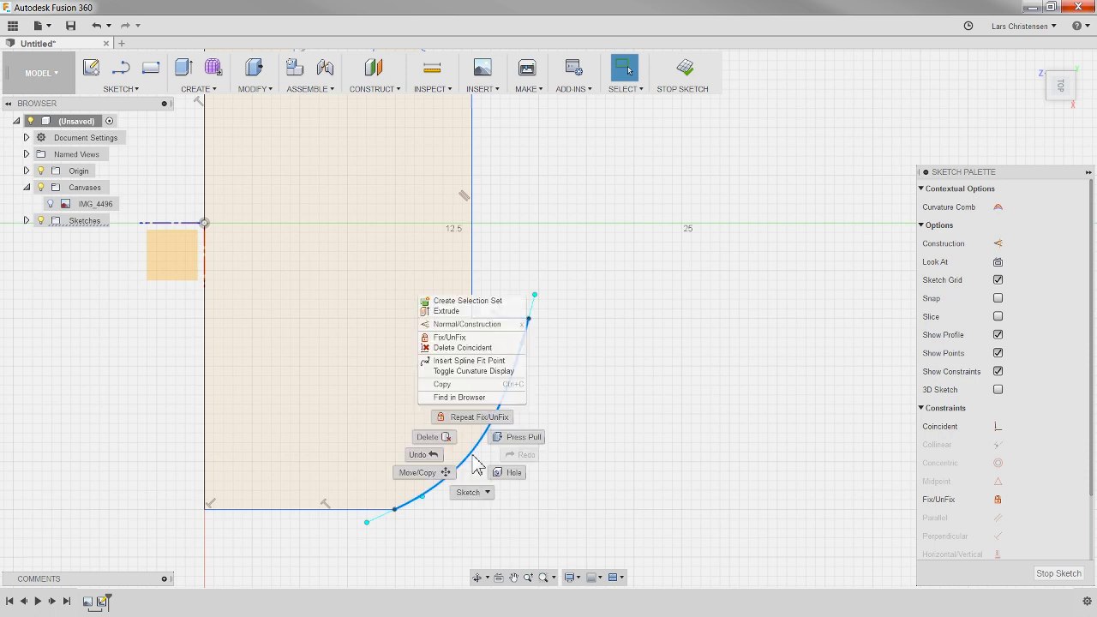
{"action": "left_click", "coordinate": [463, 338]}
{"action": "left_click", "coordinate": [566, 450]}
{"action": "scroll", "coordinate": [482, 517], "scroll_direction": "down", "scroll_amount": 3}
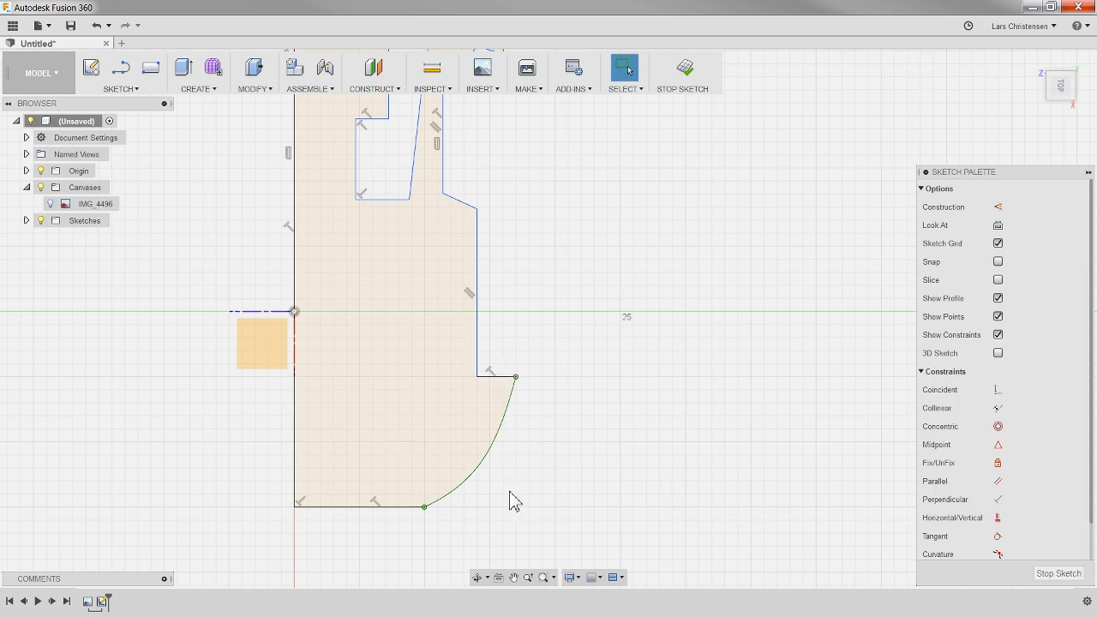
{"action": "scroll", "coordinate": [341, 543], "scroll_direction": "down", "scroll_amount": 2}
{"action": "scroll", "coordinate": [294, 191], "scroll_direction": "down", "scroll_amount": 2}
{"action": "scroll", "coordinate": [336, 139], "scroll_direction": "up", "scroll_amount": 3}
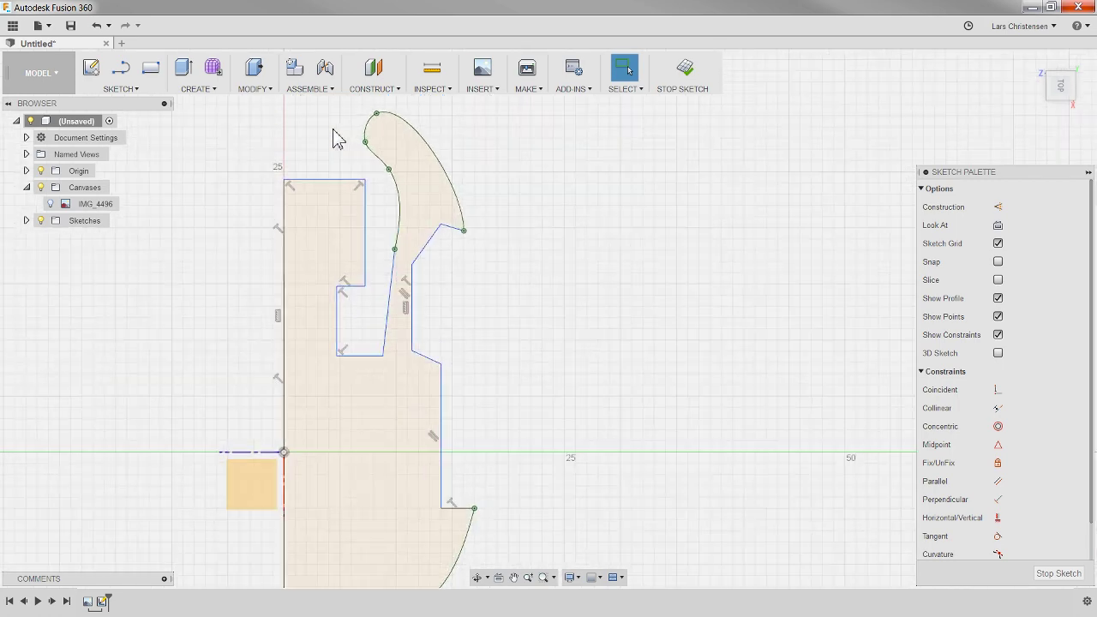
{"action": "scroll", "coordinate": [334, 141], "scroll_direction": "up", "scroll_amount": 3}
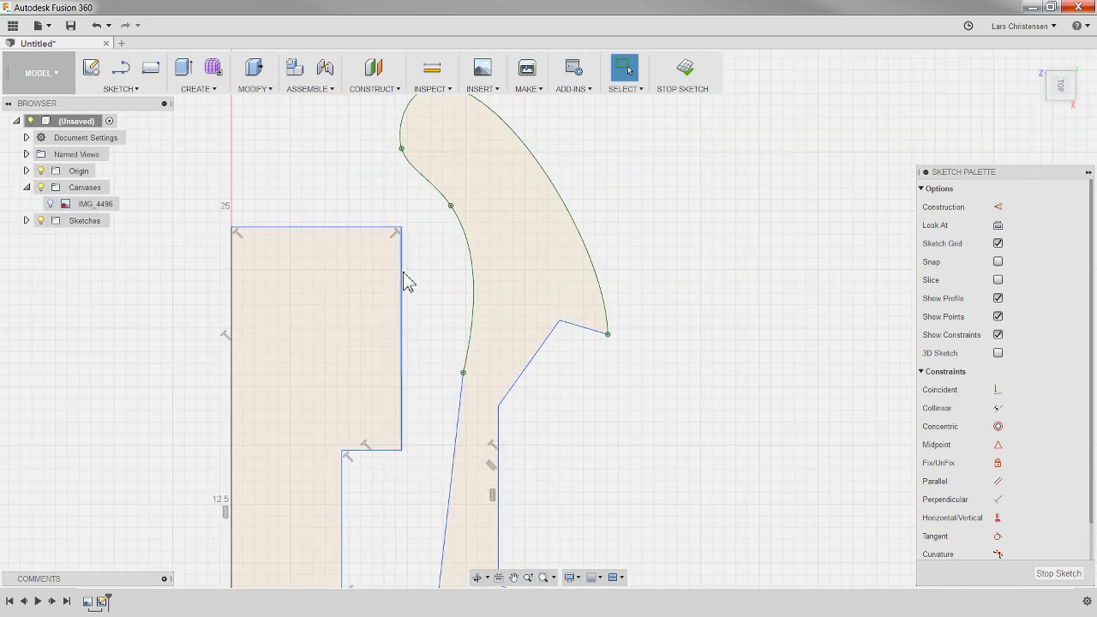
Step: Drag the top rectangle's upper-right corner outward, then undo that move
{"action": "mouse_move", "coordinate": [401, 227]}
{"action": "left_mouse_down"}
{"action": "mouse_move", "coordinate": [497, 233]}
{"action": "mouse_move", "coordinate": [571, 419]}
{"action": "mouse_move", "coordinate": [536, 539]}
{"action": "mouse_move", "coordinate": [362, 469]}
{"action": "mouse_move", "coordinate": [183, 283]}
{"action": "mouse_move", "coordinate": [93, 257]}
{"action": "mouse_move", "coordinate": [421, 213]}
{"action": "mouse_move", "coordinate": [644, 135]}
{"action": "left_mouse_up"}
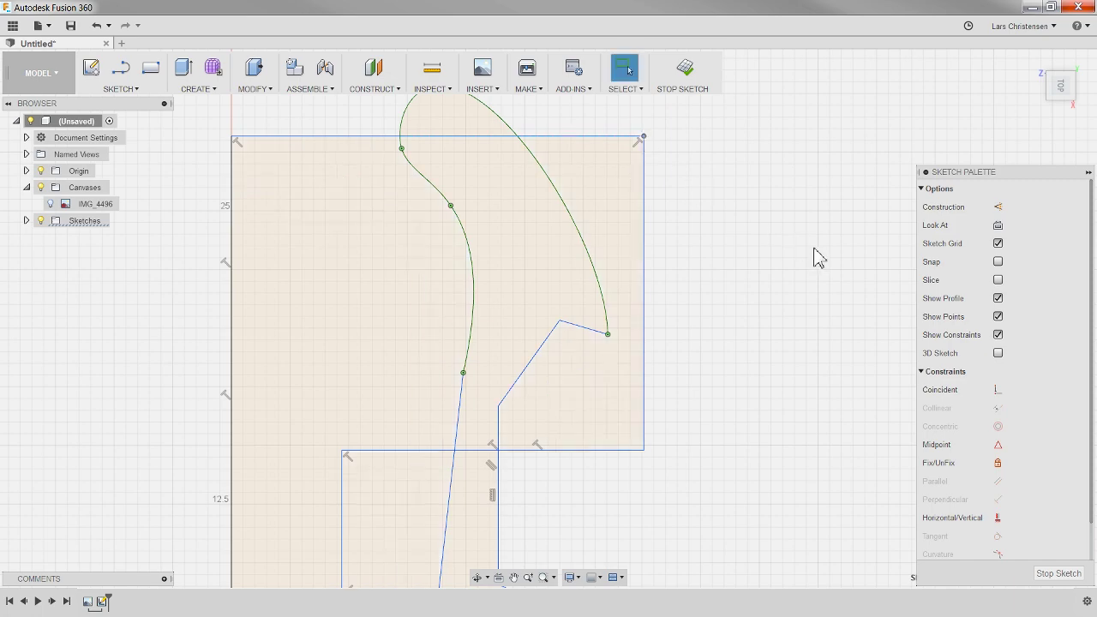
{"action": "key", "text": "ctrl+z"}
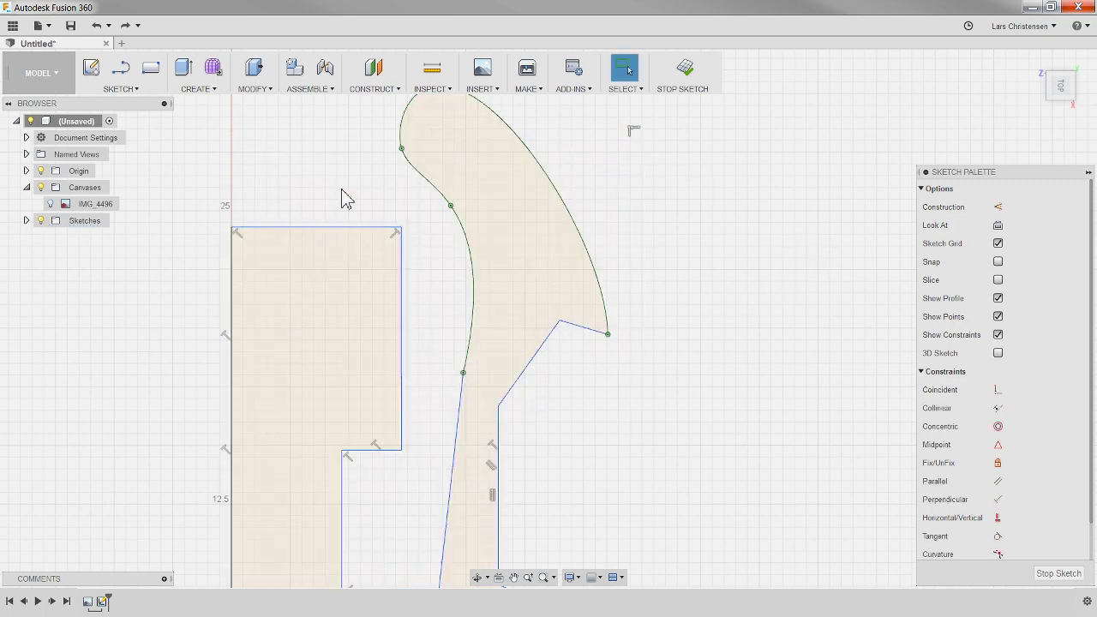
{"action": "scroll", "coordinate": [324, 165], "scroll_direction": "down", "scroll_amount": 2}
{"action": "scroll", "coordinate": [309, 154], "scroll_direction": "down", "scroll_amount": 3}
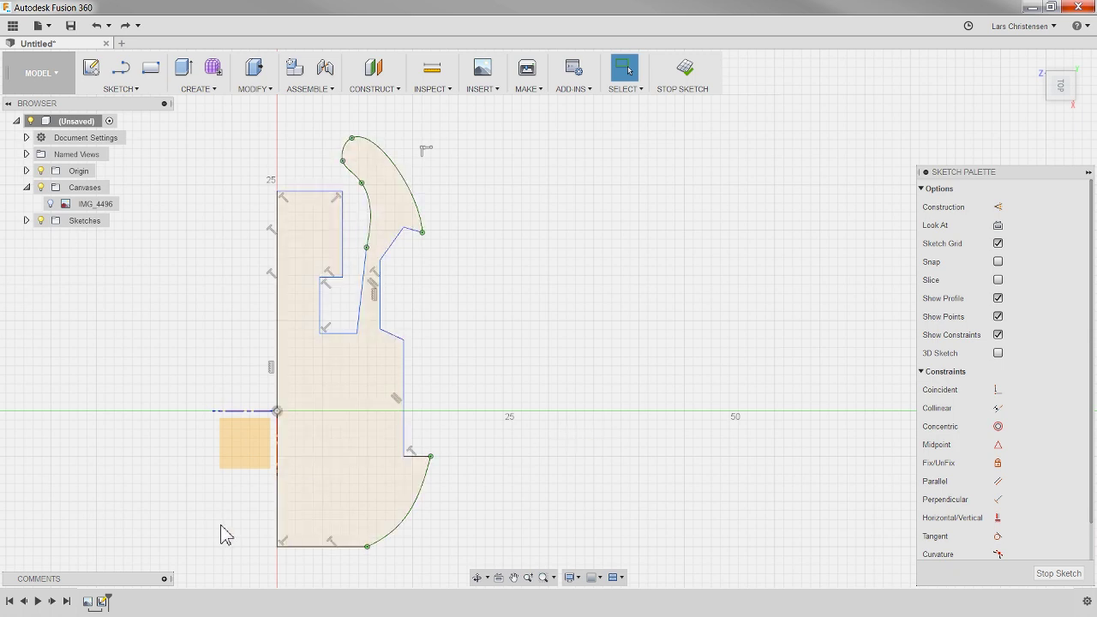
{"action": "scroll", "coordinate": [223, 531], "scroll_direction": "up", "scroll_amount": 1}
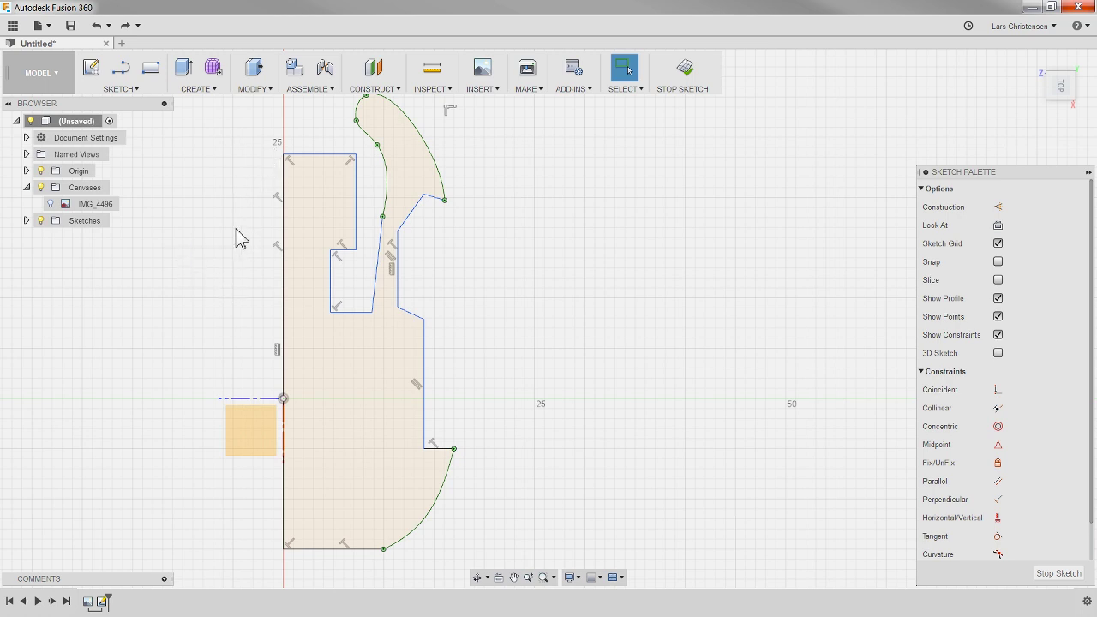
Step: Dimension the left edge height to 24.5 mm and the top block width to 7 mm
{"action": "key", "text": "d"}
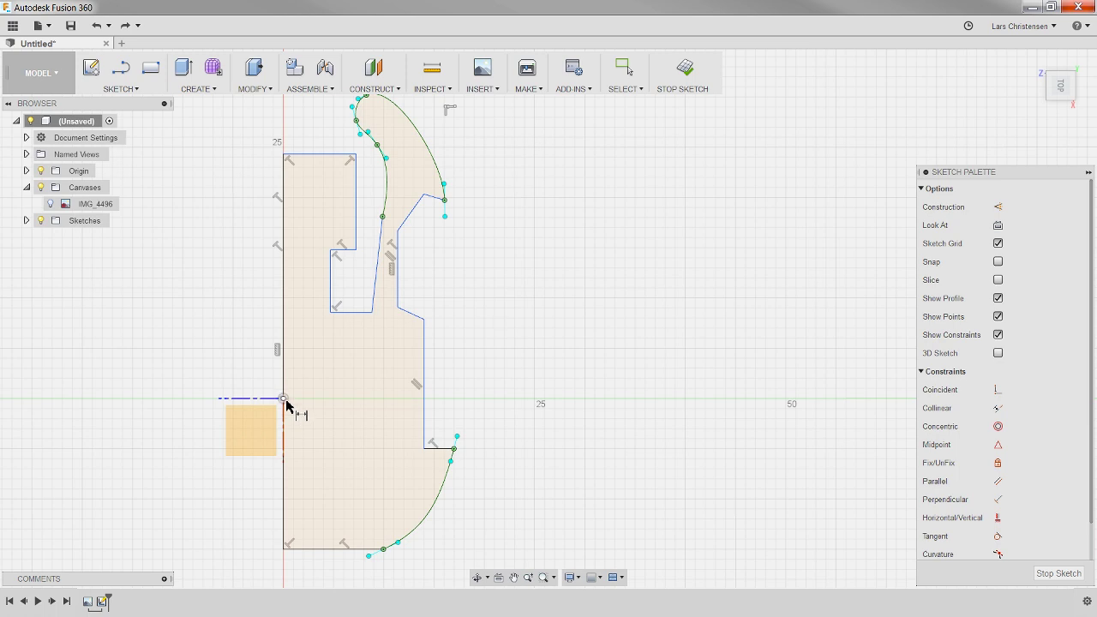
{"action": "left_click", "coordinate": [325, 160]}
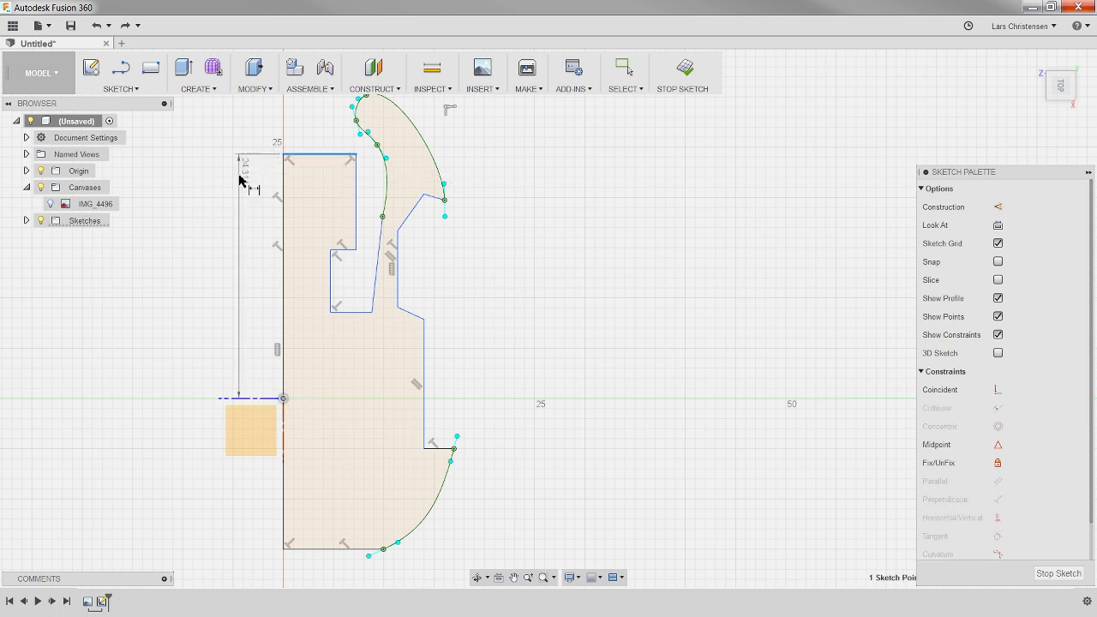
{"action": "left_click", "coordinate": [252, 249]}
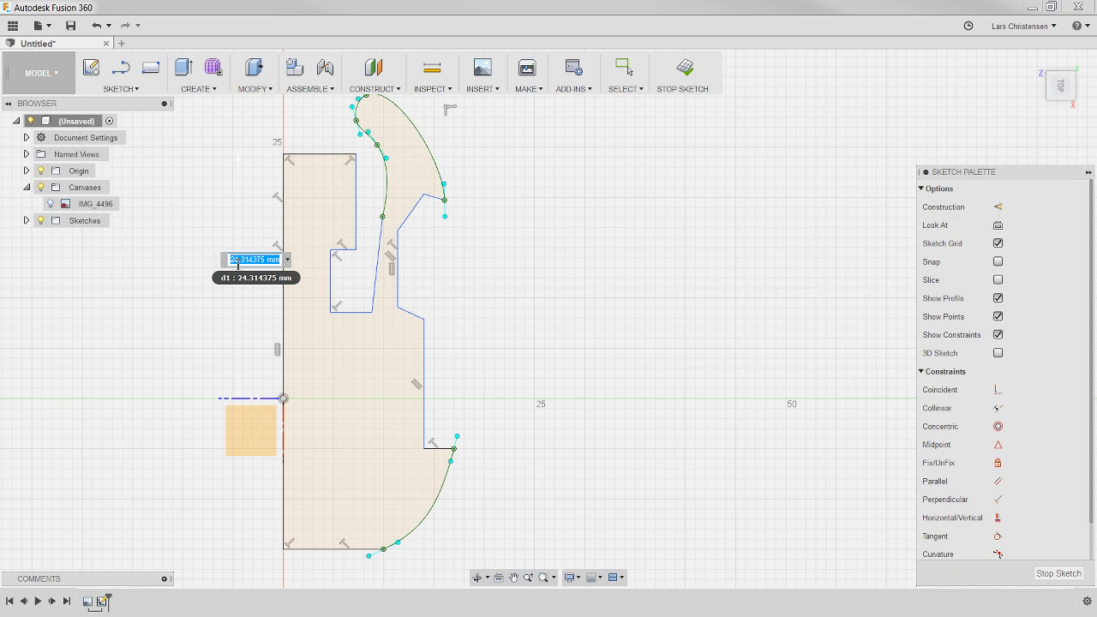
{"action": "type", "text": "24.5"}
{"action": "key", "text": "Return"}
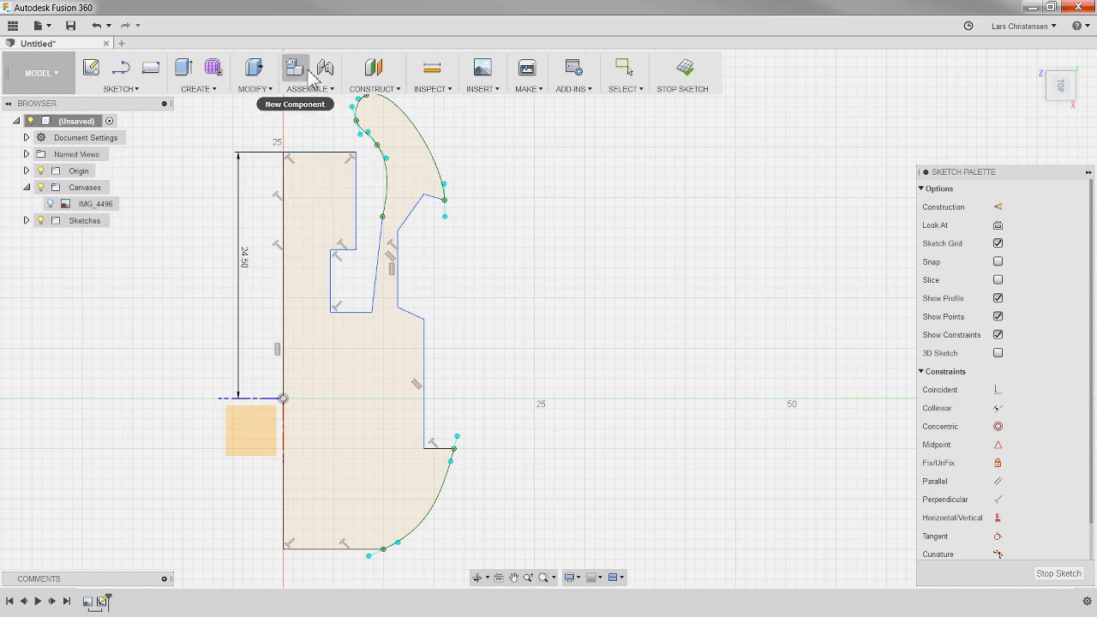
{"action": "scroll", "coordinate": [313, 140], "scroll_direction": "up", "scroll_amount": 3}
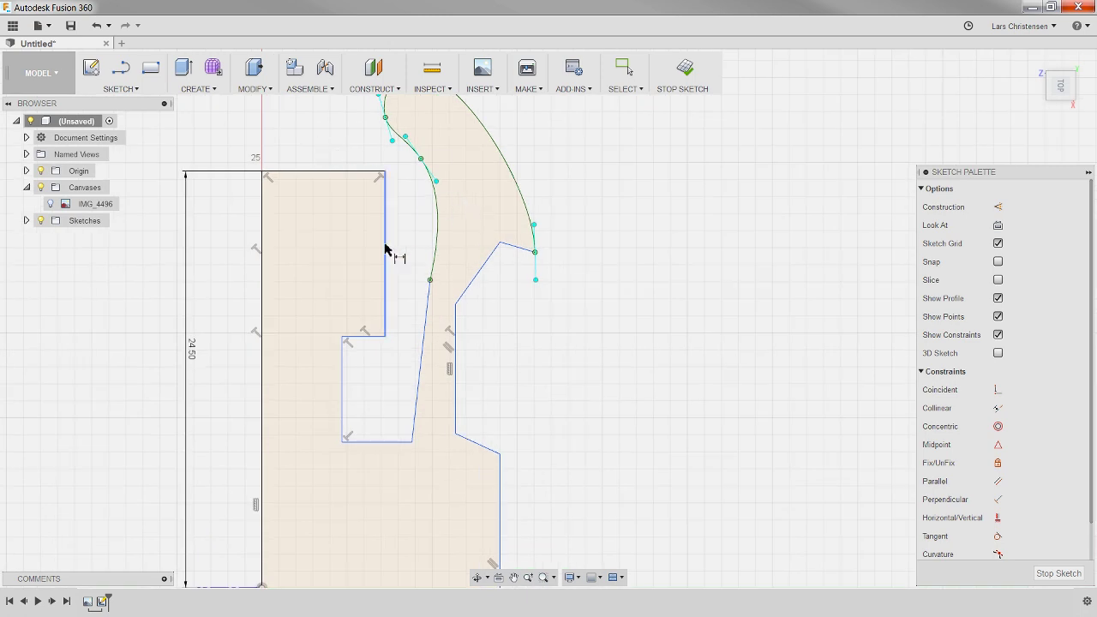
{"action": "left_click", "coordinate": [385, 248]}
{"action": "left_click", "coordinate": [262, 266]}
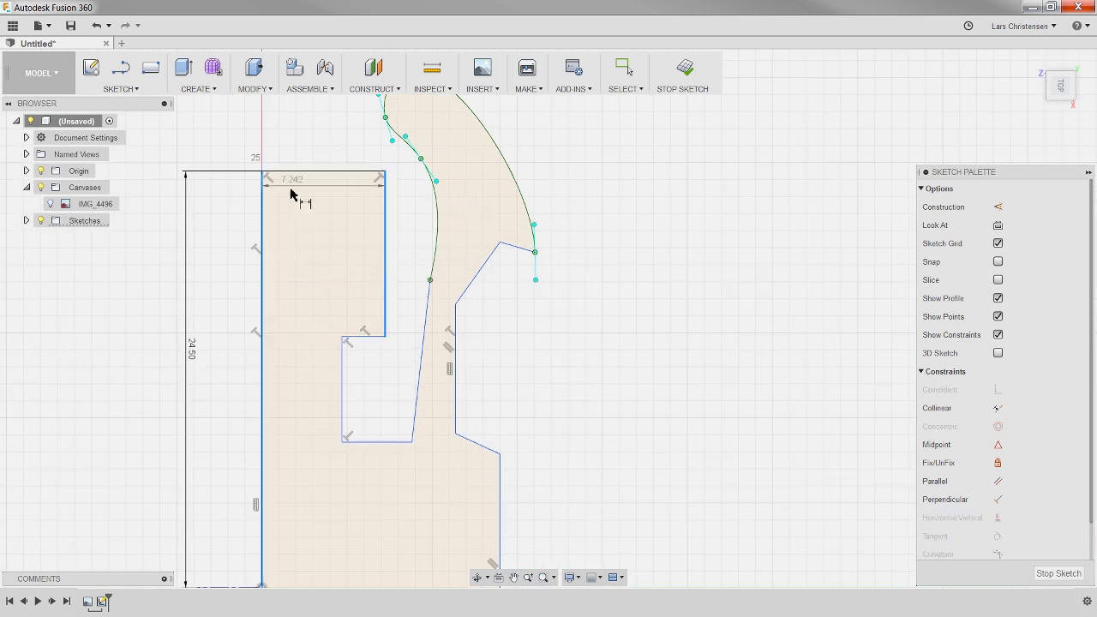
{"action": "left_click", "coordinate": [326, 141]}
{"action": "type", "text": "7"}
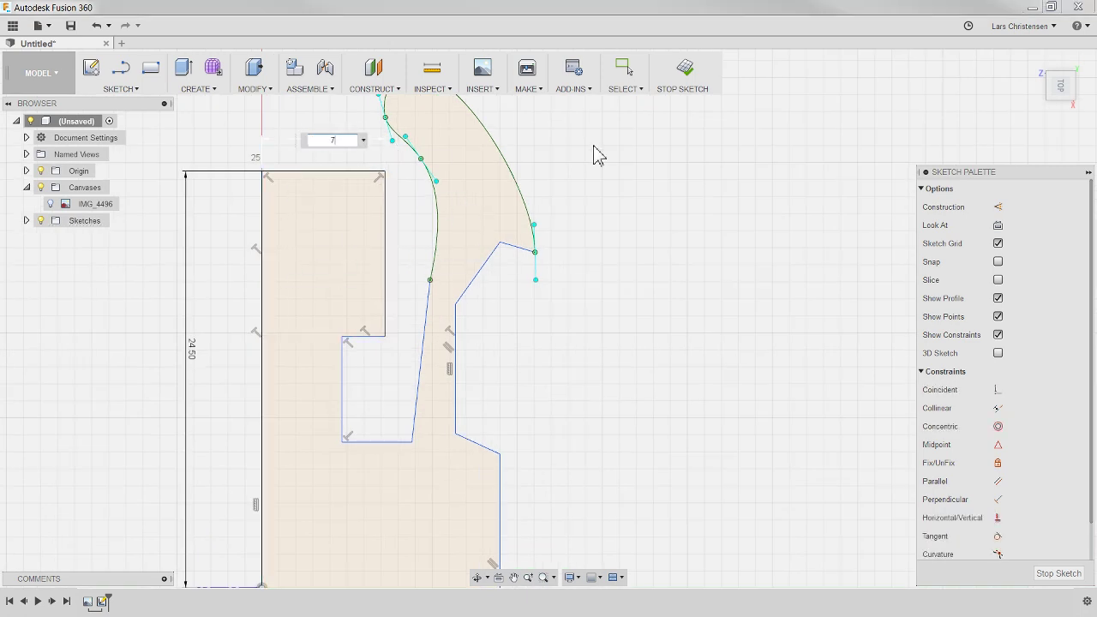
{"action": "type", "text": "."}
{"action": "key", "text": "Return"}
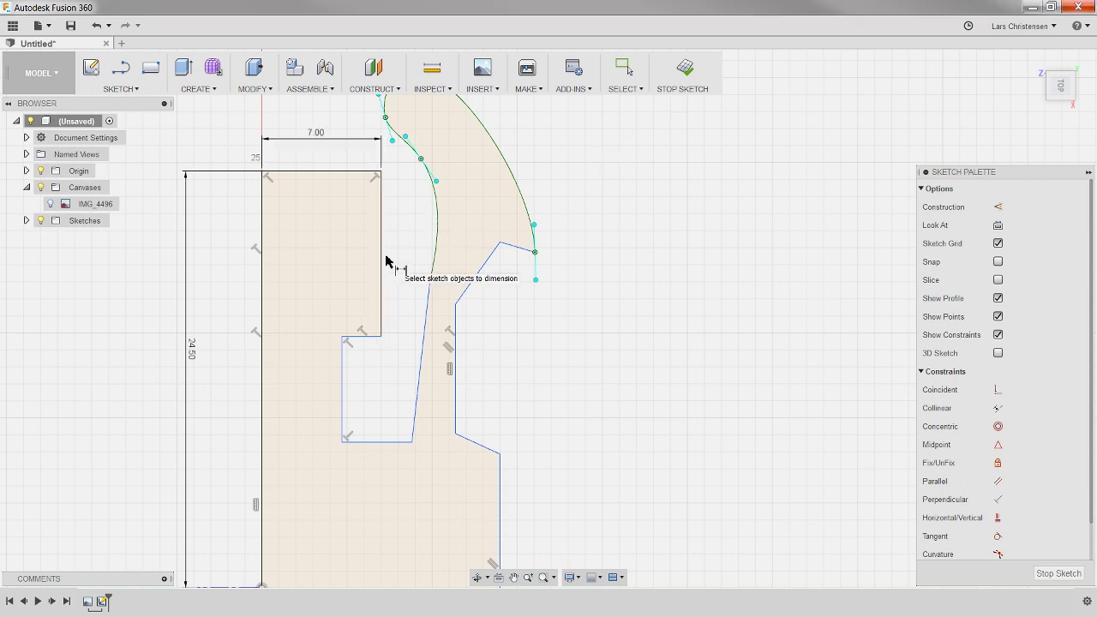
Step: Add a 15 mm vertical dimension from the origin to the notch corner
{"action": "scroll", "coordinate": [421, 237], "scroll_direction": "down", "scroll_amount": 2}
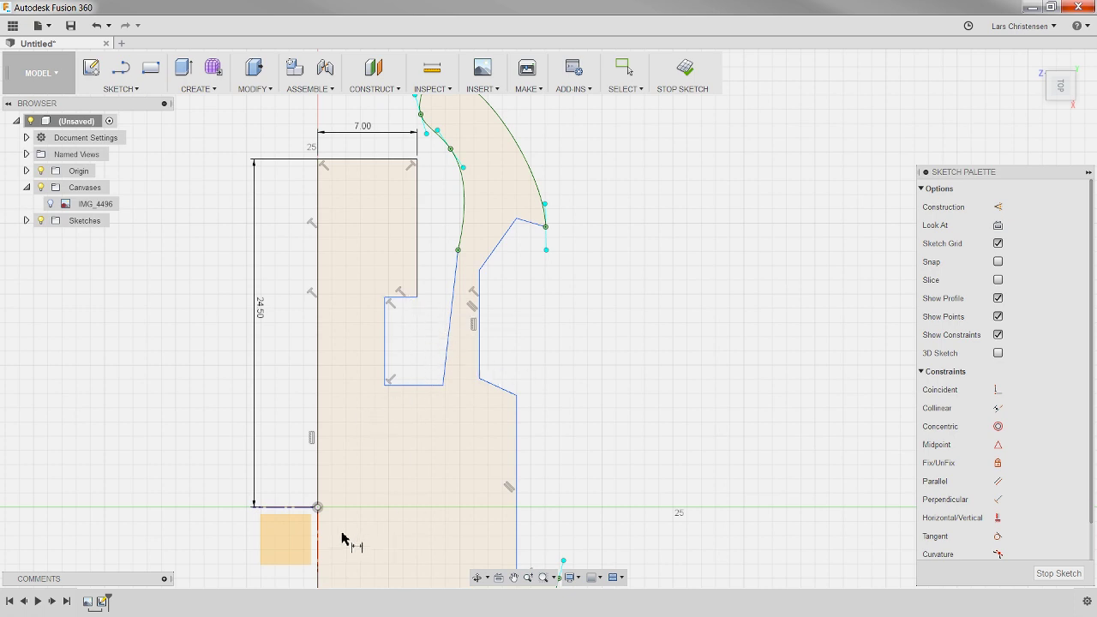
{"action": "left_click", "coordinate": [317, 507]}
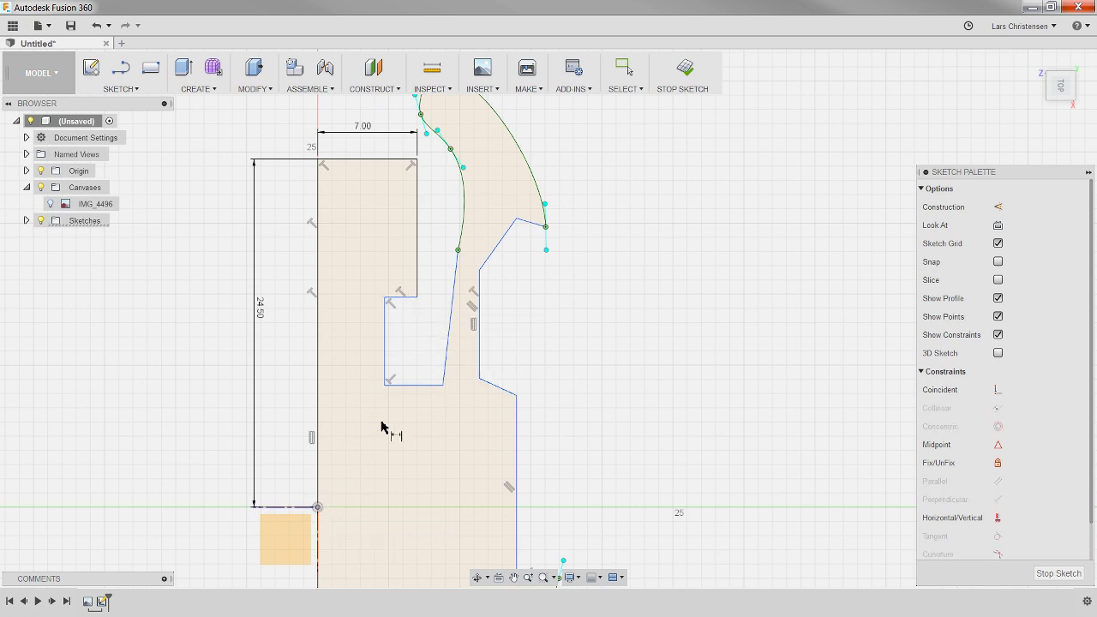
{"action": "left_click", "coordinate": [417, 296]}
{"action": "left_click", "coordinate": [291, 369]}
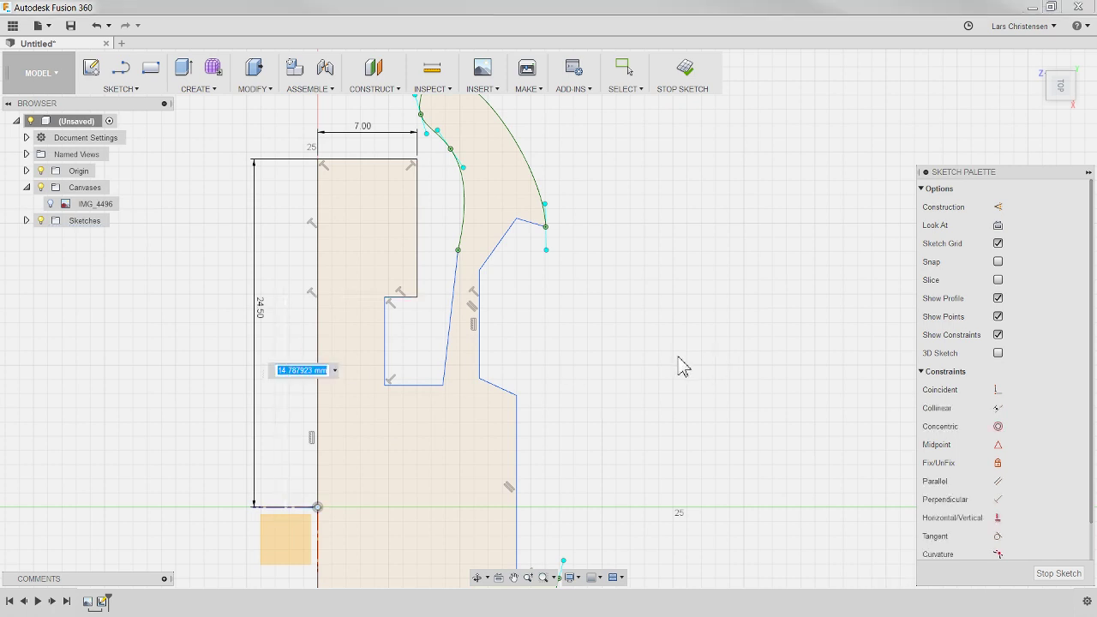
{"action": "type", "text": "15"}
{"action": "key", "text": "Return"}
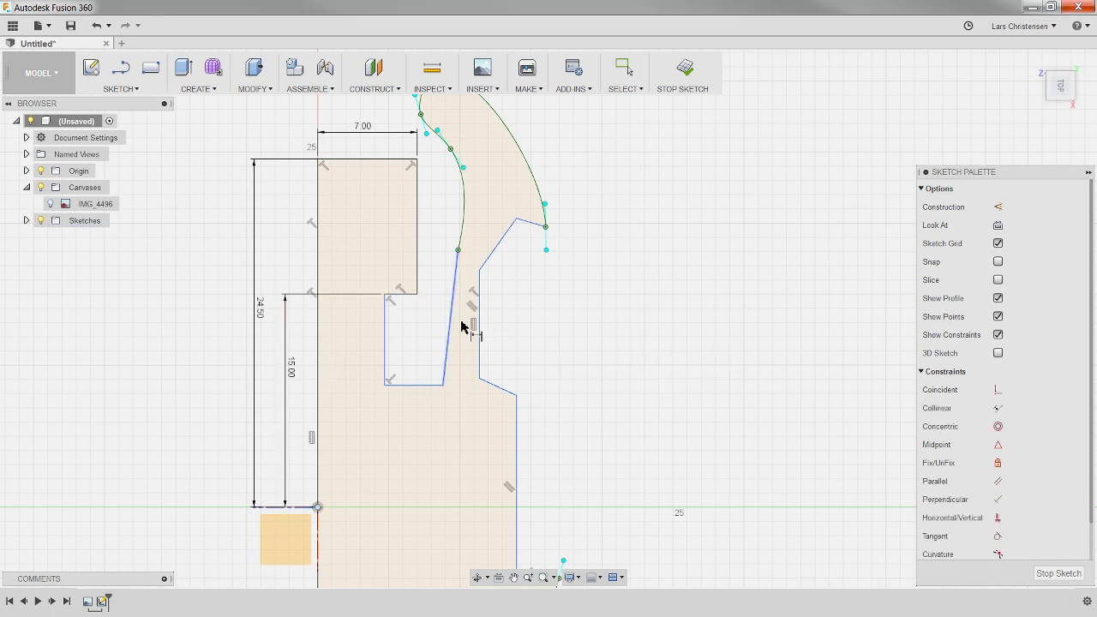
Step: Add the 5 mm inner width and the 8.5 mm lower step height
{"action": "left_click", "coordinate": [315, 383]}
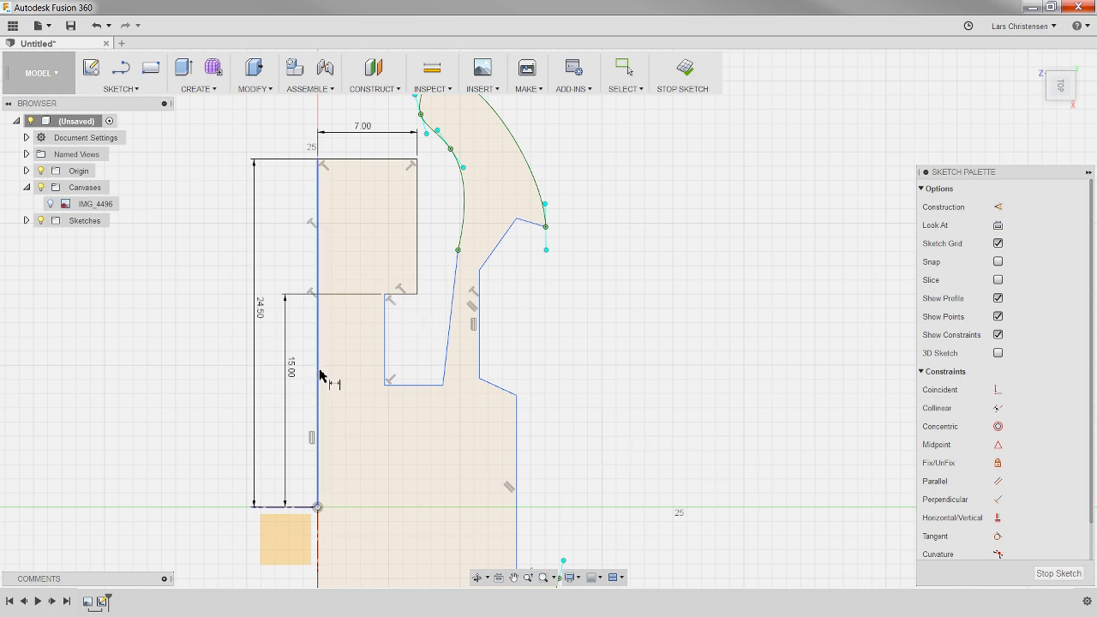
{"action": "left_click", "coordinate": [385, 371]}
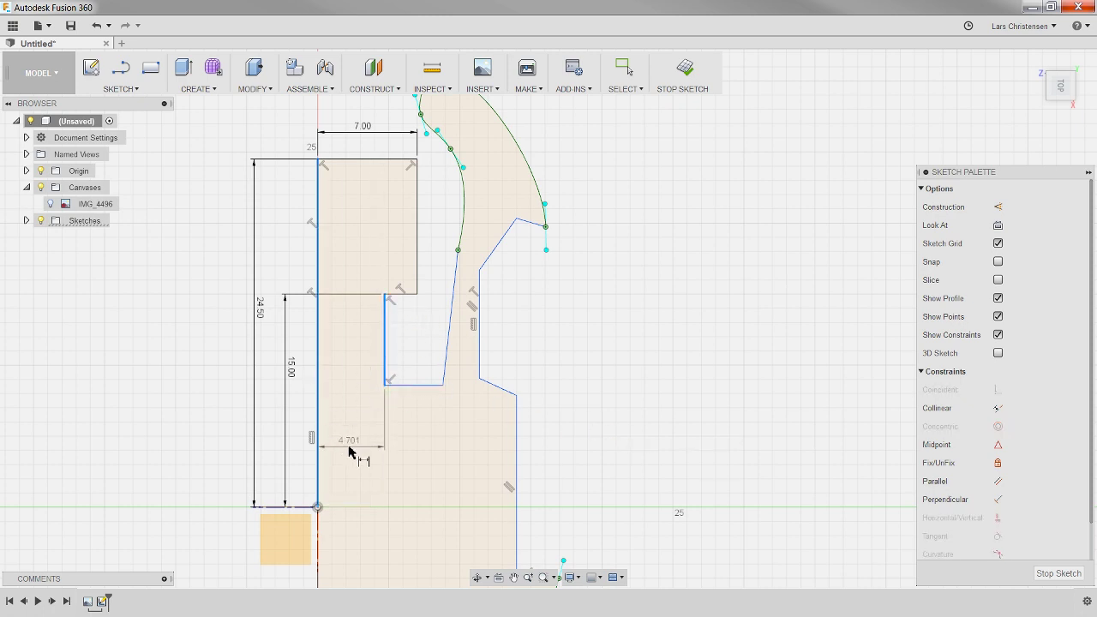
{"action": "left_click", "coordinate": [355, 447]}
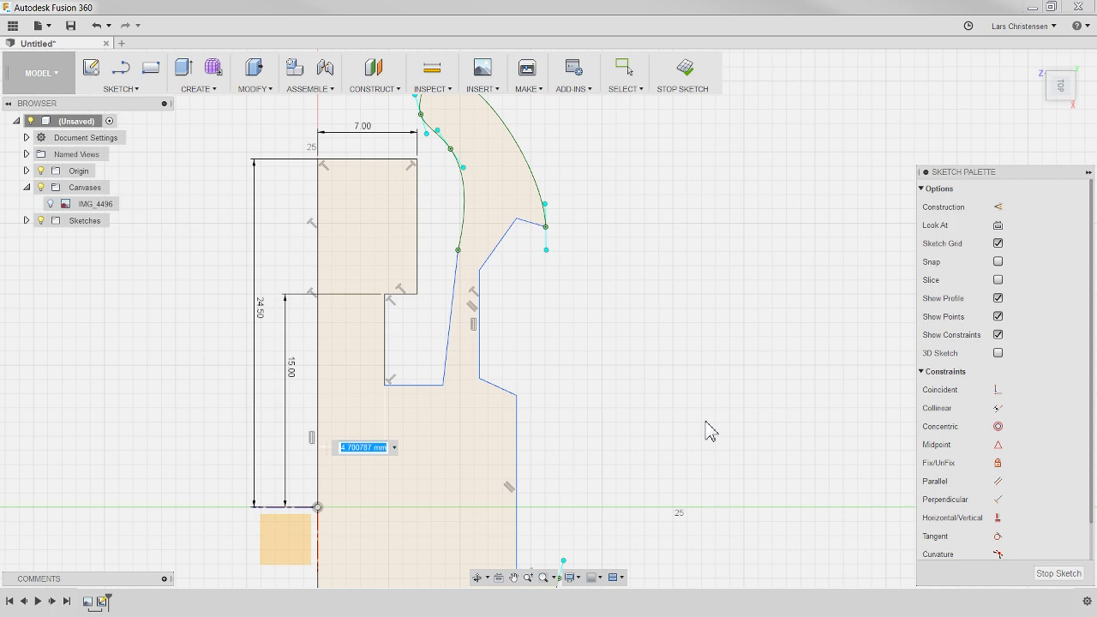
{"action": "type", "text": "5"}
{"action": "key", "text": "Return"}
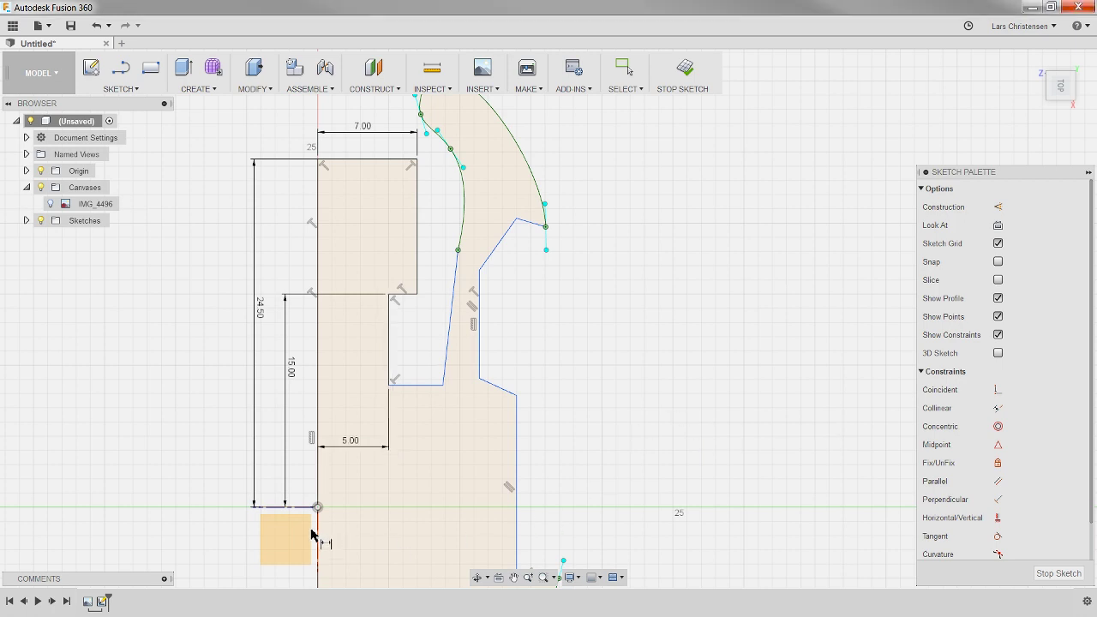
{"action": "left_click", "coordinate": [406, 387]}
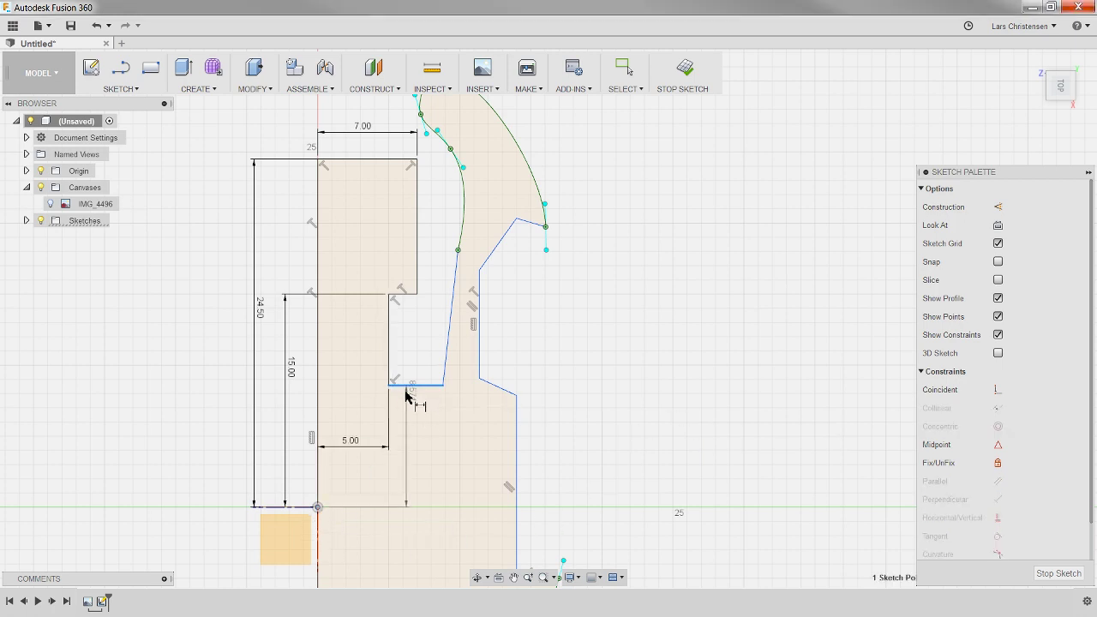
{"action": "left_click", "coordinate": [298, 505]}
{"action": "left_click", "coordinate": [311, 467]}
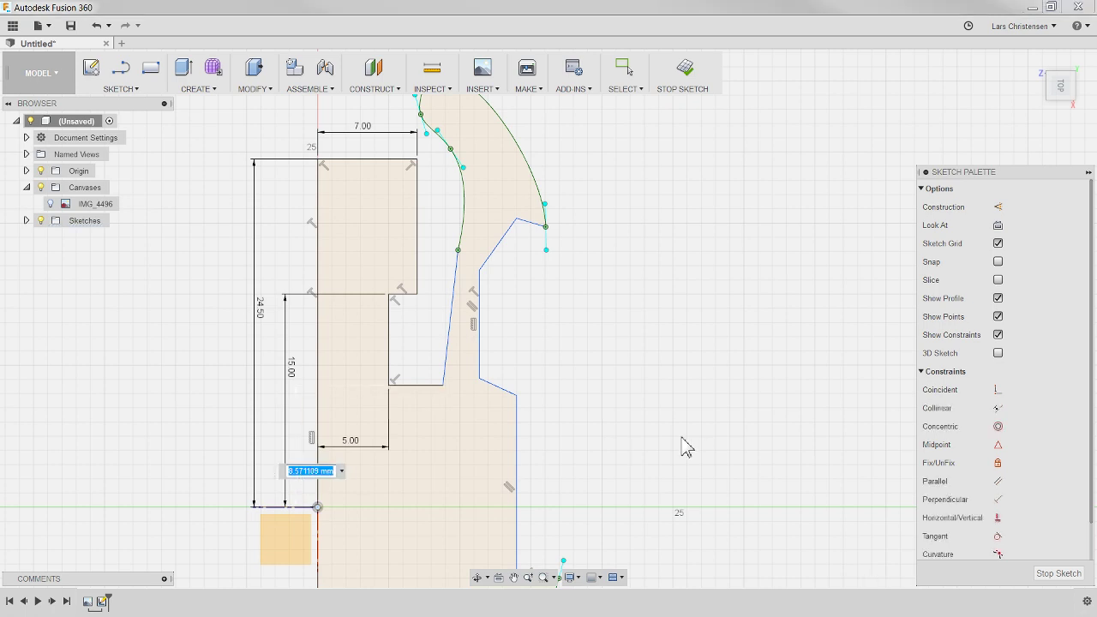
{"action": "type", "text": "8.5"}
{"action": "key", "text": "Return"}
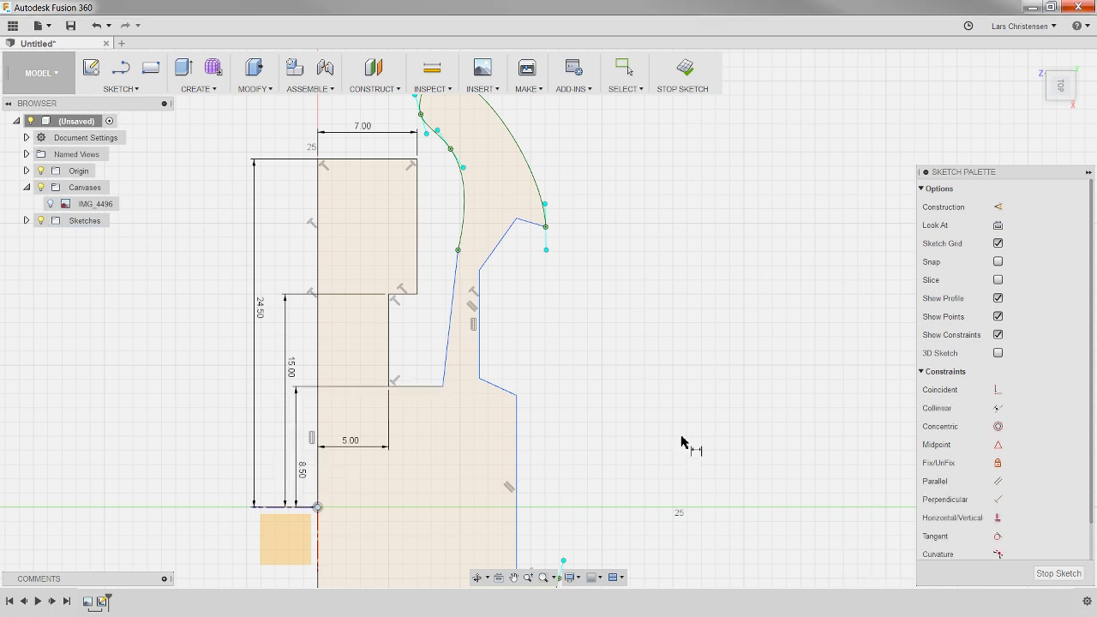
{"action": "scroll", "coordinate": [553, 291], "scroll_direction": "up", "scroll_amount": 2}
{"action": "scroll", "coordinate": [477, 338], "scroll_direction": "up", "scroll_amount": 2}
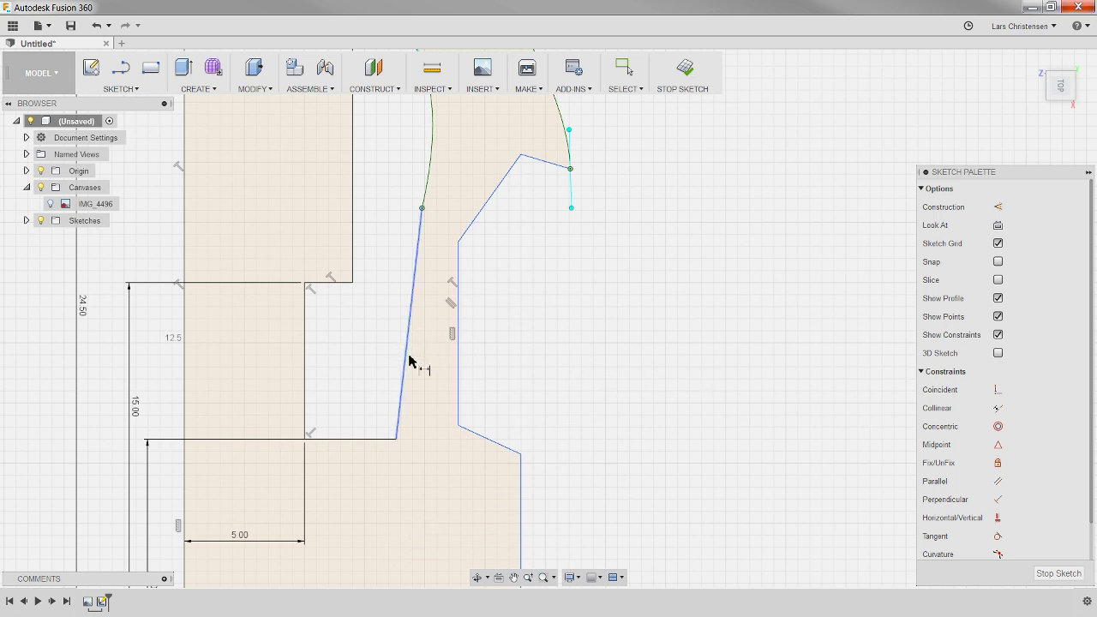
Step: Set a 96° angle between the horizontal edge and the slanted edge
{"action": "left_click", "coordinate": [382, 439]}
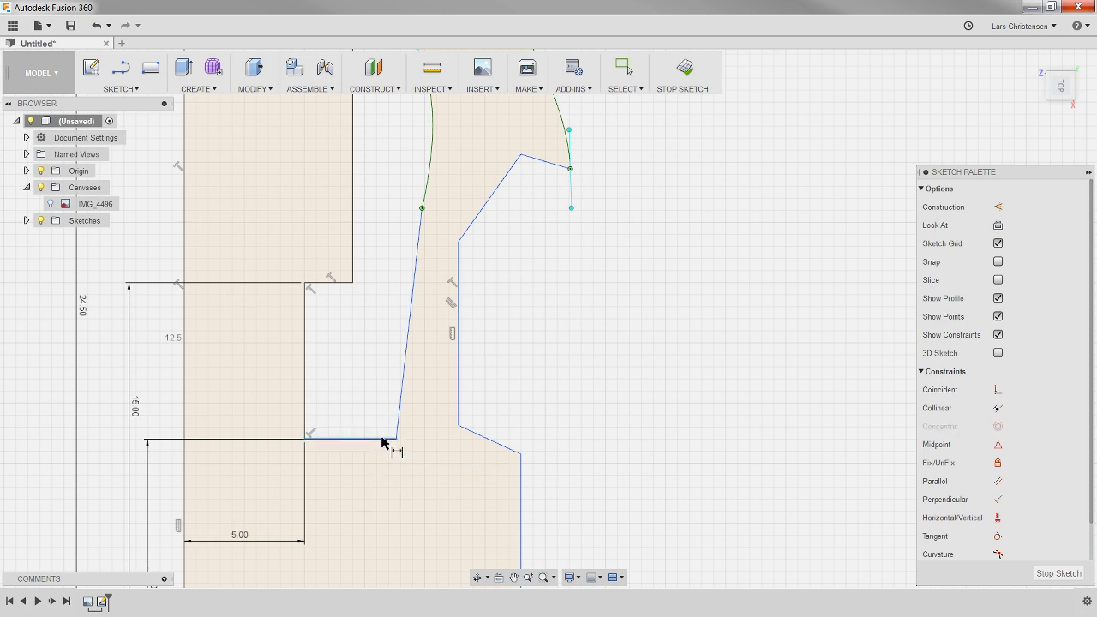
{"action": "left_click", "coordinate": [402, 385]}
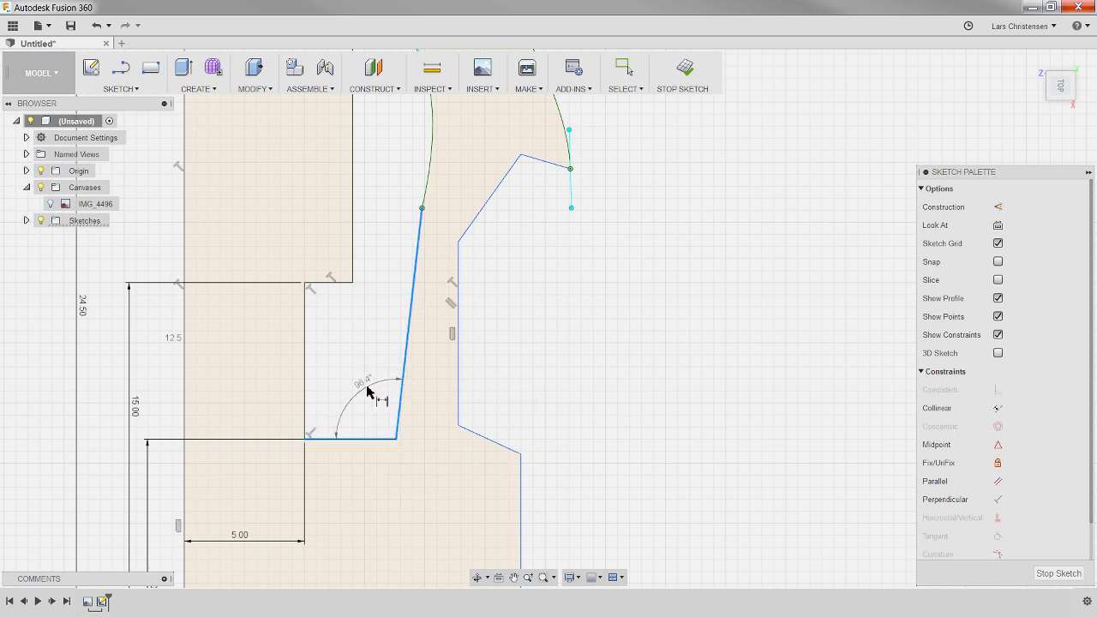
{"action": "left_click", "coordinate": [376, 385]}
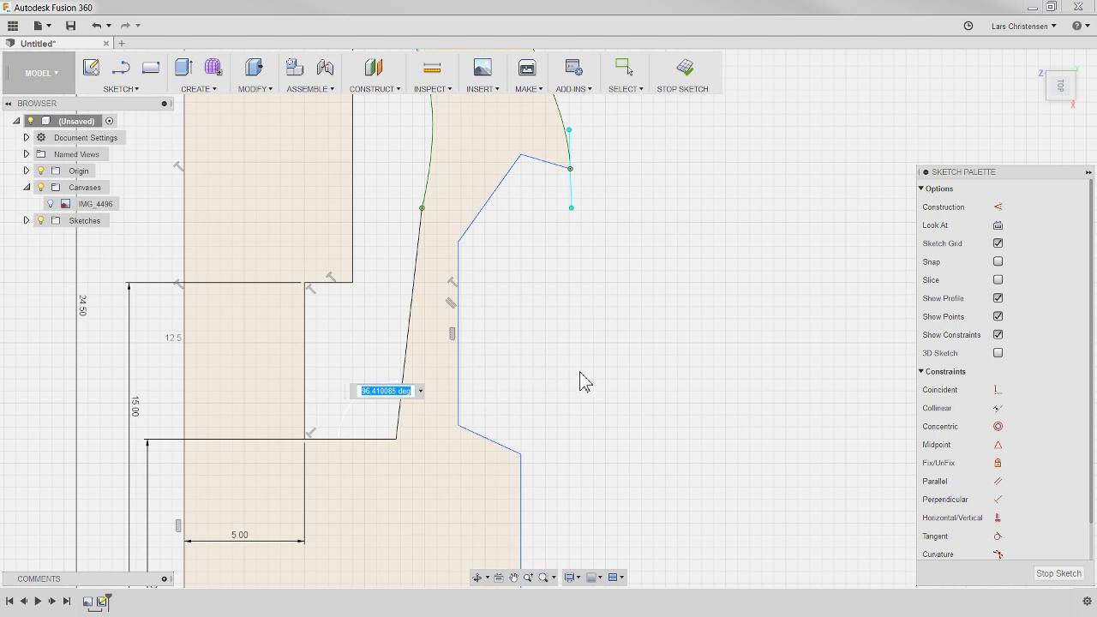
{"action": "type", "text": "96"}
{"action": "key", "text": "Return"}
{"action": "scroll", "coordinate": [557, 395], "scroll_direction": "down", "scroll_amount": 2}
{"action": "scroll", "coordinate": [556, 401], "scroll_direction": "down", "scroll_amount": 1}
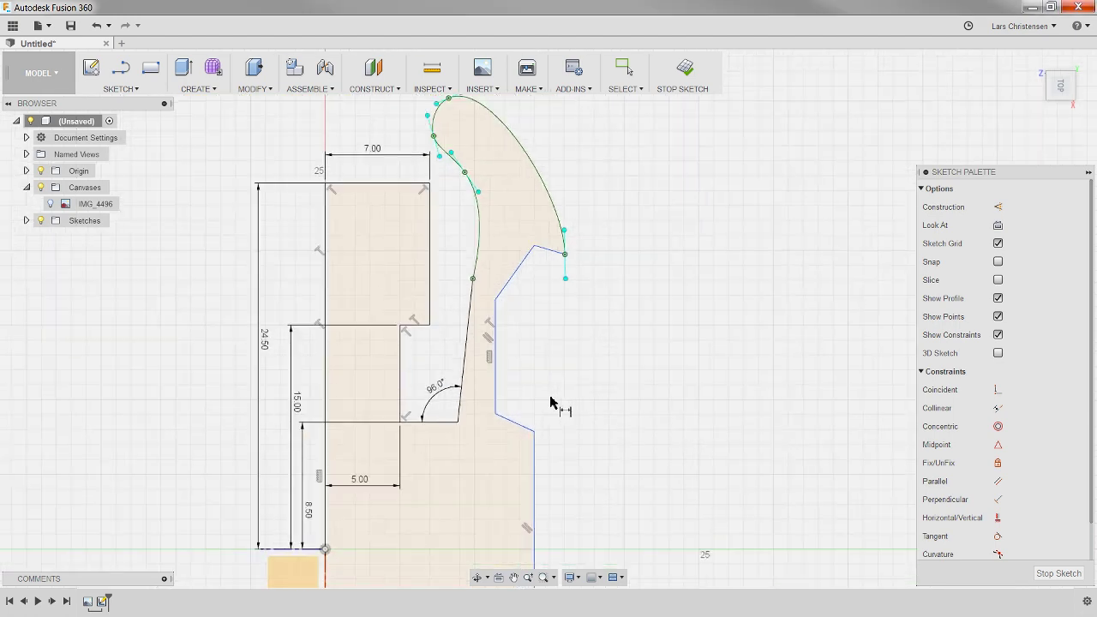
{"action": "scroll", "coordinate": [566, 346], "scroll_direction": "up", "scroll_amount": 2}
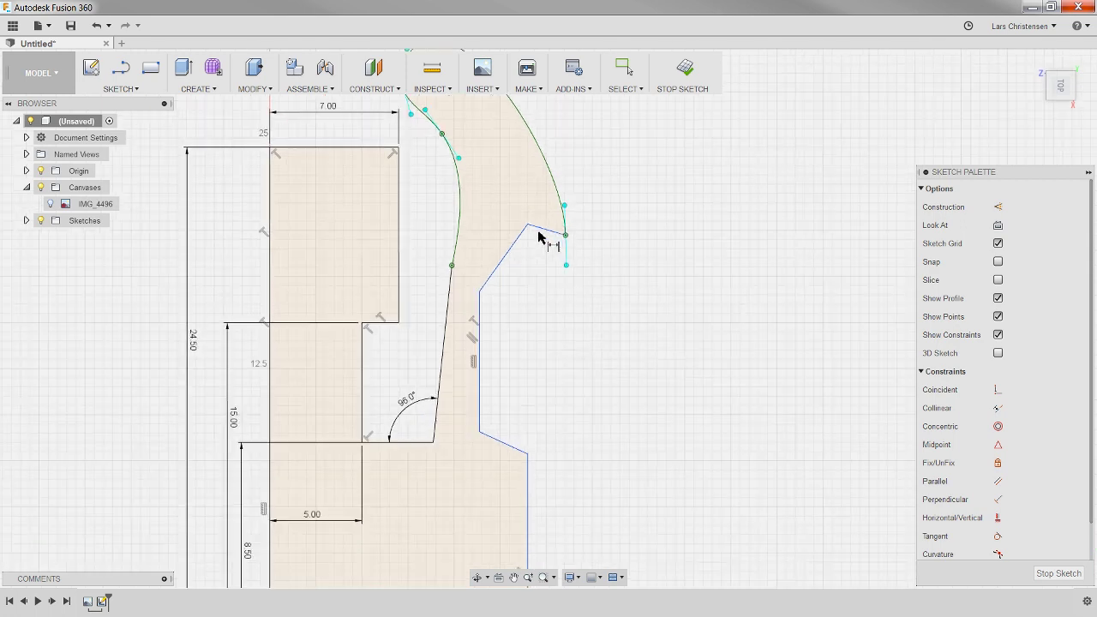
{"action": "scroll", "coordinate": [499, 305], "scroll_direction": "up", "scroll_amount": 2}
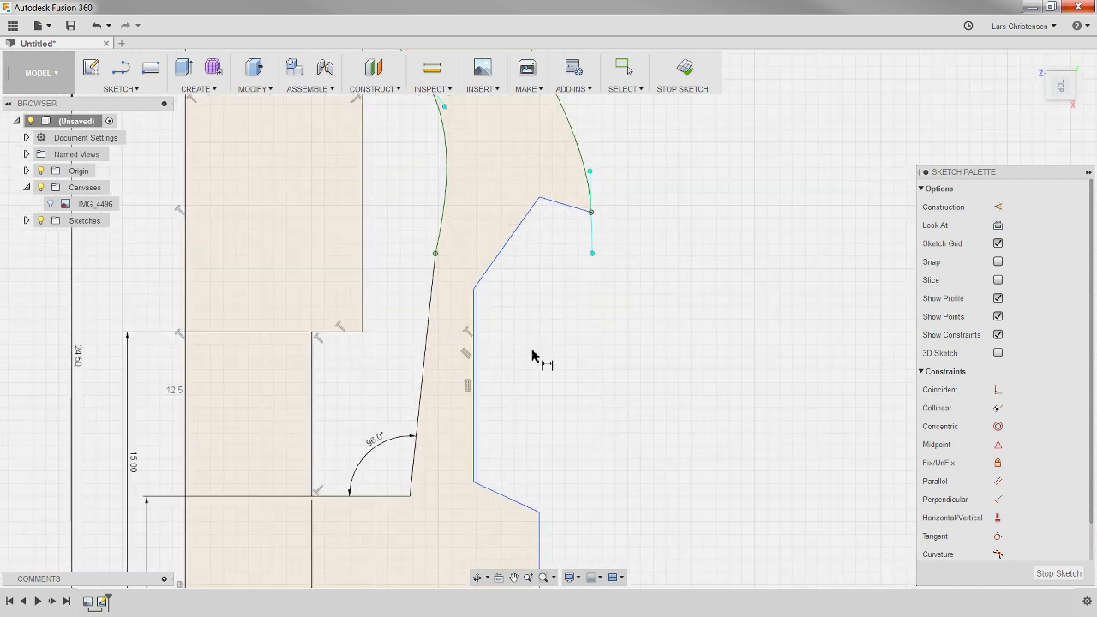
Step: Add the 35° and 110° angles on the slanted edges near the hook notch
{"action": "left_click", "coordinate": [473, 302]}
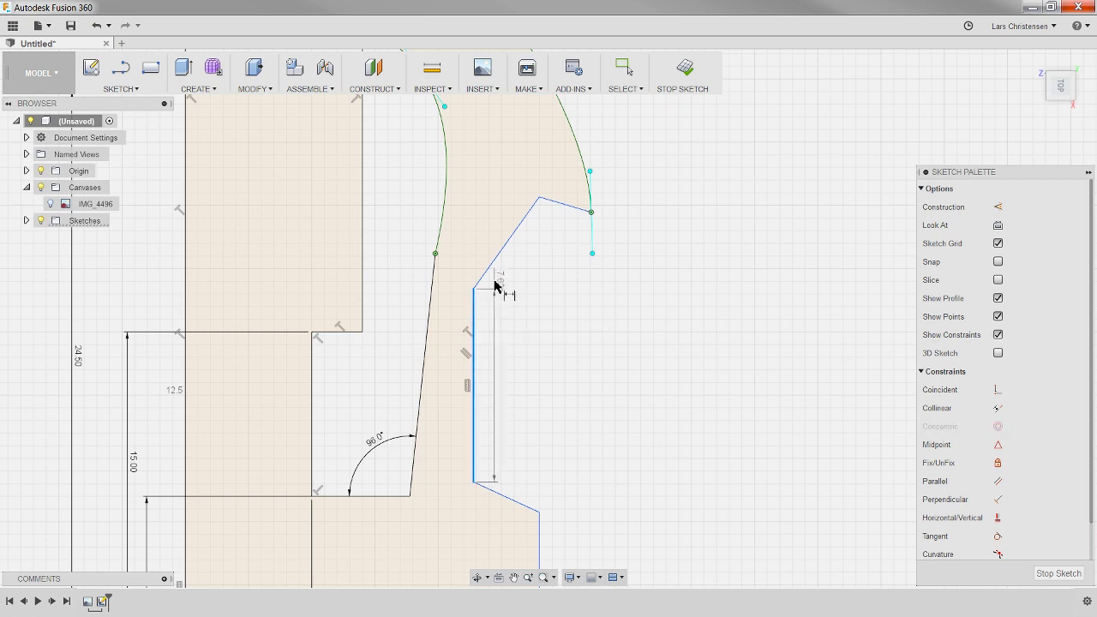
{"action": "left_click", "coordinate": [489, 268]}
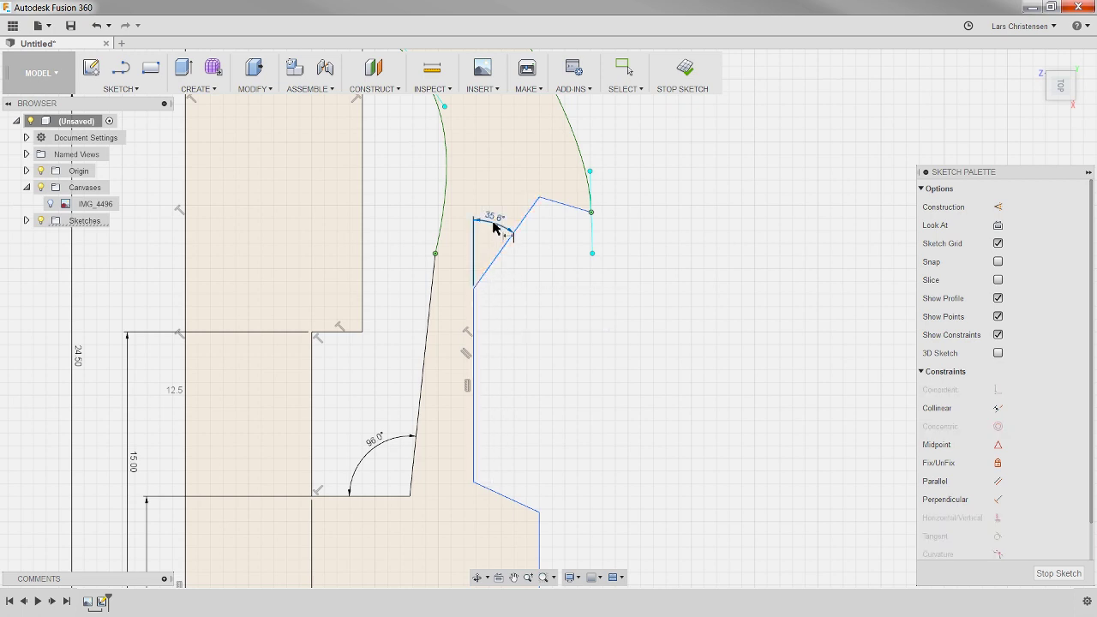
{"action": "left_click", "coordinate": [494, 226]}
{"action": "type", "text": "38"}
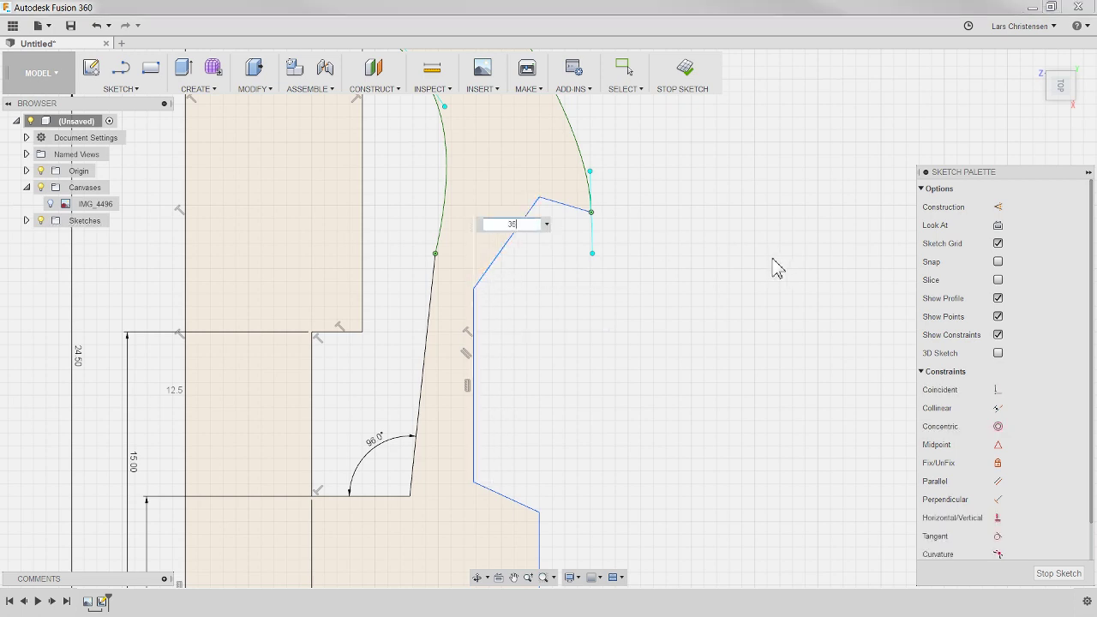
{"action": "key", "text": "Return"}
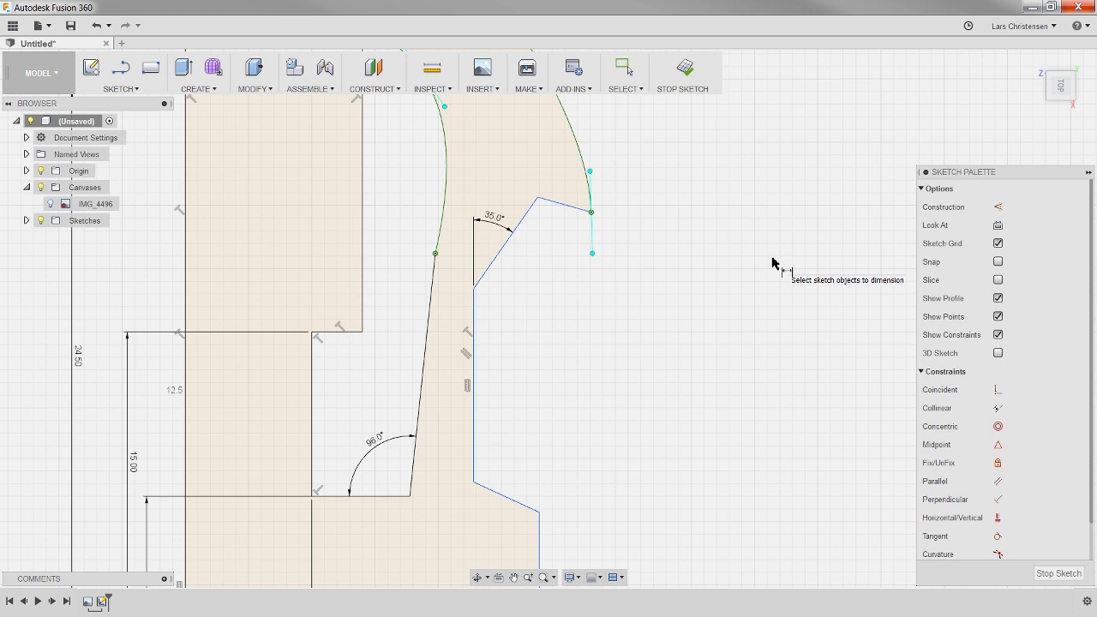
{"action": "left_click", "coordinate": [532, 214]}
{"action": "key", "text": "d"}
{"action": "left_click", "coordinate": [558, 204]}
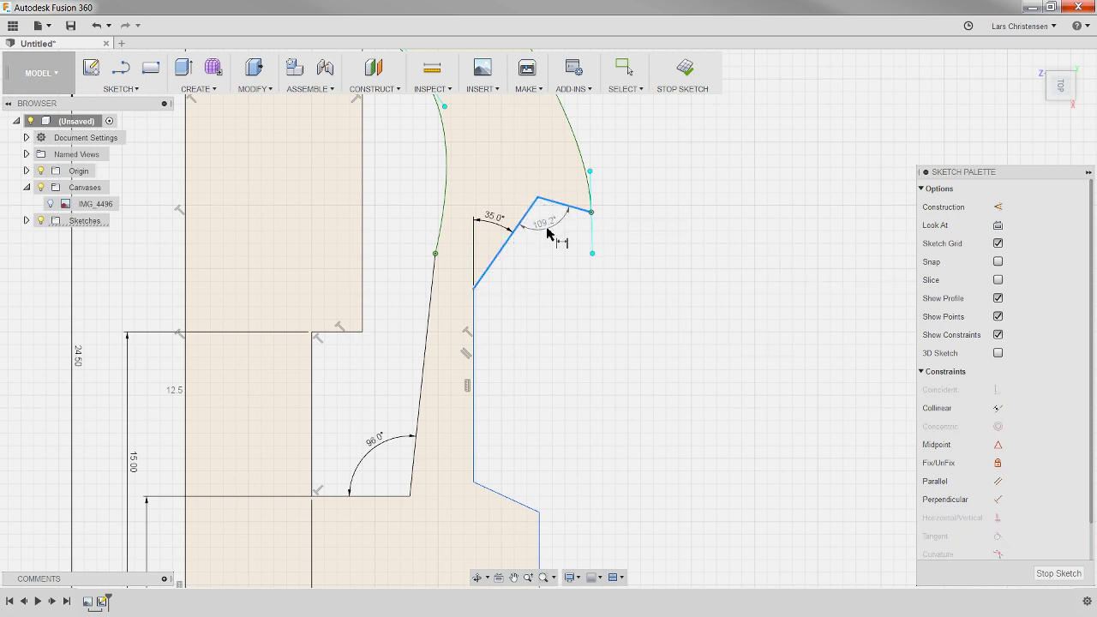
{"action": "left_click", "coordinate": [549, 231]}
{"action": "type", "text": "1"}
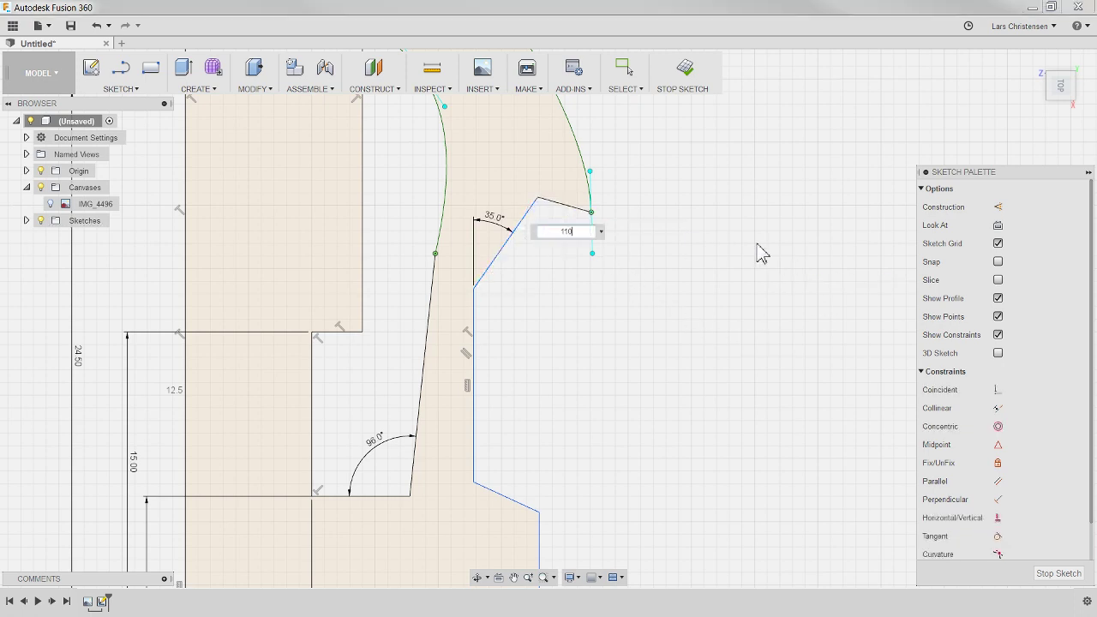
{"action": "type", "text": "10"}
{"action": "key", "text": "Return"}
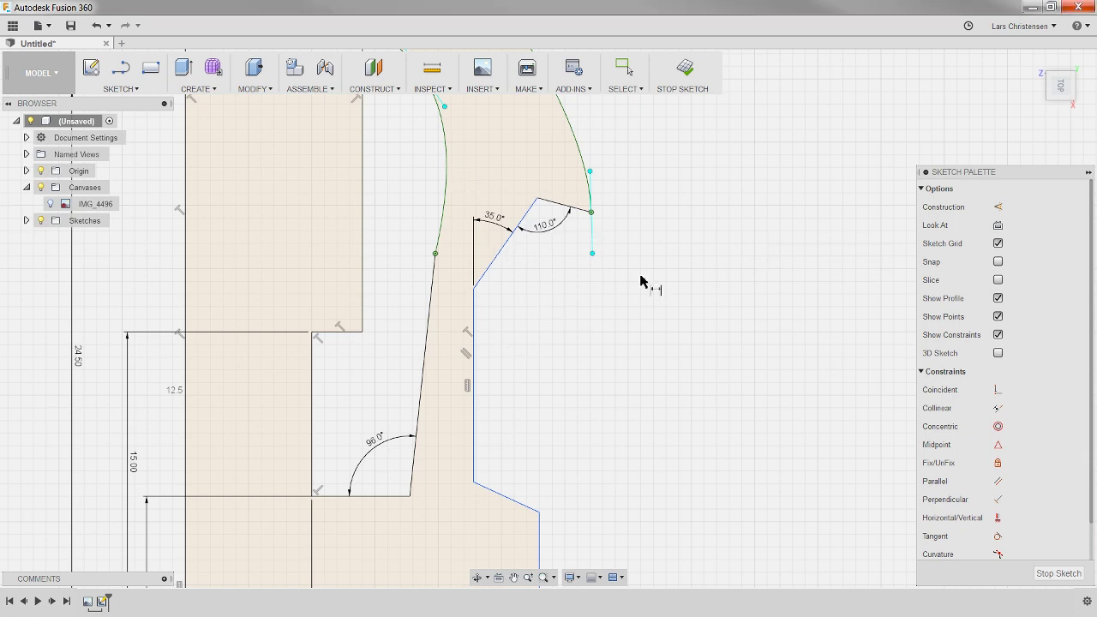
{"action": "scroll", "coordinate": [622, 233], "scroll_direction": "down", "scroll_amount": 2}
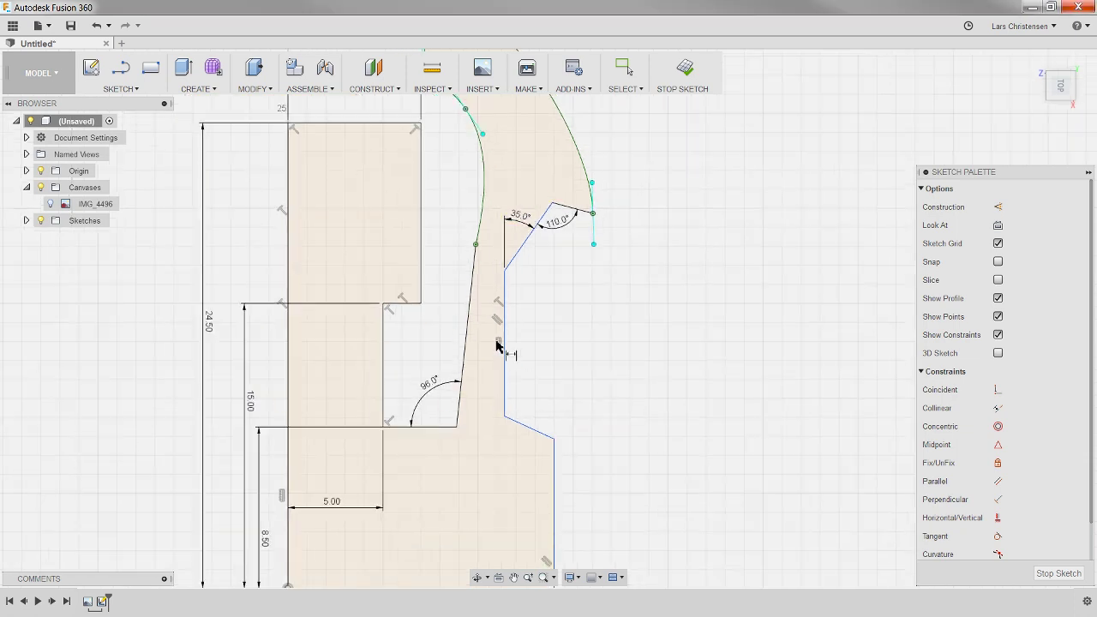
Step: Dimension the spline 7 mm from the left vertical line and 11 mm to its top
{"action": "key", "text": "d"}
{"action": "left_click", "coordinate": [288, 380]}
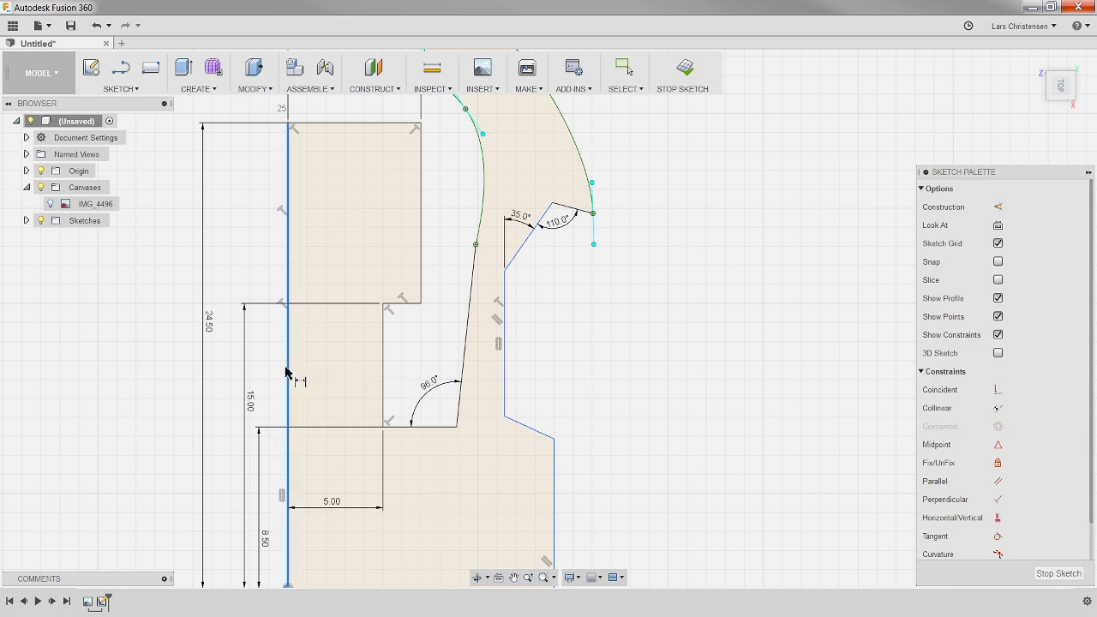
{"action": "left_click", "coordinate": [499, 360]}
{"action": "left_click", "coordinate": [472, 274]}
{"action": "type", "text": "7"}
{"action": "key", "text": "Return"}
{"action": "scroll", "coordinate": [429, 355], "scroll_direction": "down", "scroll_amount": 2}
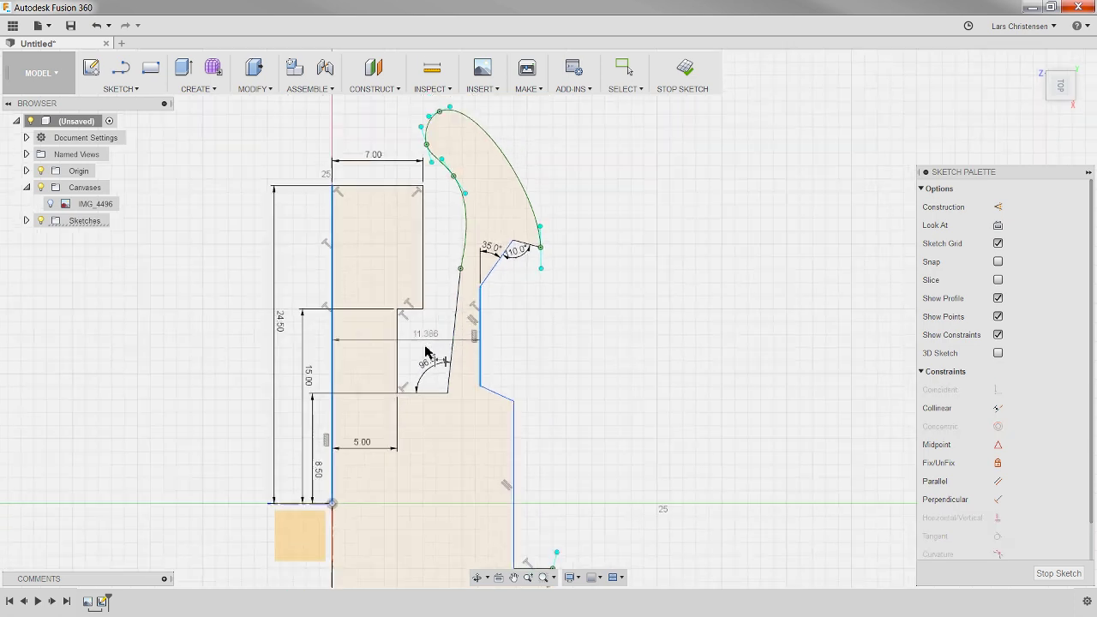
{"action": "left_click", "coordinate": [436, 165]}
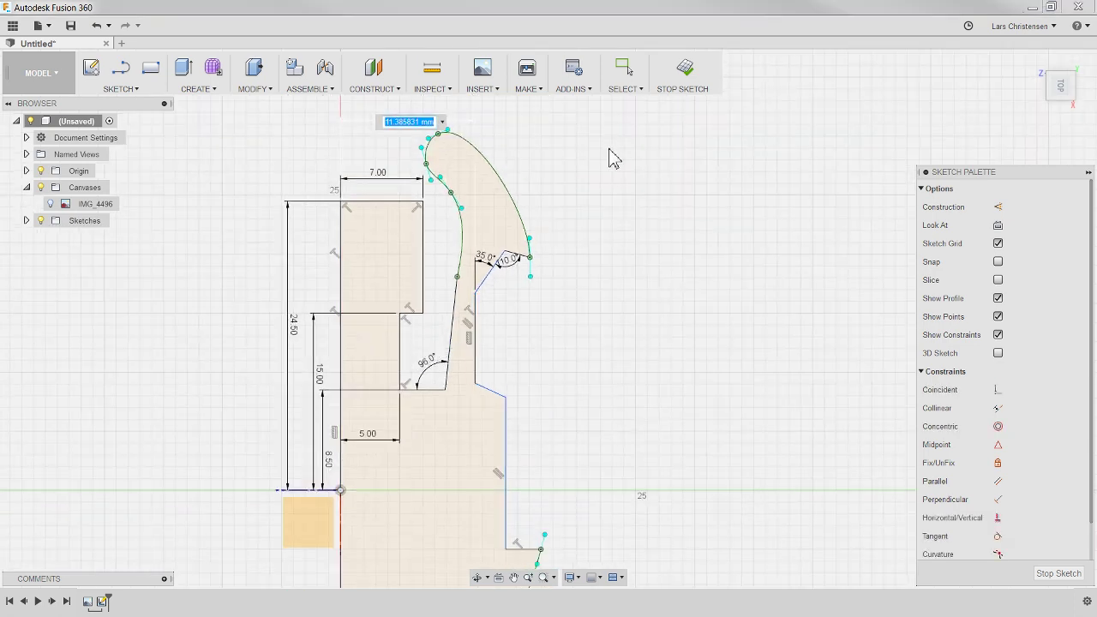
{"action": "type", "text": "11"}
{"action": "key", "text": "Return"}
{"action": "scroll", "coordinate": [529, 277], "scroll_direction": "up", "scroll_amount": 3}
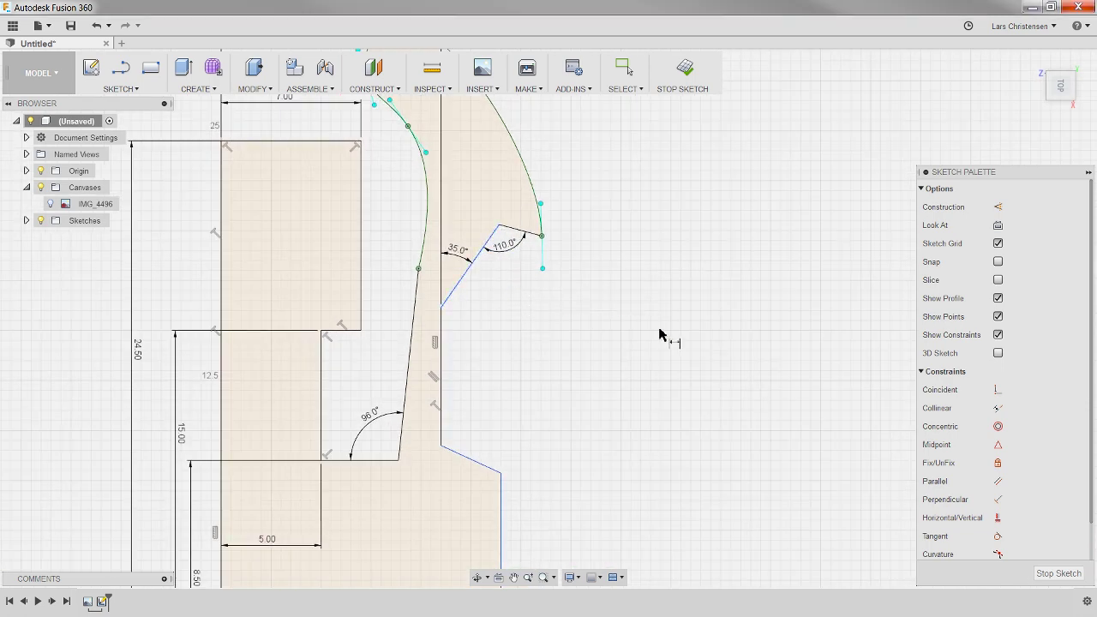
{"action": "scroll", "coordinate": [634, 243], "scroll_direction": "down", "scroll_amount": 1}
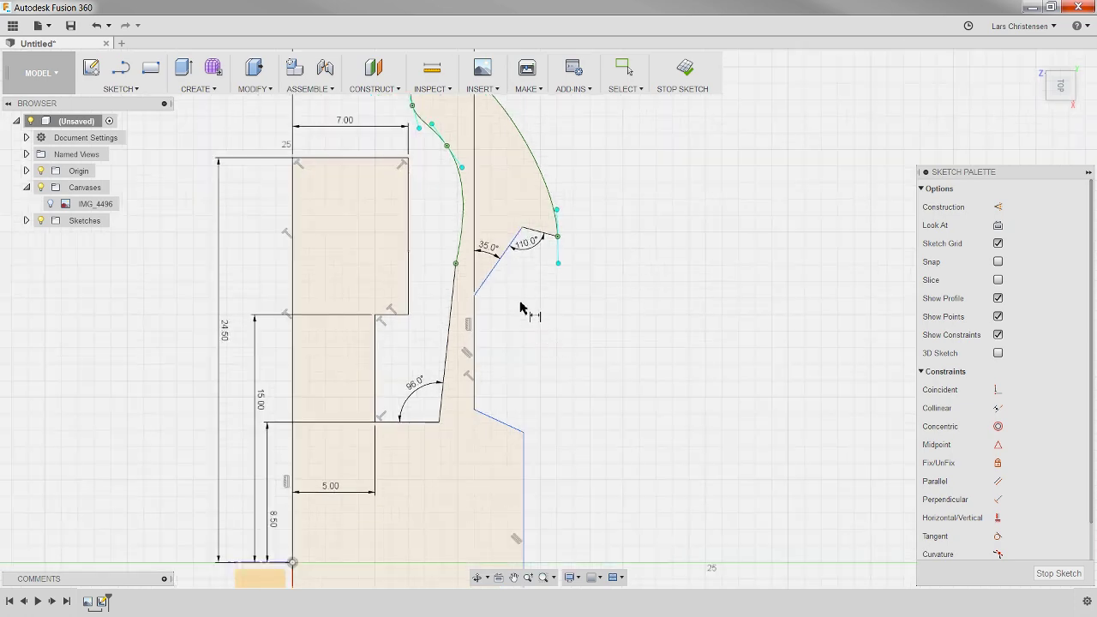
Step: Move the diagonal edge's endpoint lower on the profile
{"action": "key", "text": "Escape"}
{"action": "scroll", "coordinate": [449, 289], "scroll_direction": "up", "scroll_amount": 3}
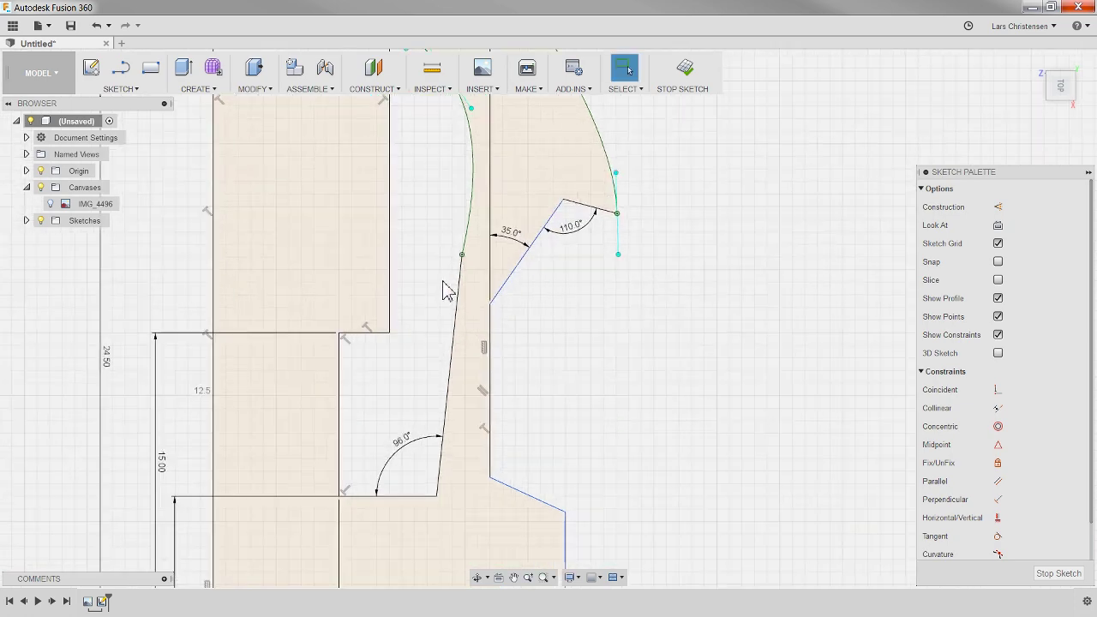
{"action": "mouse_move", "coordinate": [512, 314]}
{"action": "left_mouse_down"}
{"action": "mouse_move", "coordinate": [523, 254]}
{"action": "mouse_move", "coordinate": [529, 423]}
{"action": "mouse_move", "coordinate": [517, 313]}
{"action": "left_mouse_up"}
{"action": "key", "text": "Escape"}
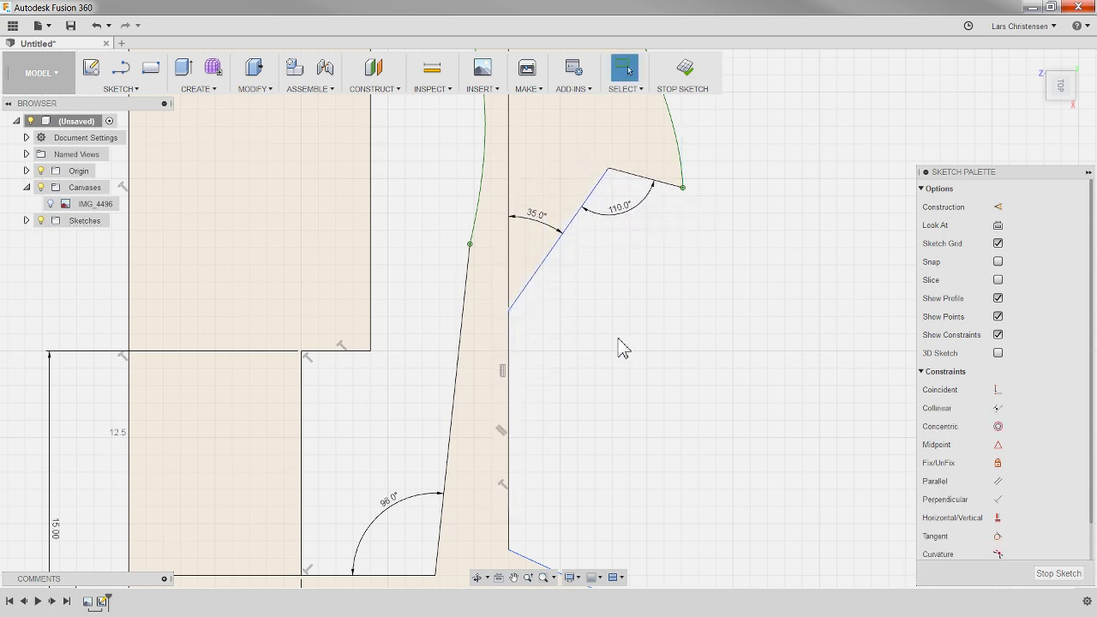
{"action": "key", "text": "d"}
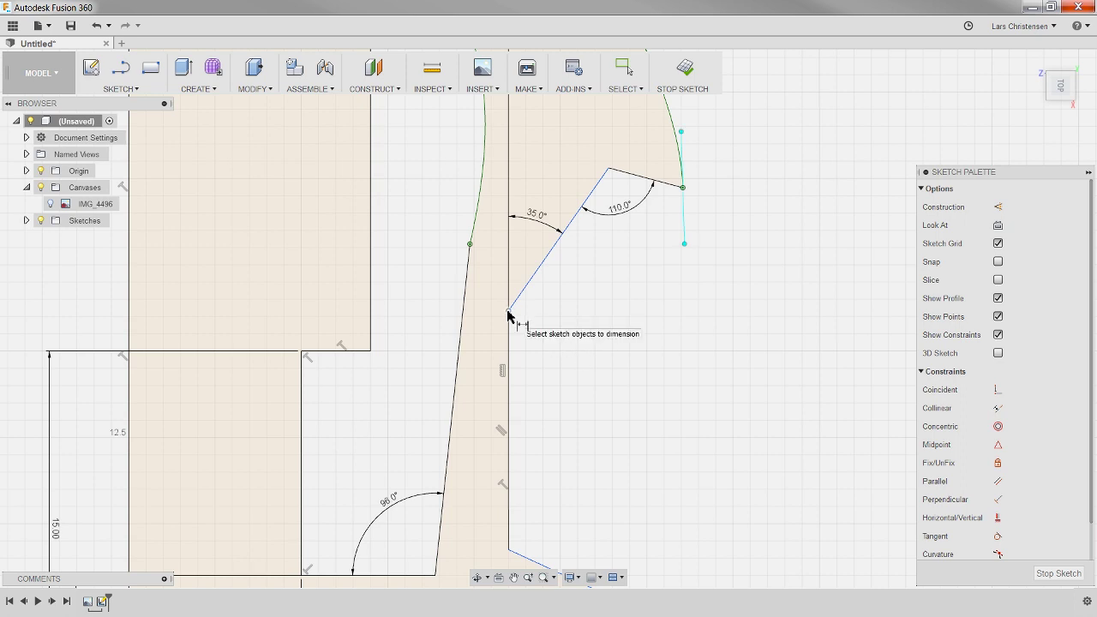
{"action": "scroll", "coordinate": [506, 311], "scroll_direction": "down", "scroll_amount": 5}
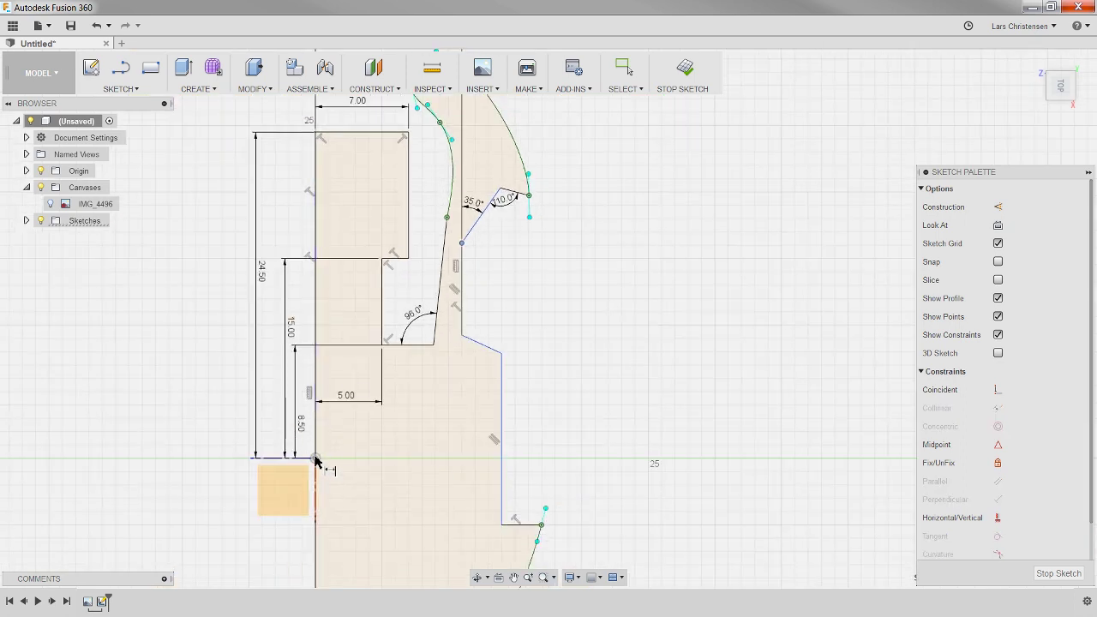
Step: Add a 16 mm vertical dimension from the origin and a 115° edge angle
{"action": "left_click", "coordinate": [315, 462]}
{"action": "left_click", "coordinate": [619, 358]}
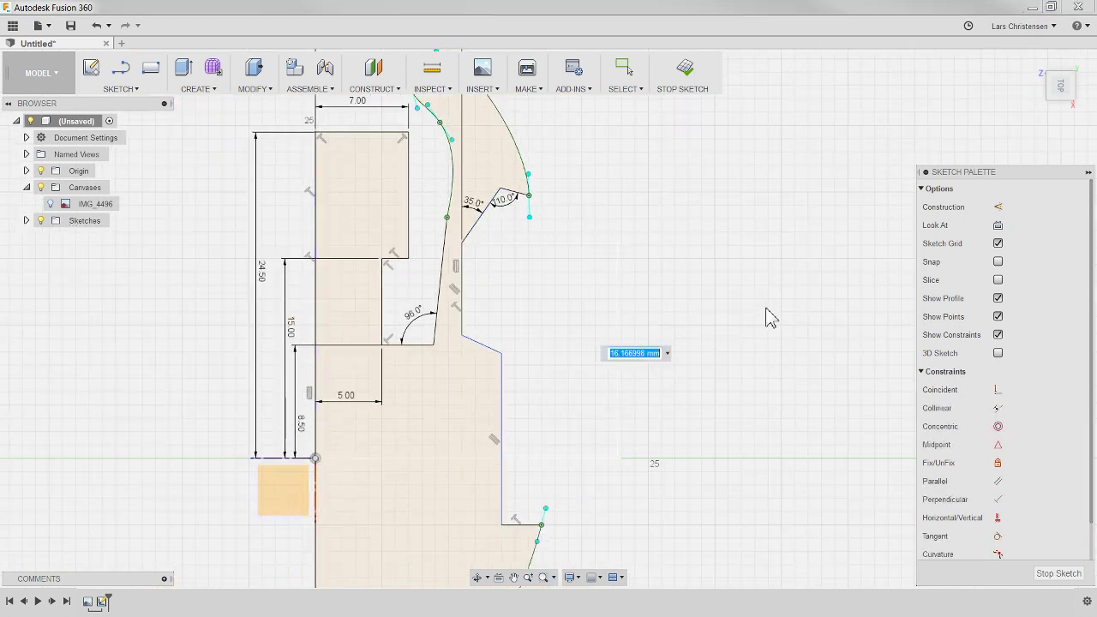
{"action": "type", "text": "16"}
{"action": "key", "text": "Return"}
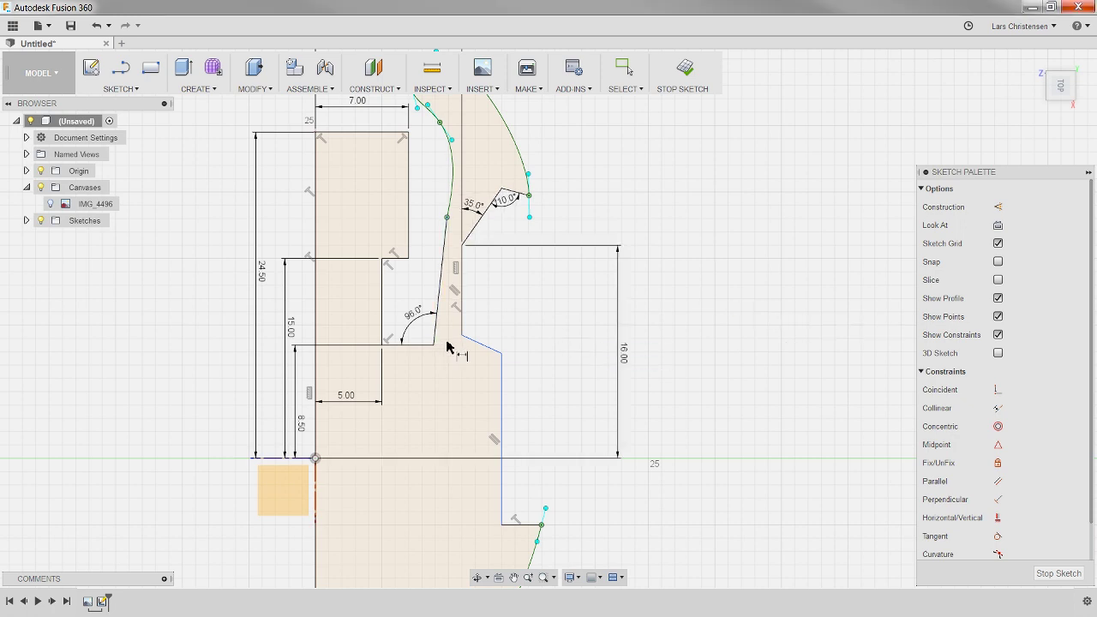
{"action": "scroll", "coordinate": [456, 344], "scroll_direction": "up", "scroll_amount": 3}
{"action": "left_click", "coordinate": [467, 314]}
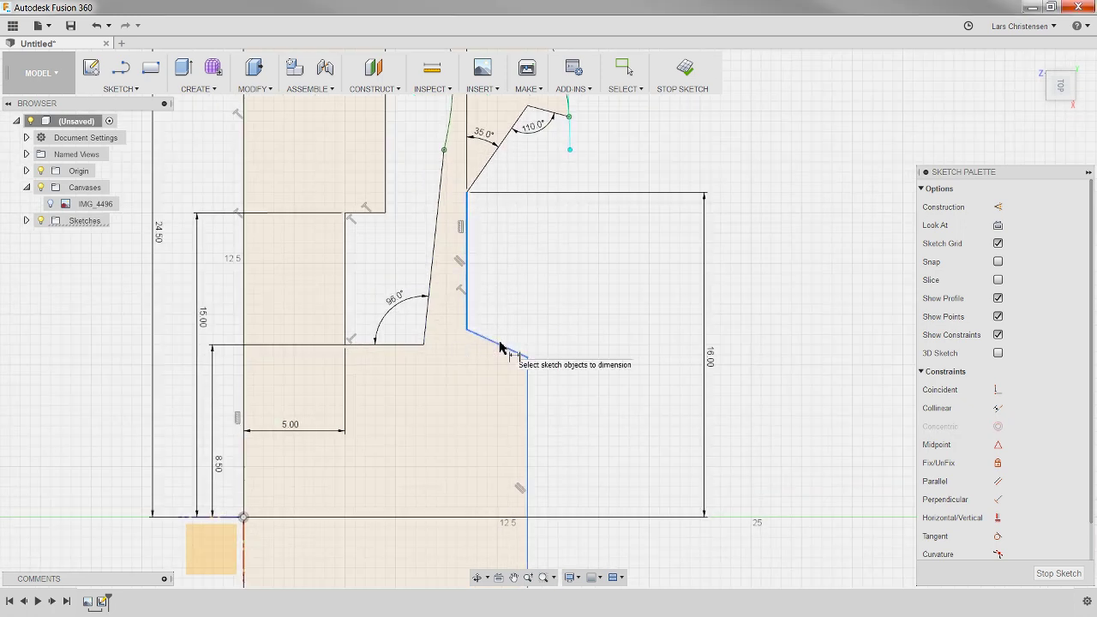
{"action": "left_click", "coordinate": [514, 351]}
{"action": "left_click", "coordinate": [514, 300]}
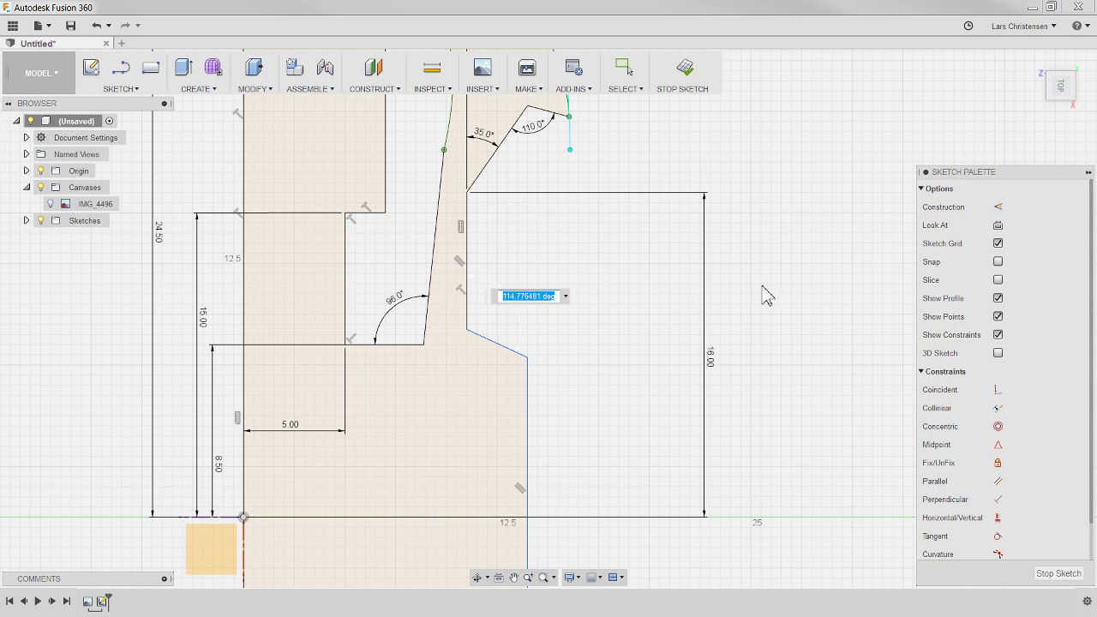
{"action": "type", "text": "115"}
{"action": "key", "text": "Return"}
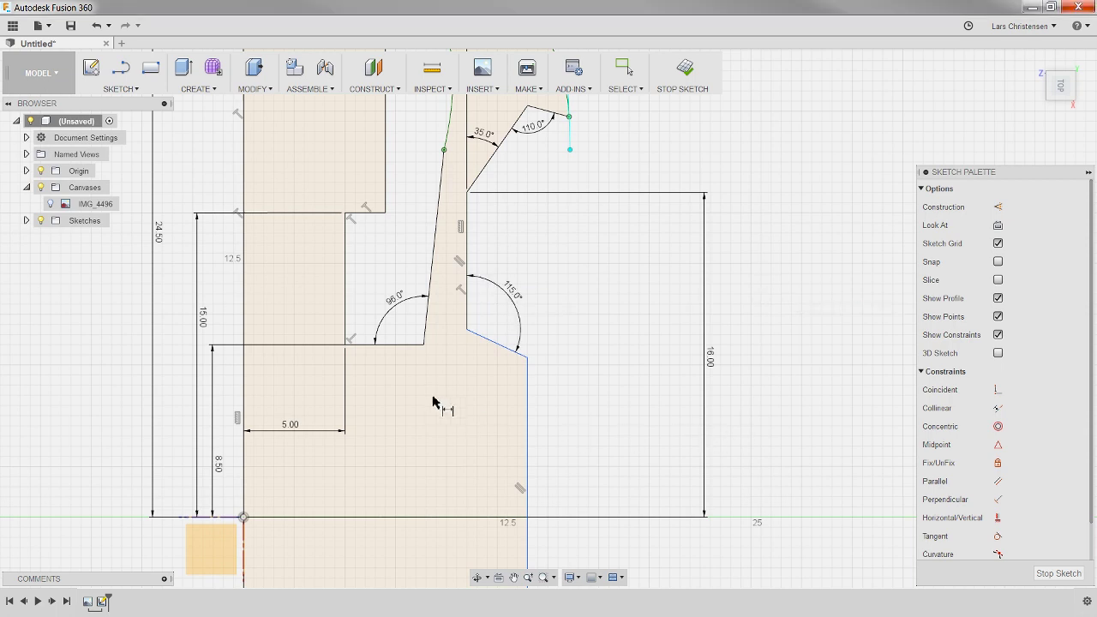
Step: Add a 9 mm height to the slanted edge's end and a 14 mm horizontal width
{"action": "scroll", "coordinate": [434, 404], "scroll_direction": "up", "scroll_amount": 2}
{"action": "left_click", "coordinate": [476, 313]}
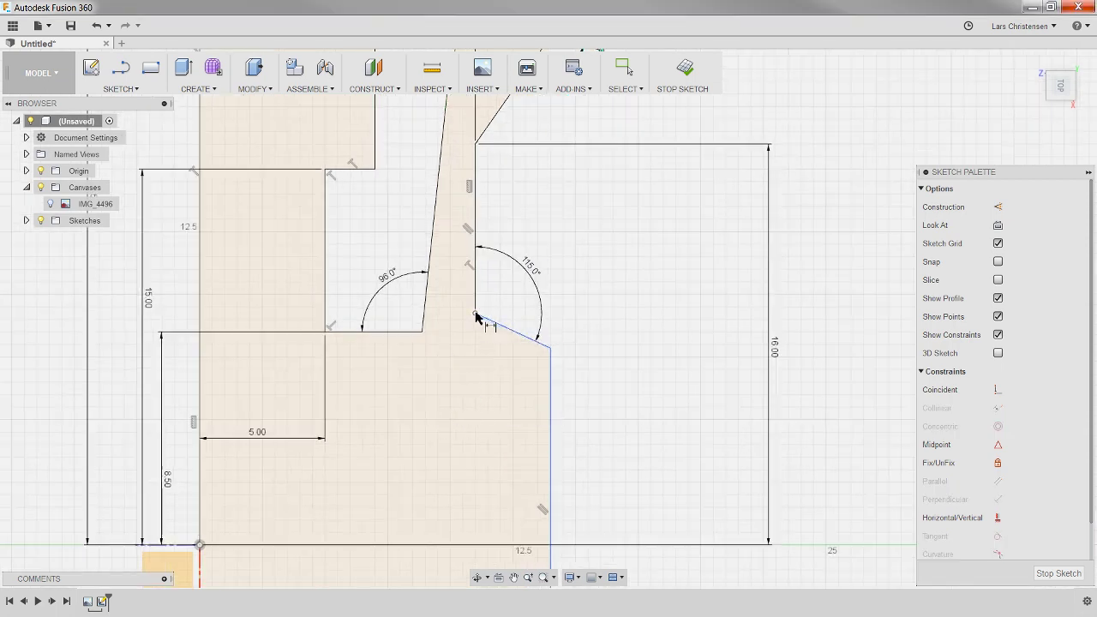
{"action": "left_click", "coordinate": [200, 545]}
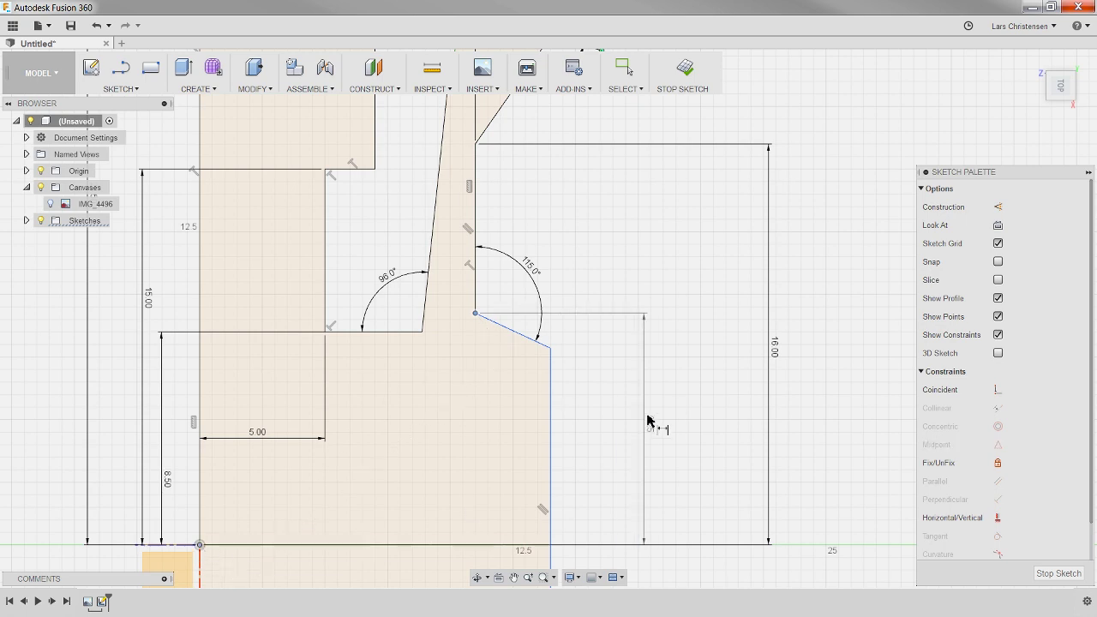
{"action": "left_click", "coordinate": [620, 391]}
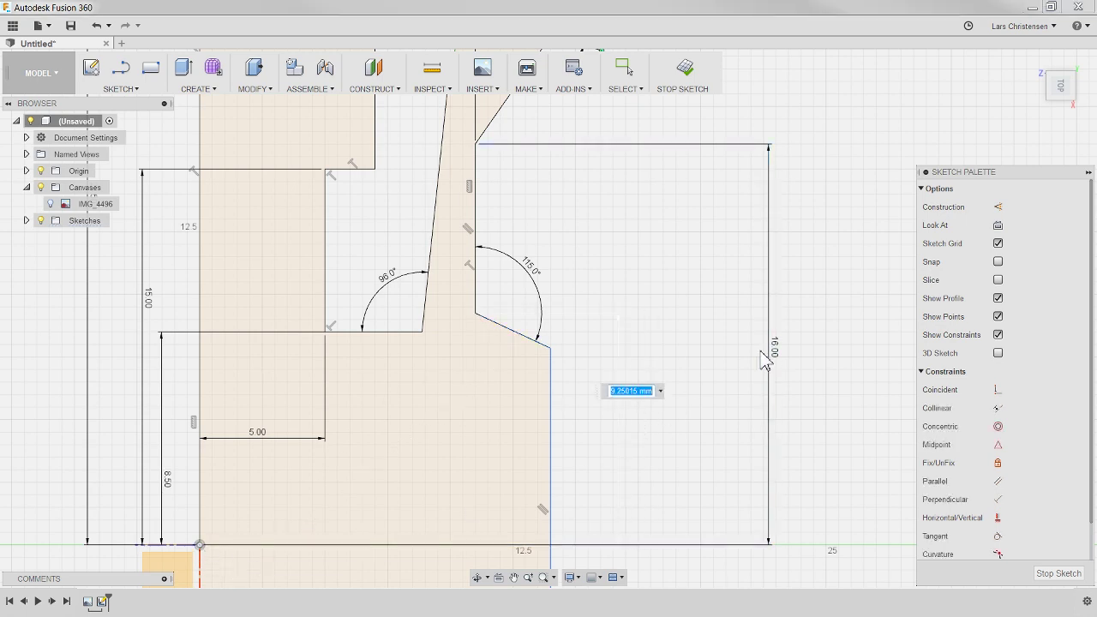
{"action": "type", "text": "9"}
{"action": "key", "text": "Return"}
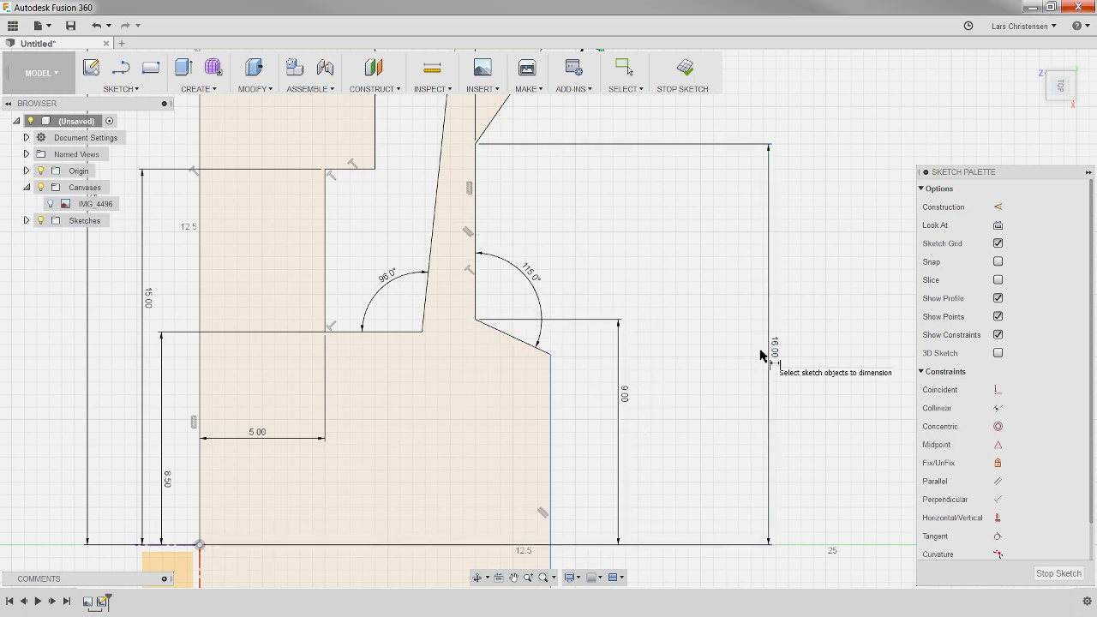
{"action": "scroll", "coordinate": [539, 206], "scroll_direction": "down", "scroll_amount": 2}
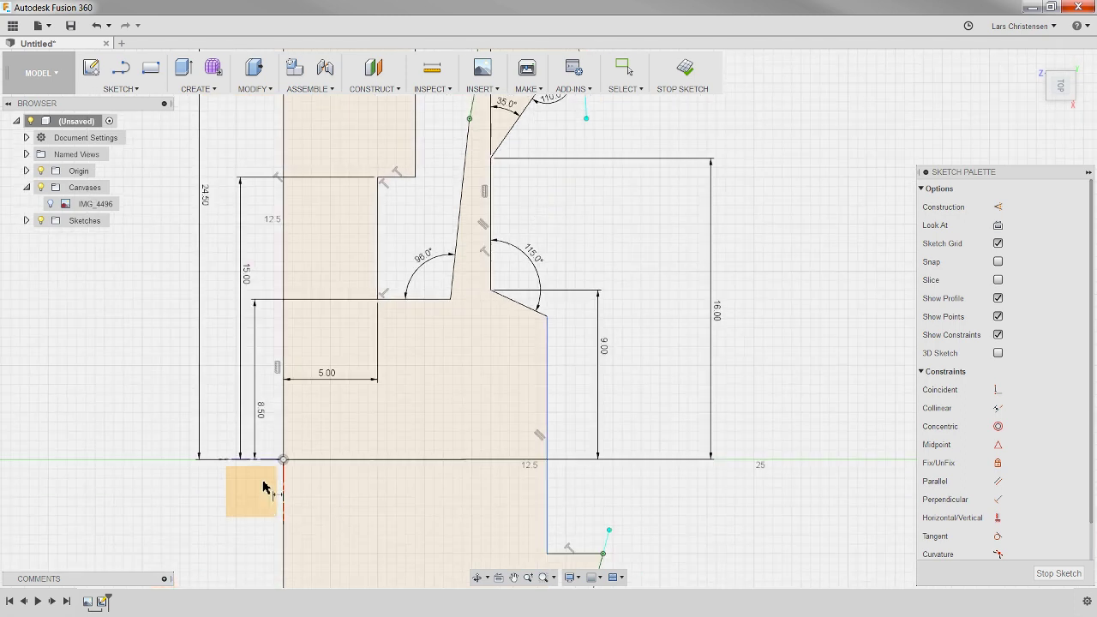
{"action": "left_click", "coordinate": [283, 441]}
{"action": "left_click", "coordinate": [547, 415]}
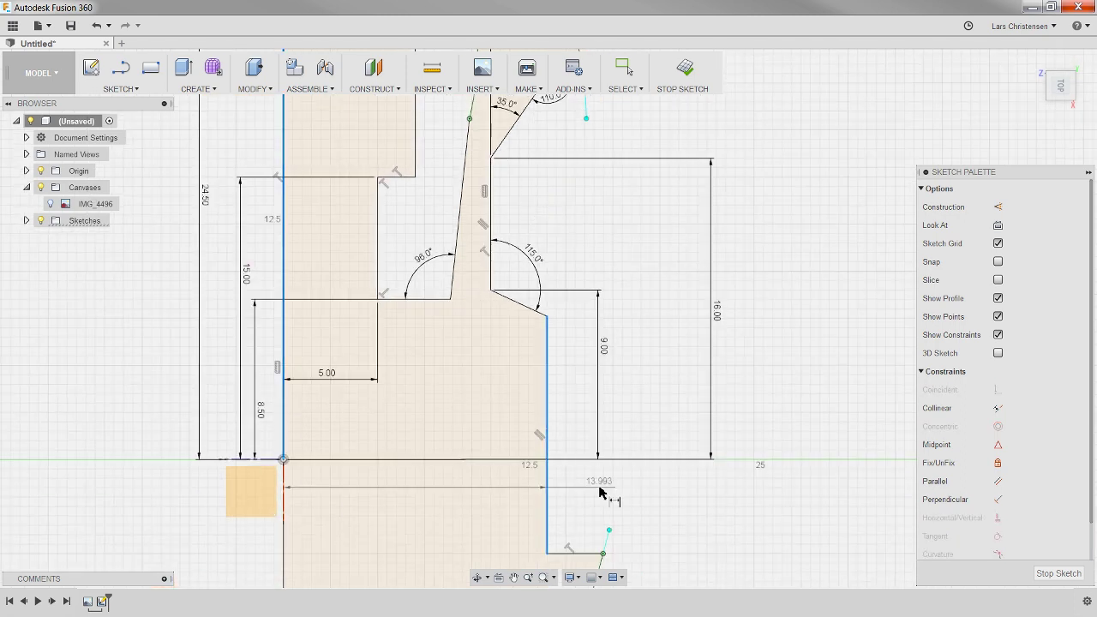
{"action": "left_click", "coordinate": [604, 484]}
{"action": "type", "text": "14"}
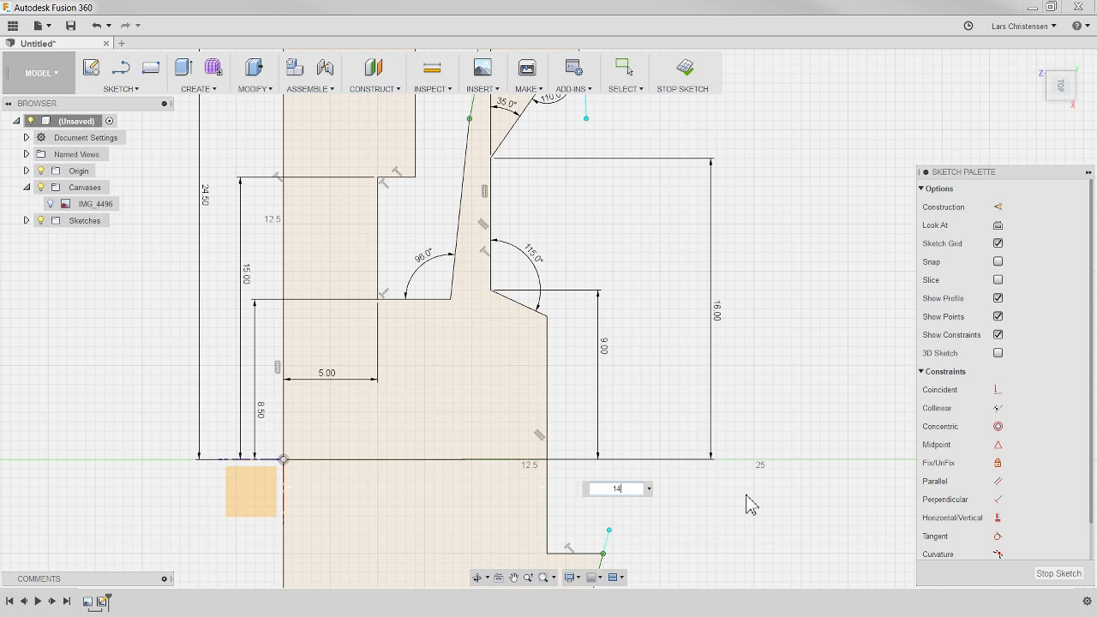
{"action": "key", "text": "Return"}
{"action": "scroll", "coordinate": [458, 350], "scroll_direction": "down", "scroll_amount": 4}
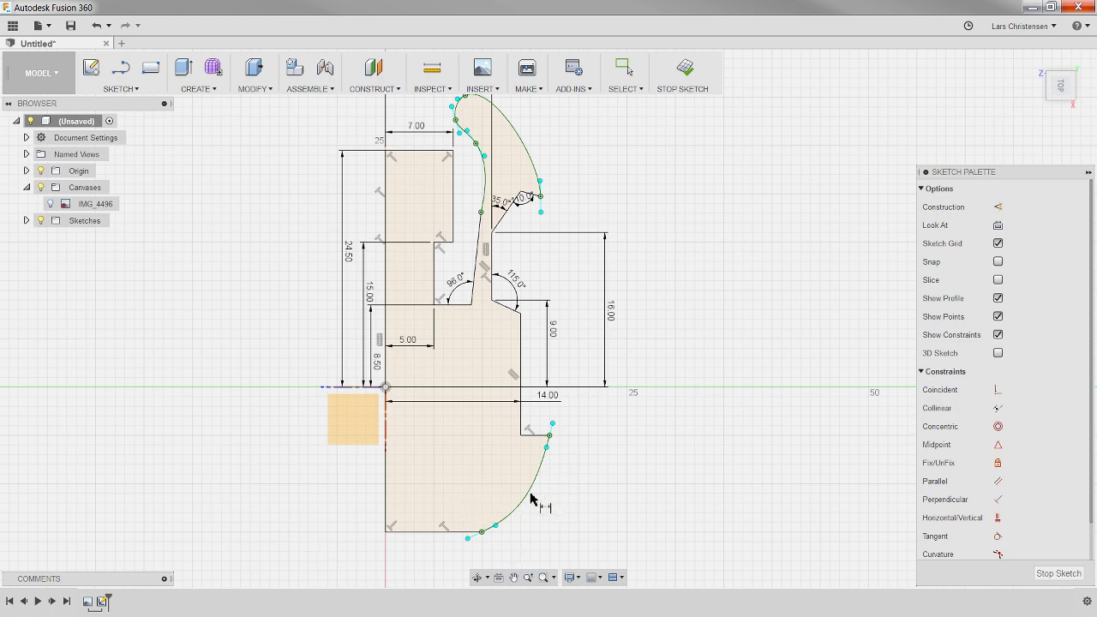
{"action": "scroll", "coordinate": [416, 558], "scroll_direction": "up", "scroll_amount": 3}
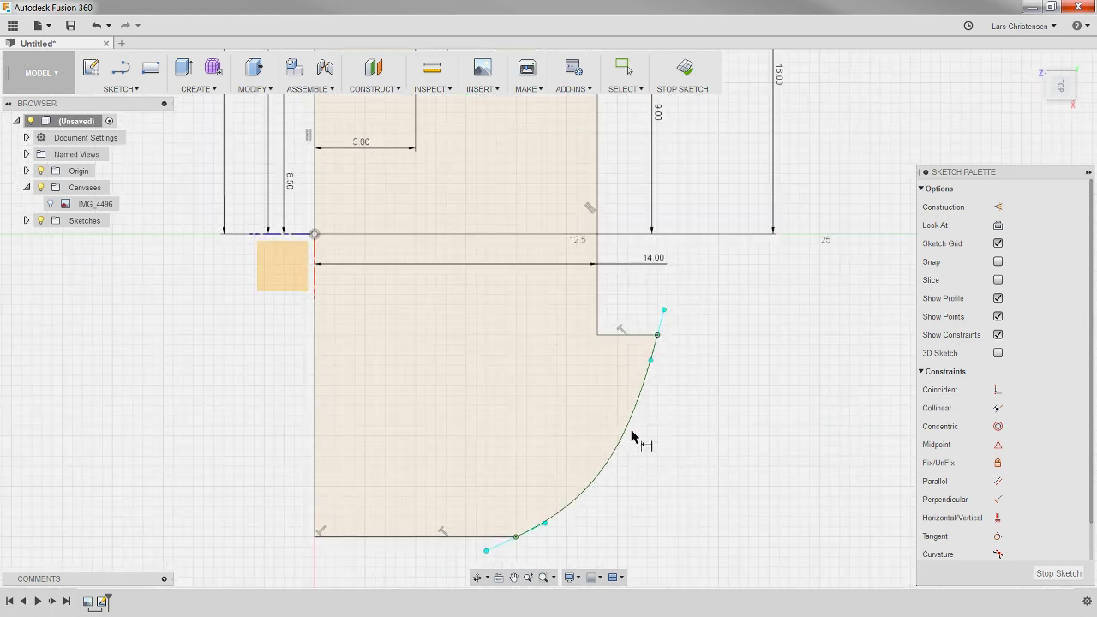
{"action": "scroll", "coordinate": [485, 433], "scroll_direction": "down", "scroll_amount": 5}
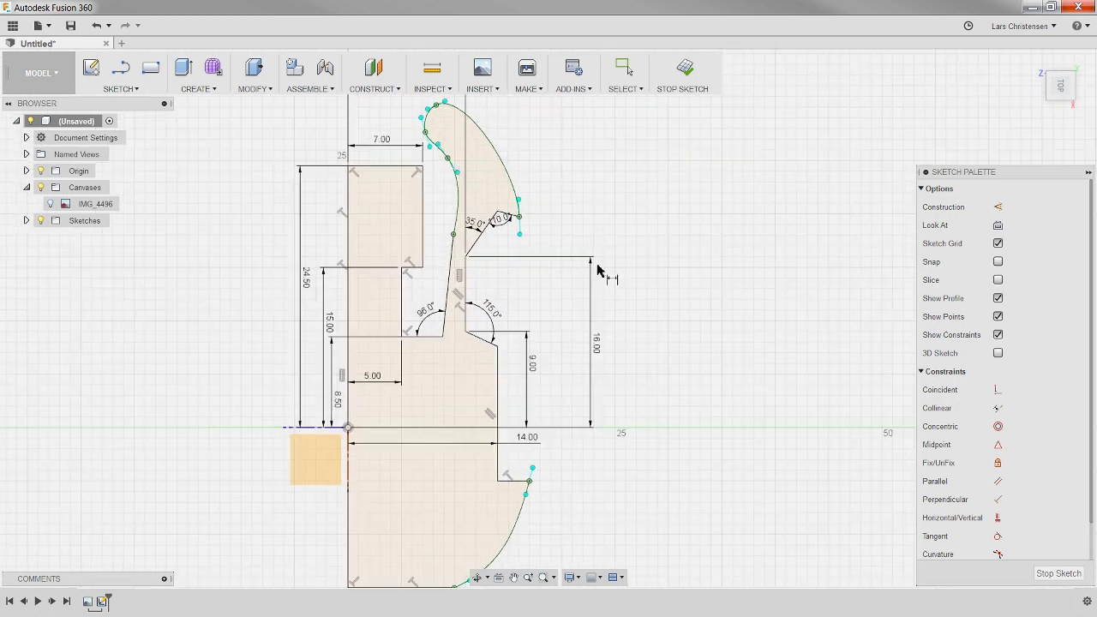
Step: Show the reference photo behind the sketch and change the 11.00 hook width to 12
{"action": "left_click", "coordinate": [51, 204]}
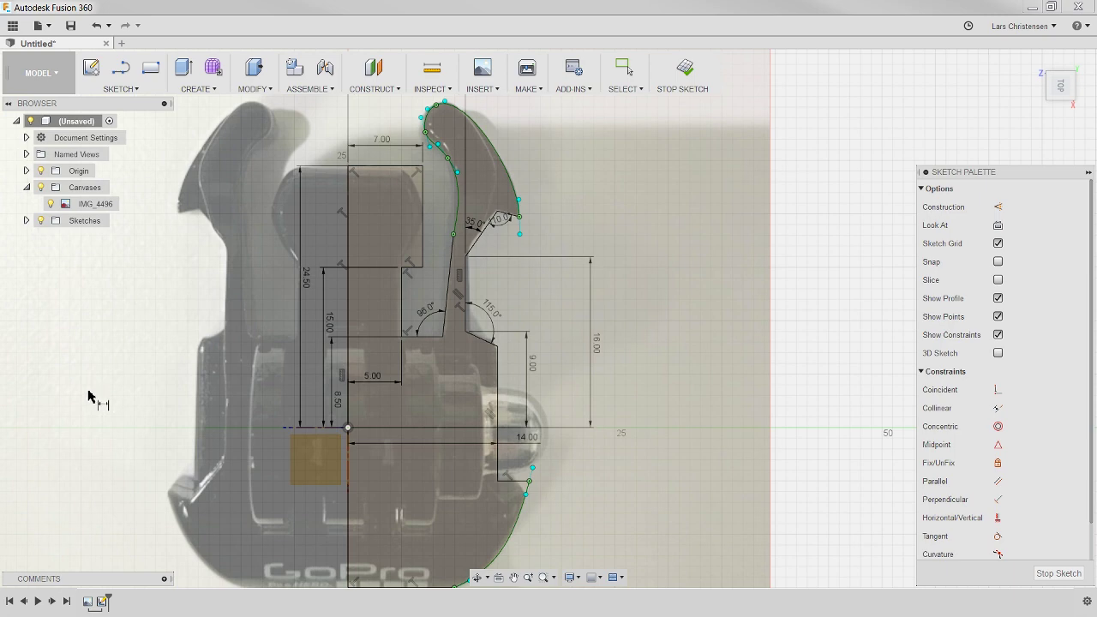
{"action": "scroll", "coordinate": [341, 331], "scroll_direction": "up", "scroll_amount": 2}
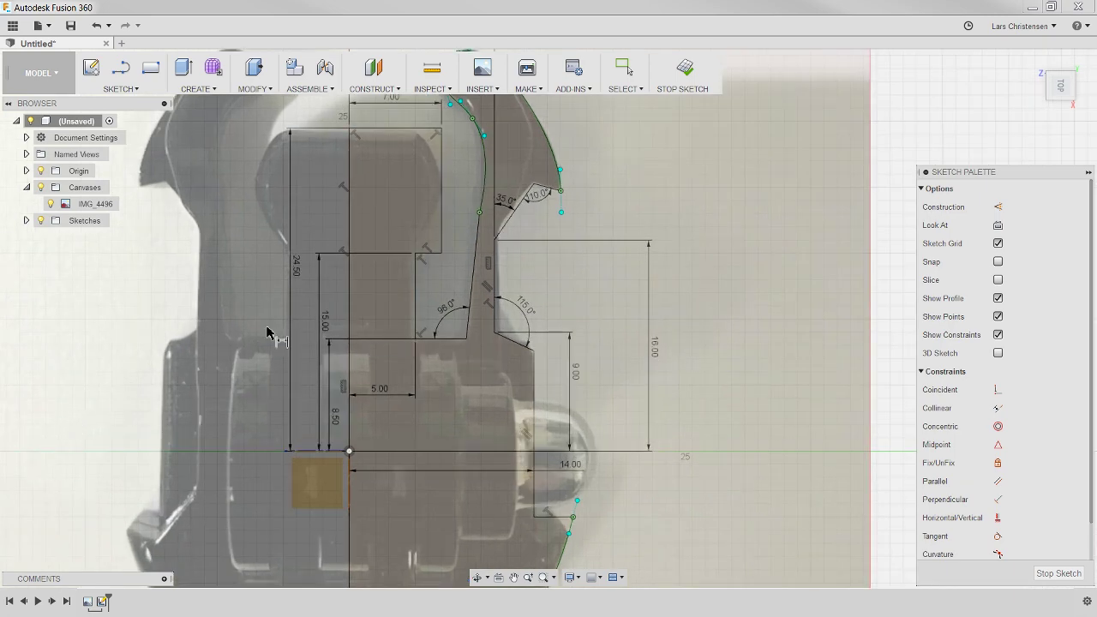
{"action": "scroll", "coordinate": [377, 137], "scroll_direction": "up", "scroll_amount": 2}
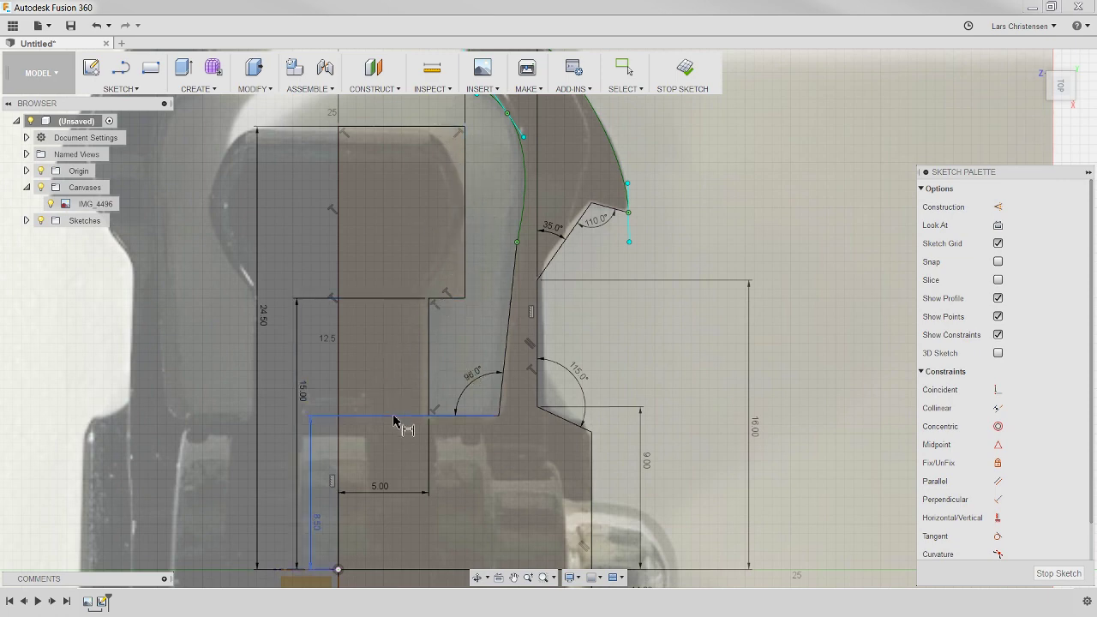
{"action": "middle_click_drag", "start_coordinate": [399, 423], "coordinate": [318, 539]}
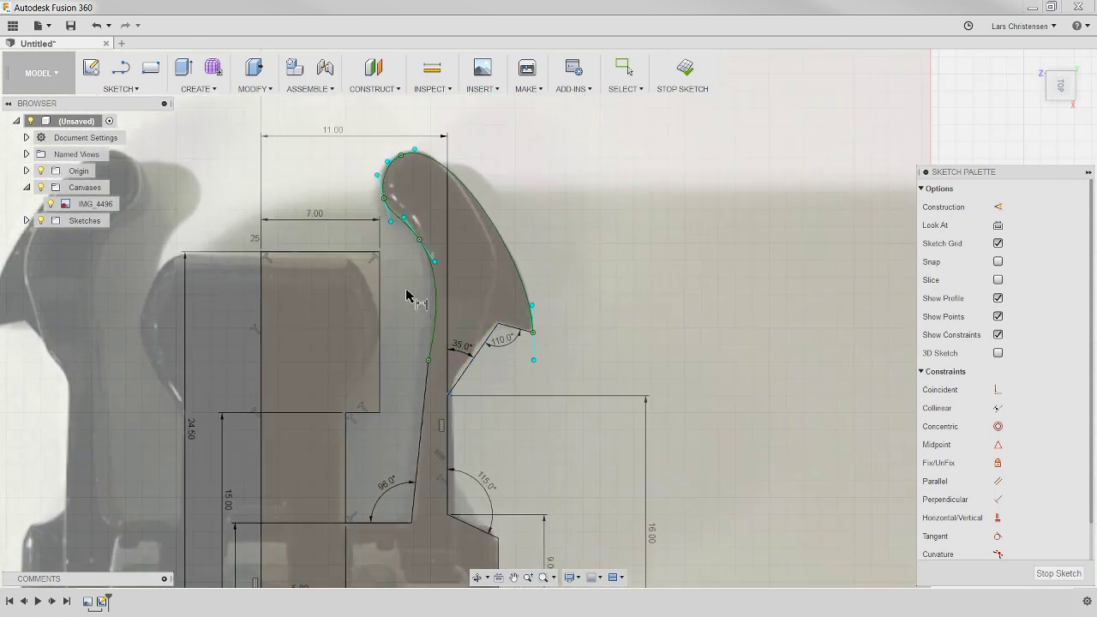
{"action": "scroll", "coordinate": [419, 267], "scroll_direction": "down", "scroll_amount": 2}
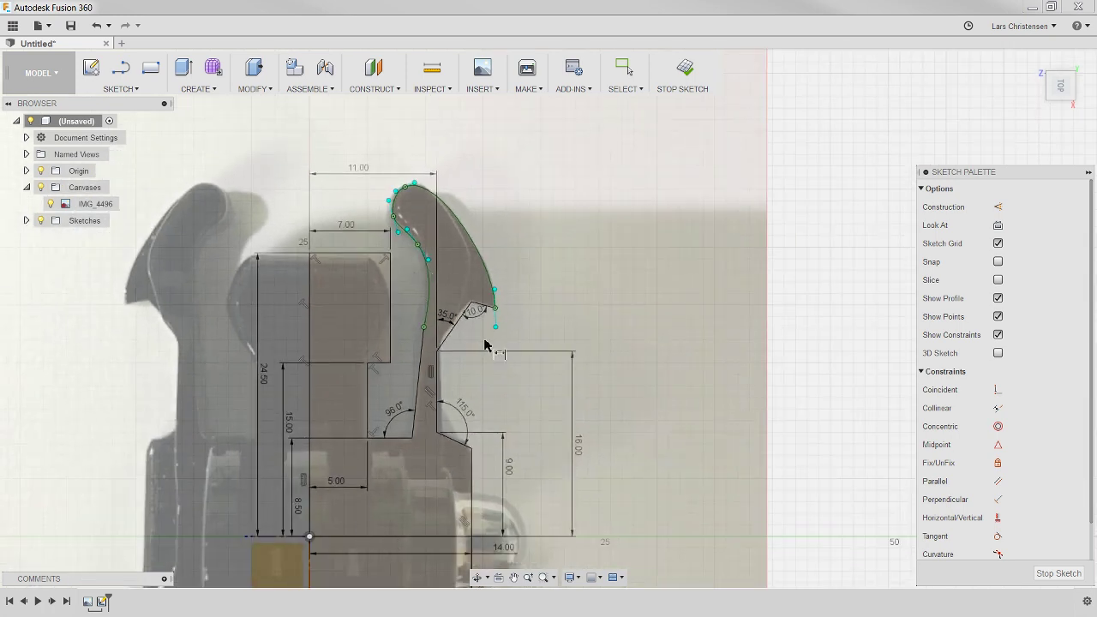
{"action": "scroll", "coordinate": [332, 462], "scroll_direction": "up", "scroll_amount": 2}
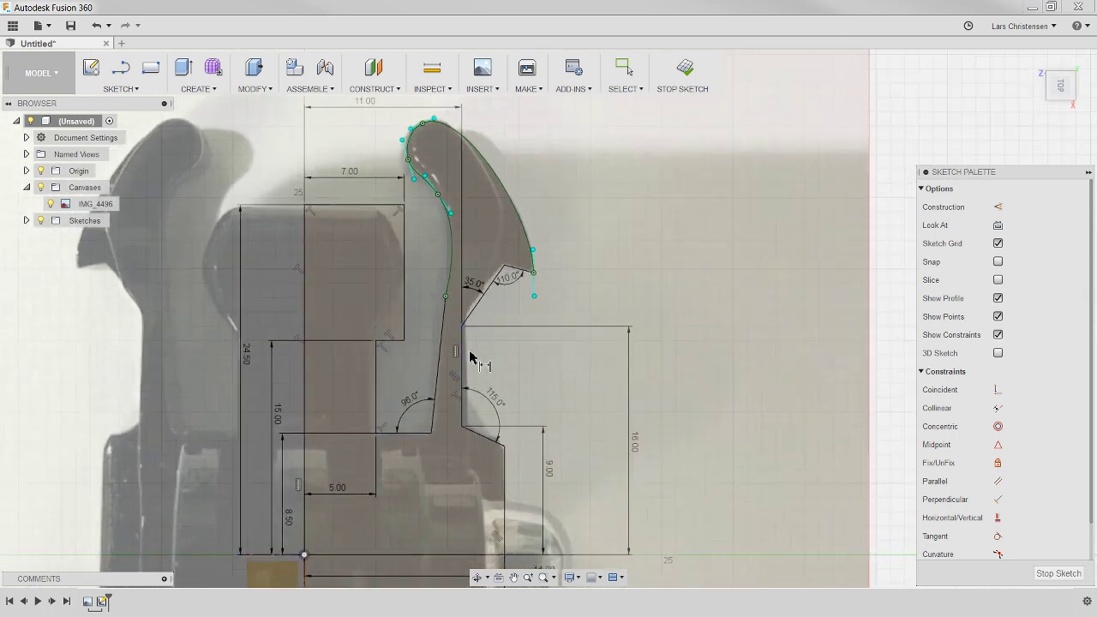
{"action": "double_click", "coordinate": [364, 104]}
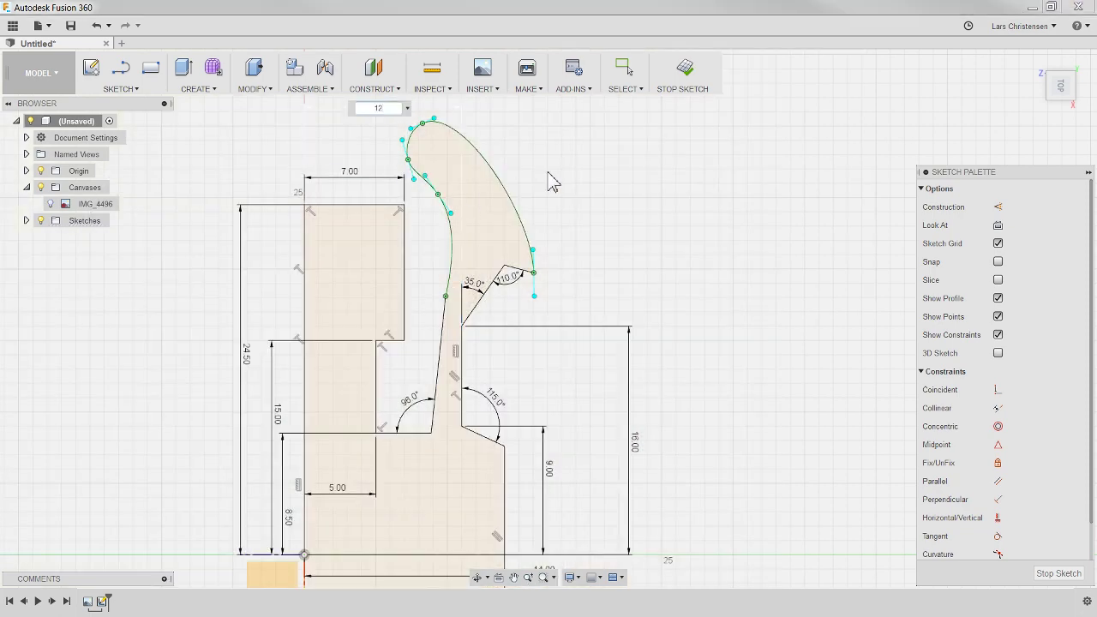
{"action": "type", "text": "12"}
{"action": "key", "text": "Return"}
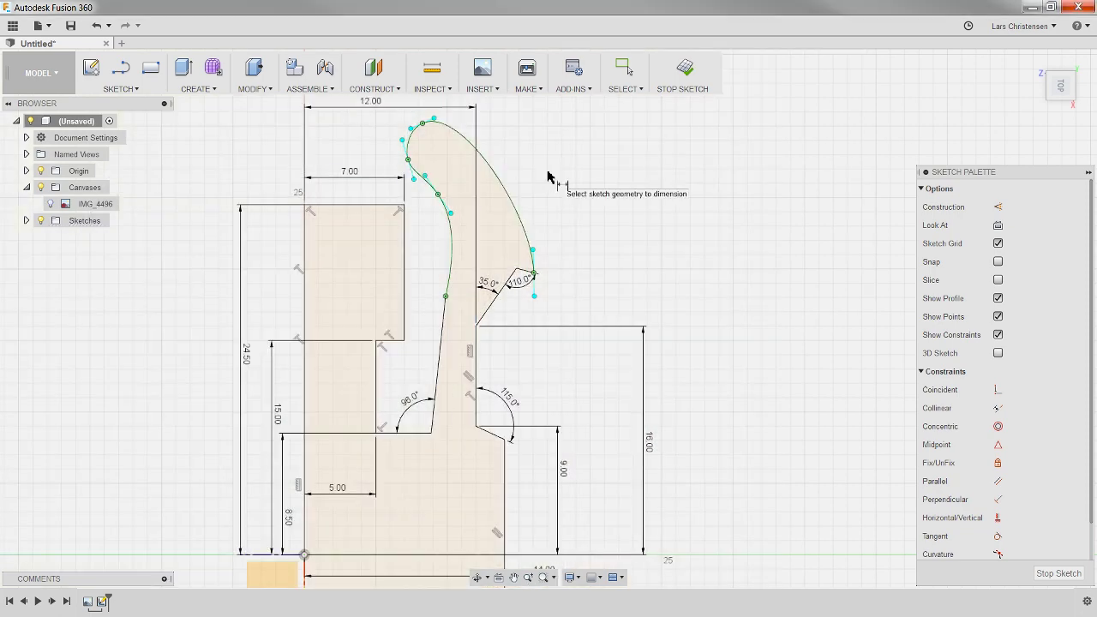
Step: Refine the hook width dimension from 12.00 to 11.5 mm
{"action": "left_click", "coordinate": [50, 205]}
{"action": "left_click", "coordinate": [51, 205]}
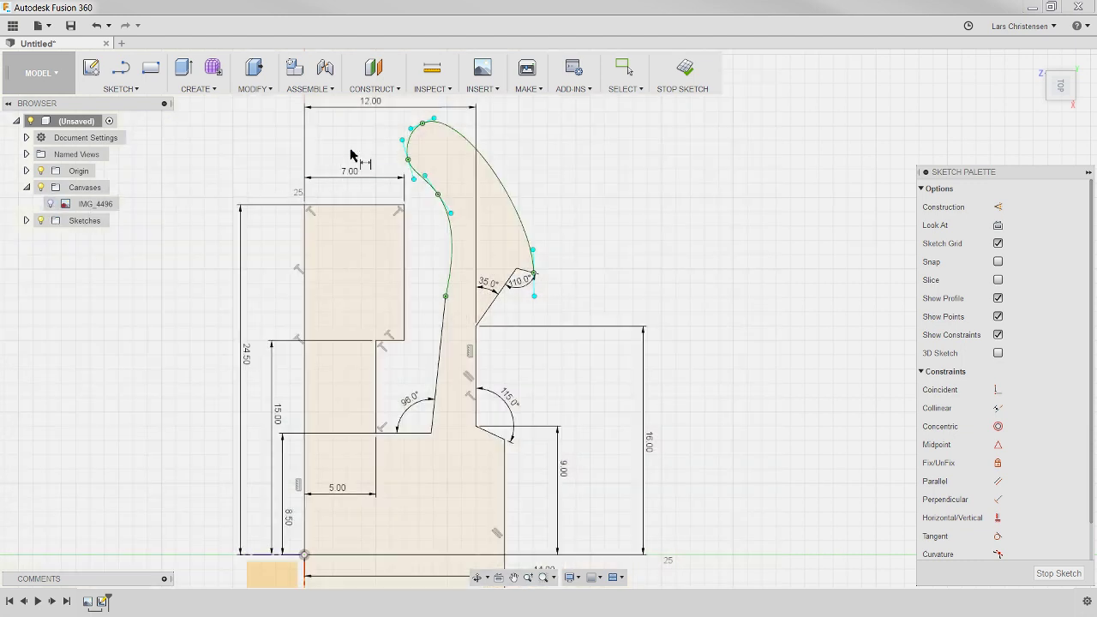
{"action": "double_click", "coordinate": [368, 102]}
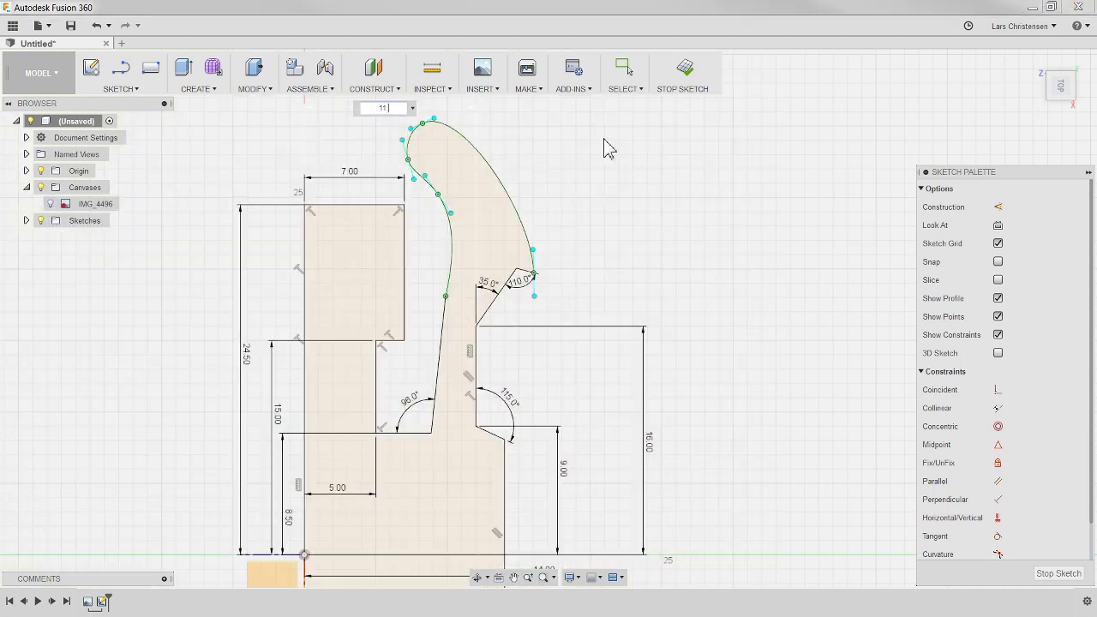
{"action": "type", "text": "11.5"}
{"action": "key", "text": "Return"}
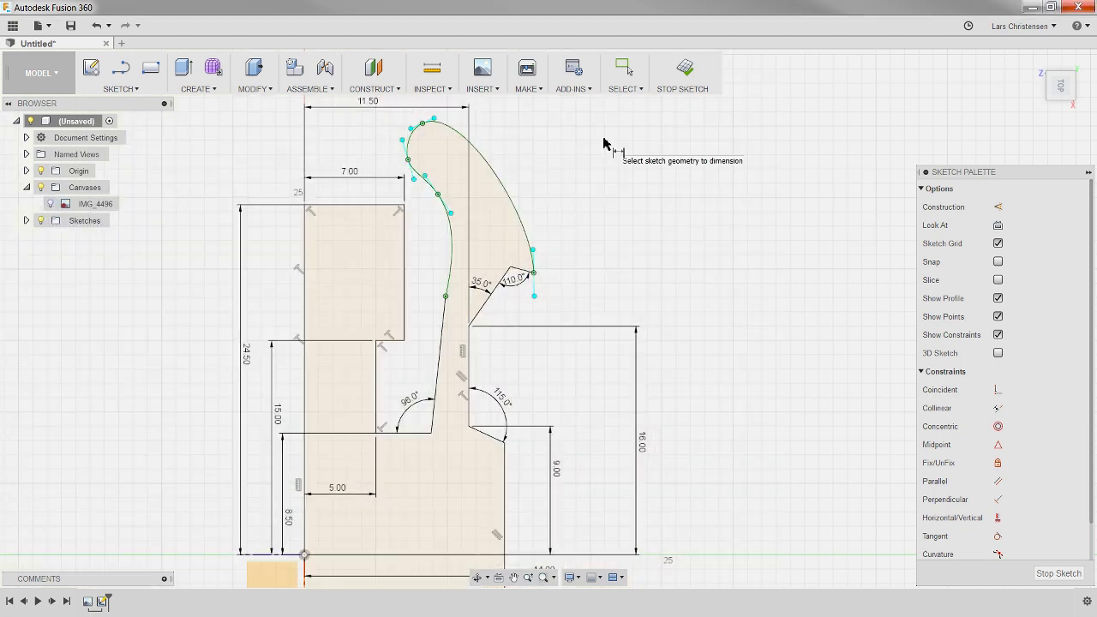
Step: Show the IMG_4496 photo again and change the right-side height from 16.00 to 17
{"action": "left_click", "coordinate": [50, 205]}
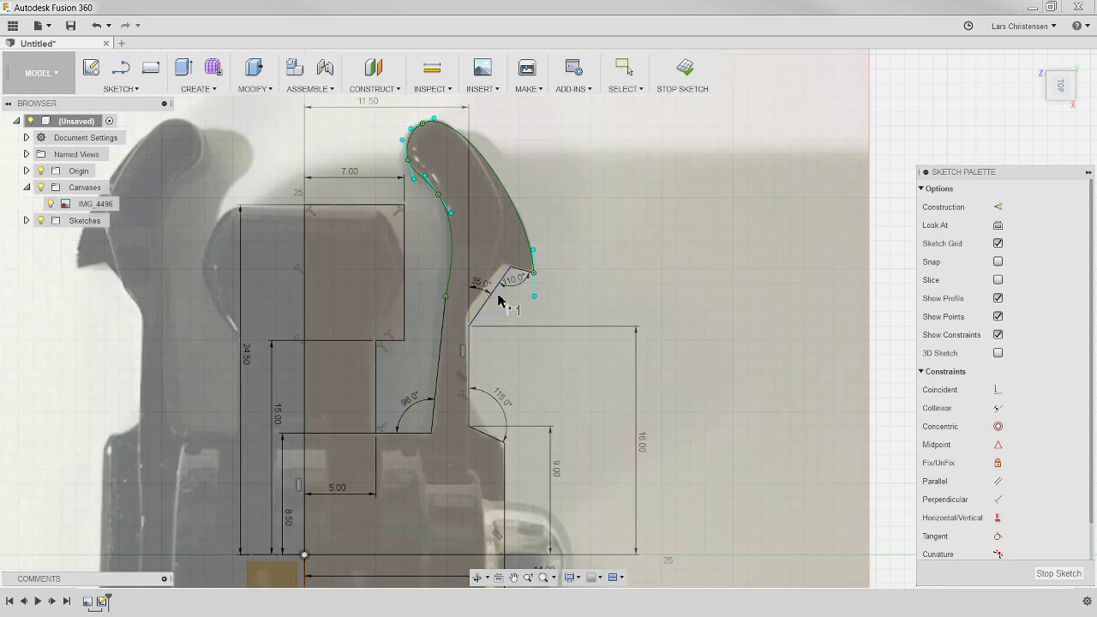
{"action": "scroll", "coordinate": [514, 325], "scroll_direction": "up", "scroll_amount": 3}
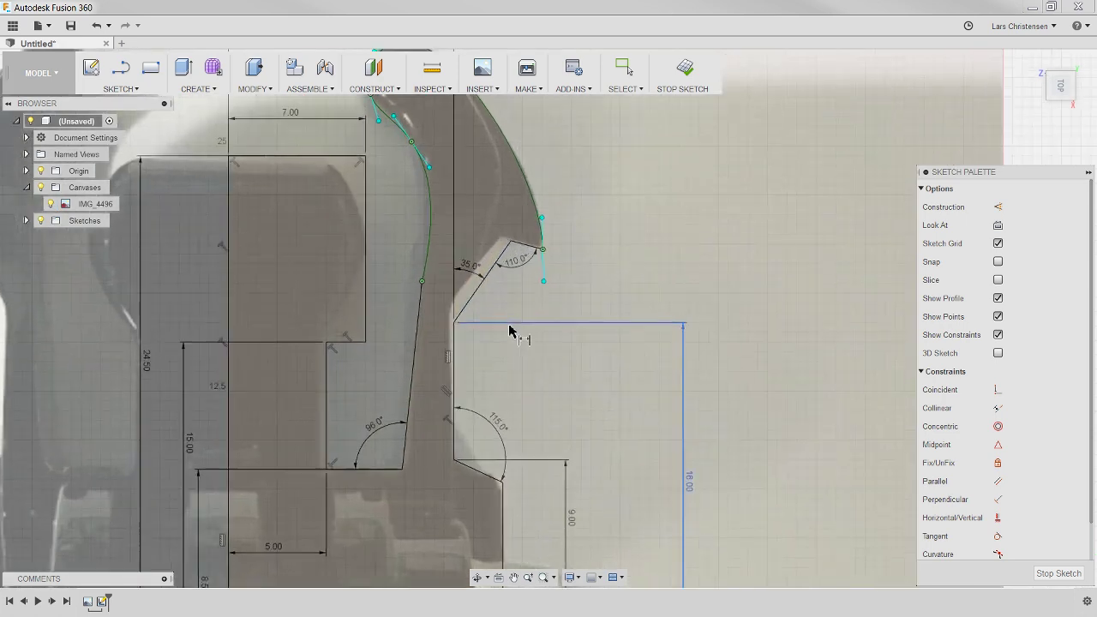
{"action": "double_click", "coordinate": [731, 516]}
{"action": "type", "text": "17"}
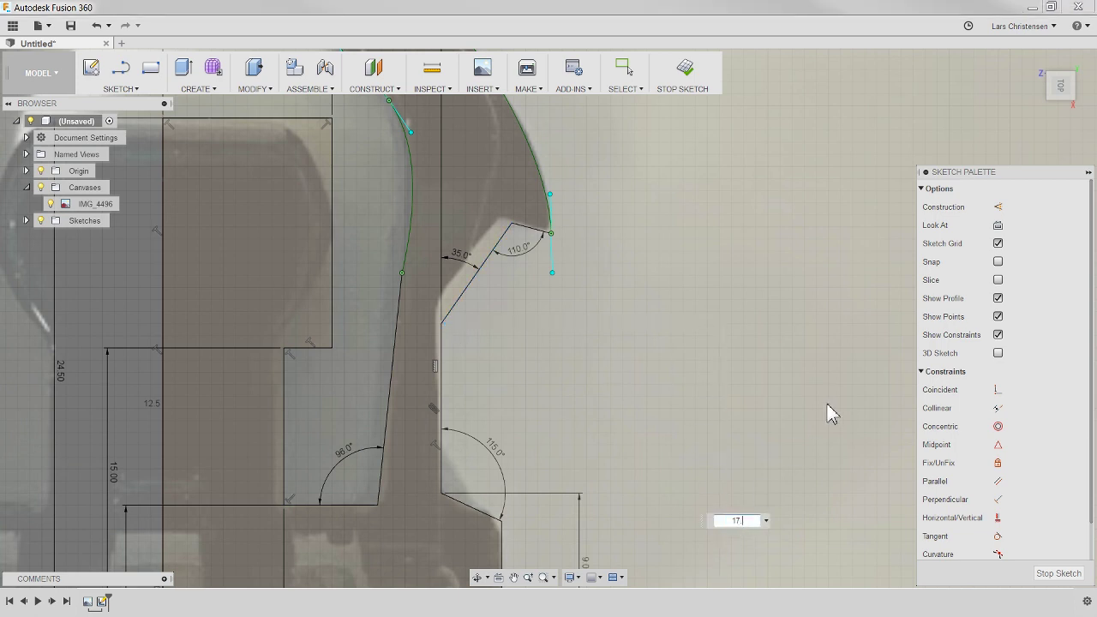
{"action": "key", "text": "Return"}
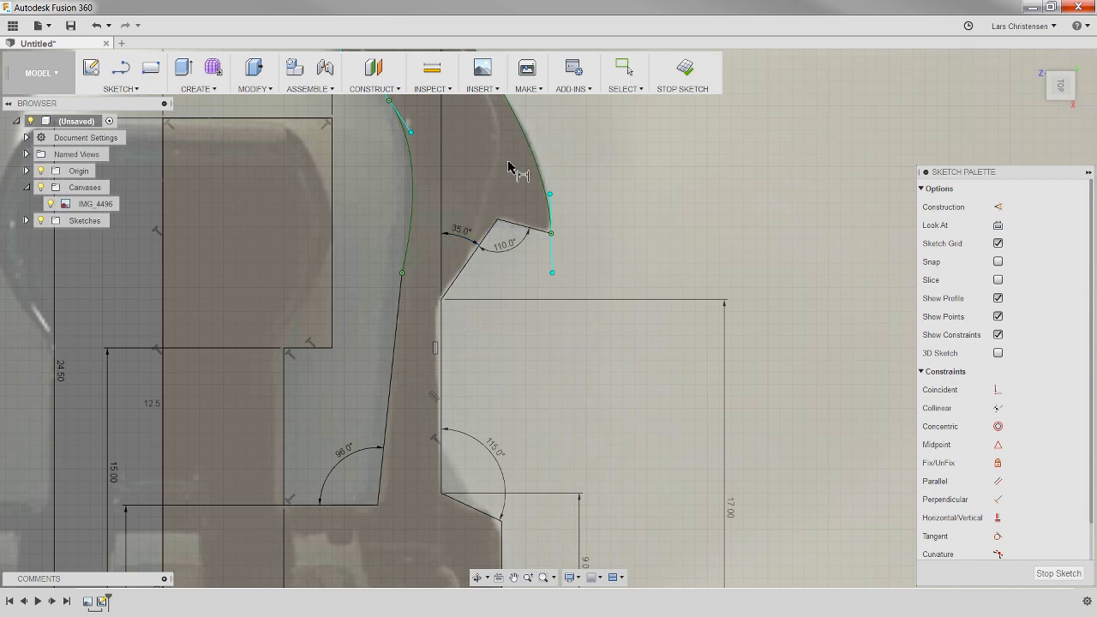
{"action": "scroll", "coordinate": [441, 257], "scroll_direction": "down", "scroll_amount": 3}
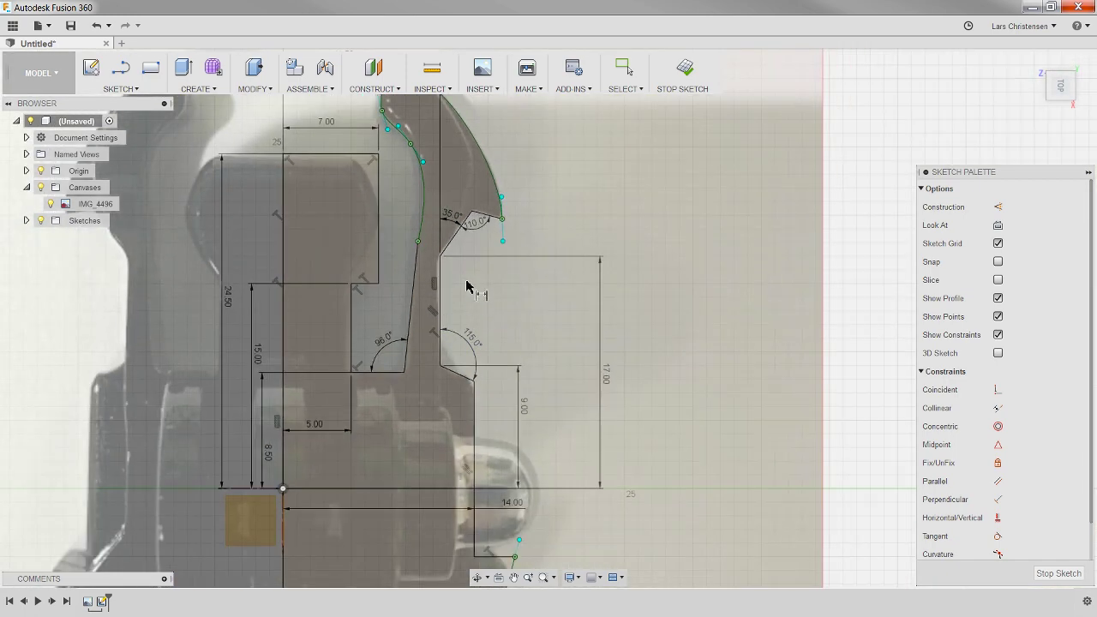
{"action": "scroll", "coordinate": [466, 286], "scroll_direction": "down", "scroll_amount": 2}
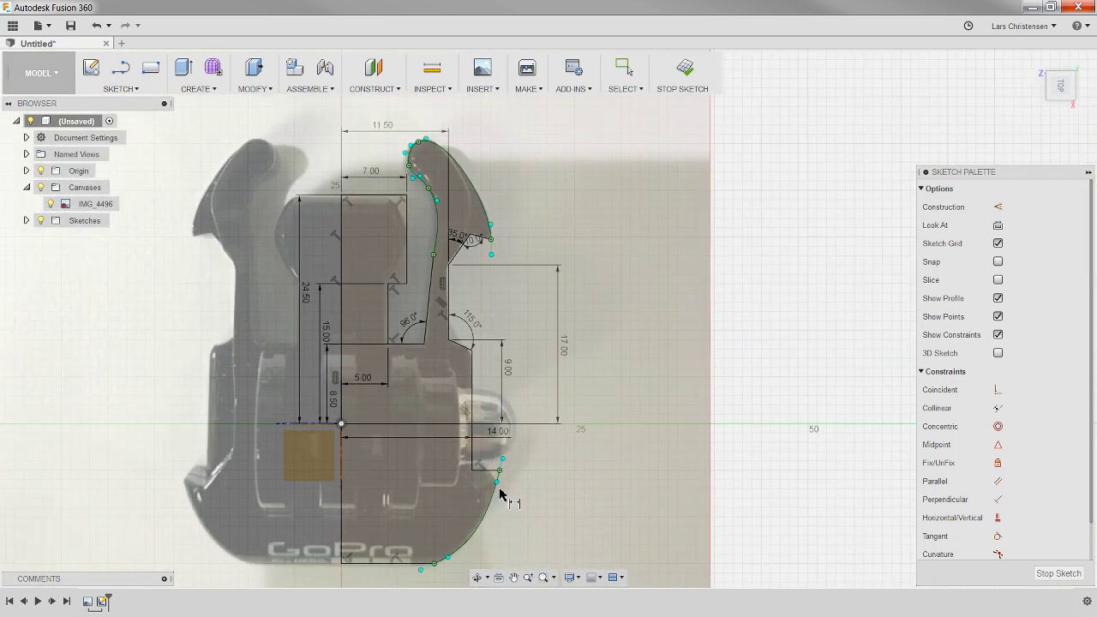
Step: Start the Offset tool from the SKETCH menu
{"action": "scroll", "coordinate": [501, 494], "scroll_direction": "up", "scroll_amount": 1}
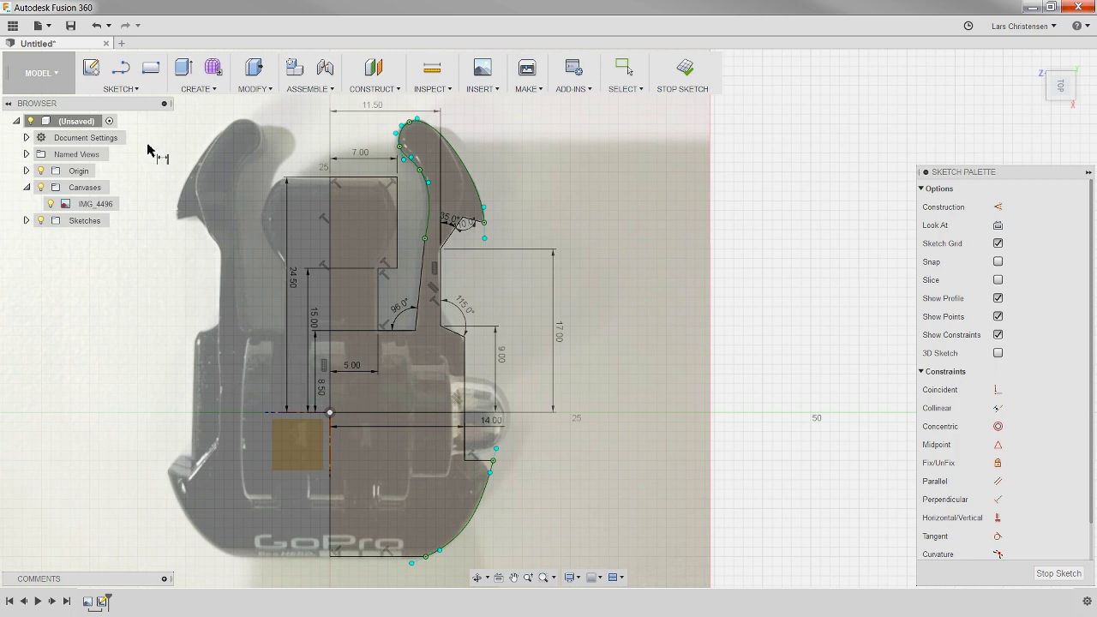
{"action": "left_click", "coordinate": [118, 89]}
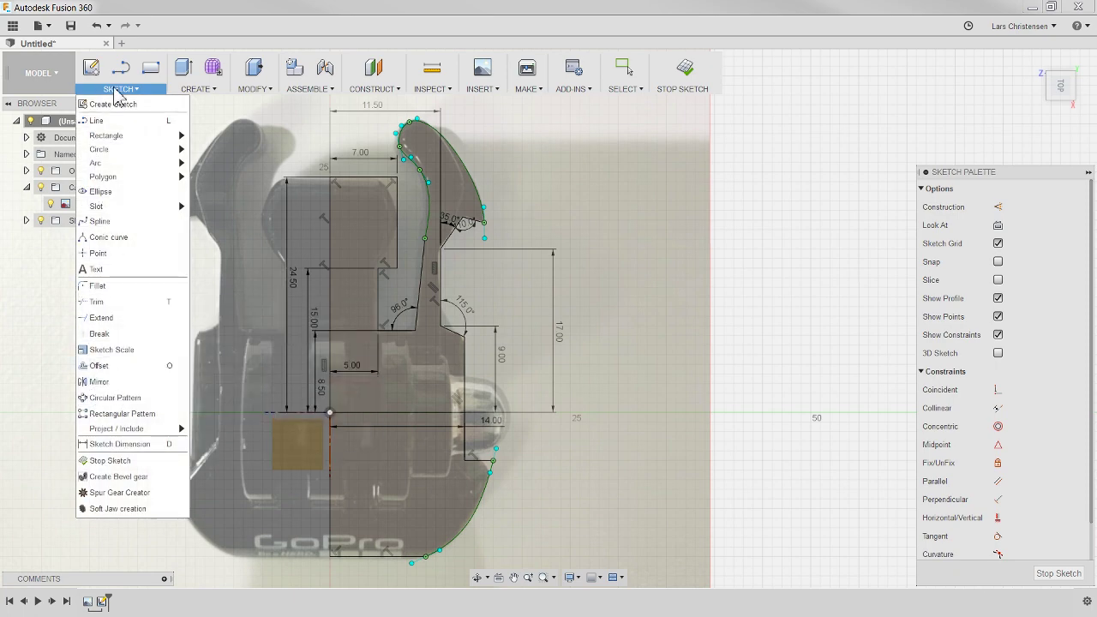
{"action": "left_click", "coordinate": [168, 364]}
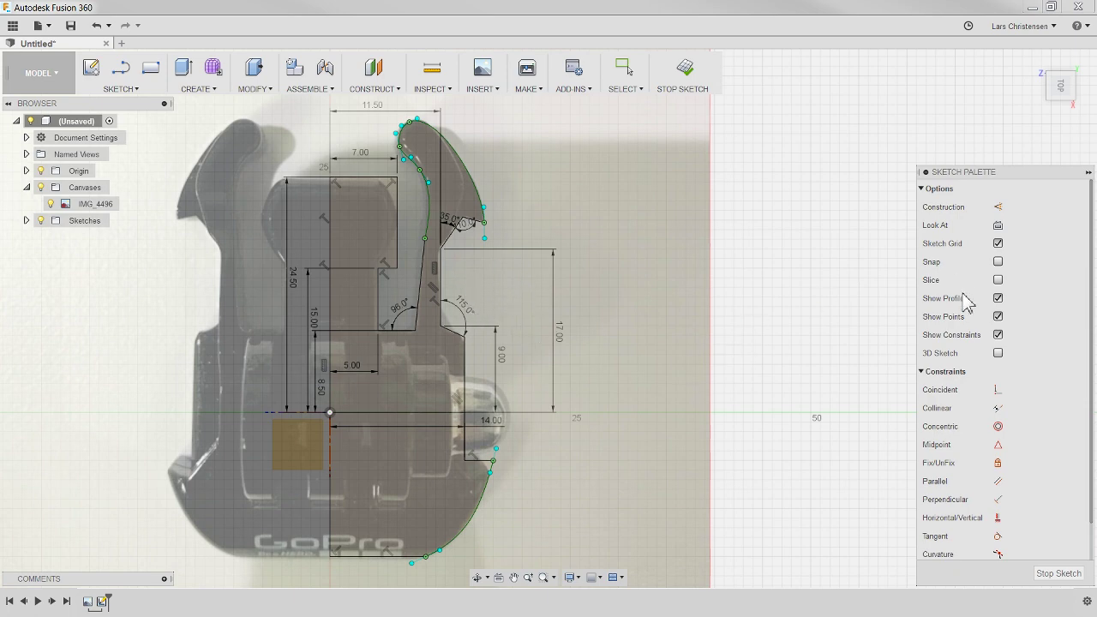
Step: Hide the IMG_4496 photo, finish the sketch and start Press Pull
{"action": "left_click", "coordinate": [51, 204]}
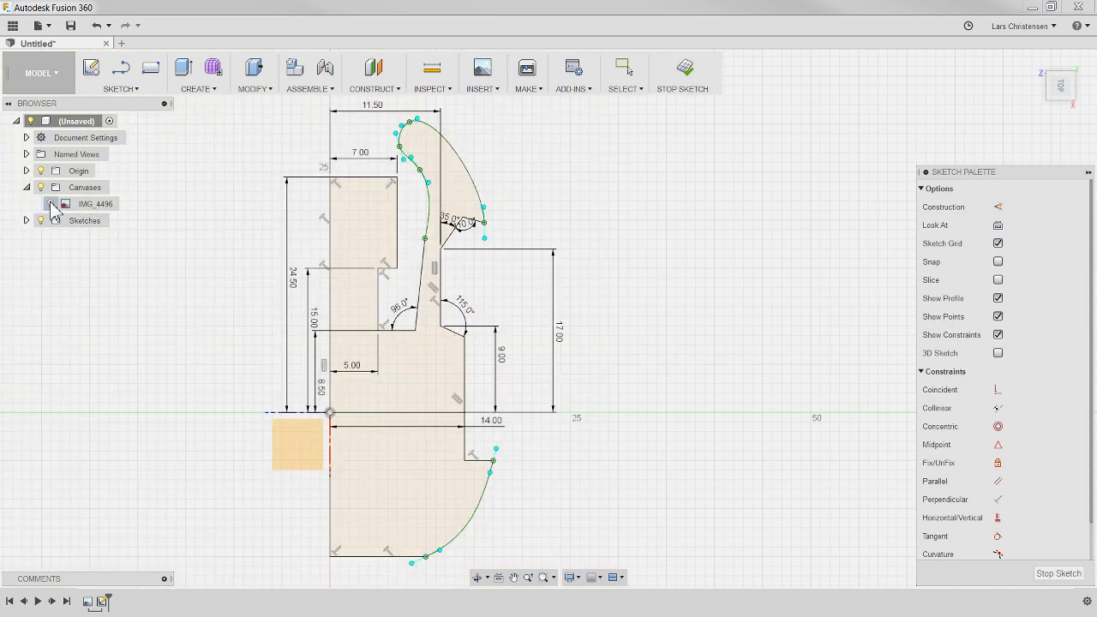
{"action": "key", "text": "d"}
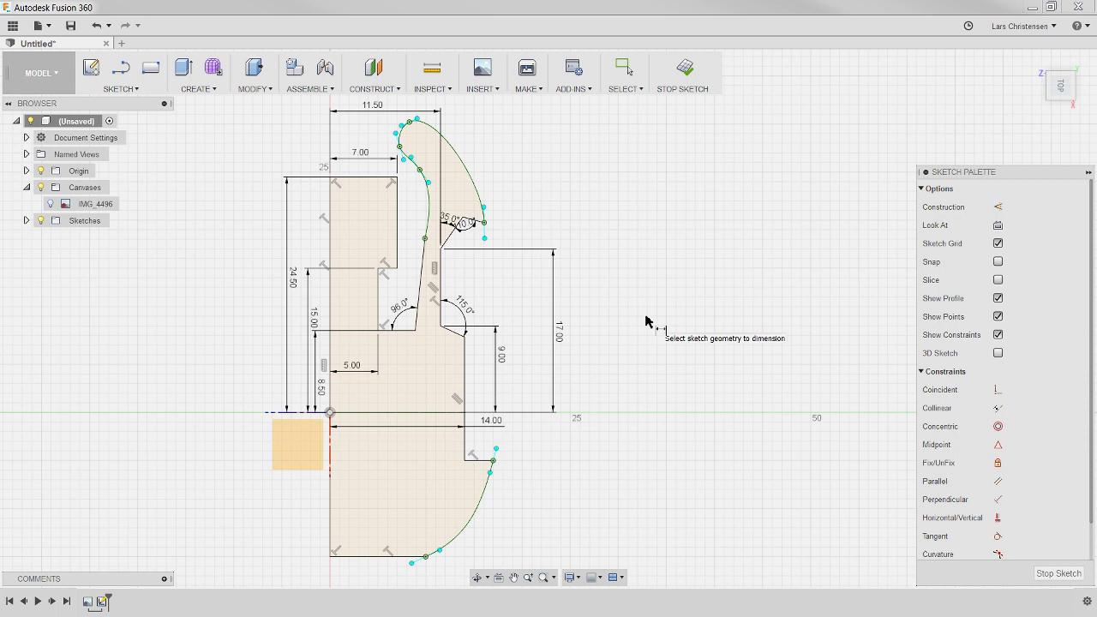
{"action": "key", "text": "q"}
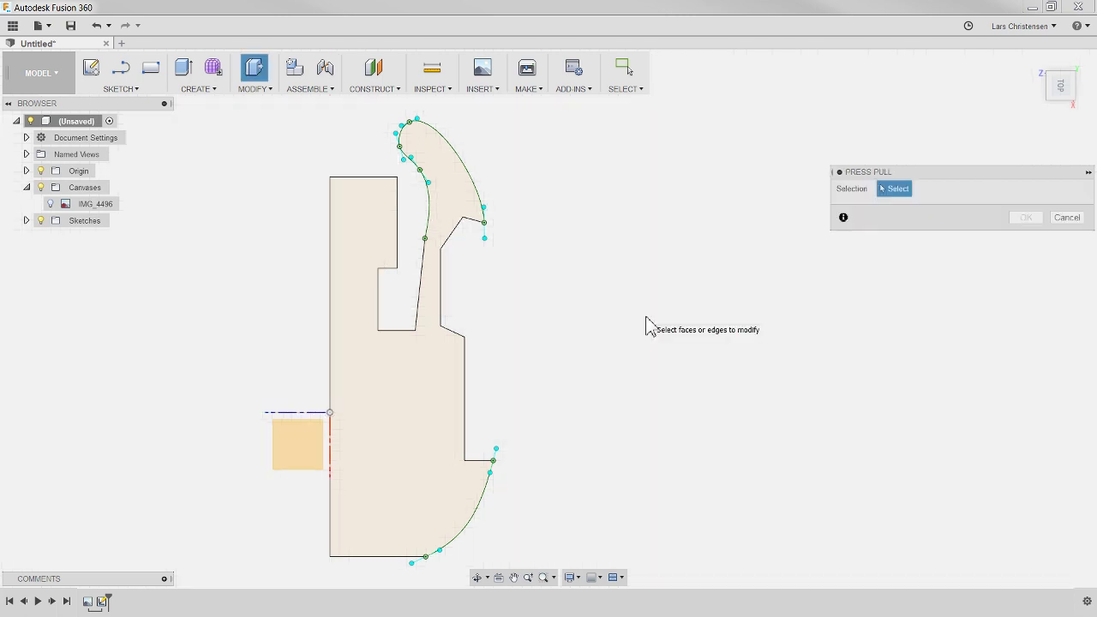
Step: Select the buckle profile, pull it up 7.00 mm and confirm the extrusion
{"action": "left_click", "coordinate": [390, 409]}
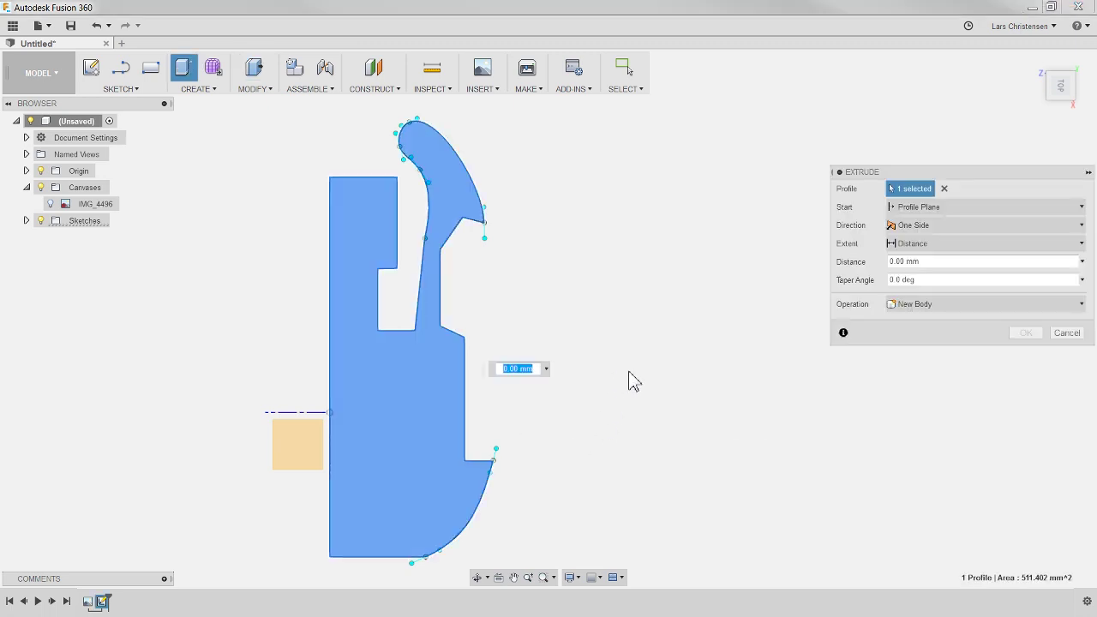
{"action": "middle_click_drag", "start_coordinate": [627, 377], "coordinate": [588, 301], "text": "shift"}
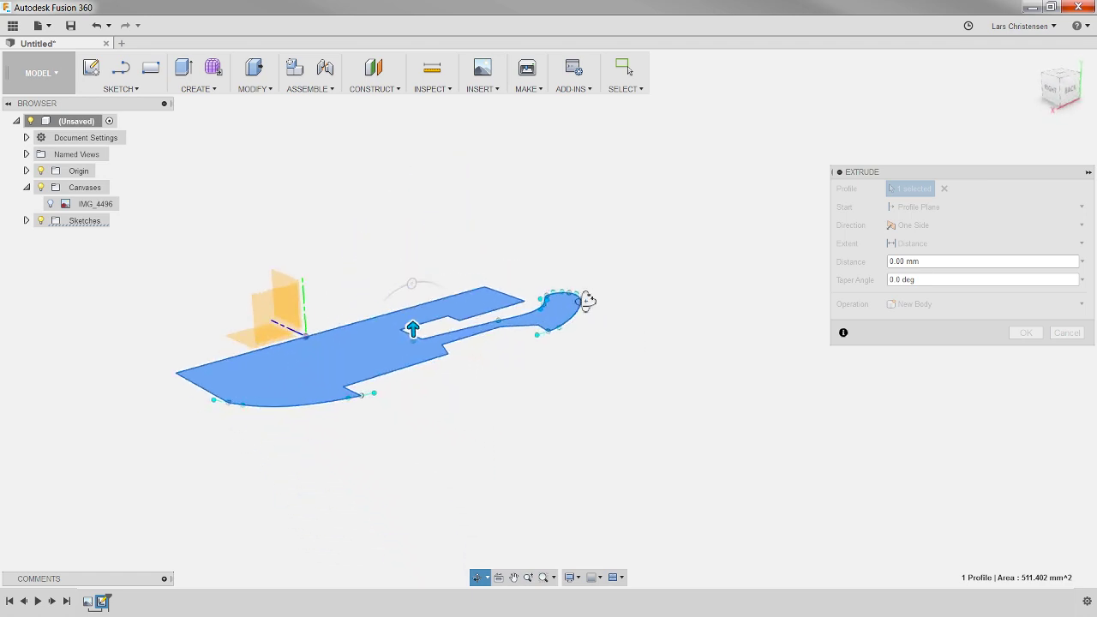
{"action": "left_click_drag", "start_coordinate": [412, 331], "coordinate": [412, 268]}
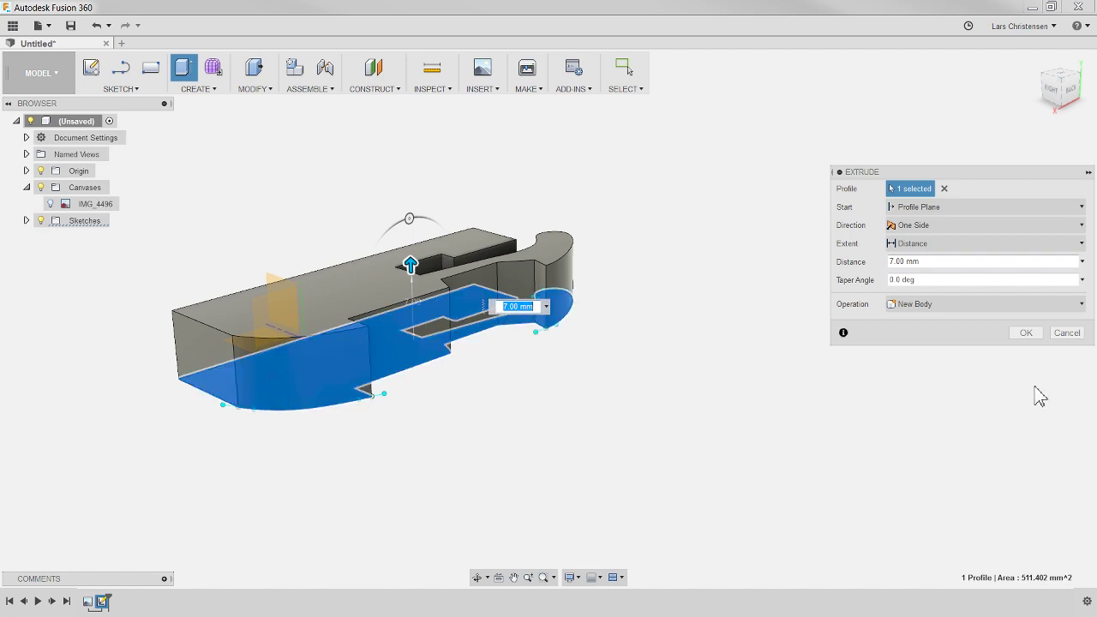
{"action": "left_click", "coordinate": [1025, 332]}
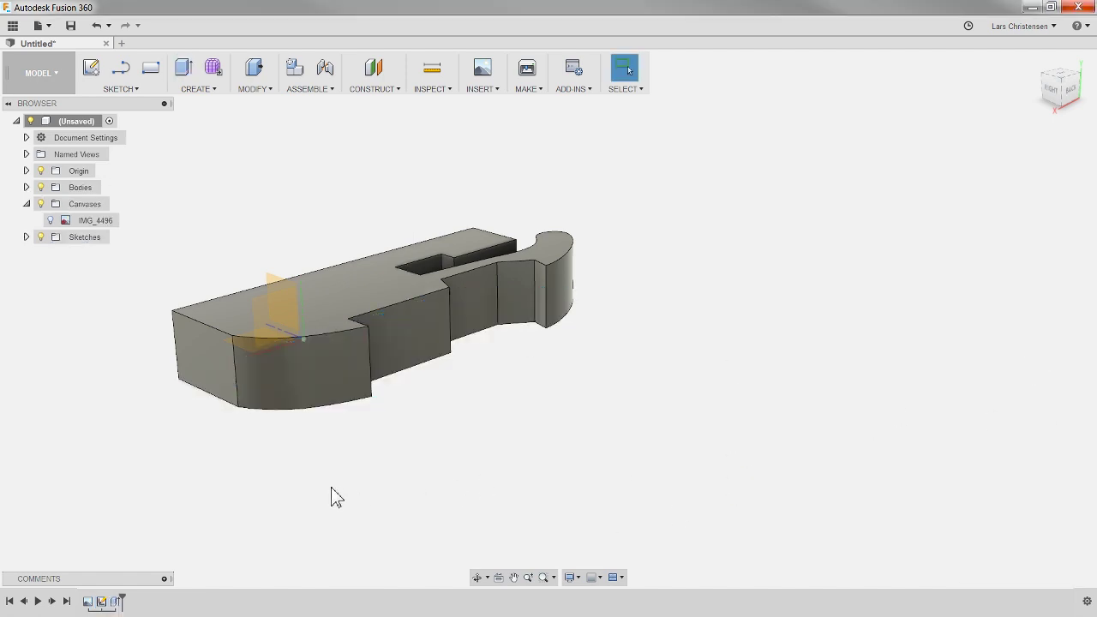
{"action": "middle_click_drag", "start_coordinate": [336, 506], "coordinate": [368, 509], "text": "shift"}
{"action": "scroll", "coordinate": [662, 463], "scroll_direction": "down", "scroll_amount": 3}
{"action": "scroll", "coordinate": [400, 468], "scroll_direction": "up", "scroll_amount": 3}
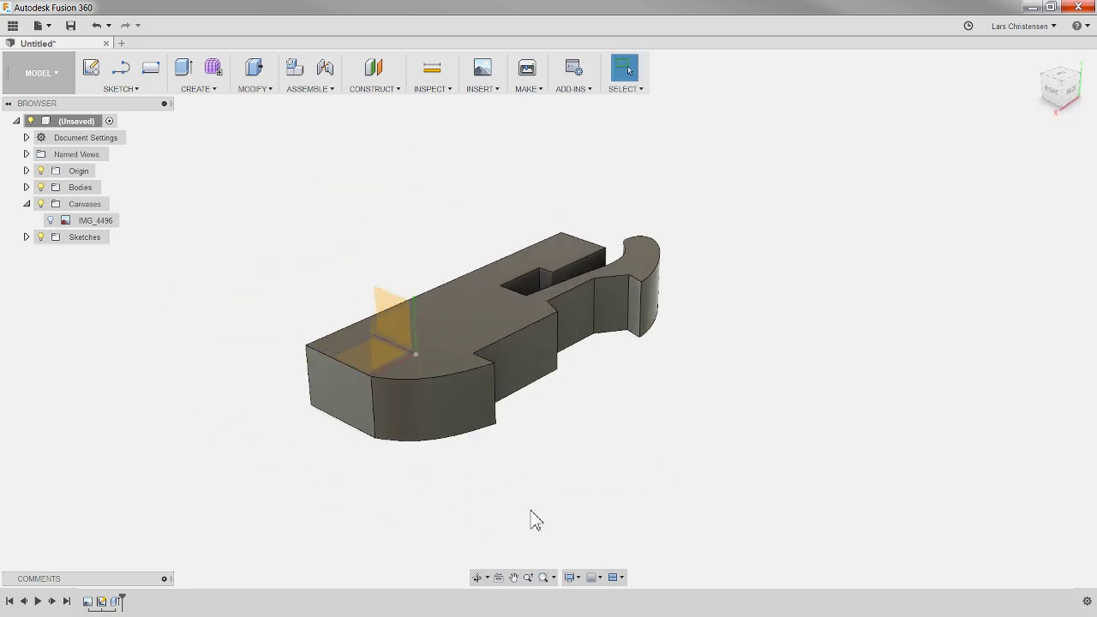
{"action": "mouse_move", "coordinate": [418, 486]}
{"action": "middle_mouse_down", "text": "shift"}
{"action": "mouse_move", "coordinate": [394, 465]}
{"action": "mouse_move", "coordinate": [490, 465]}
{"action": "mouse_move", "coordinate": [479, 457]}
{"action": "mouse_move", "coordinate": [421, 533]}
{"action": "mouse_move", "coordinate": [391, 443]}
{"action": "mouse_move", "coordinate": [379, 482]}
{"action": "mouse_move", "coordinate": [405, 485]}
{"action": "middle_mouse_up", "text": "shift"}
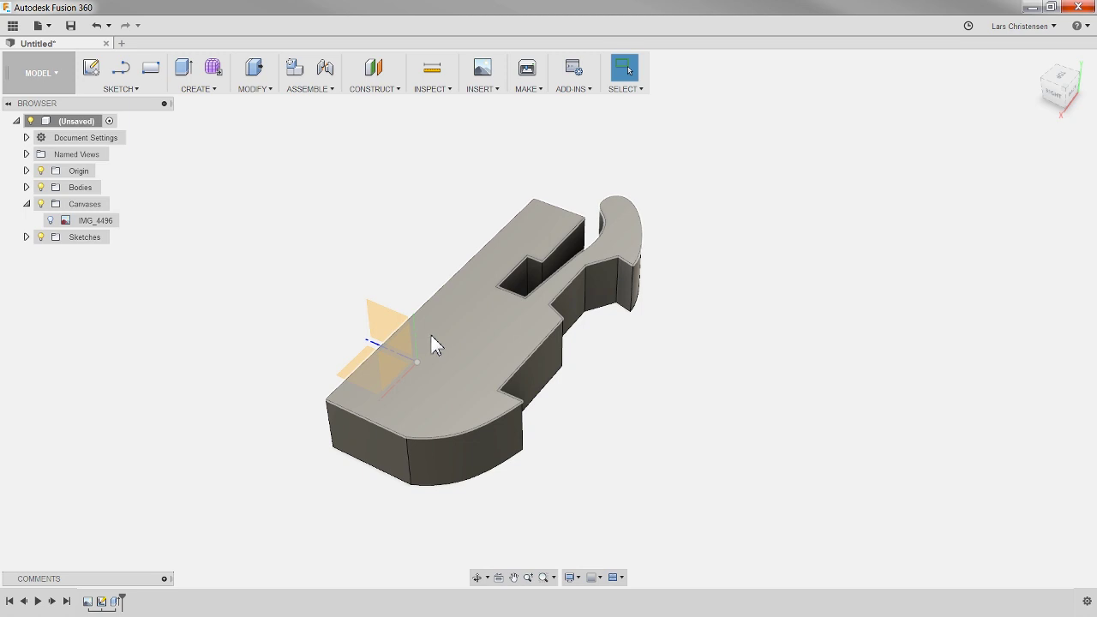
Step: Choose Mirror from the CREATE menu
{"action": "left_click", "coordinate": [214, 89]}
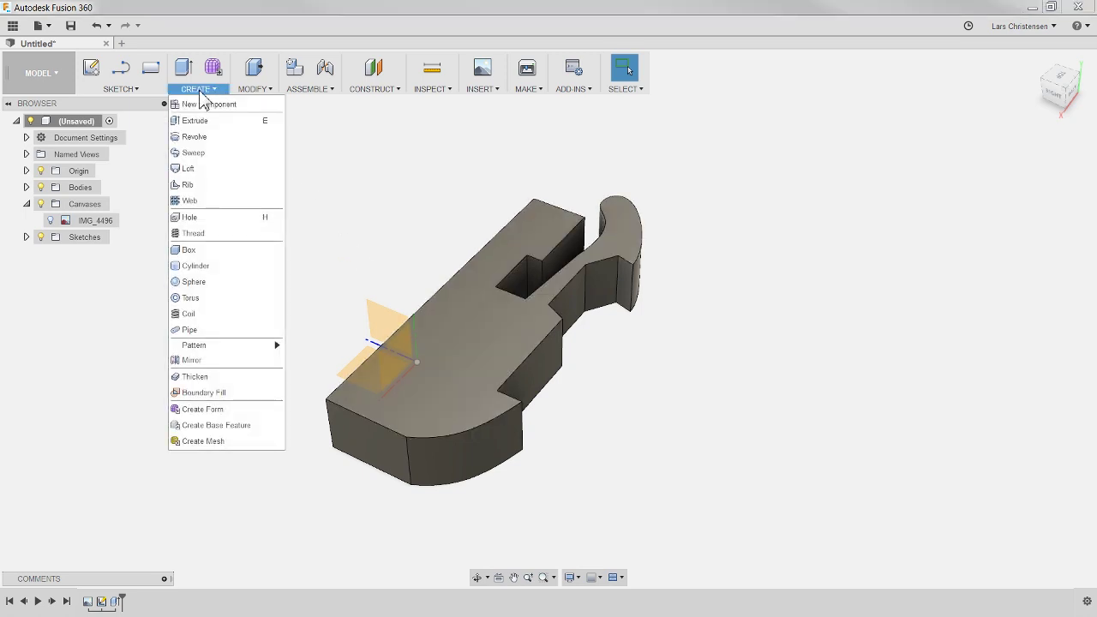
{"action": "mouse_move", "coordinate": [137, 89]}
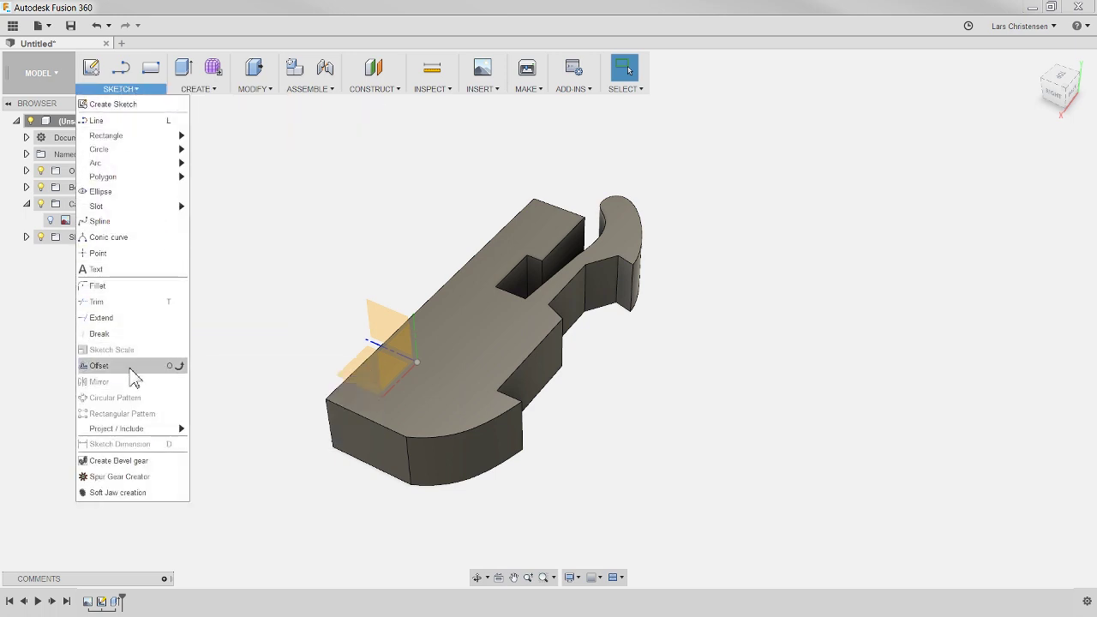
{"action": "mouse_move", "coordinate": [202, 92]}
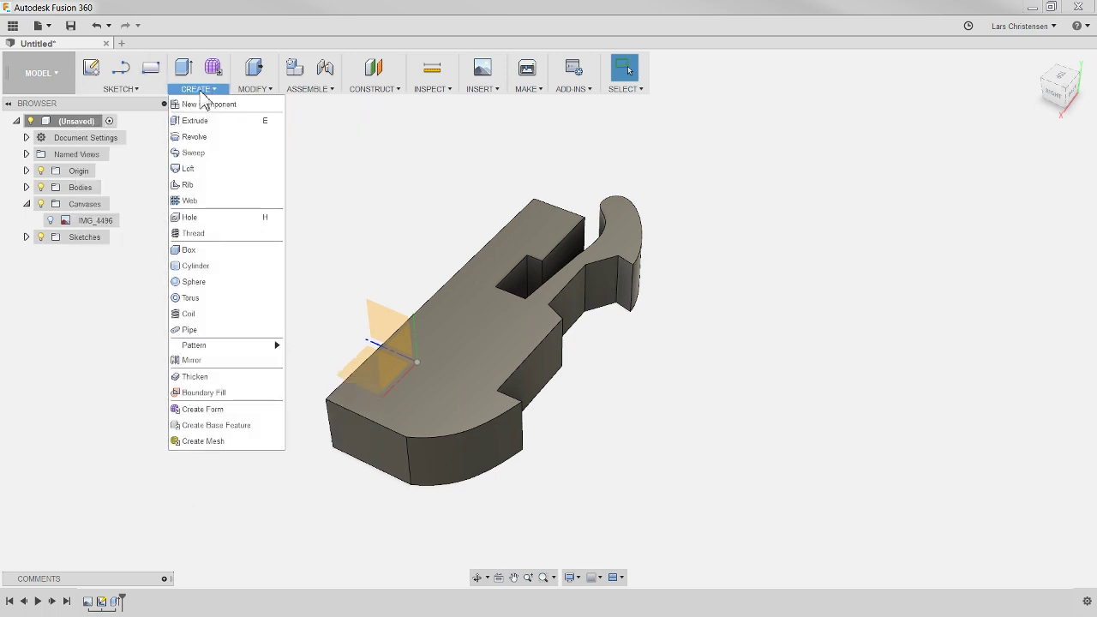
{"action": "left_click", "coordinate": [192, 360]}
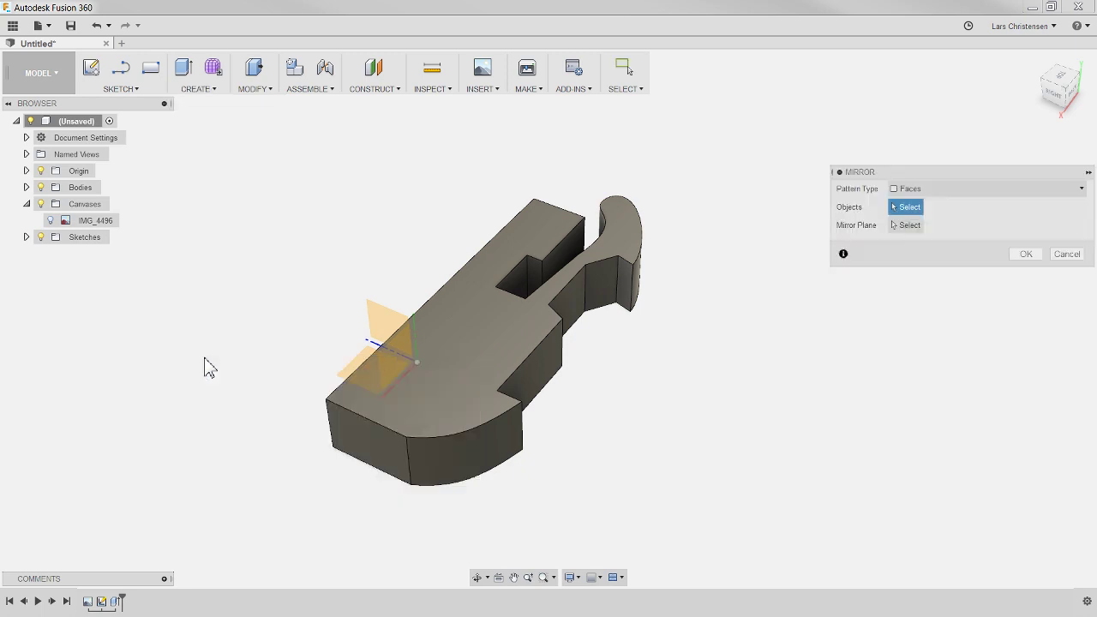
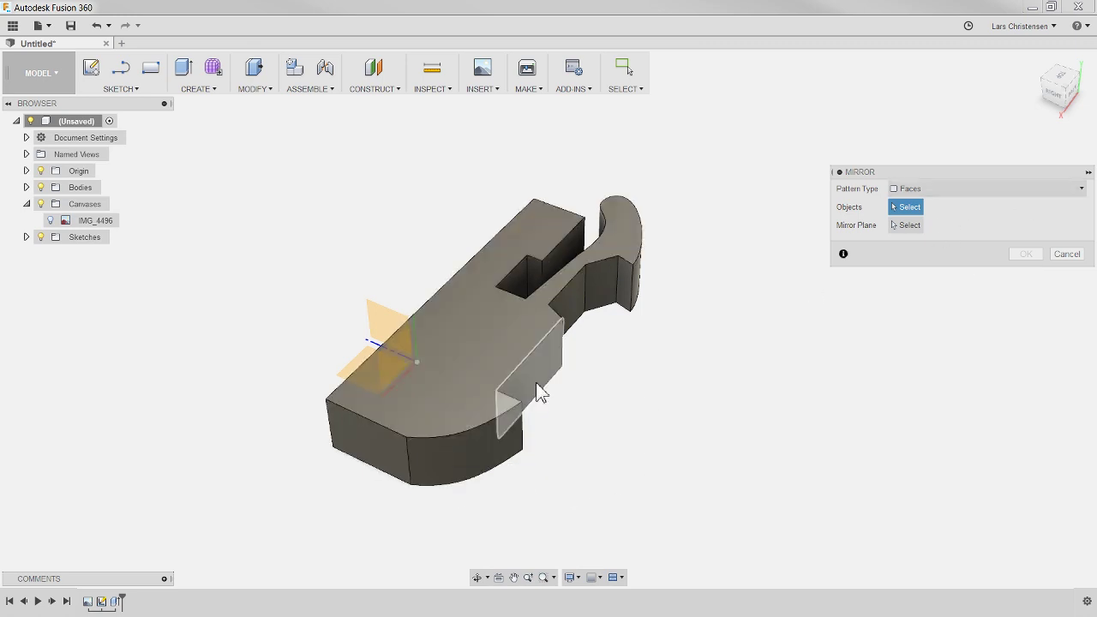
Step: Pick the front end and notch side faces for mirroring, then clear that selection
{"action": "left_click", "coordinate": [379, 448]}
{"action": "left_click", "coordinate": [436, 462]}
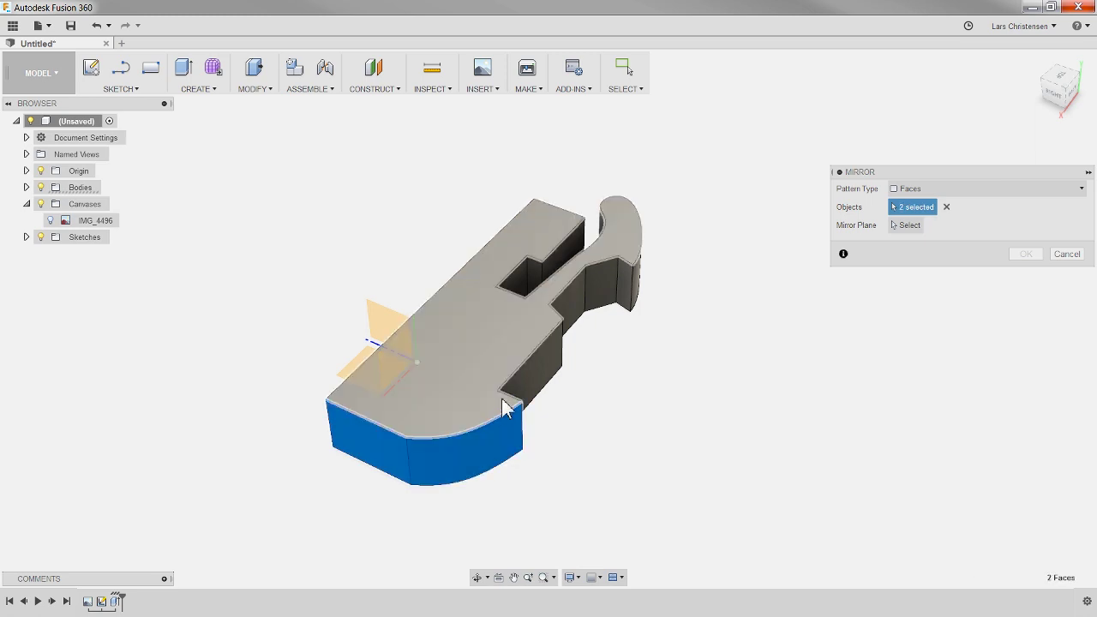
{"action": "left_click", "coordinate": [527, 396]}
{"action": "left_click", "coordinate": [580, 314]}
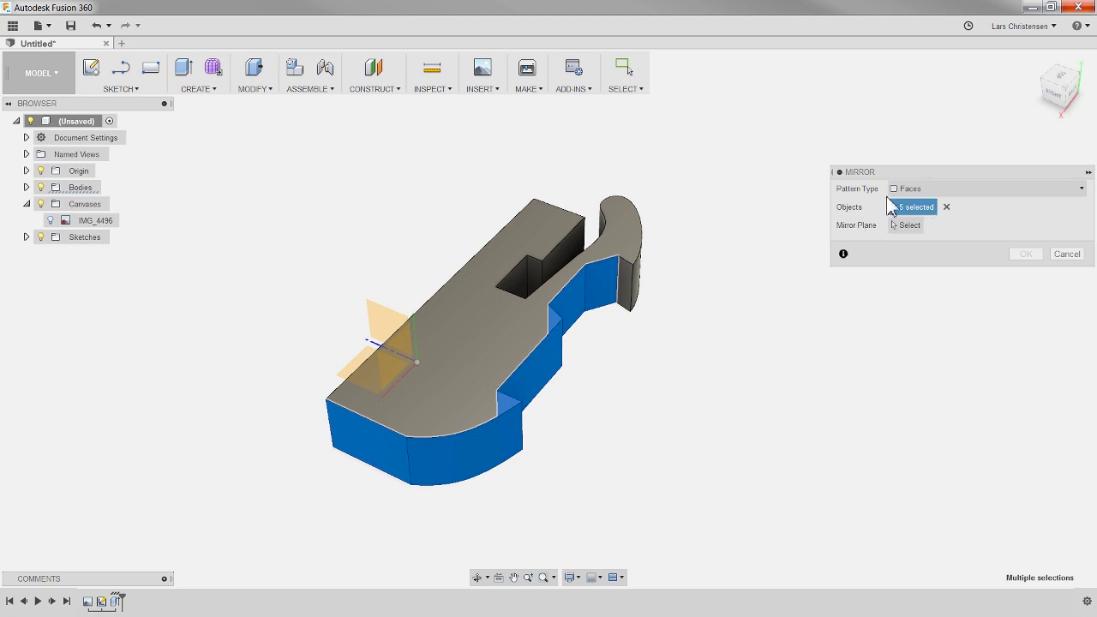
{"action": "left_click", "coordinate": [946, 206]}
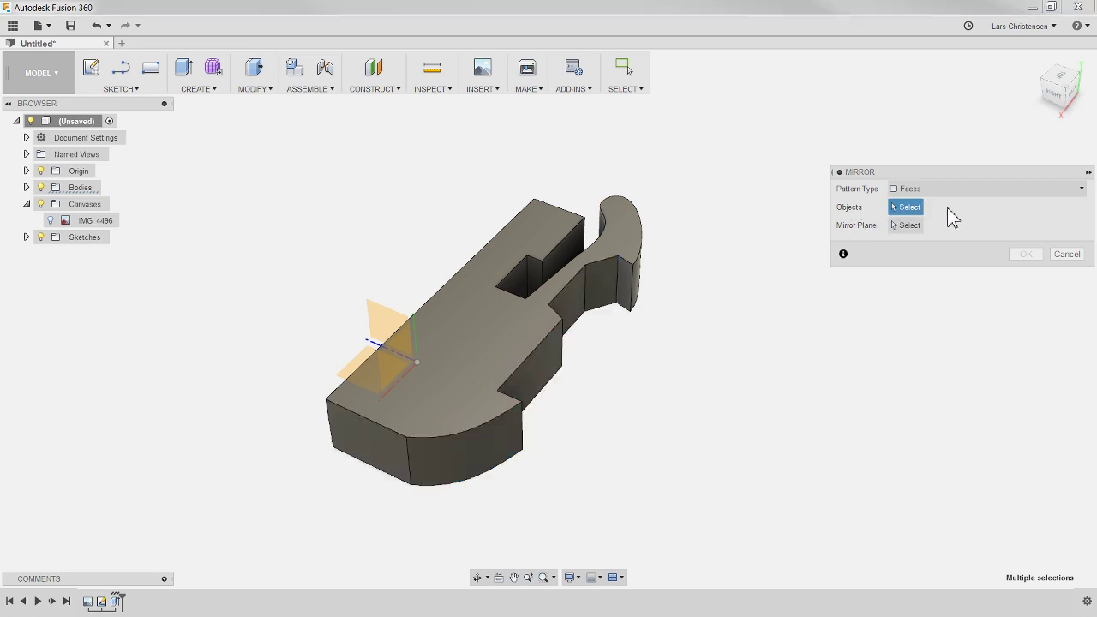
Step: Mirror the Extrude1 feature across the flat side face using the Features pattern type
{"action": "left_click", "coordinate": [990, 190]}
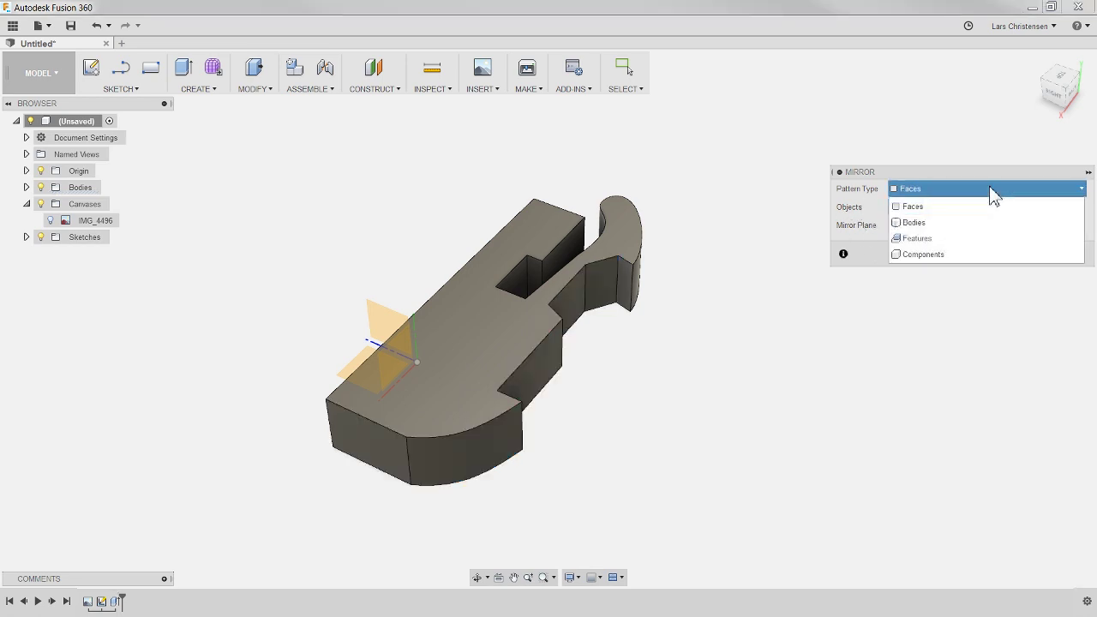
{"action": "left_click", "coordinate": [917, 238]}
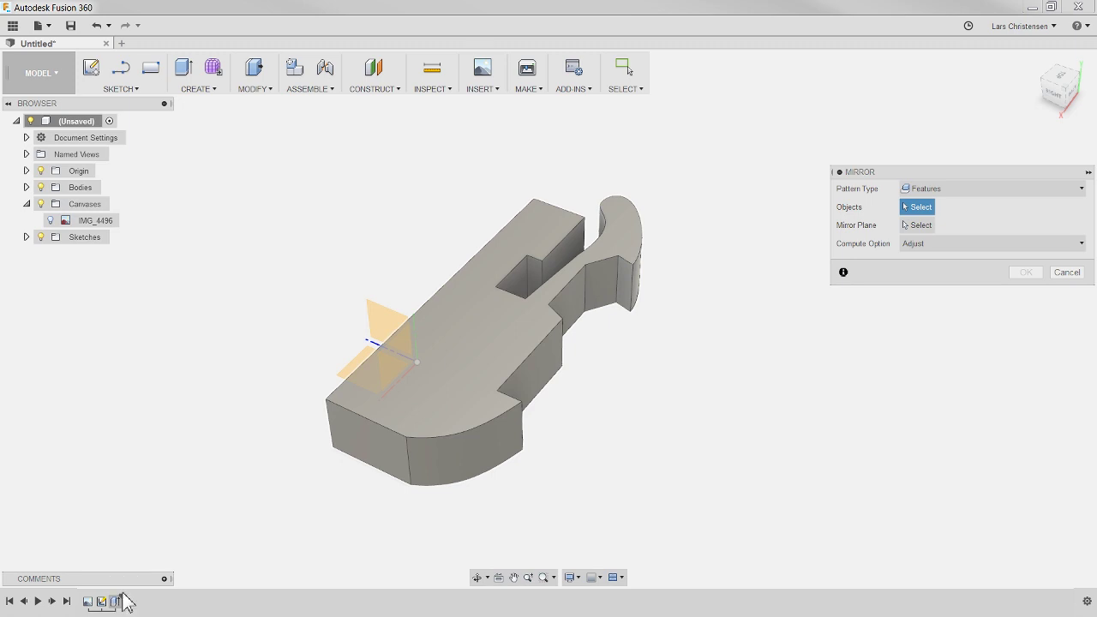
{"action": "left_click", "coordinate": [118, 601]}
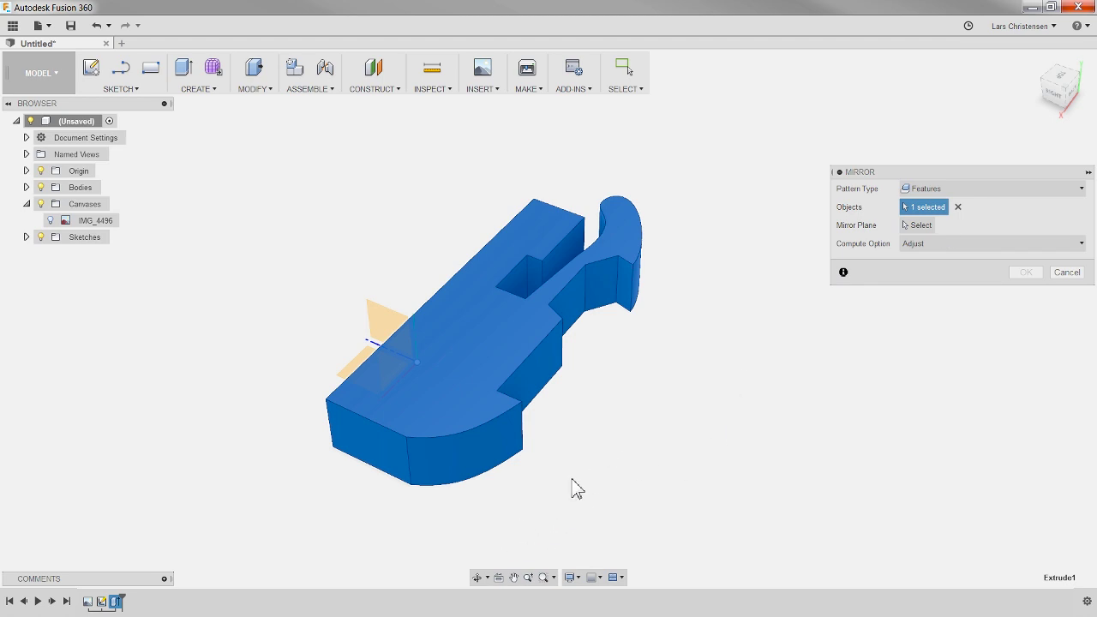
{"action": "middle_click_drag", "start_coordinate": [572, 481], "coordinate": [657, 461], "text": "shift"}
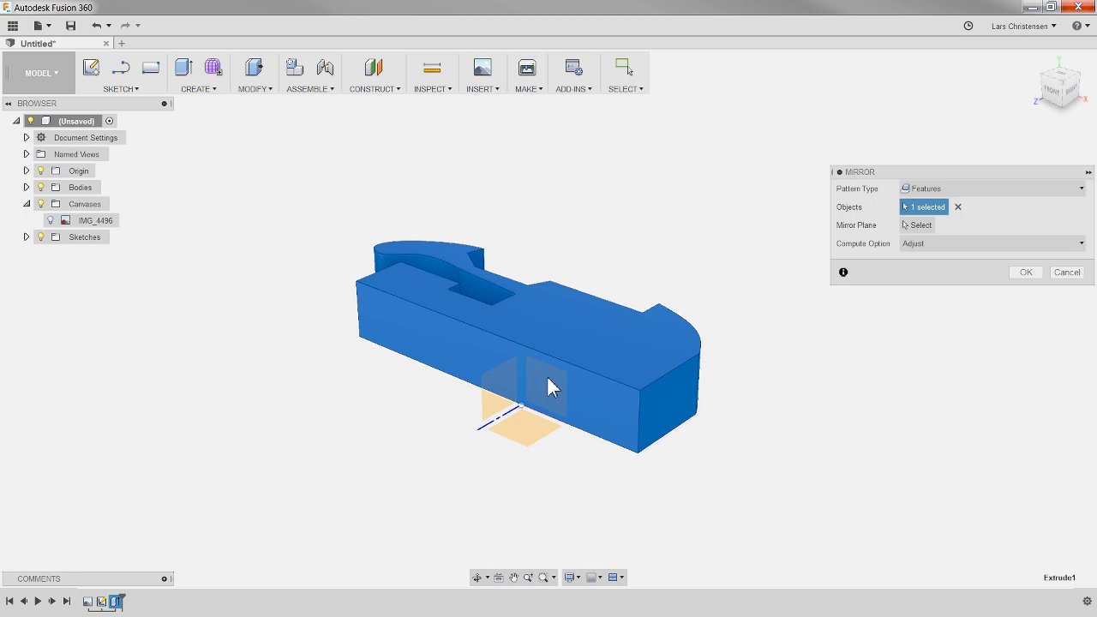
{"action": "left_click", "coordinate": [918, 225]}
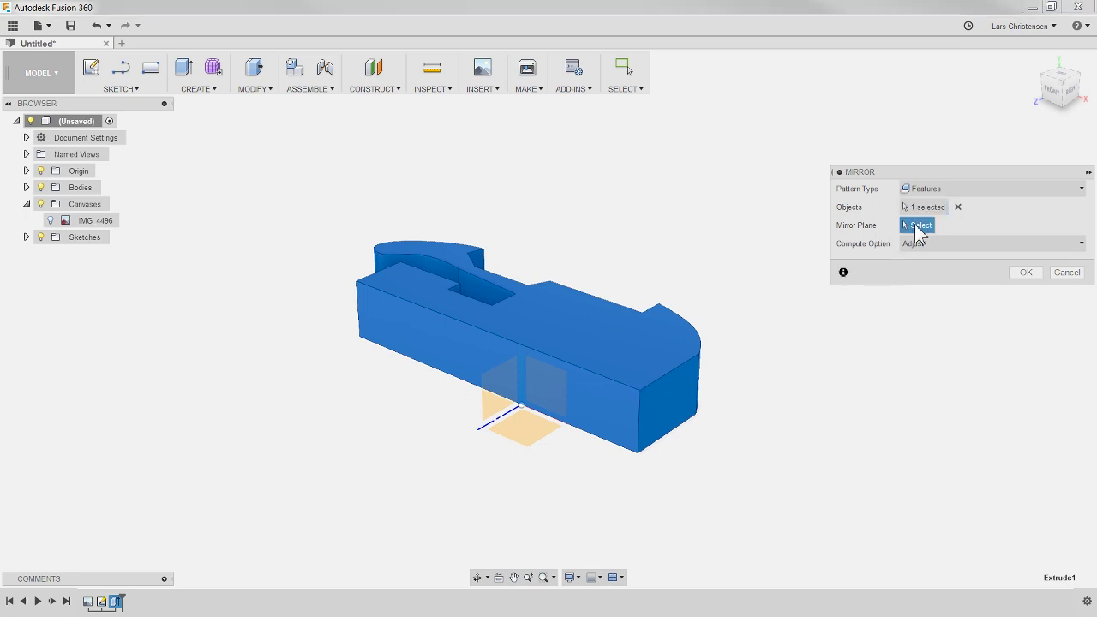
{"action": "left_click", "coordinate": [551, 396]}
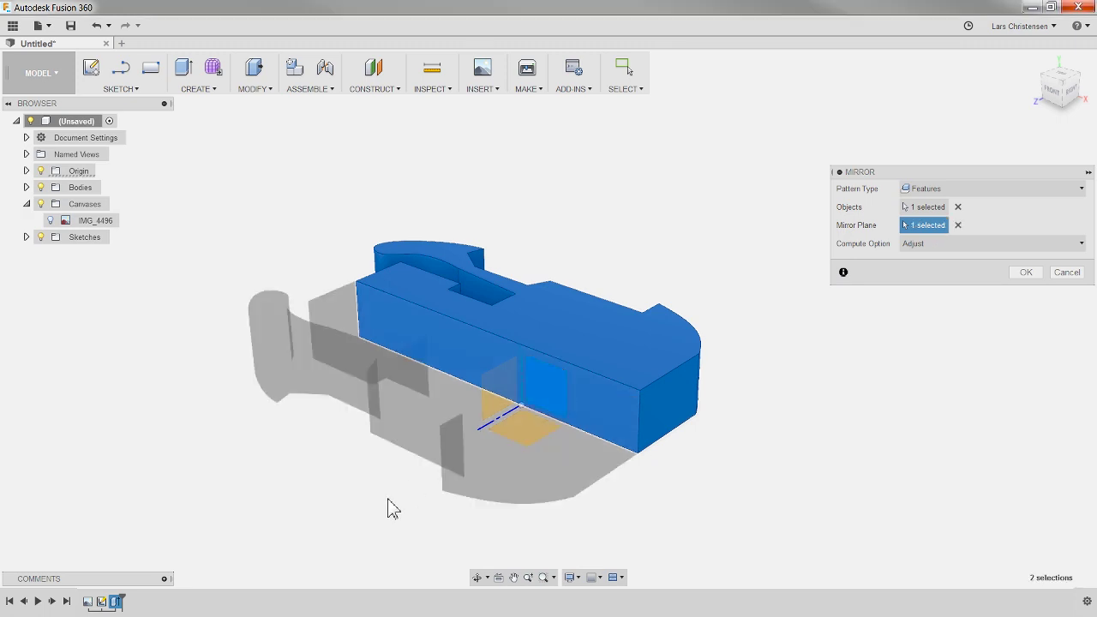
{"action": "left_click", "coordinate": [1024, 273]}
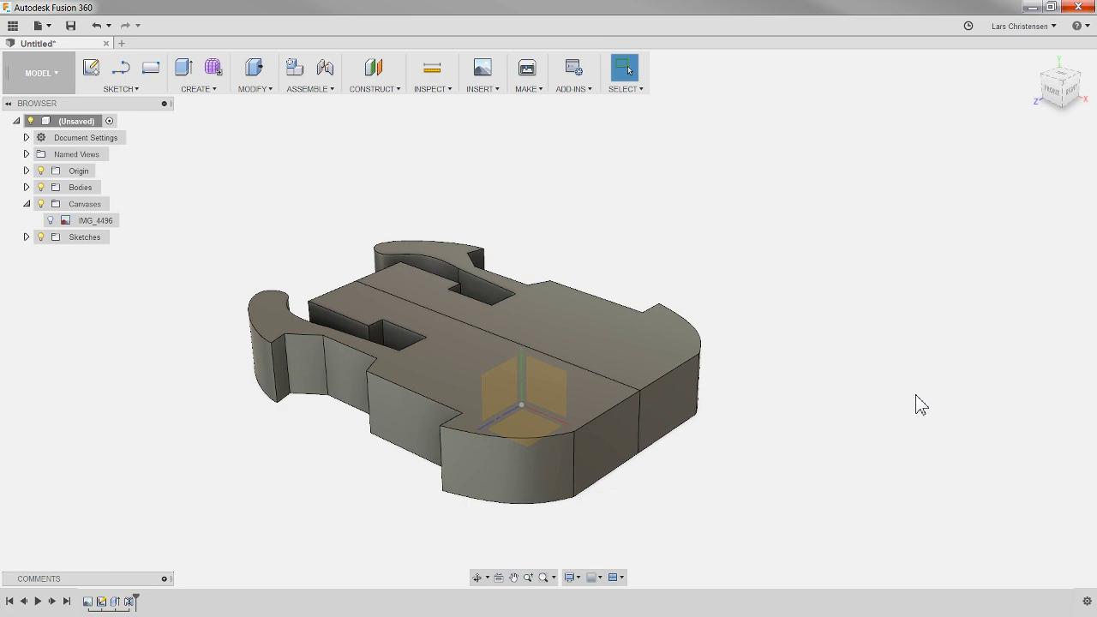
{"action": "middle_click_drag", "start_coordinate": [921, 404], "coordinate": [831, 401], "text": "shift"}
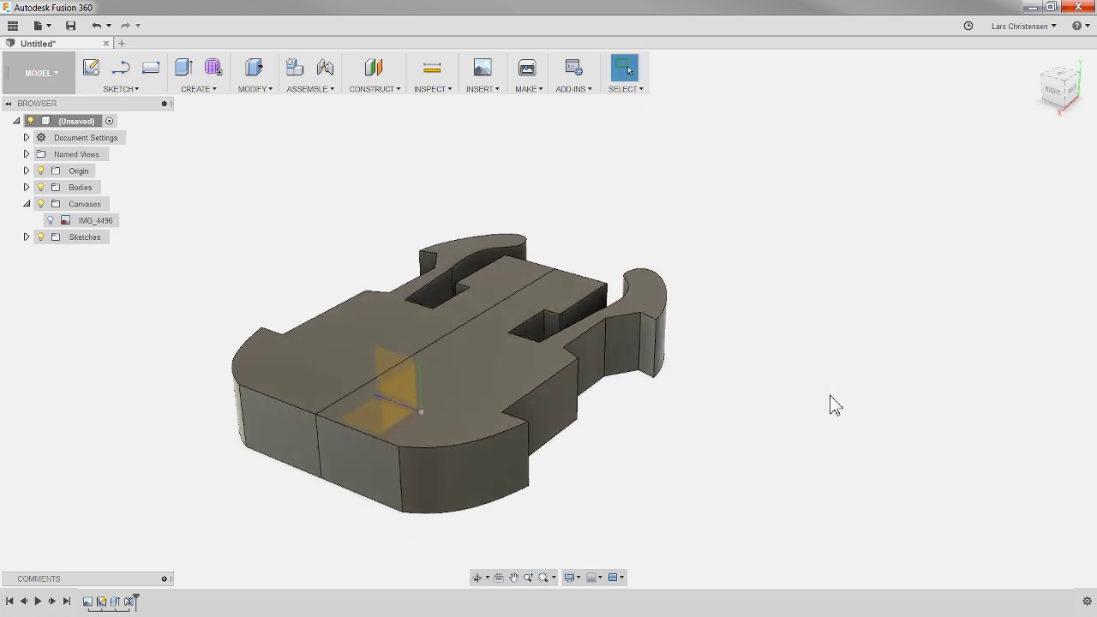
Step: Raise the IMG_4496 canvas opacity, then hide the reference photo again
{"action": "left_click", "coordinate": [51, 220]}
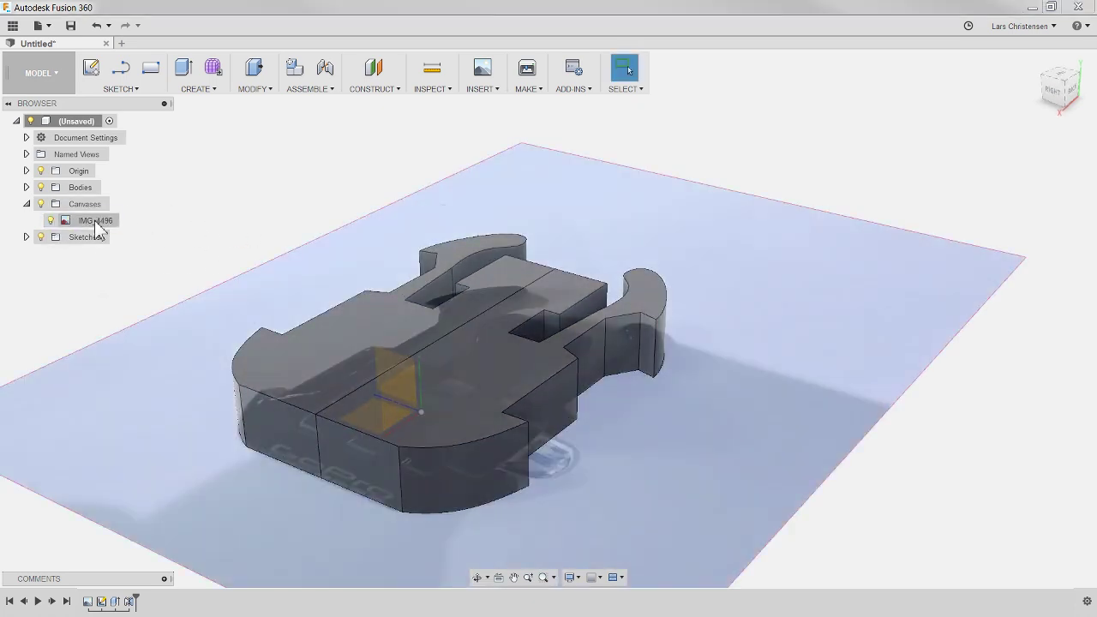
{"action": "right_click", "coordinate": [97, 225]}
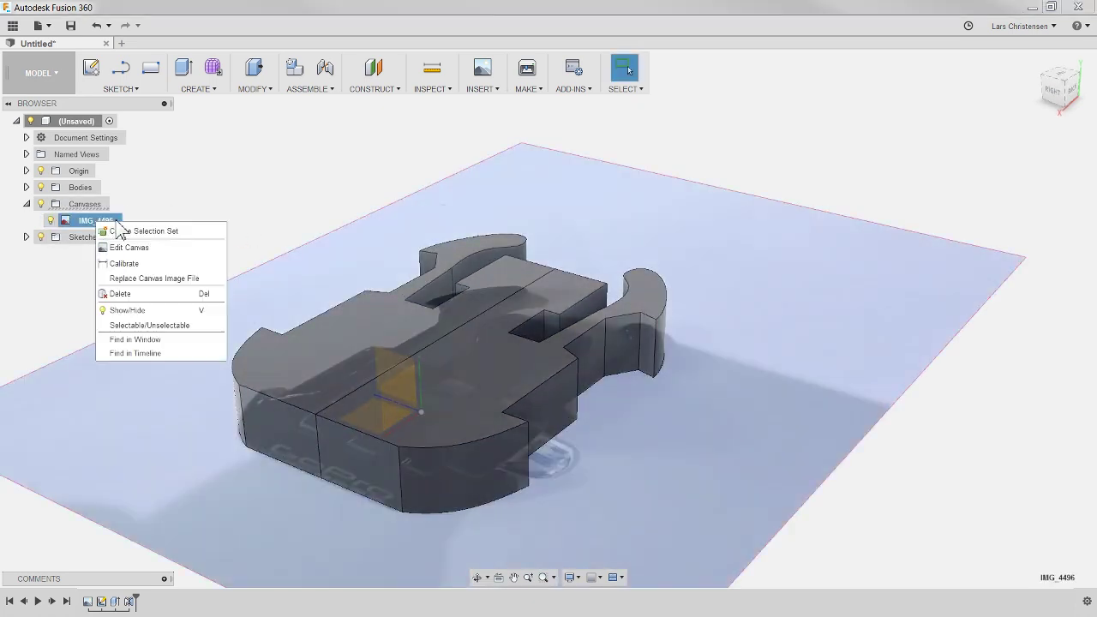
{"action": "left_click", "coordinate": [137, 247]}
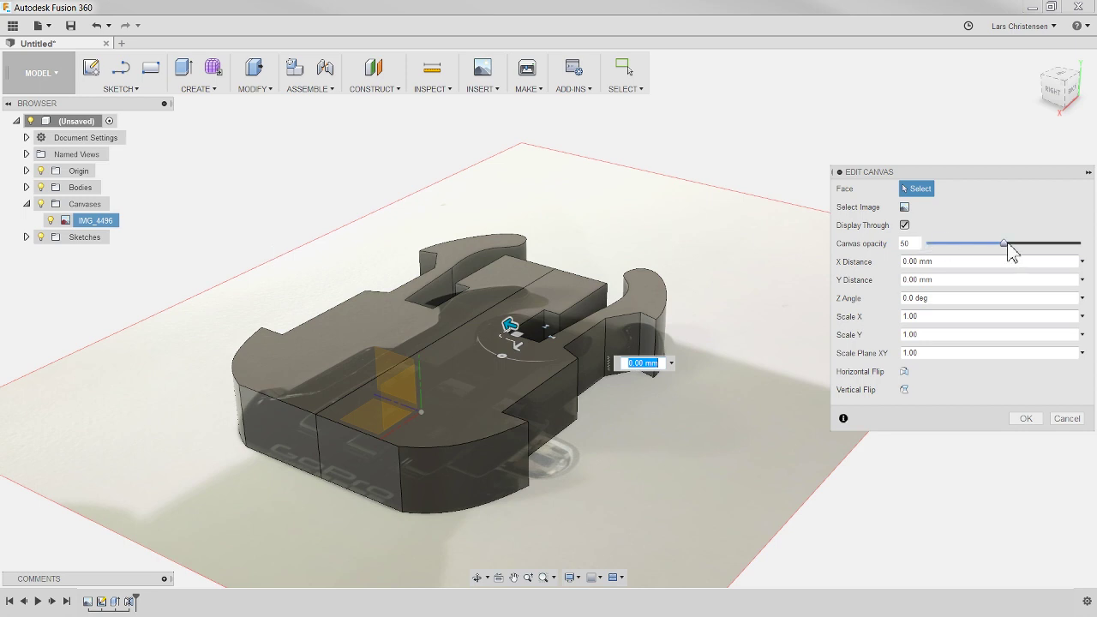
{"action": "left_click_drag", "start_coordinate": [1004, 244], "coordinate": [1081, 246]}
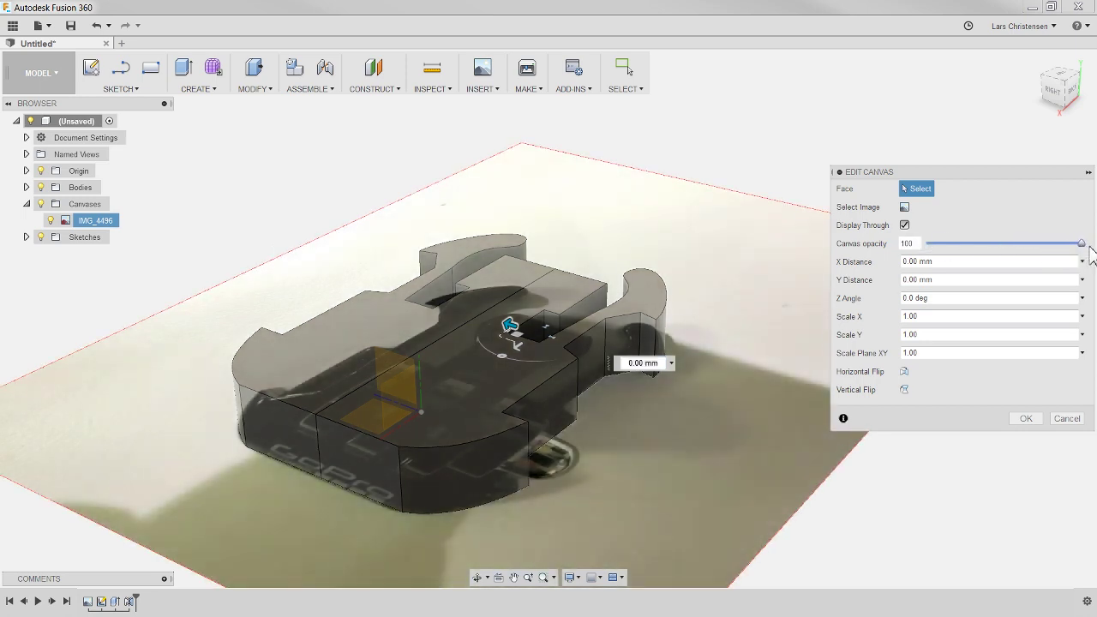
{"action": "left_click", "coordinate": [1024, 420]}
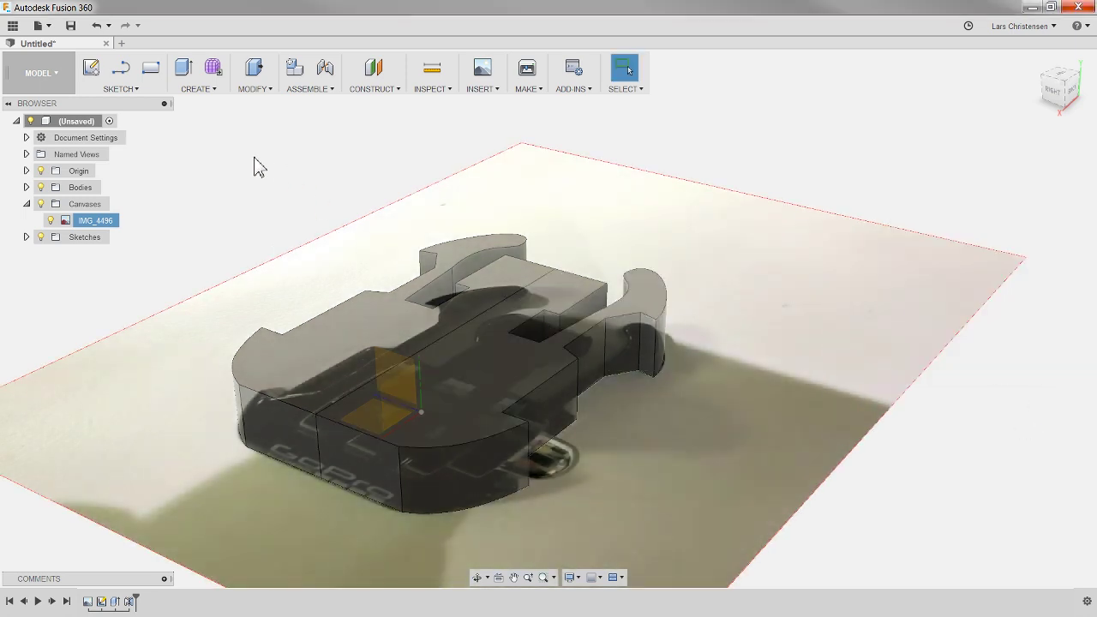
{"action": "mouse_move", "coordinate": [260, 166]}
{"action": "middle_mouse_down", "text": "shift"}
{"action": "mouse_move", "coordinate": [251, 159]}
{"action": "mouse_move", "coordinate": [274, 238]}
{"action": "mouse_move", "coordinate": [271, 171]}
{"action": "mouse_move", "coordinate": [242, 149]}
{"action": "mouse_move", "coordinate": [240, 128]}
{"action": "mouse_move", "coordinate": [289, 135]}
{"action": "mouse_move", "coordinate": [257, 145]}
{"action": "mouse_move", "coordinate": [261, 161]}
{"action": "mouse_move", "coordinate": [277, 159]}
{"action": "middle_mouse_up", "text": "shift"}
{"action": "key", "text": "Escape"}
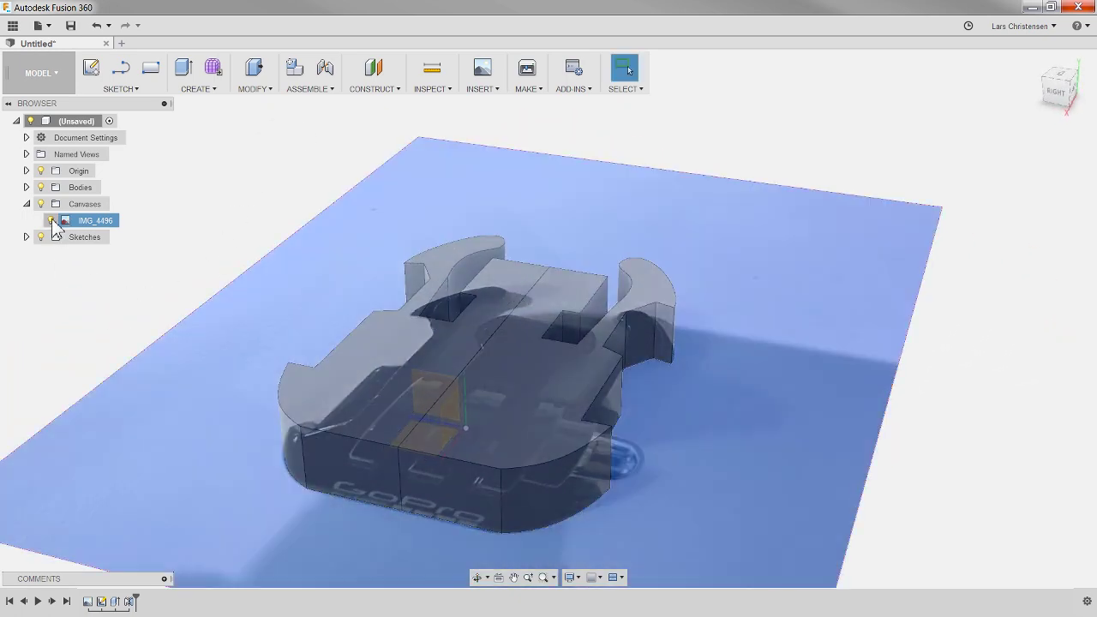
{"action": "left_click", "coordinate": [51, 220]}
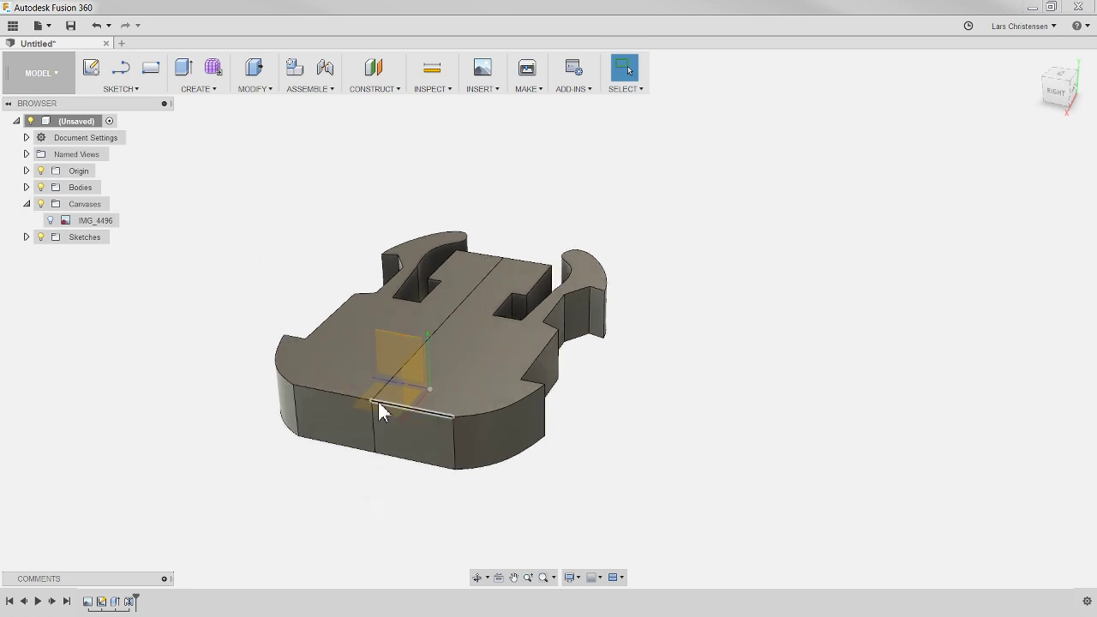
Step: Inspect Body1 and Body2, and roll the timeline back and forth across the mirror
{"action": "scroll", "coordinate": [378, 401], "scroll_direction": "up", "scroll_amount": 5}
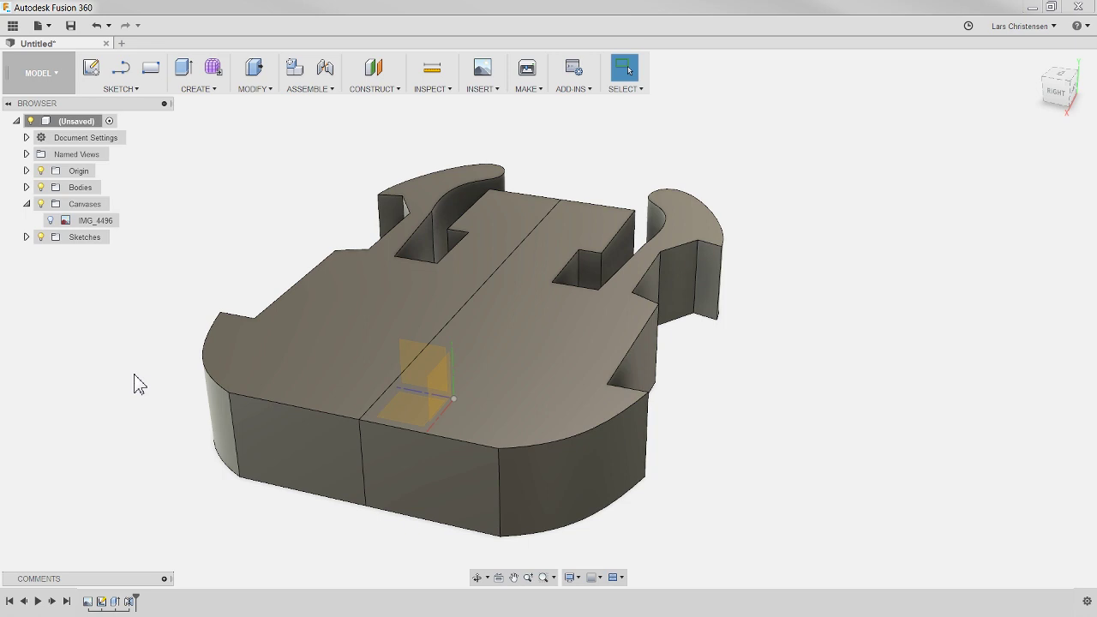
{"action": "left_click", "coordinate": [26, 187]}
{"action": "left_click", "coordinate": [90, 204]}
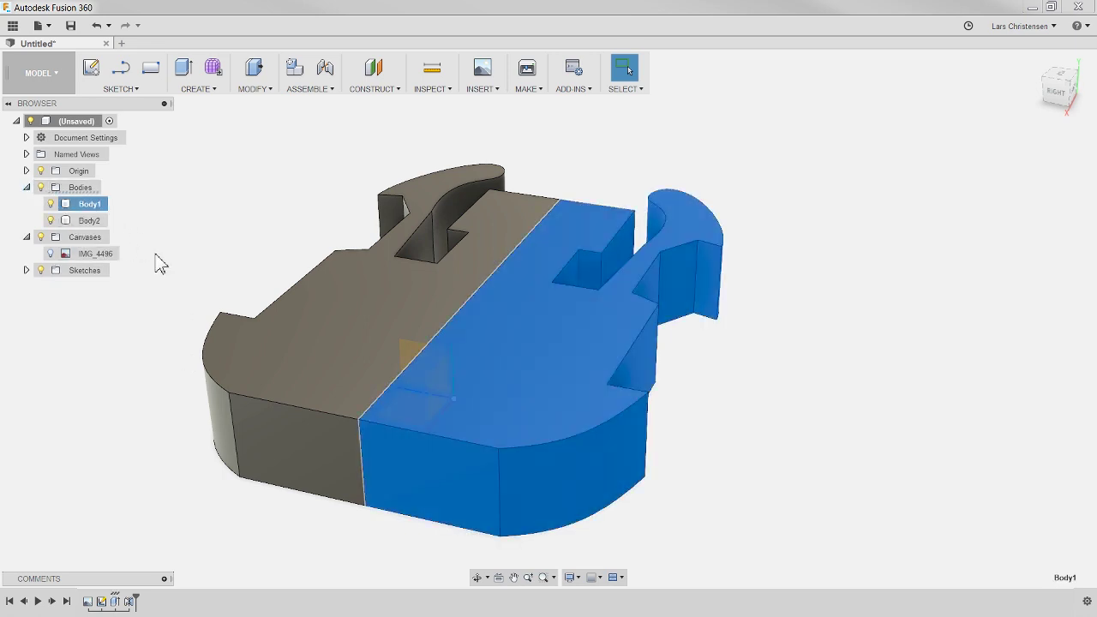
{"action": "left_click", "coordinate": [88, 221]}
{"action": "key", "text": "Escape"}
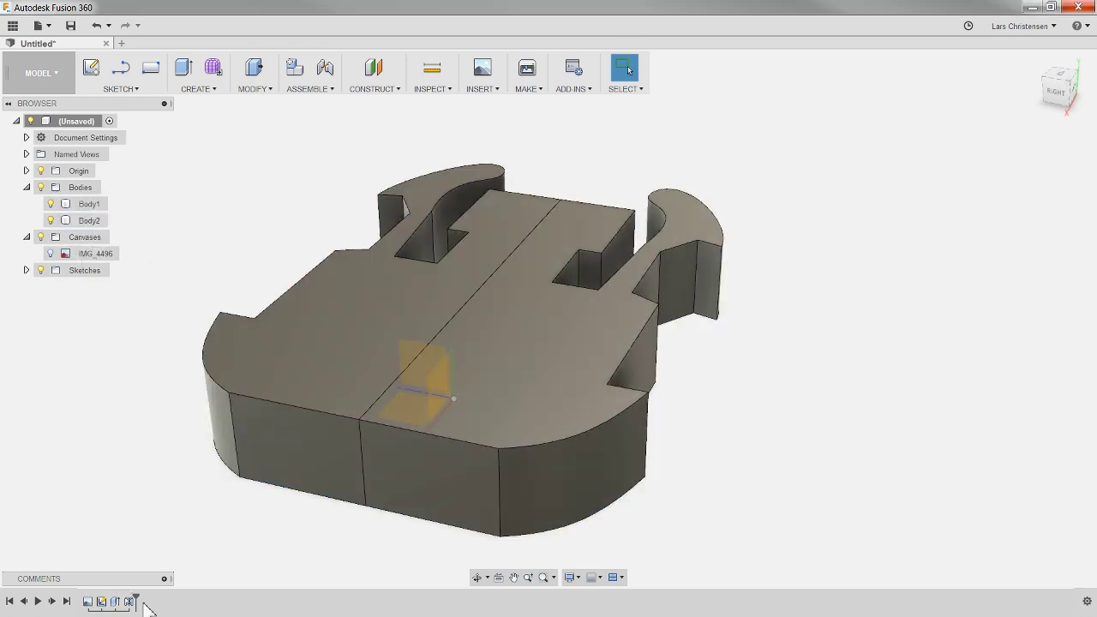
{"action": "left_click_drag", "start_coordinate": [137, 603], "coordinate": [122, 601]}
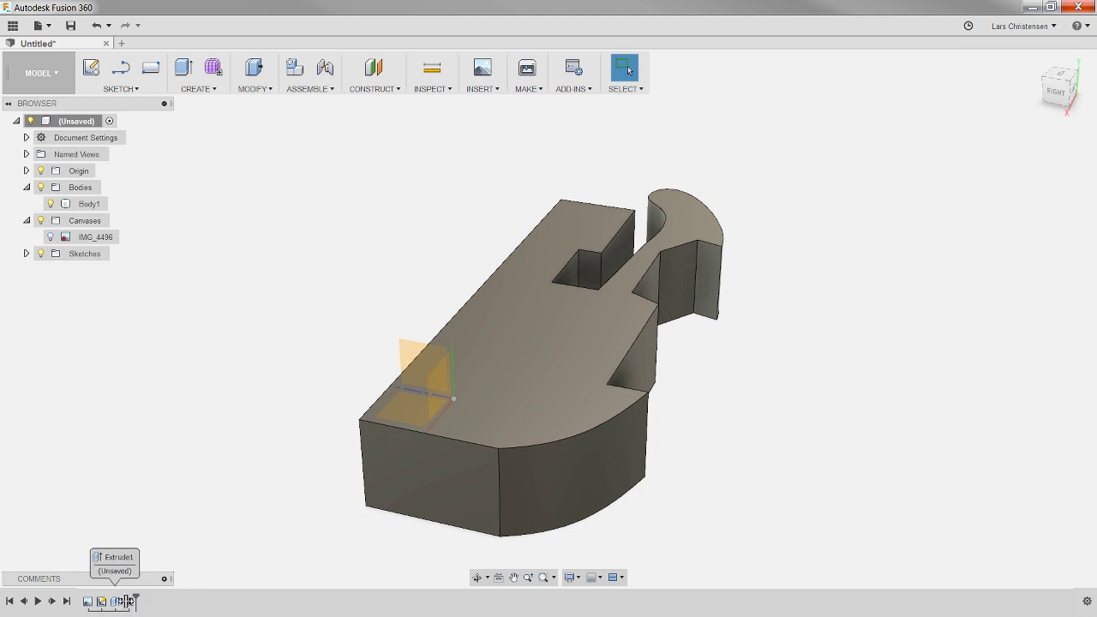
{"action": "left_click_drag", "start_coordinate": [125, 600], "coordinate": [135, 601]}
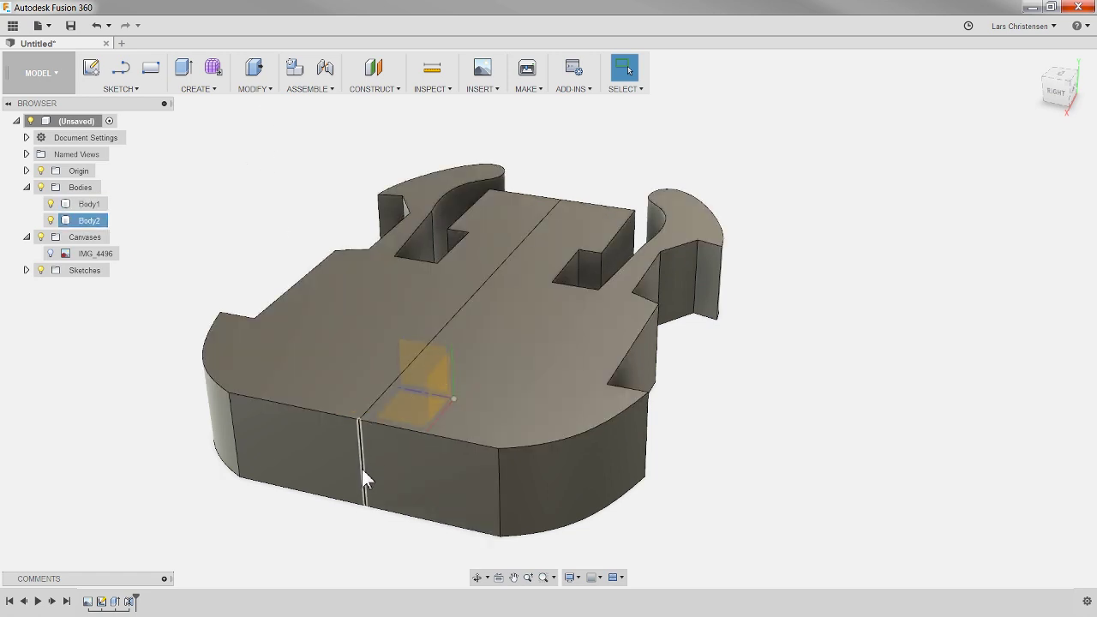
{"action": "left_click", "coordinate": [250, 91]}
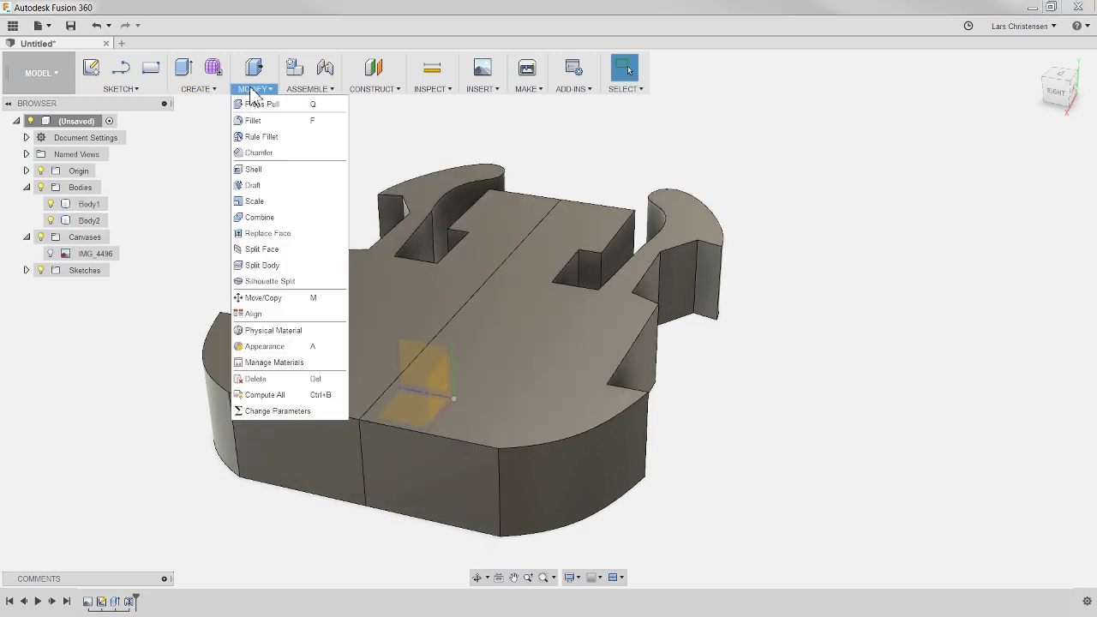
Step: Combine Body1 and Body2 into a single joined body
{"action": "left_click", "coordinate": [273, 221]}
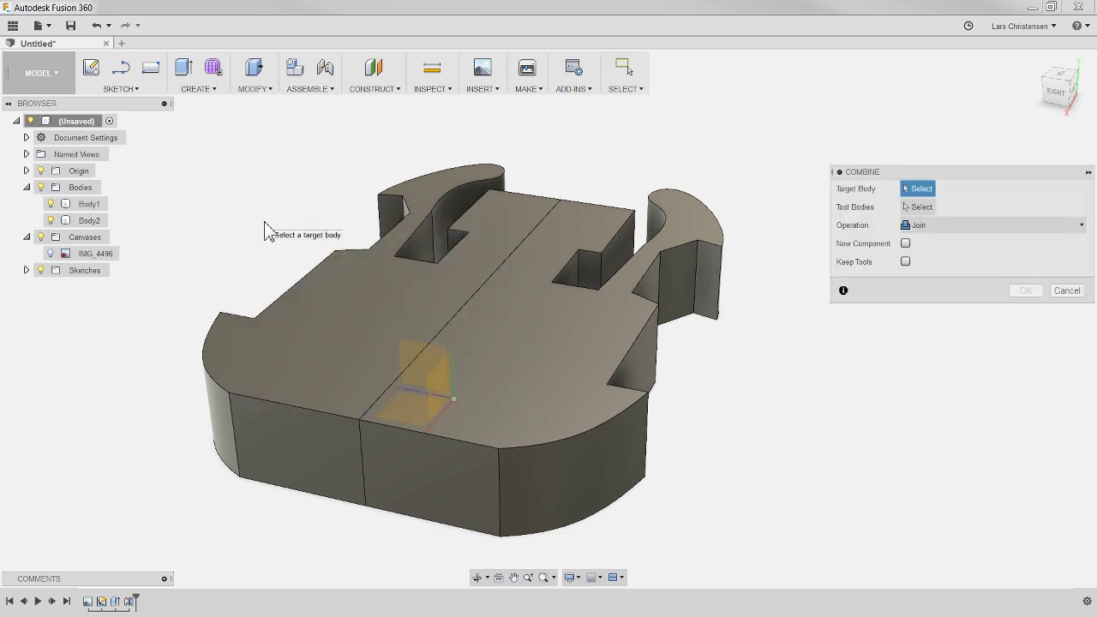
{"action": "left_click", "coordinate": [320, 310]}
{"action": "left_click", "coordinate": [514, 375]}
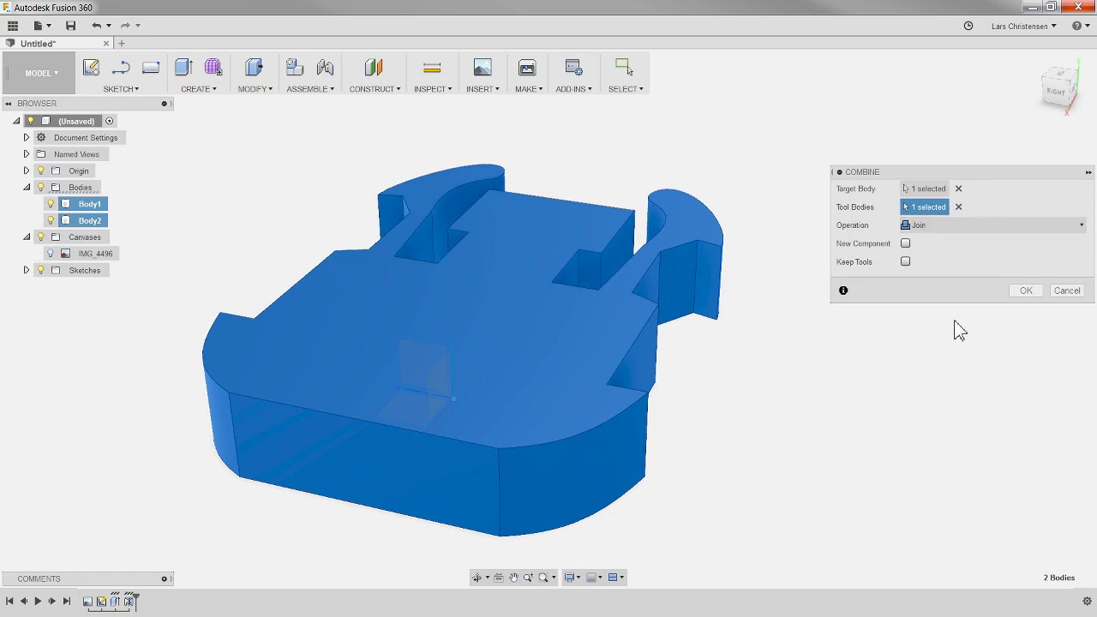
{"action": "left_click", "coordinate": [1025, 290]}
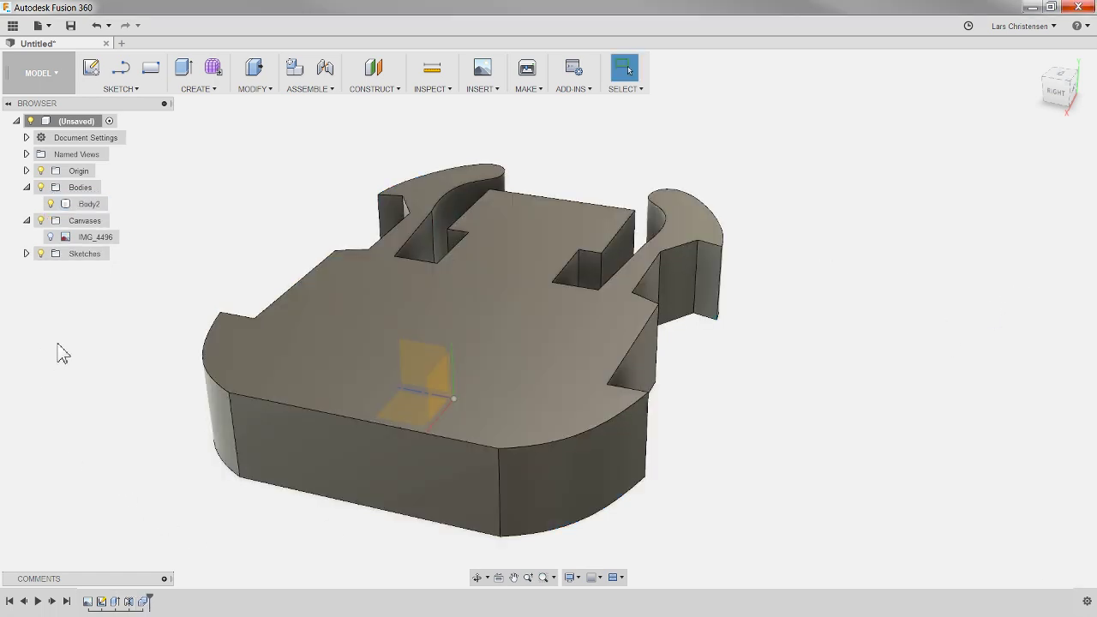
Step: Collapse the Bodies list and hide the origin planes and axes
{"action": "middle_click_drag", "start_coordinate": [142, 326], "coordinate": [210, 358], "text": "shift"}
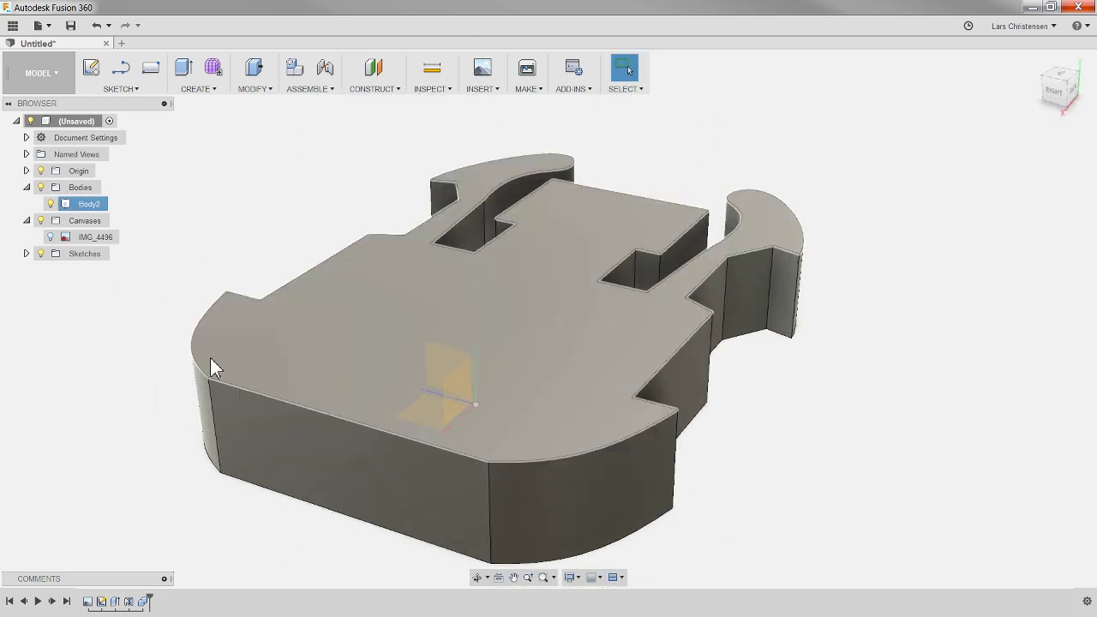
{"action": "left_click", "coordinate": [27, 187]}
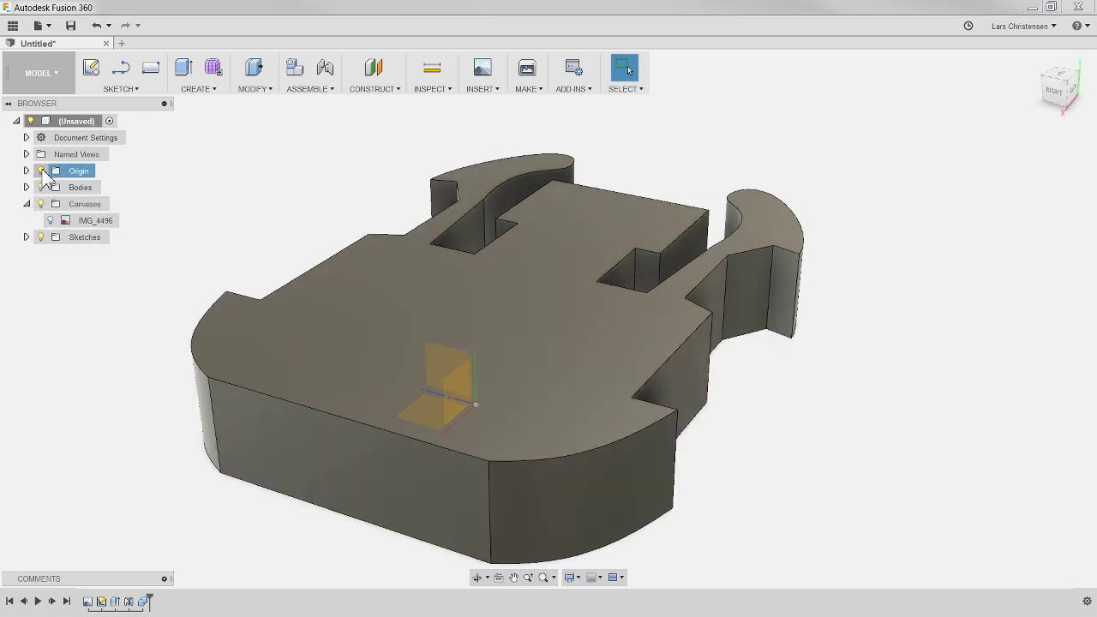
{"action": "left_click", "coordinate": [41, 171]}
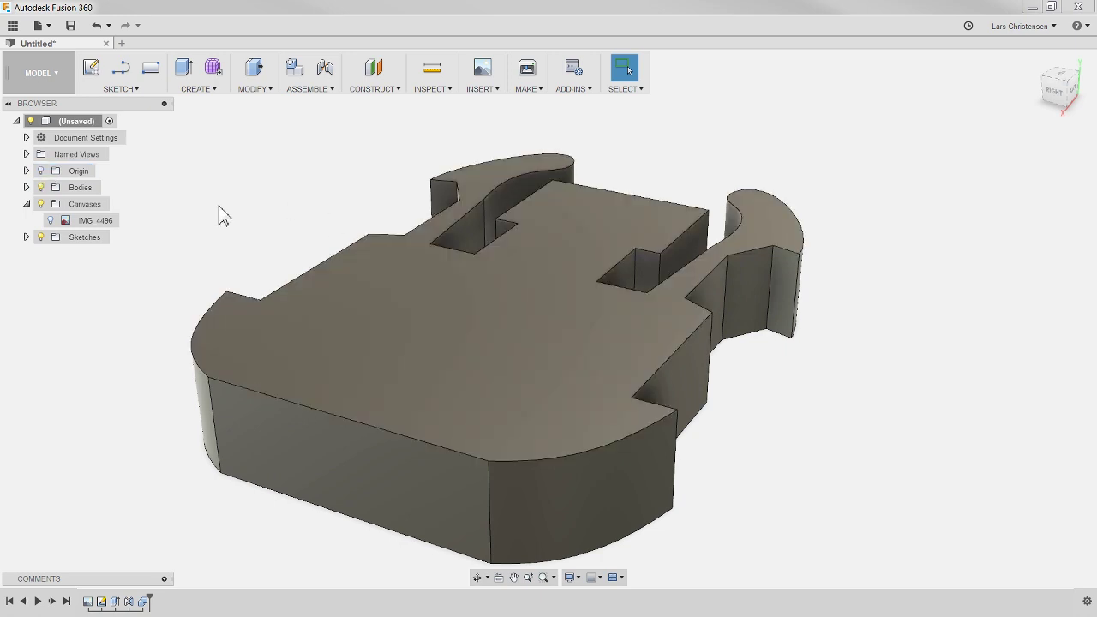
{"action": "scroll", "coordinate": [277, 216], "scroll_direction": "down", "scroll_amount": 2}
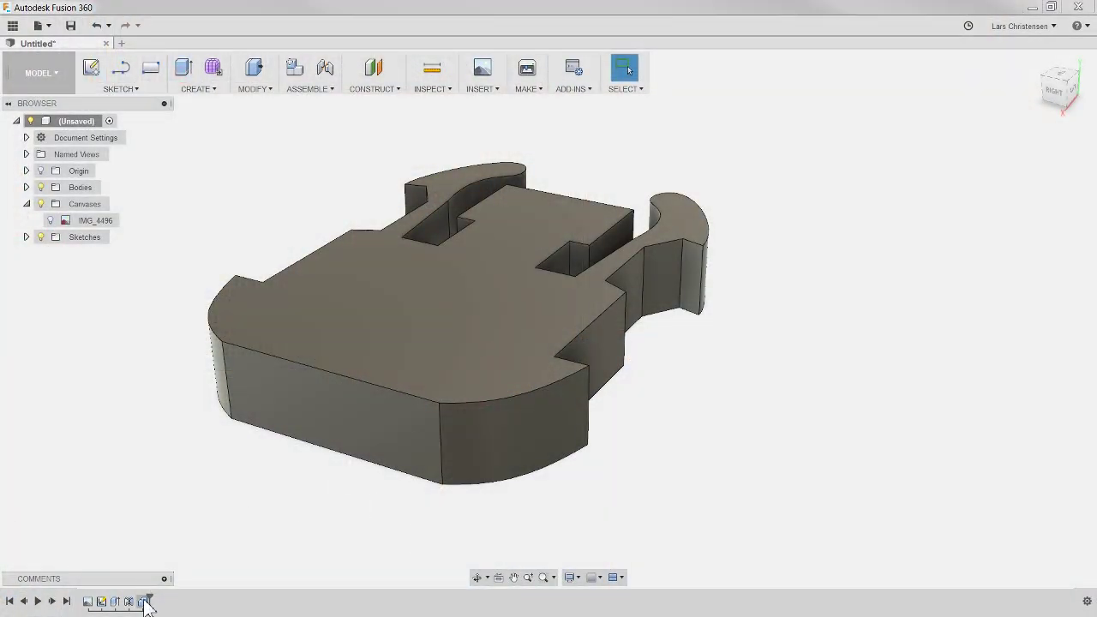
{"action": "left_click", "coordinate": [271, 92]}
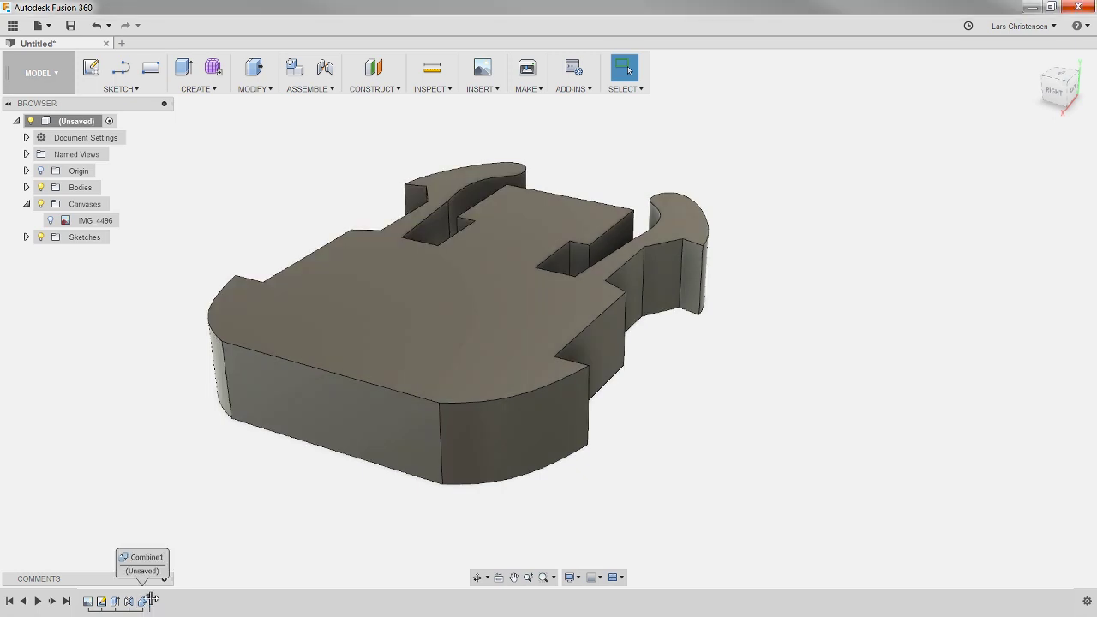
{"action": "left_click_drag", "start_coordinate": [149, 600], "coordinate": [136, 600]}
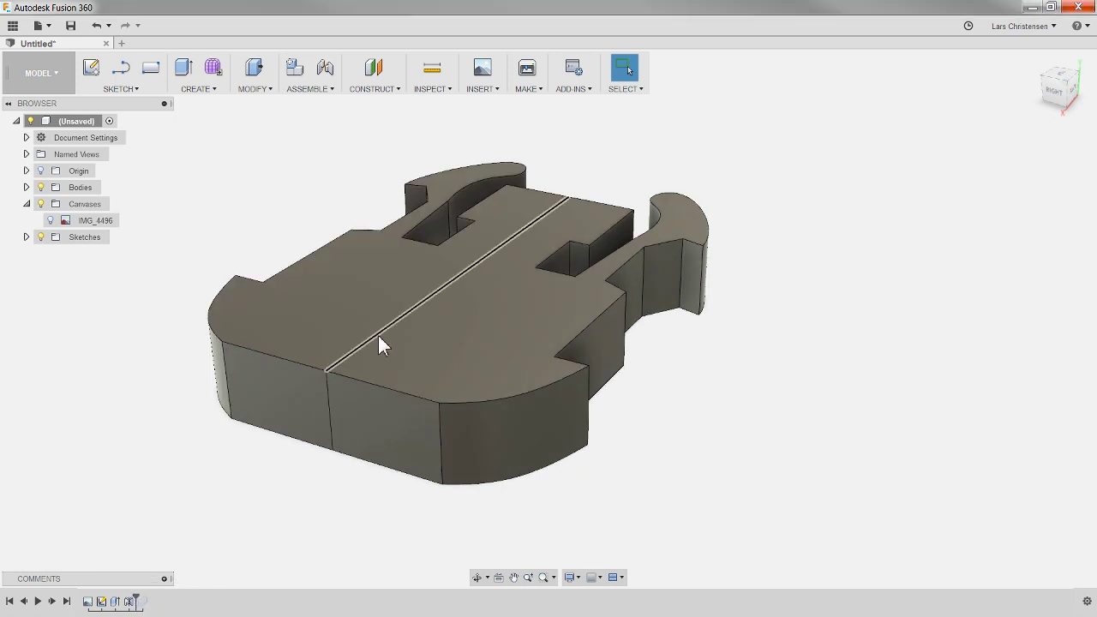
{"action": "left_click", "coordinate": [26, 187]}
{"action": "left_click", "coordinate": [88, 203]}
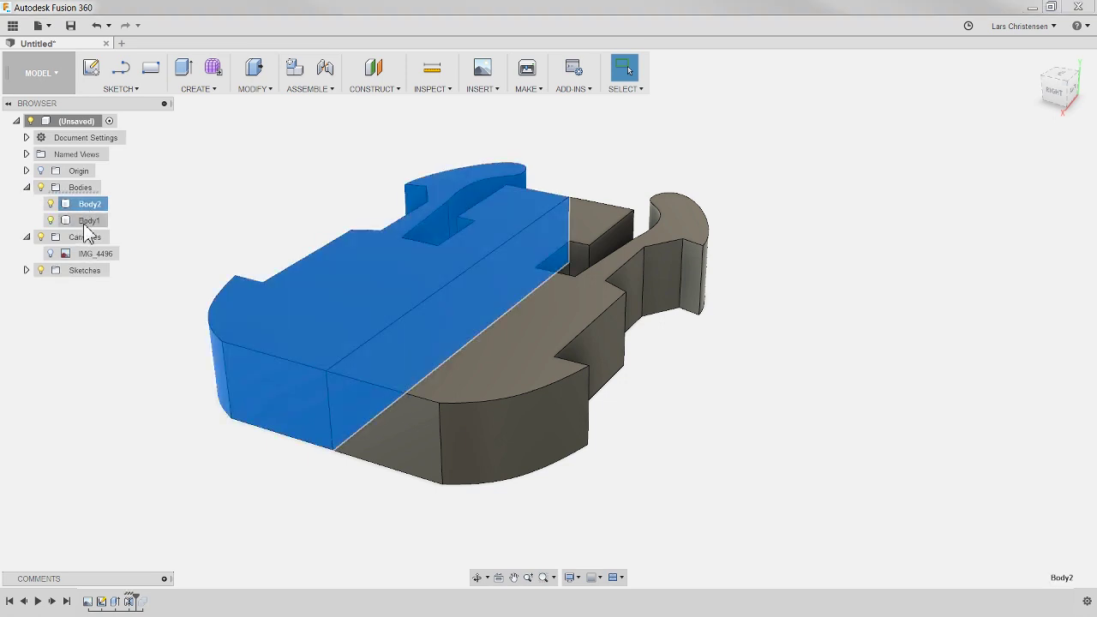
{"action": "left_click", "coordinate": [89, 220]}
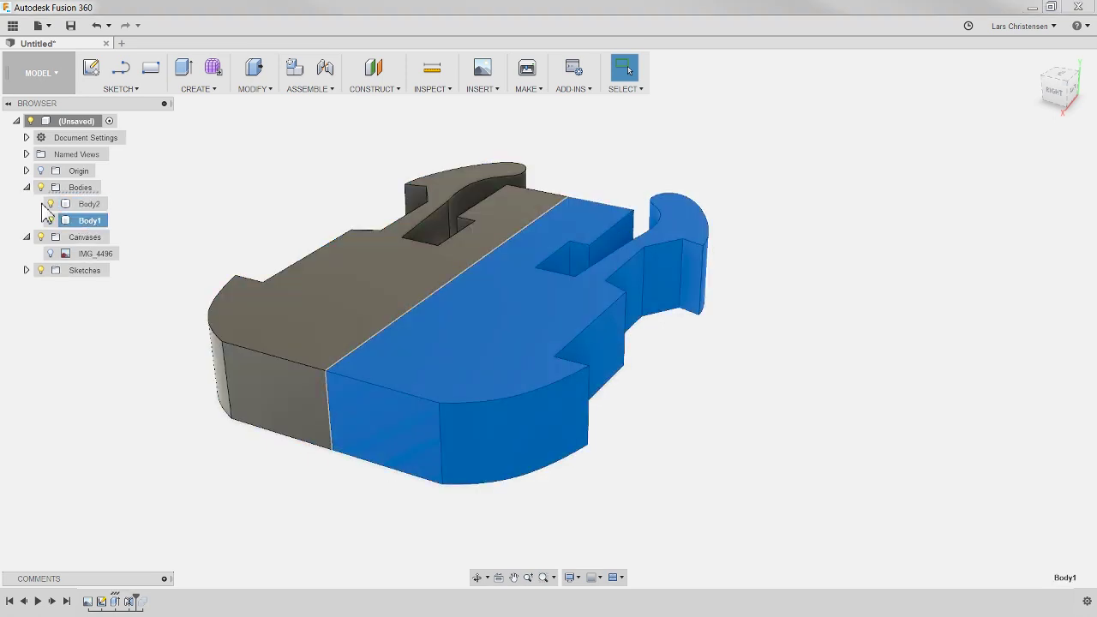
{"action": "left_click", "coordinate": [25, 186]}
{"action": "left_click", "coordinate": [254, 89]}
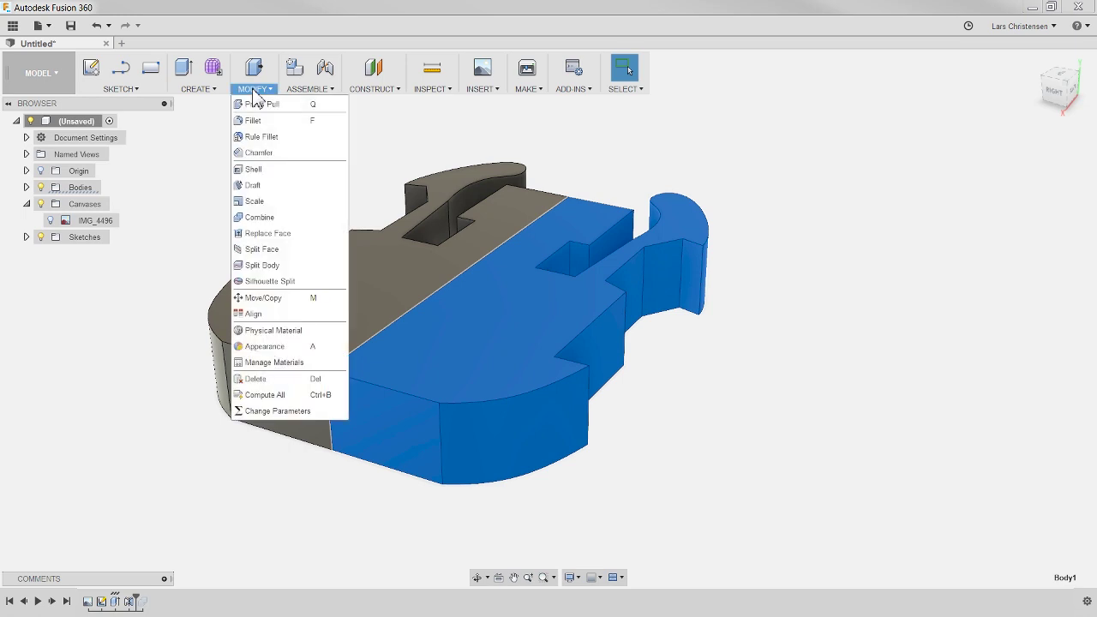
{"action": "left_click", "coordinate": [150, 305]}
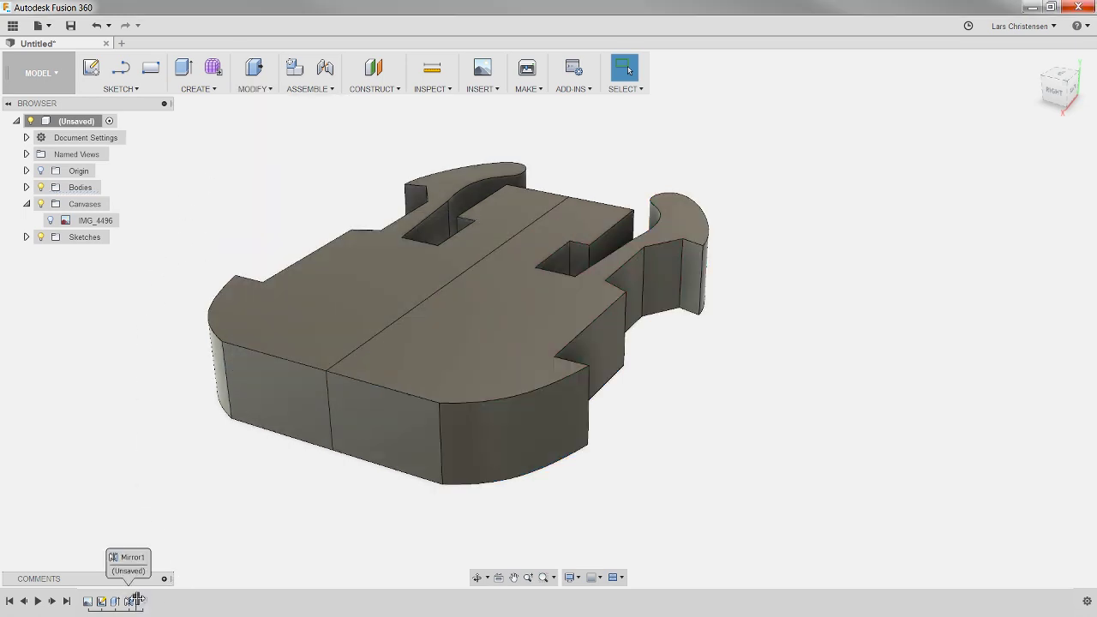
{"action": "left_click_drag", "start_coordinate": [138, 602], "coordinate": [178, 602]}
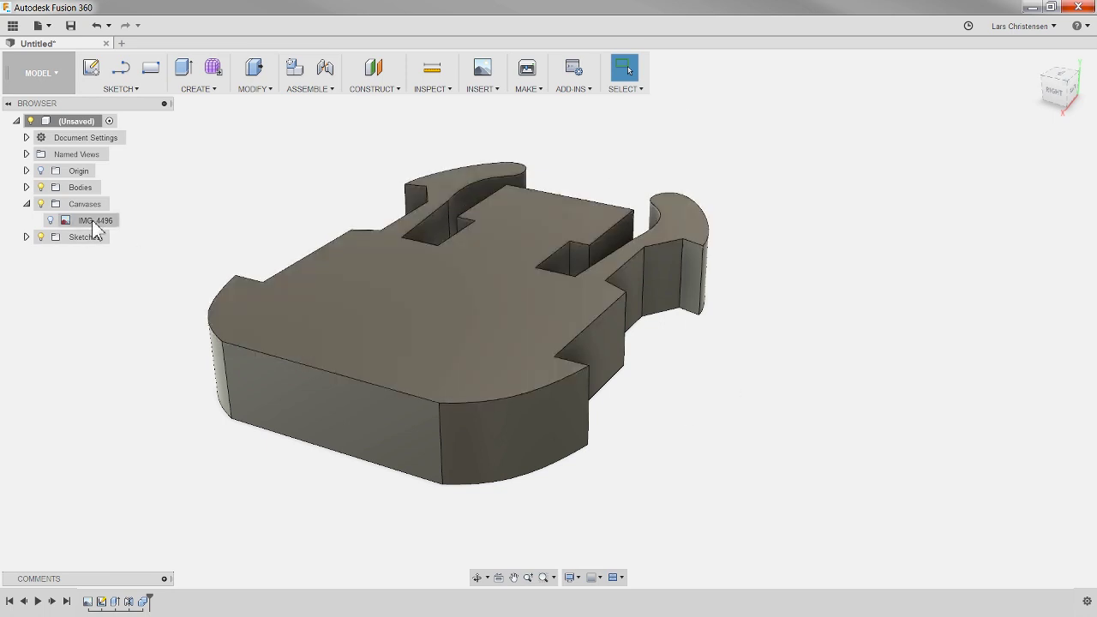
{"action": "left_click", "coordinate": [26, 187]}
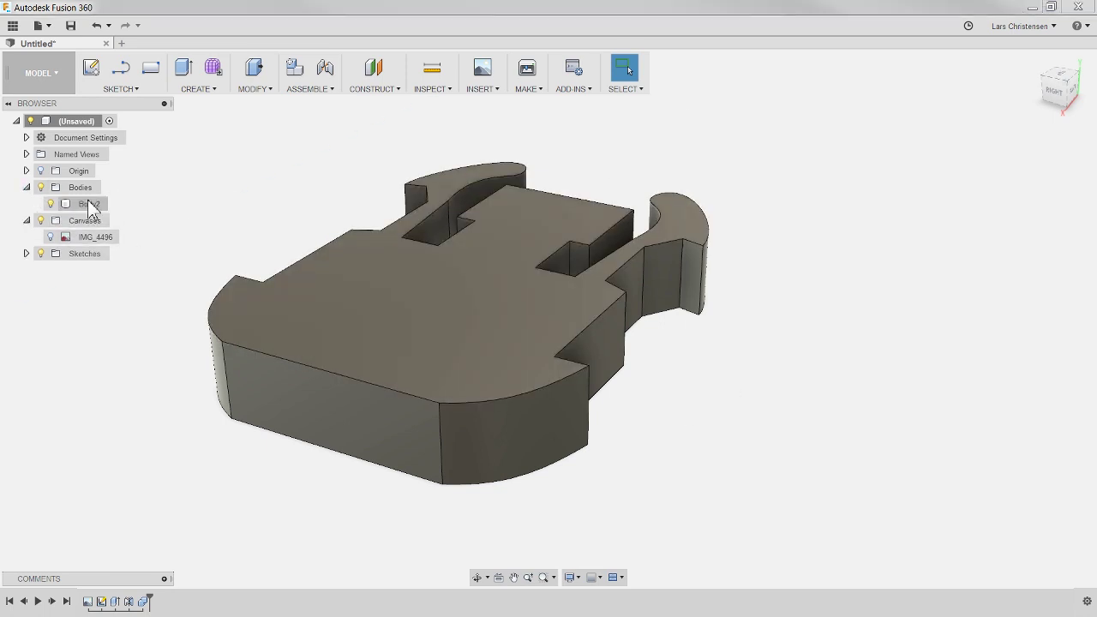
{"action": "left_click", "coordinate": [26, 187]}
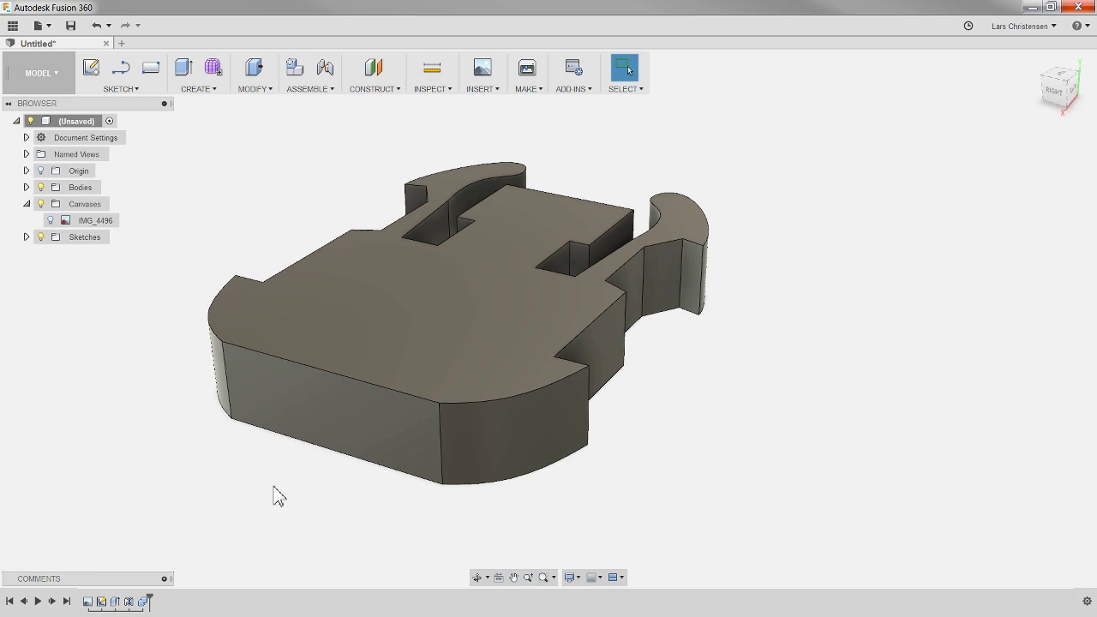
{"action": "middle_click_drag", "start_coordinate": [278, 495], "coordinate": [245, 502], "text": "shift"}
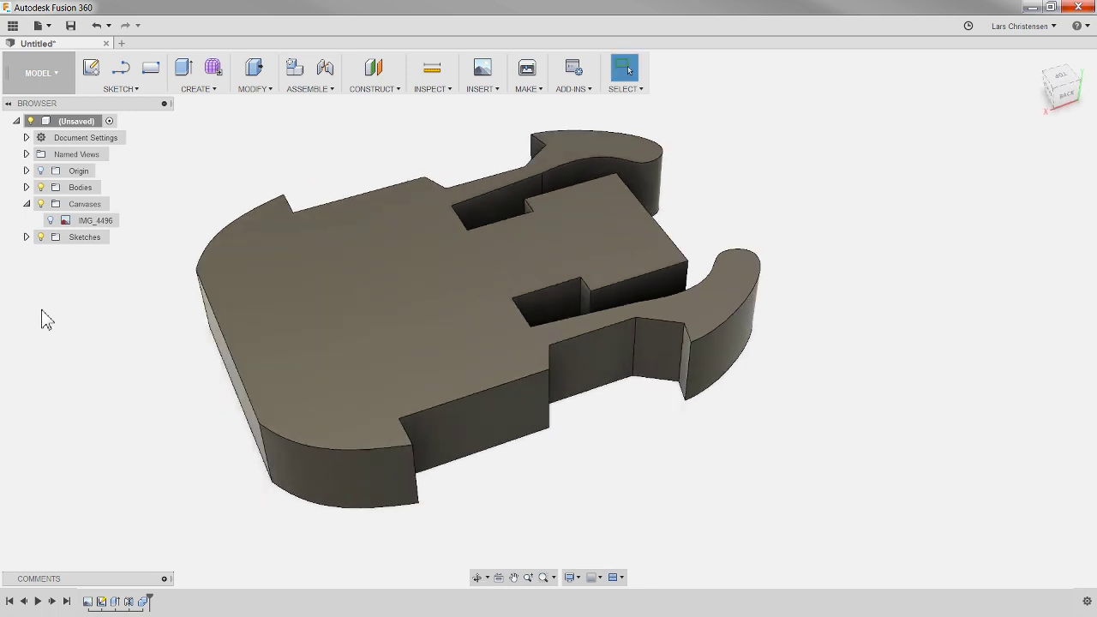
Step: Compare the mount from the top with the IMG_4496 photo, then hide the photo again
{"action": "left_click", "coordinate": [51, 220]}
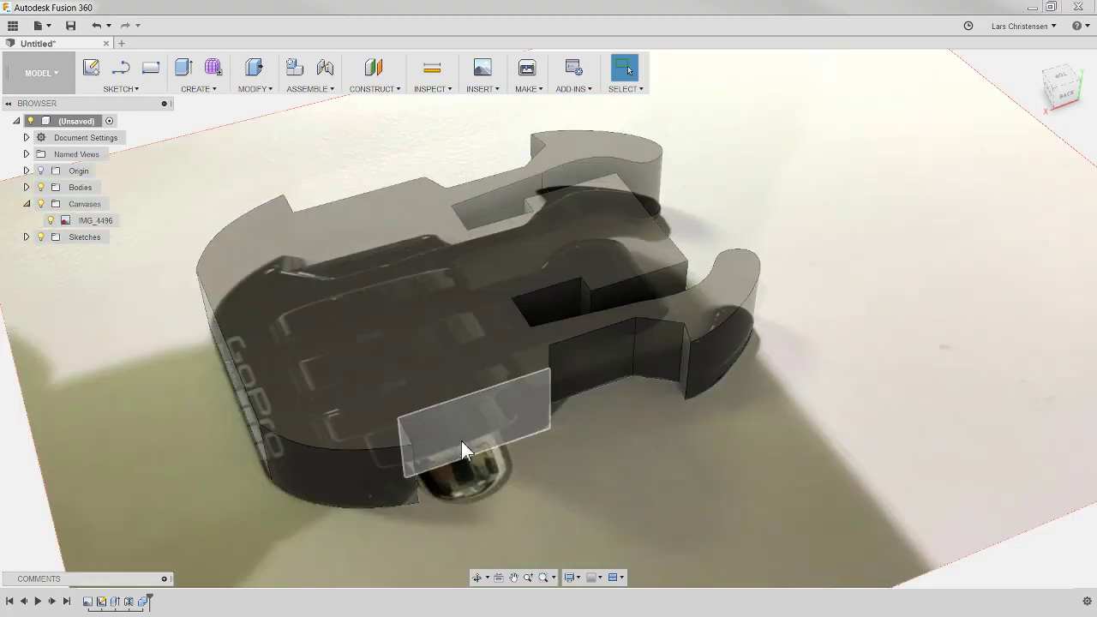
{"action": "left_click", "coordinate": [1060, 83]}
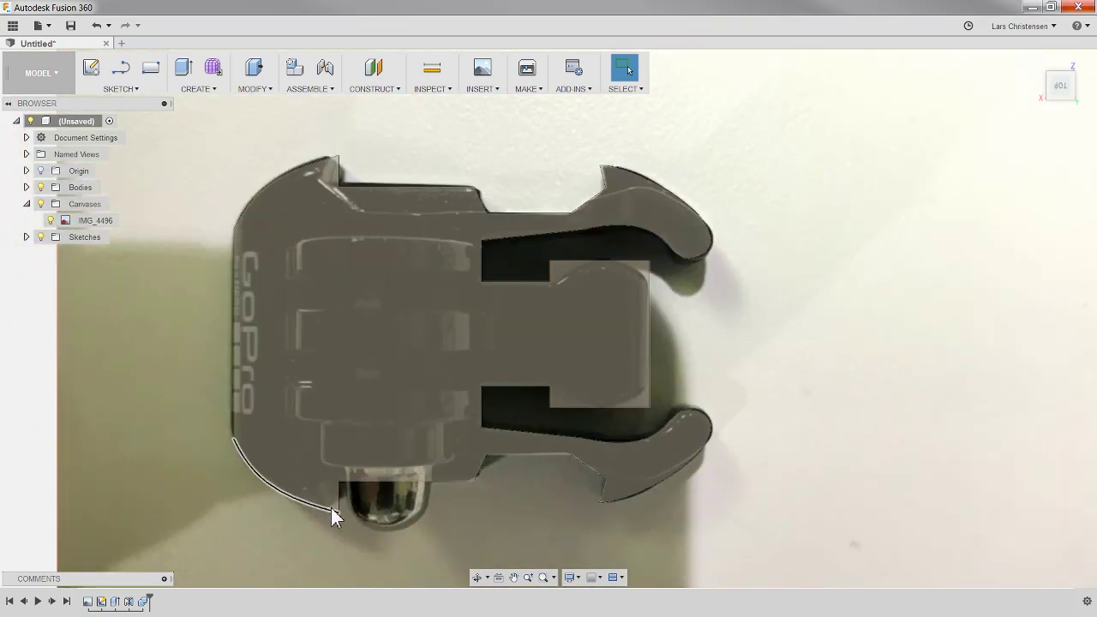
{"action": "left_click", "coordinate": [50, 220]}
{"action": "middle_click_drag", "start_coordinate": [206, 426], "coordinate": [229, 275], "text": "shift"}
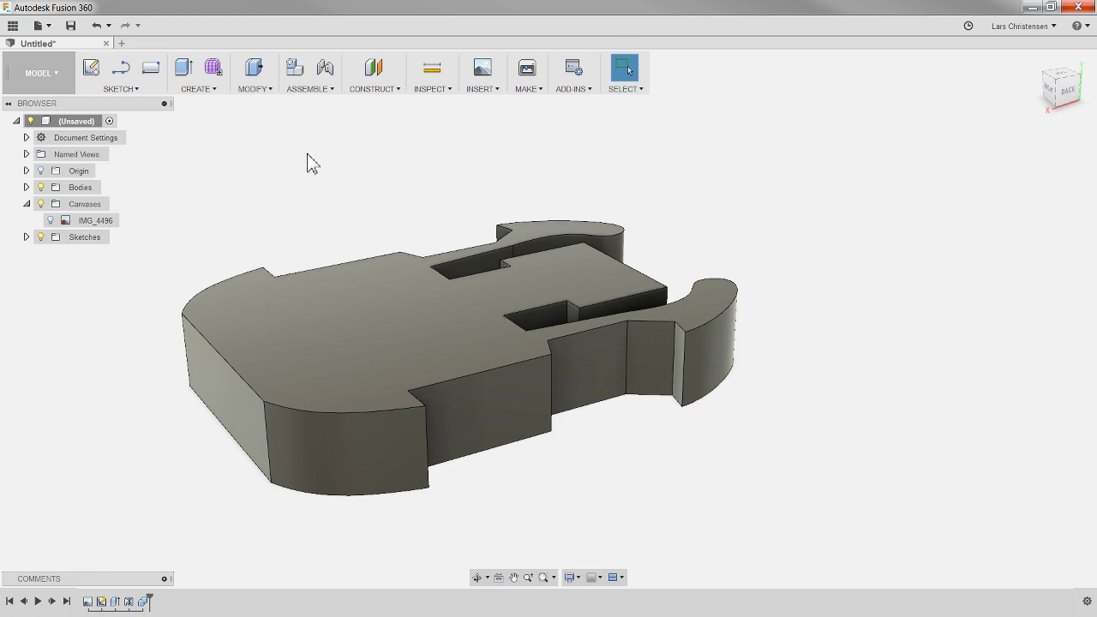
{"action": "left_click", "coordinate": [253, 91]}
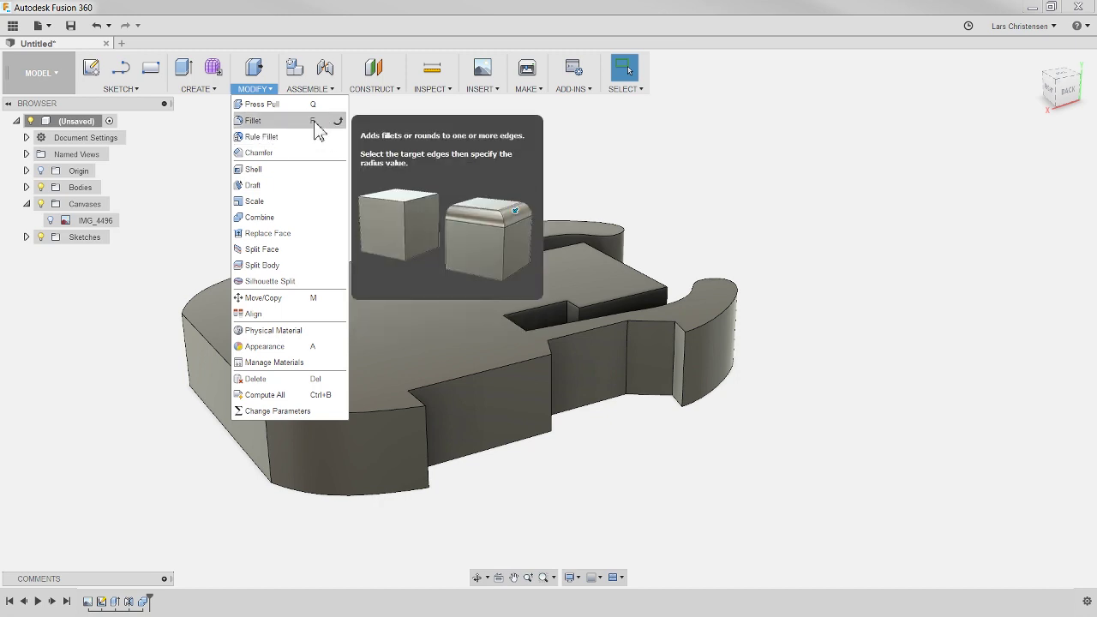
Step: Fillet the two notch corner edges with a 3.50 mm radius
{"action": "left_click", "coordinate": [262, 121]}
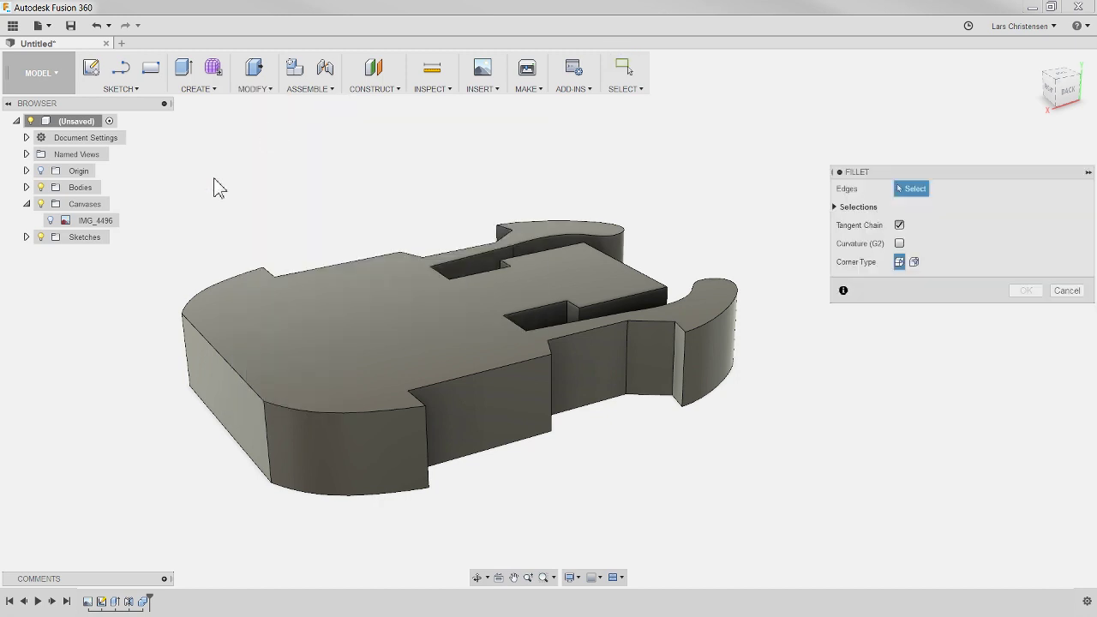
{"action": "left_click", "coordinate": [427, 467]}
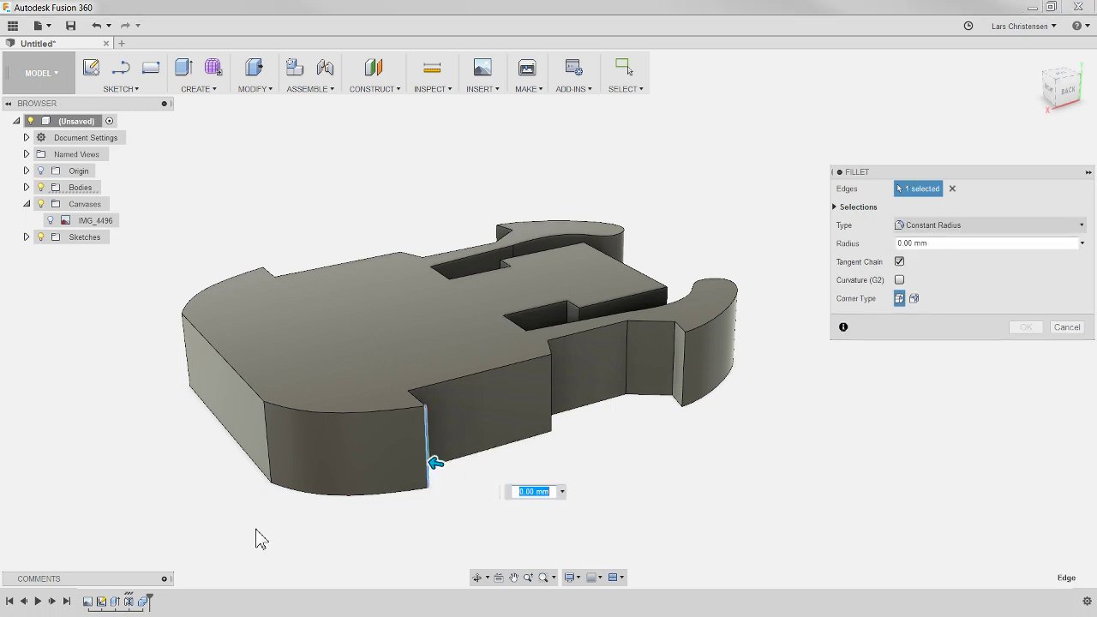
{"action": "middle_click_drag", "start_coordinate": [294, 536], "coordinate": [194, 531], "text": "shift"}
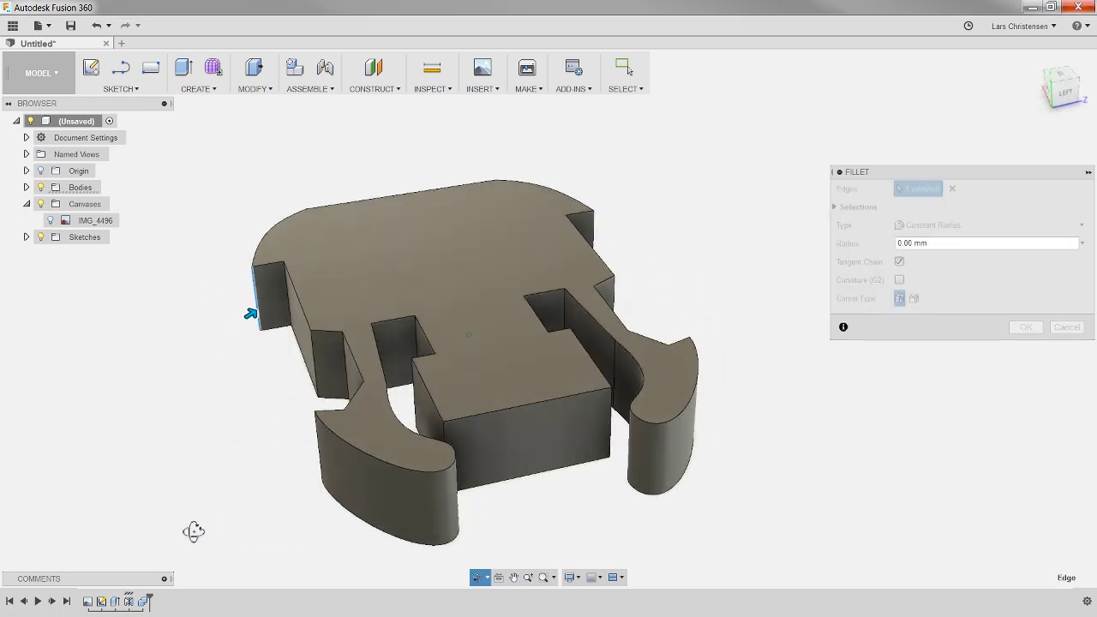
{"action": "left_click", "coordinate": [593, 240]}
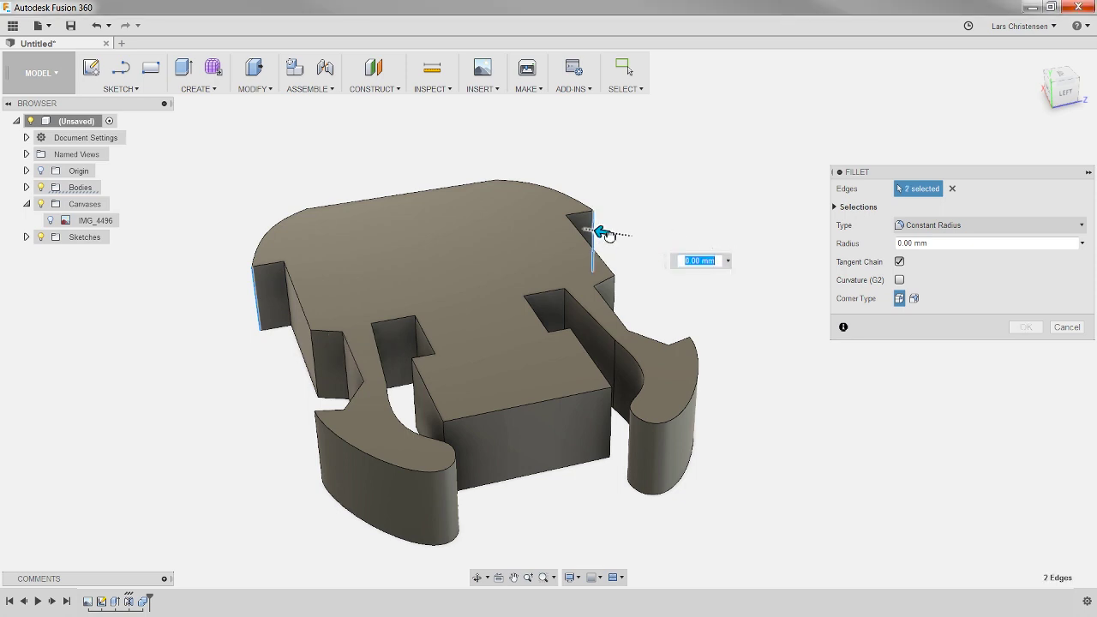
{"action": "left_click_drag", "start_coordinate": [602, 233], "coordinate": [597, 236]}
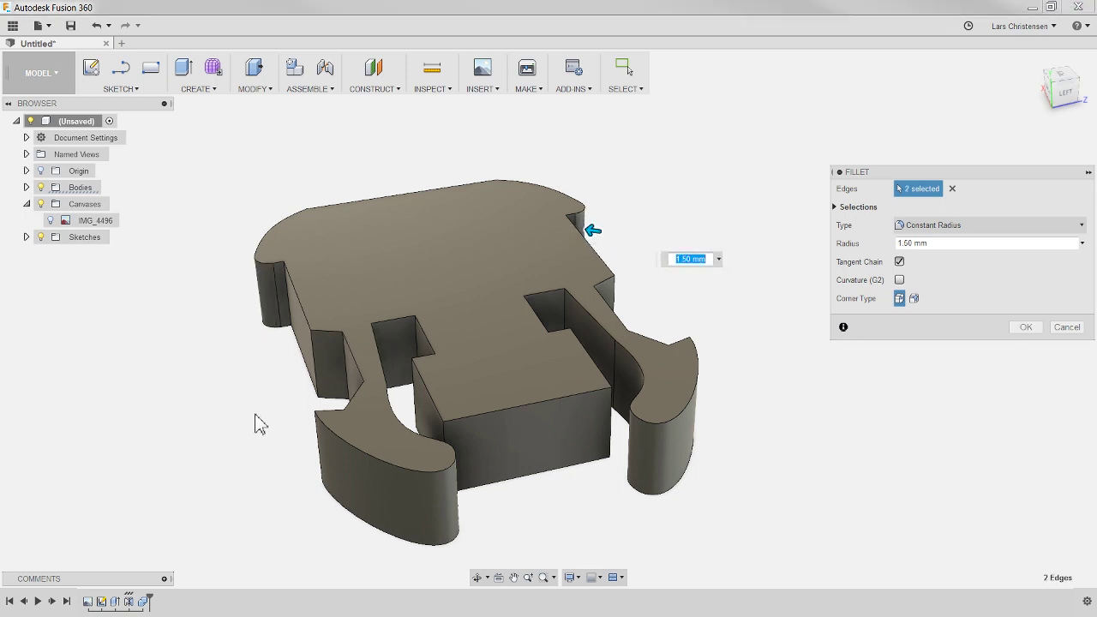
{"action": "middle_click_drag", "start_coordinate": [237, 403], "coordinate": [740, 428], "text": "shift"}
{"action": "scroll", "coordinate": [768, 383], "scroll_direction": "up", "scroll_amount": 5}
{"action": "mouse_move", "coordinate": [652, 358]}
{"action": "left_mouse_down"}
{"action": "mouse_move", "coordinate": [651, 372]}
{"action": "mouse_move", "coordinate": [651, 350]}
{"action": "mouse_move", "coordinate": [665, 365]}
{"action": "mouse_move", "coordinate": [651, 358]}
{"action": "left_mouse_up"}
Step: Confirm the notch fillet and start a new fillet on four side-step and fin edges
{"action": "left_click", "coordinate": [1032, 329]}
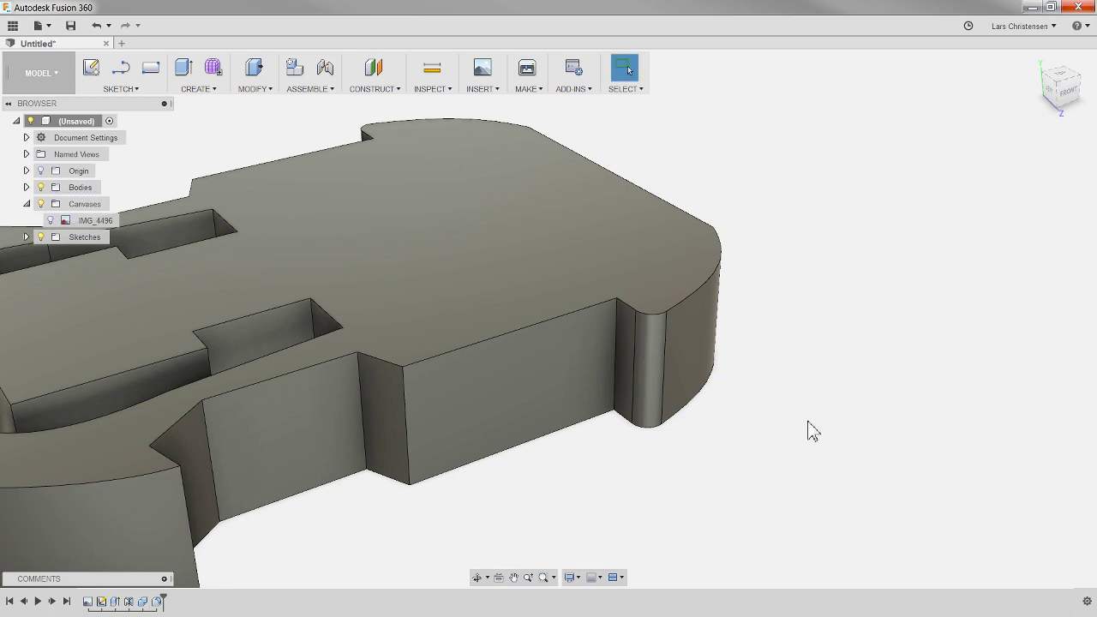
{"action": "scroll", "coordinate": [828, 368], "scroll_direction": "down", "scroll_amount": 3}
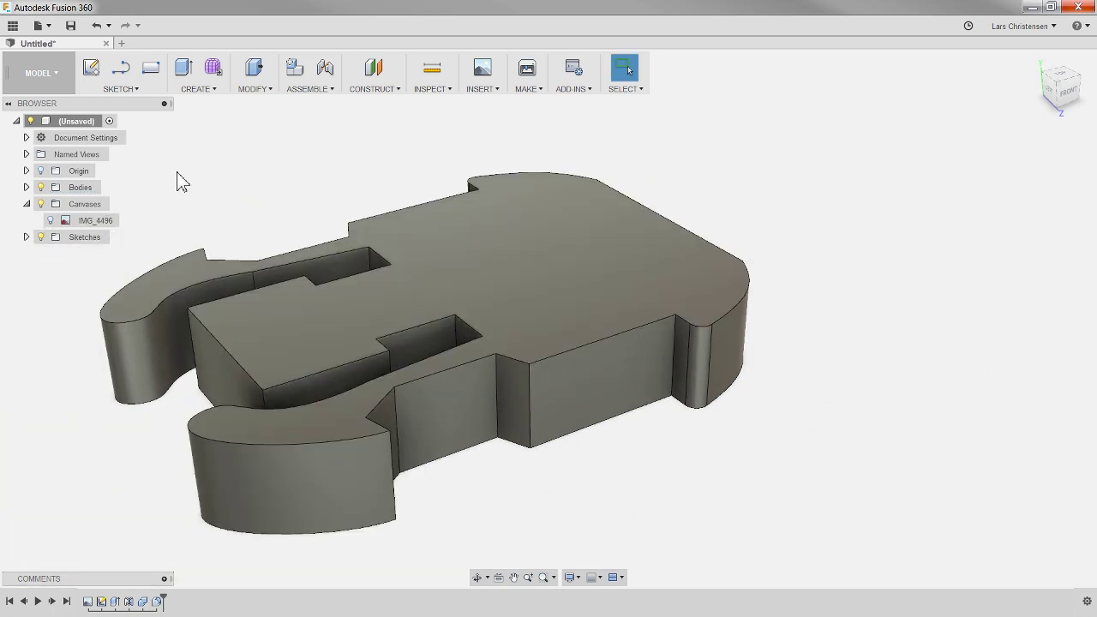
{"action": "left_click", "coordinate": [255, 89]}
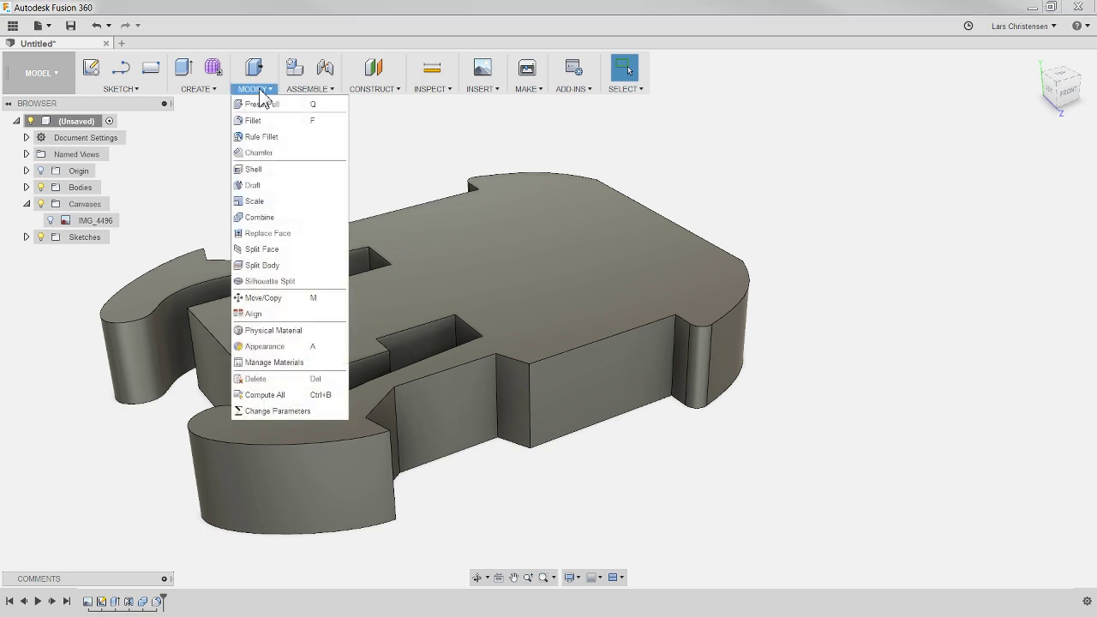
{"action": "left_click", "coordinate": [267, 122]}
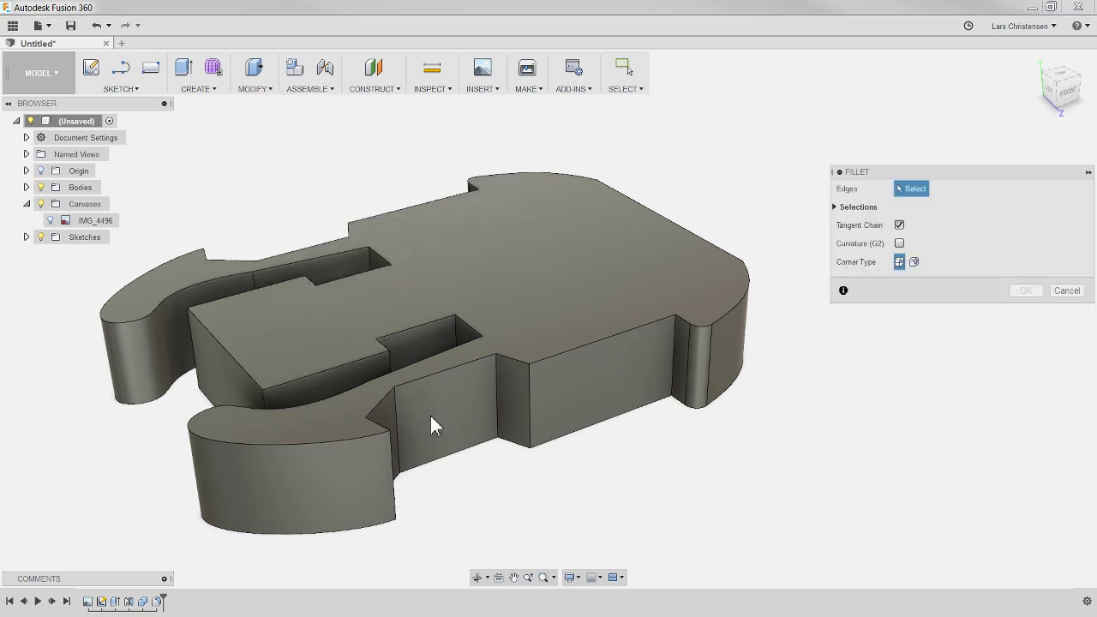
{"action": "left_click", "coordinate": [531, 400]}
{"action": "left_click", "coordinate": [496, 401]}
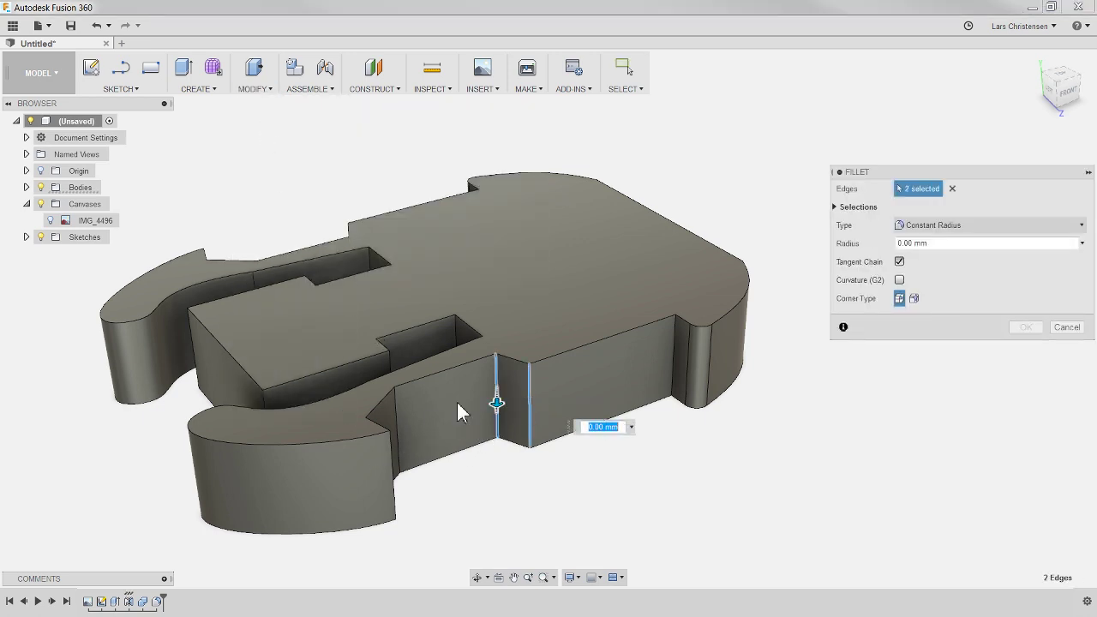
{"action": "left_click", "coordinate": [394, 411]}
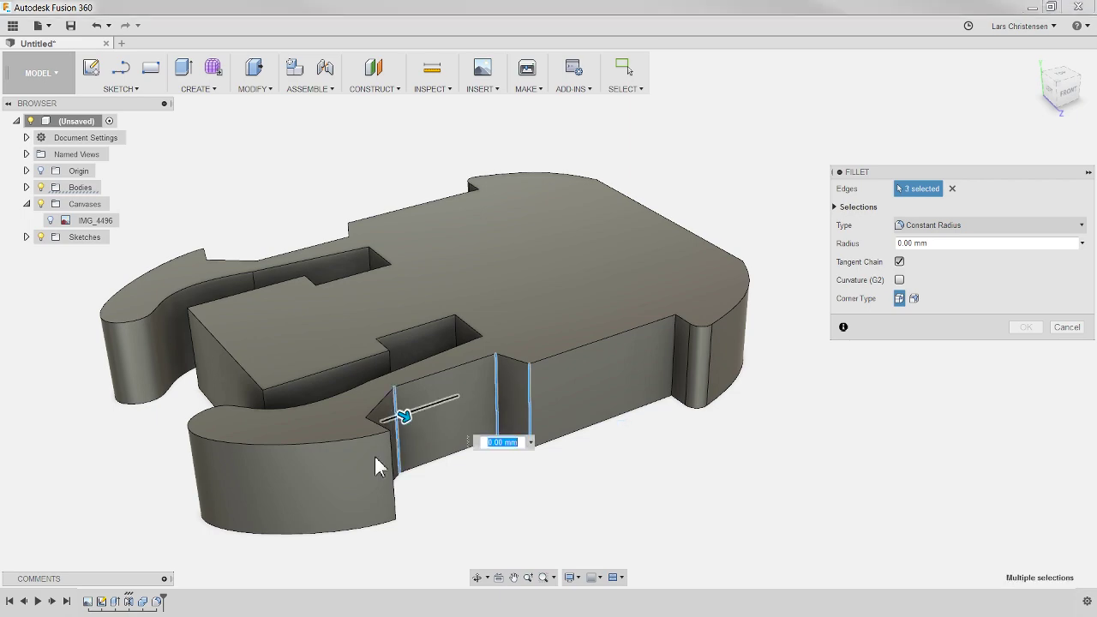
{"action": "left_click", "coordinate": [393, 501]}
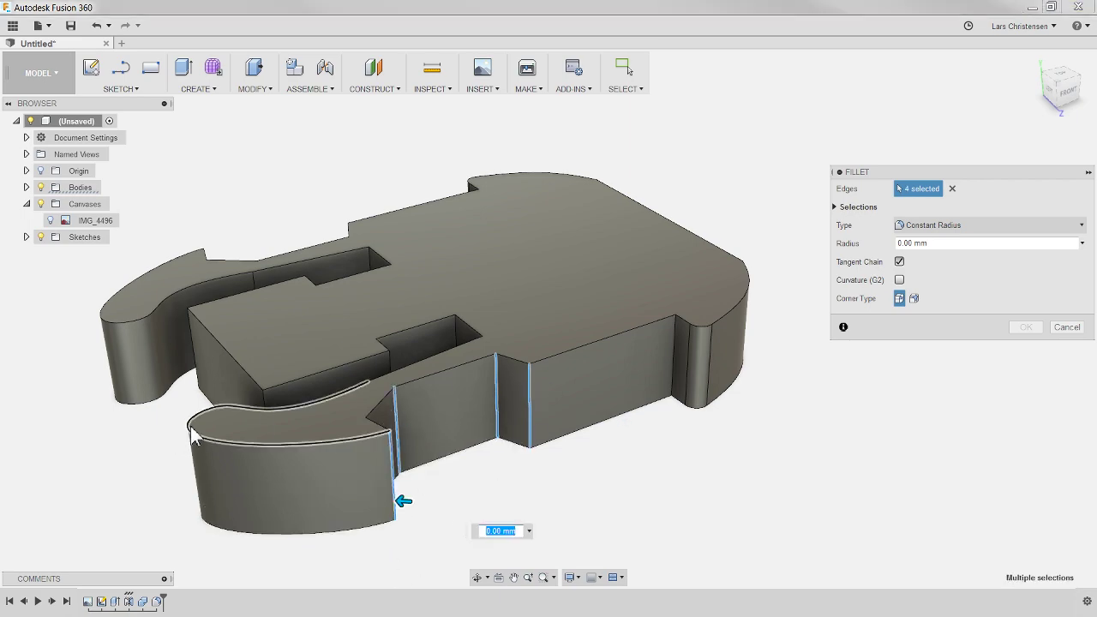
Step: Add four far-side edges and apply a 0.50 mm fillet to all eight edges
{"action": "middle_click_drag", "start_coordinate": [385, 445], "coordinate": [383, 423], "text": "shift"}
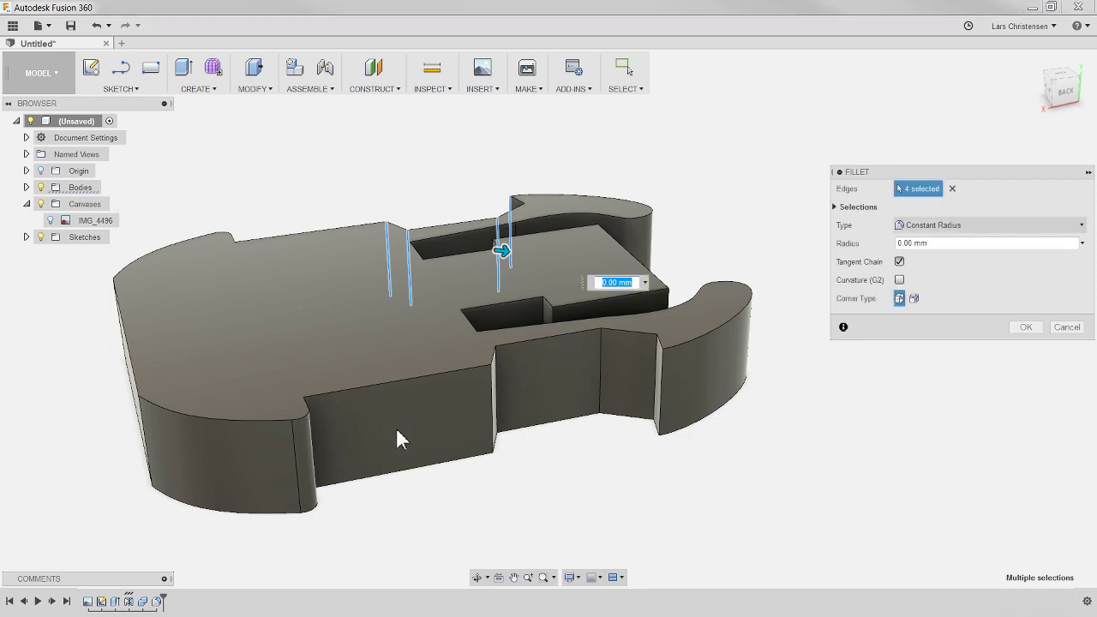
{"action": "left_click", "coordinate": [493, 422]}
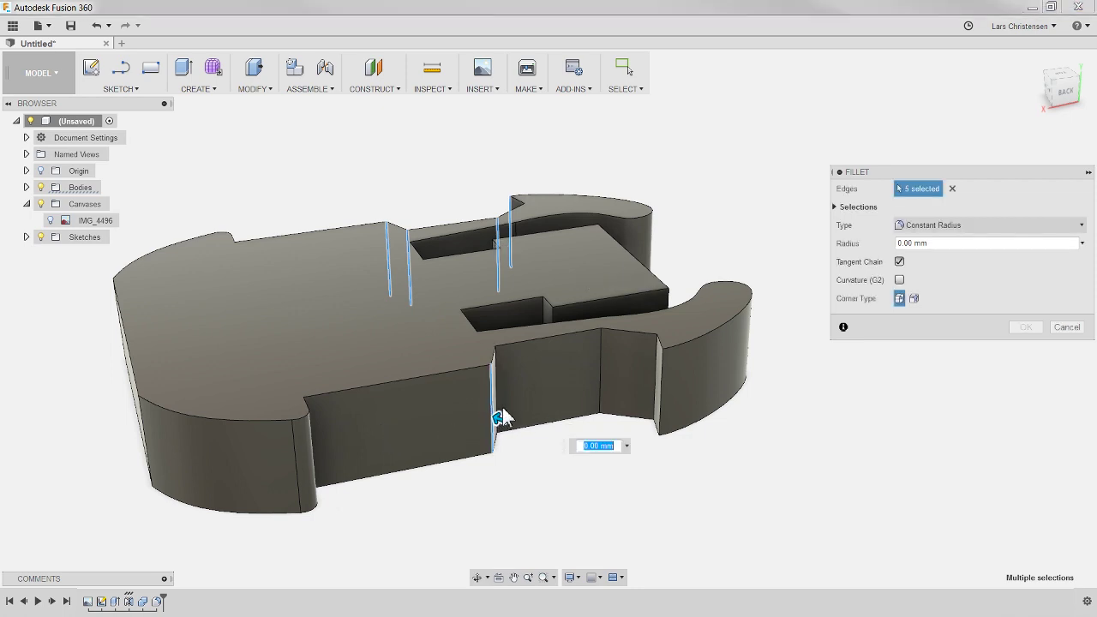
{"action": "left_click", "coordinate": [600, 377]}
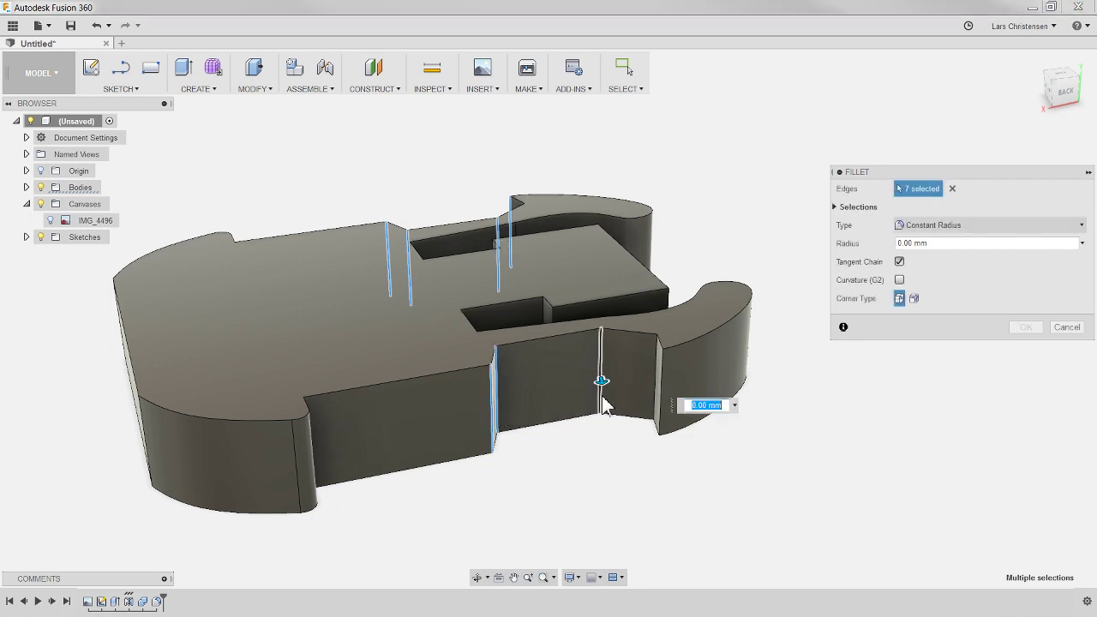
{"action": "left_click", "coordinate": [660, 416]}
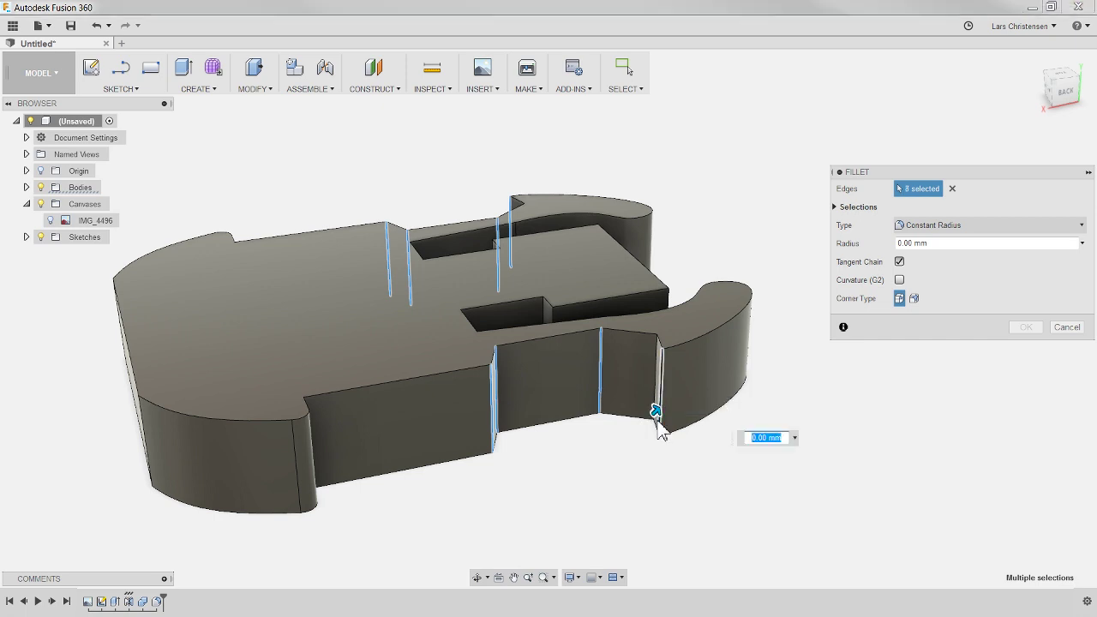
{"action": "left_click_drag", "start_coordinate": [656, 416], "coordinate": [657, 411]}
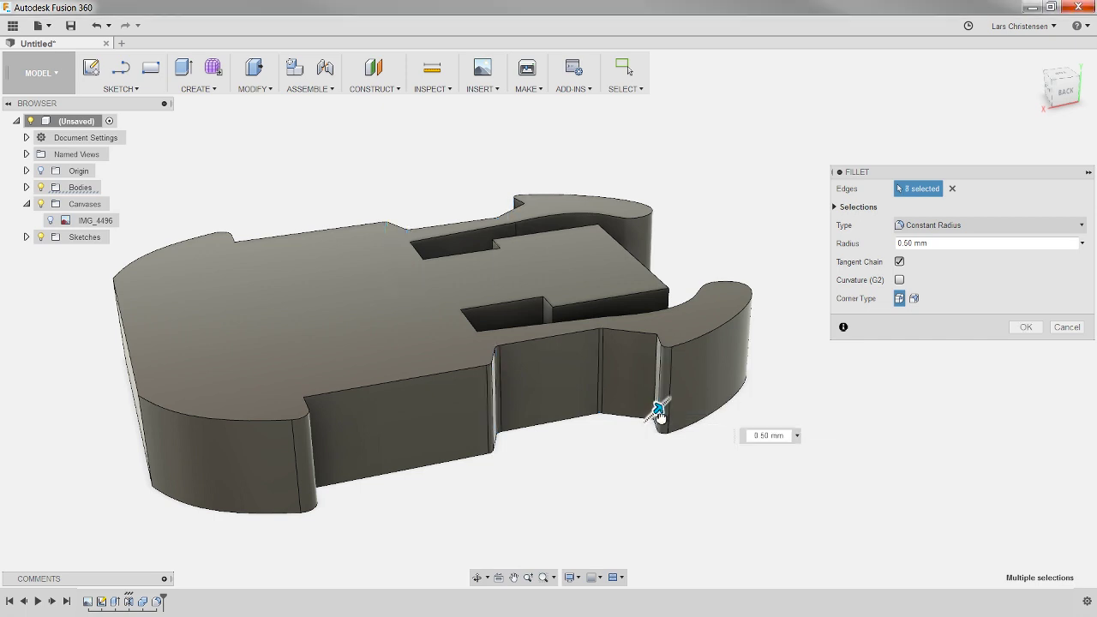
{"action": "scroll", "coordinate": [632, 472], "scroll_direction": "up", "scroll_amount": 1}
{"action": "scroll", "coordinate": [631, 471], "scroll_direction": "up", "scroll_amount": 1}
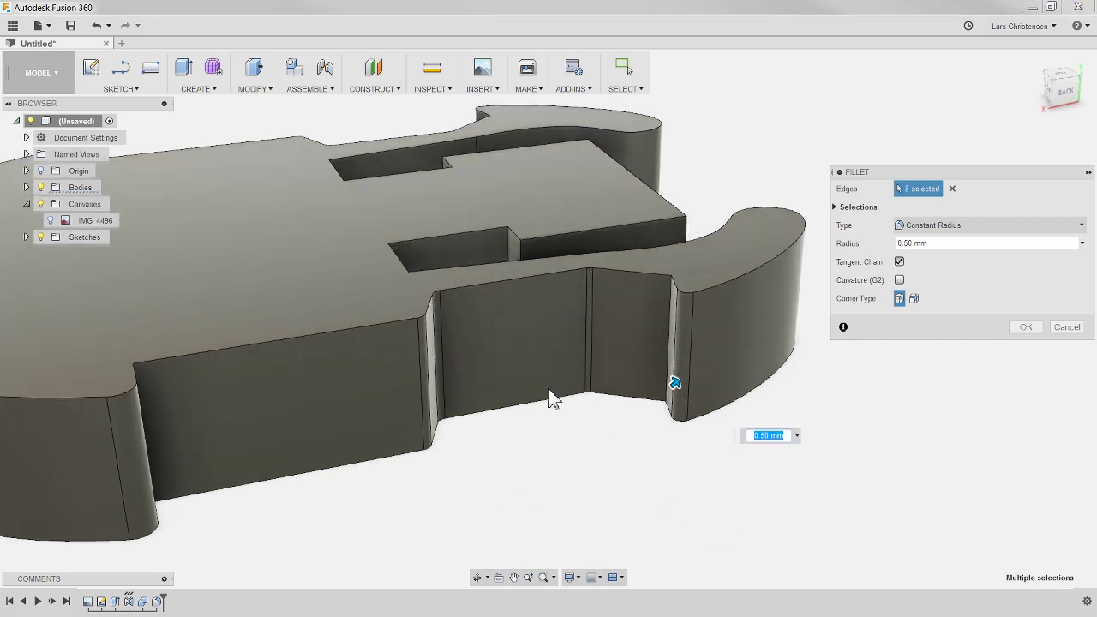
{"action": "left_click", "coordinate": [1019, 329]}
Step: Round the central block's four vertical corner edges with a 2.00 mm fillet
{"action": "middle_click_drag", "start_coordinate": [482, 470], "coordinate": [438, 473], "text": "shift"}
{"action": "scroll", "coordinate": [438, 472], "scroll_direction": "down", "scroll_amount": 3}
{"action": "key", "text": "Escape"}
{"action": "scroll", "coordinate": [450, 282], "scroll_direction": "down", "scroll_amount": 2}
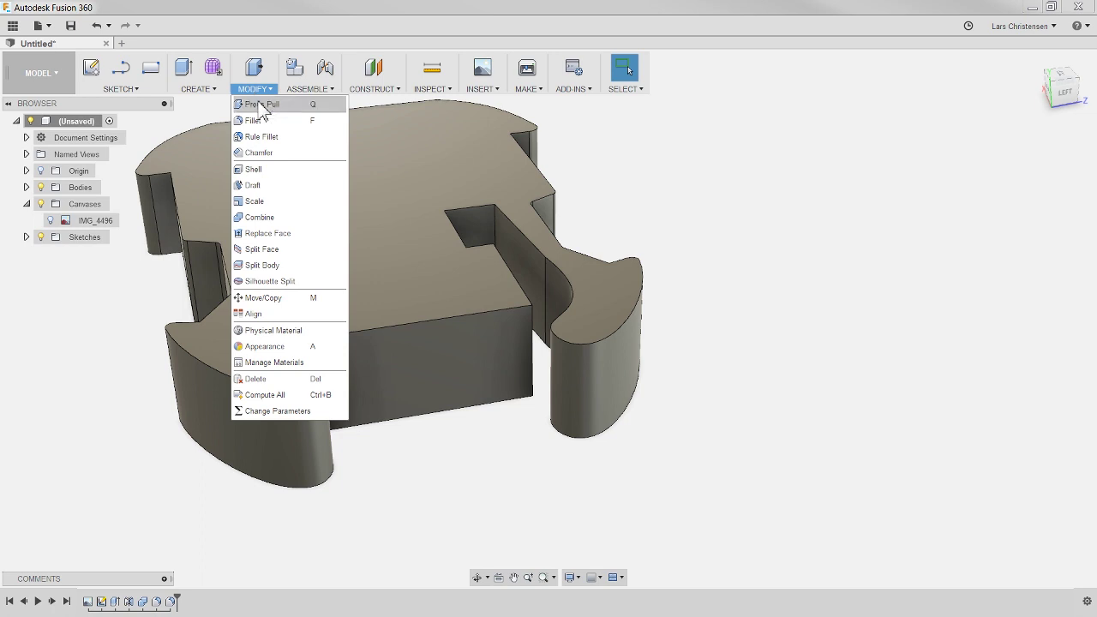
{"action": "left_click", "coordinate": [257, 121]}
{"action": "left_click", "coordinate": [319, 353]}
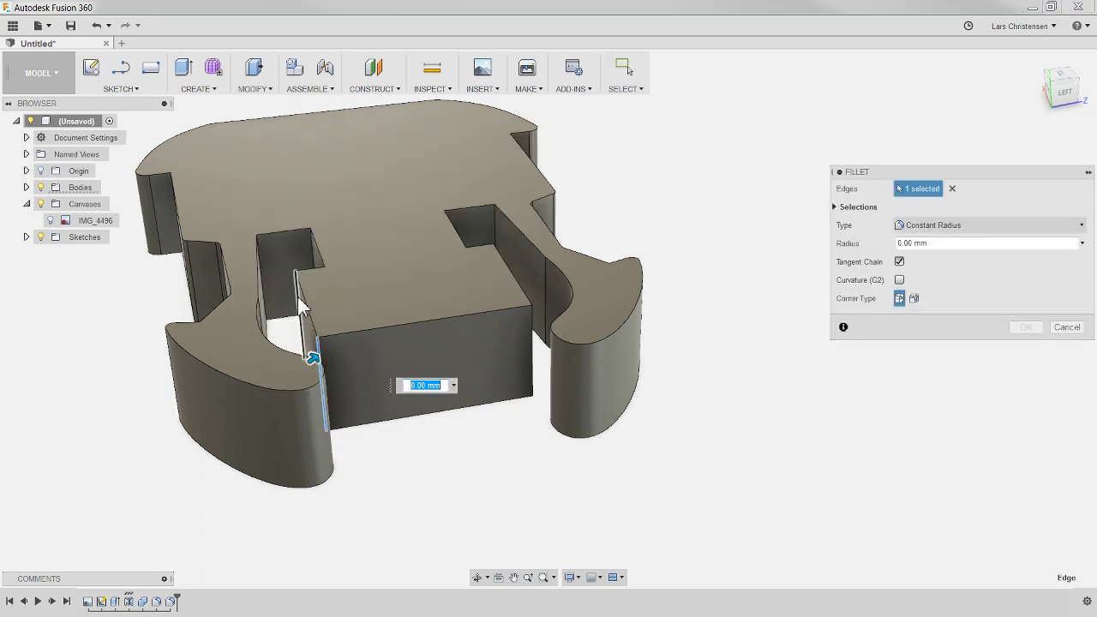
{"action": "left_click", "coordinate": [302, 313]}
{"action": "left_click", "coordinate": [534, 355]}
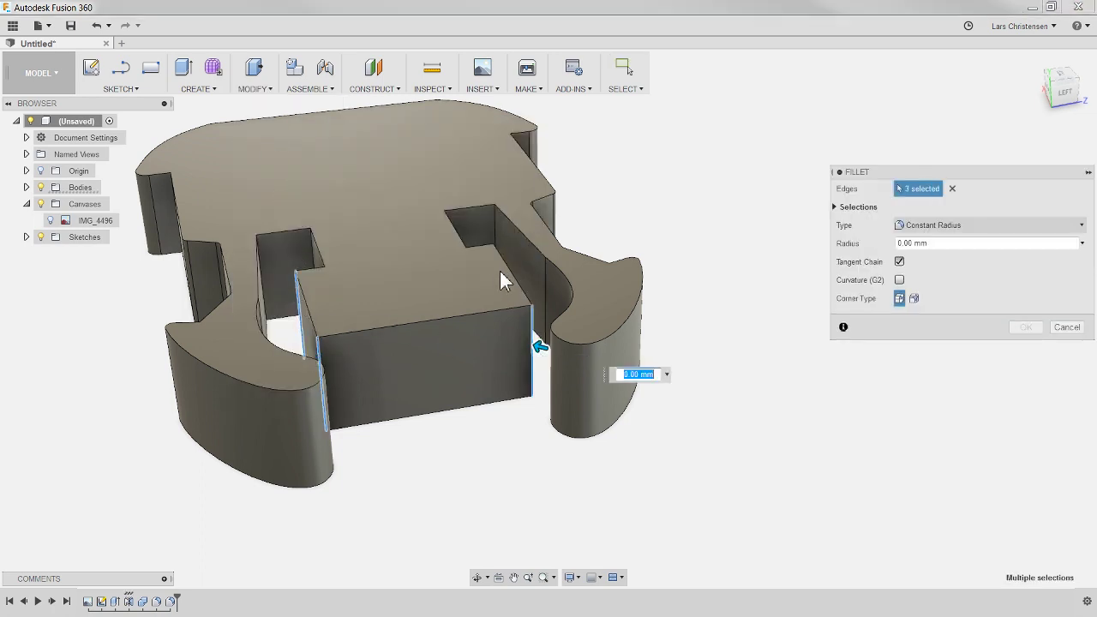
{"action": "left_click", "coordinate": [496, 270]}
{"action": "left_click_drag", "start_coordinate": [499, 271], "coordinate": [493, 274]}
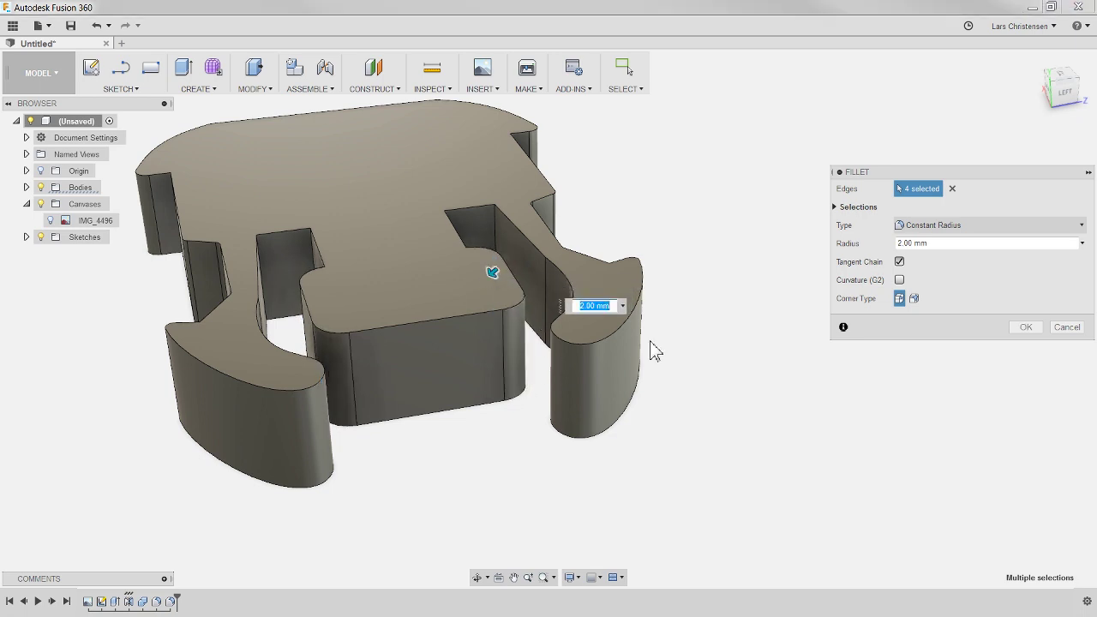
{"action": "left_click", "coordinate": [1025, 327]}
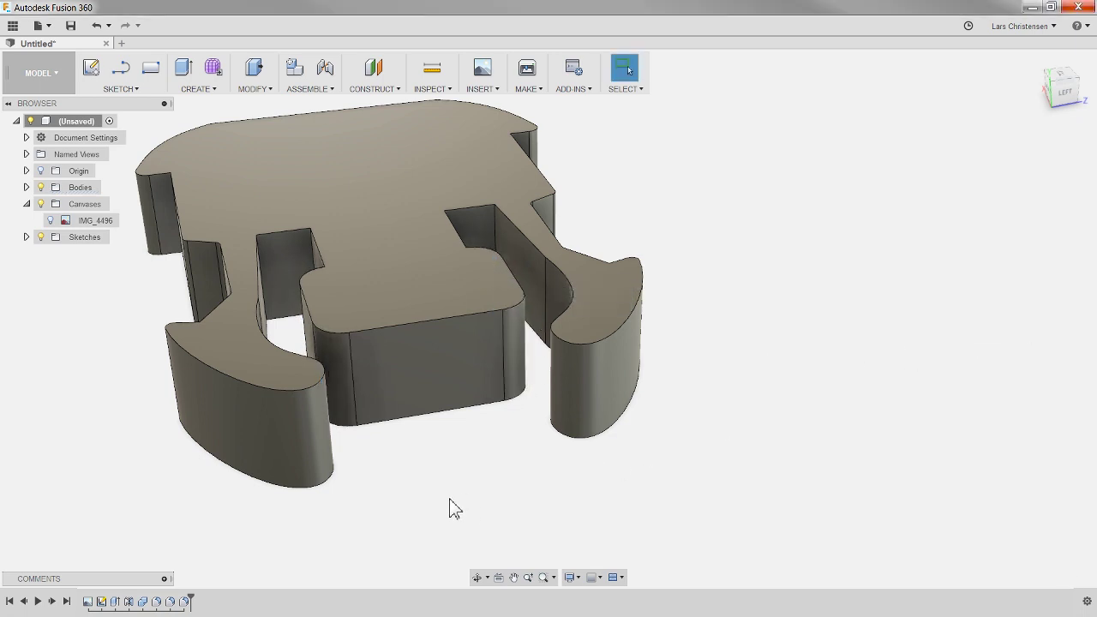
{"action": "middle_click_drag", "start_coordinate": [385, 499], "coordinate": [517, 495], "text": "shift"}
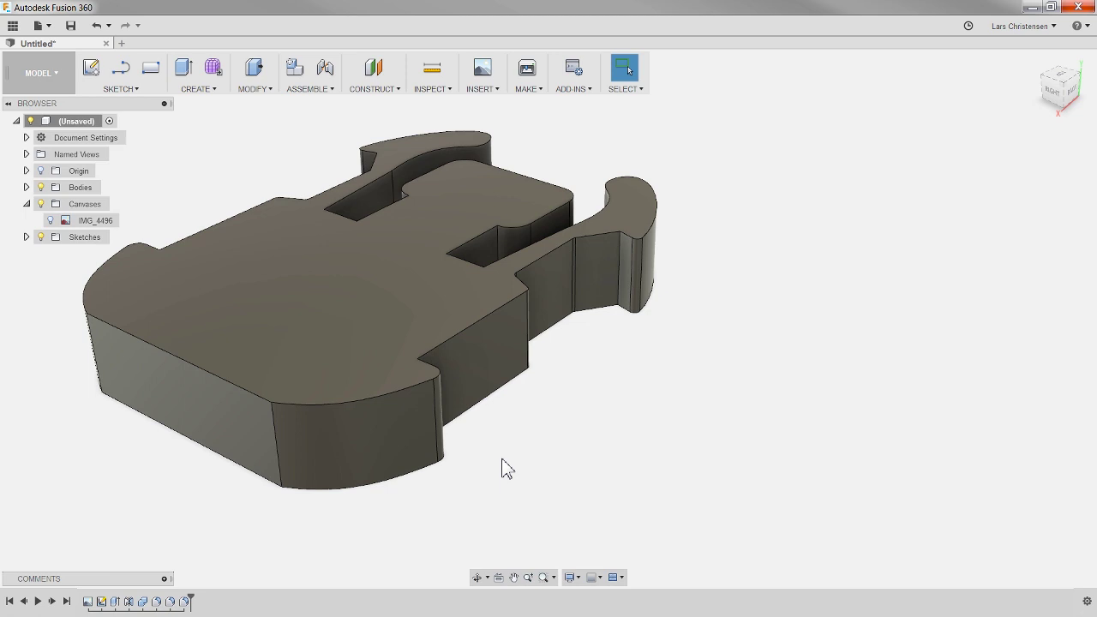
{"action": "middle_click_drag", "start_coordinate": [551, 484], "coordinate": [588, 477]}
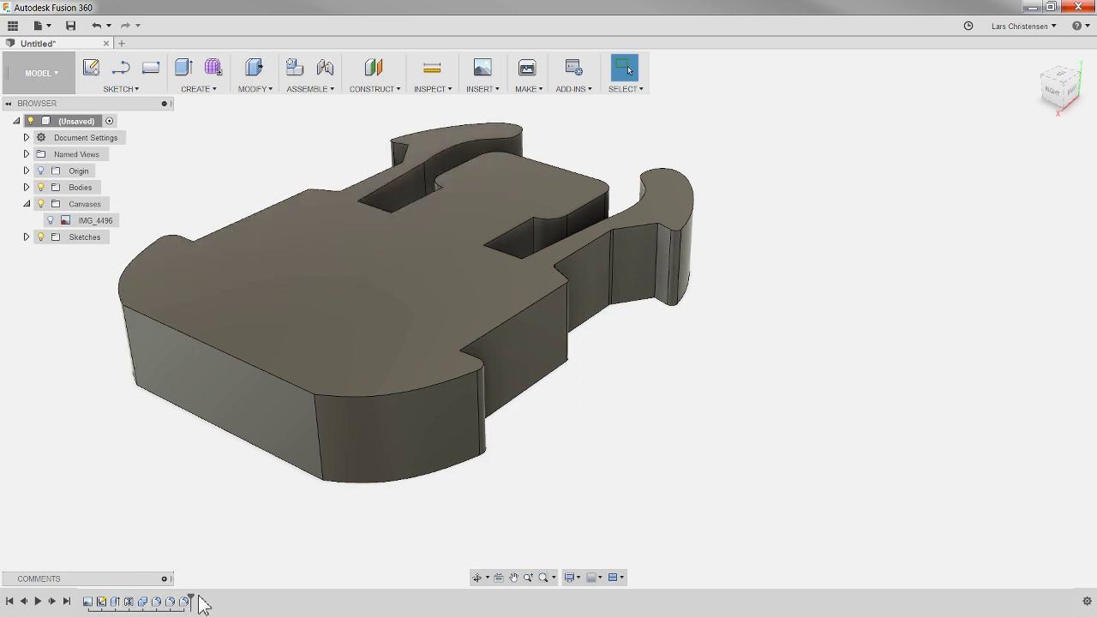
{"action": "left_click_drag", "start_coordinate": [192, 599], "coordinate": [122, 601]}
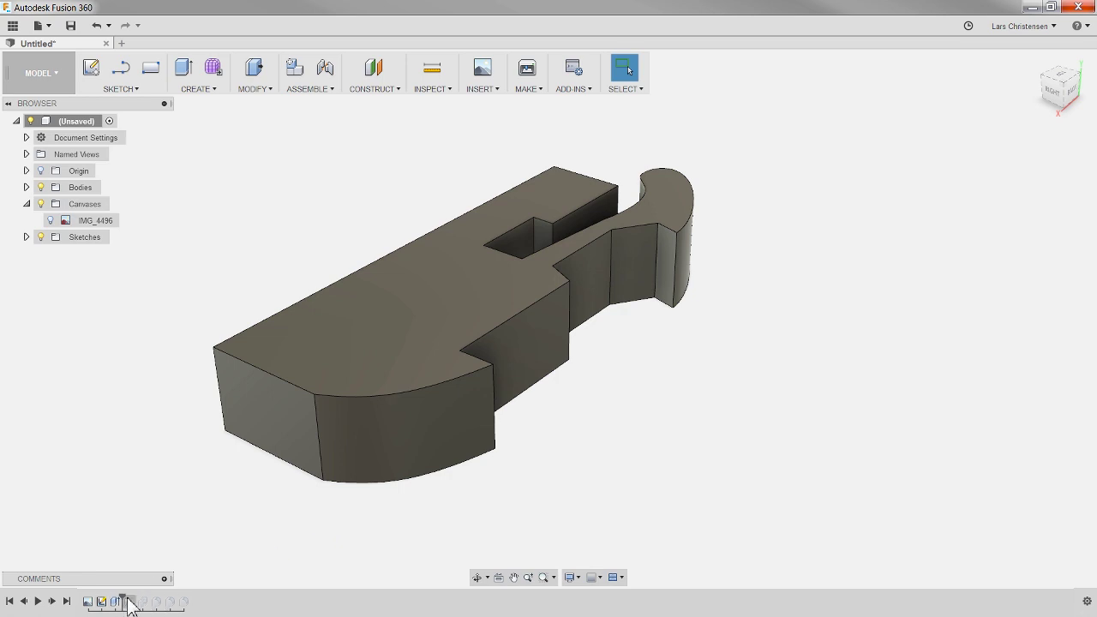
{"action": "mouse_move", "coordinate": [125, 600]}
{"action": "left_mouse_down"}
{"action": "mouse_move", "coordinate": [171, 602]}
{"action": "mouse_move", "coordinate": [149, 605]}
{"action": "left_mouse_up"}
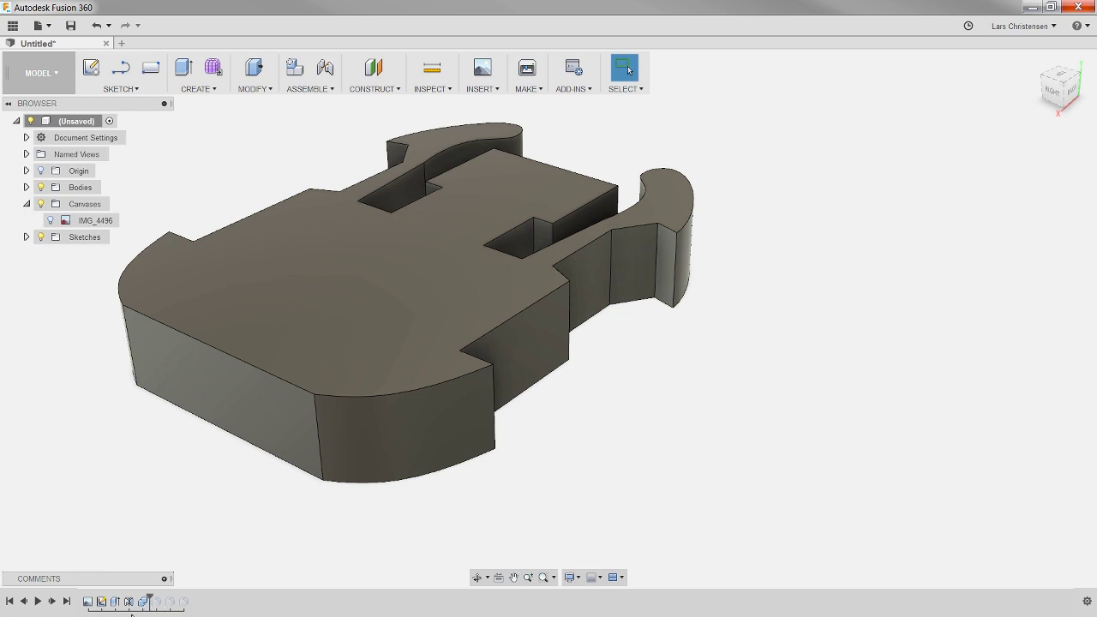
{"action": "mouse_move", "coordinate": [145, 601]}
{"action": "left_mouse_down"}
{"action": "mouse_move", "coordinate": [128, 603]}
{"action": "mouse_move", "coordinate": [144, 604]}
{"action": "left_mouse_up"}
{"action": "left_click_drag", "start_coordinate": [148, 602], "coordinate": [135, 603]}
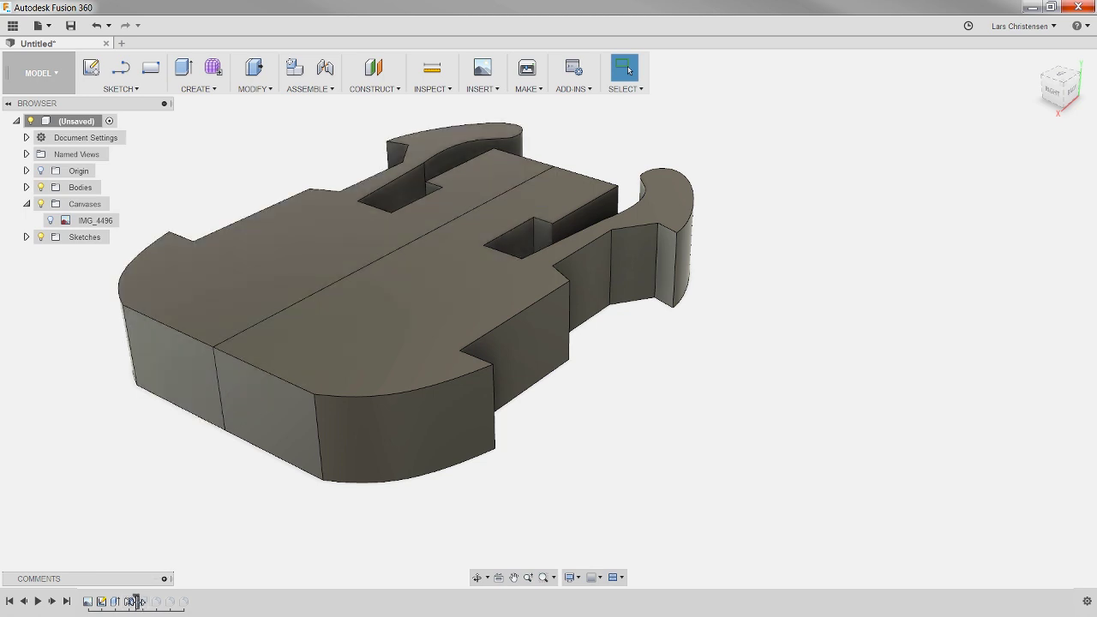
{"action": "left_click_drag", "start_coordinate": [135, 601], "coordinate": [190, 602]}
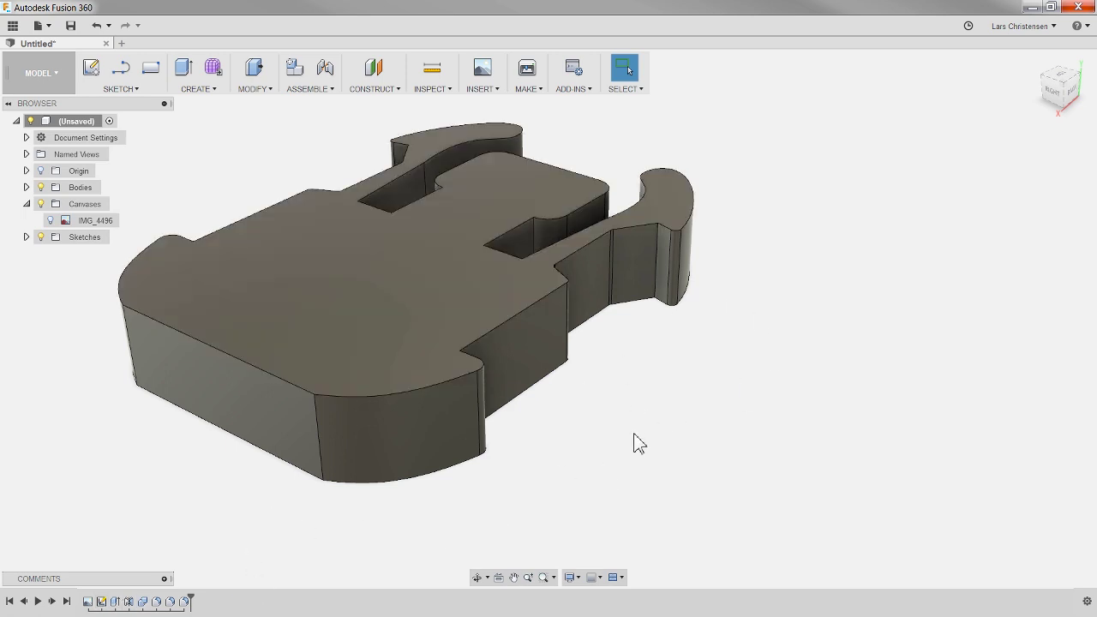
{"action": "middle_click_drag", "start_coordinate": [656, 443], "coordinate": [592, 416], "text": "shift"}
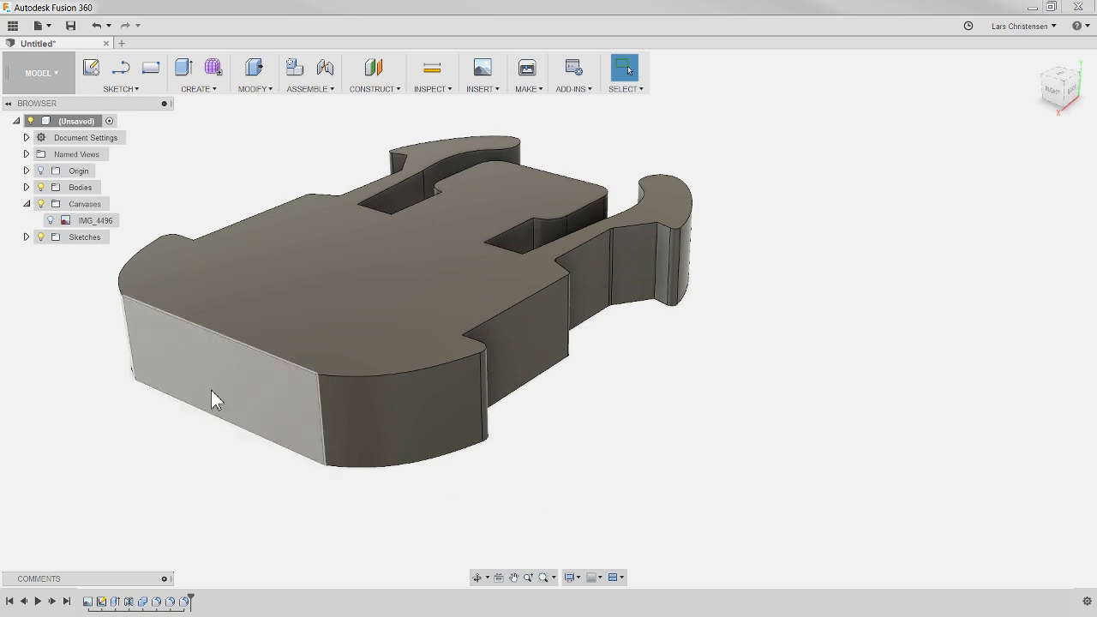
Step: Show the origin planes, collapse the Canvases folder, and orbit to a front view
{"action": "left_click", "coordinate": [40, 171]}
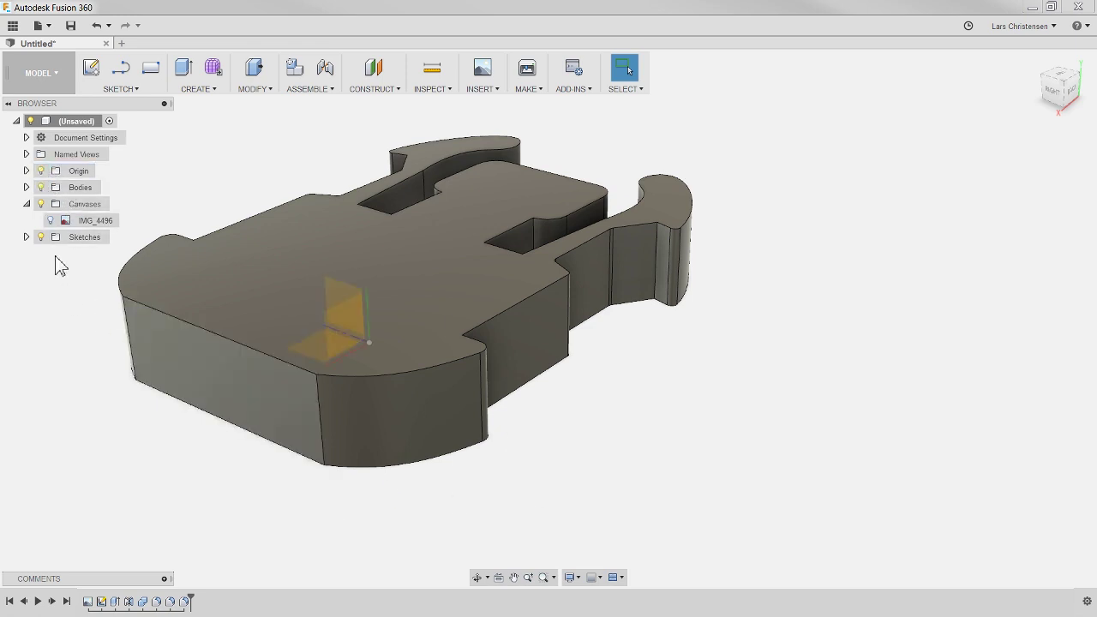
{"action": "left_click", "coordinate": [26, 204]}
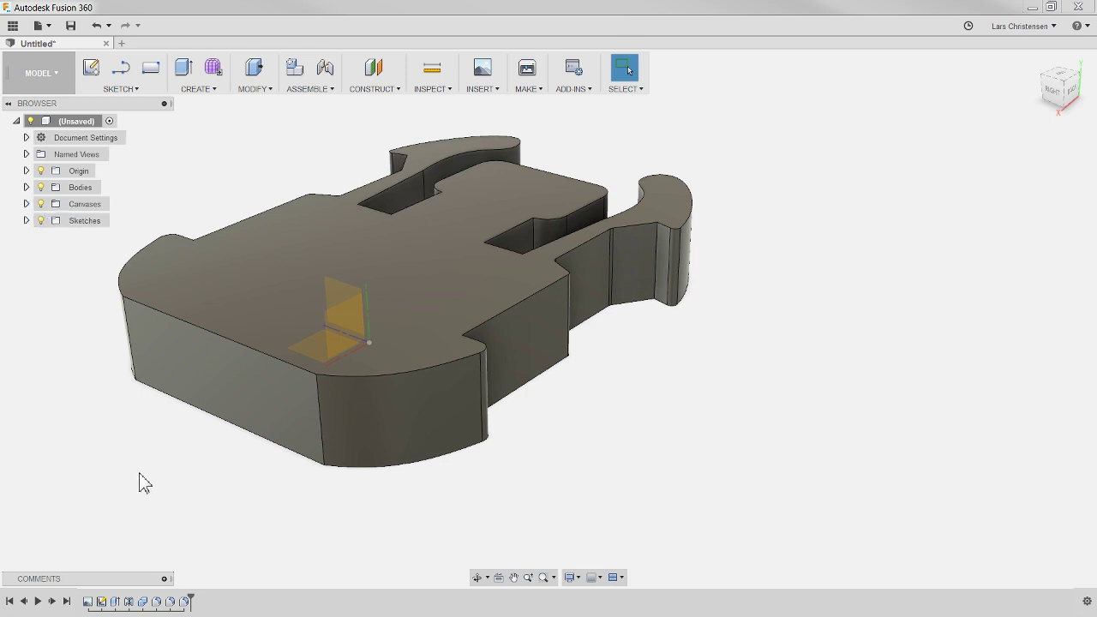
{"action": "middle_click_drag", "start_coordinate": [167, 479], "coordinate": [267, 478], "text": "shift"}
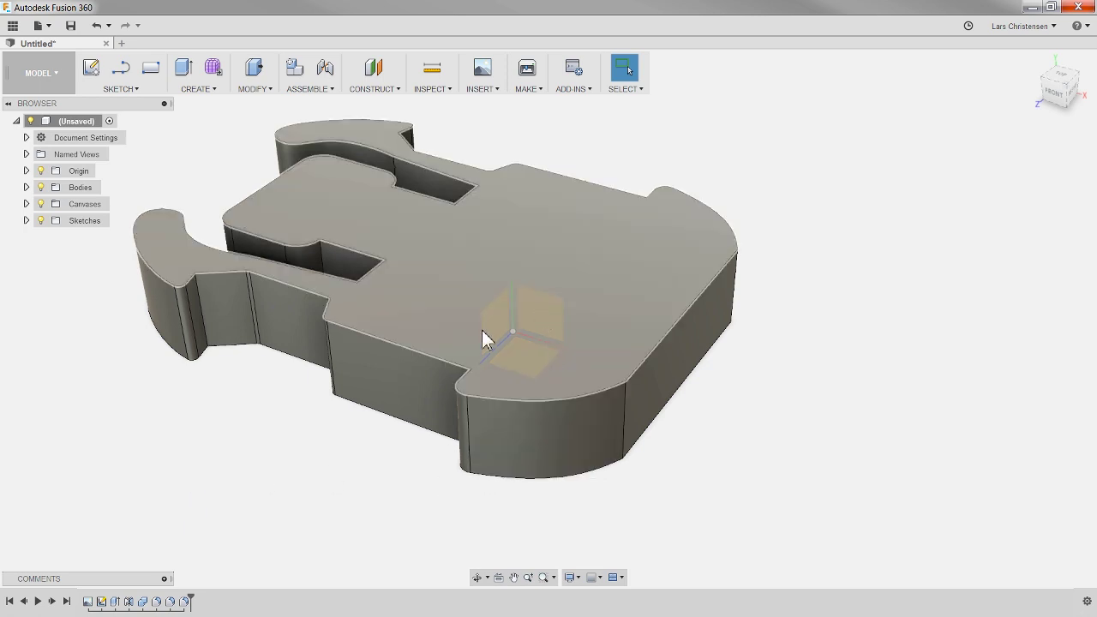
Step: Create a new sketch on the XY origin plane, picked from the overlapping planes list
{"action": "left_click", "coordinate": [96, 74]}
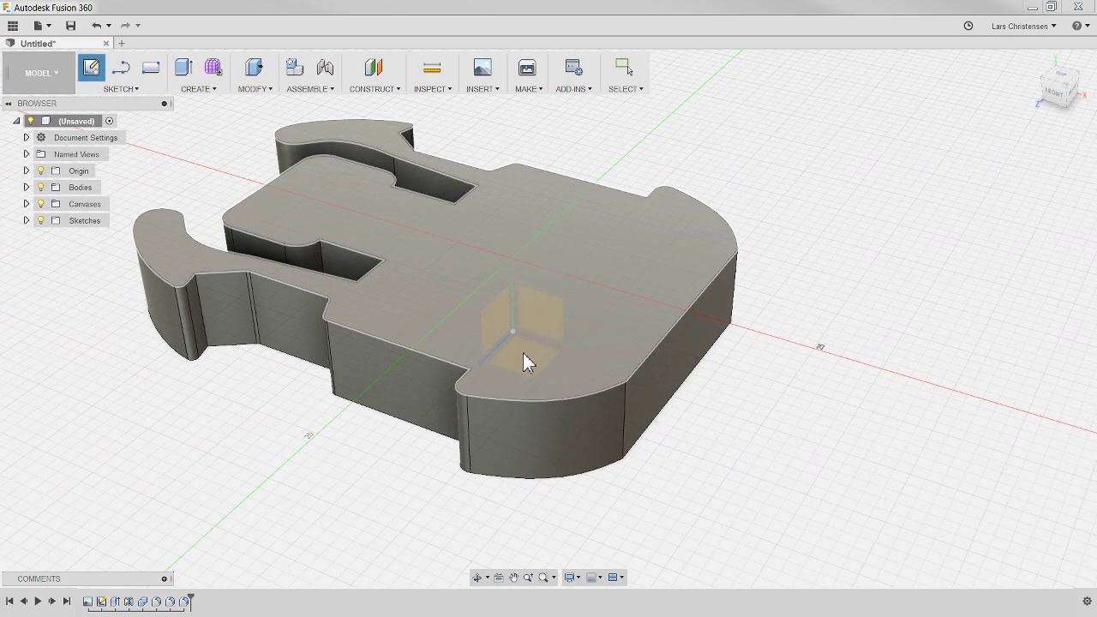
{"action": "left_click", "coordinate": [540, 287]}
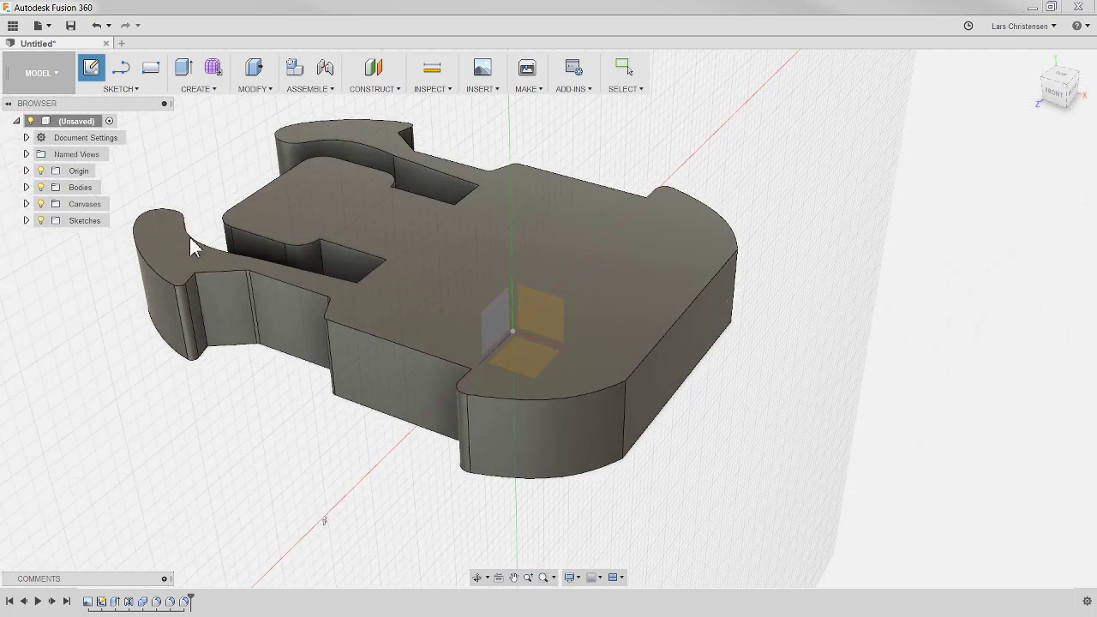
{"action": "left_click", "coordinate": [26, 172]}
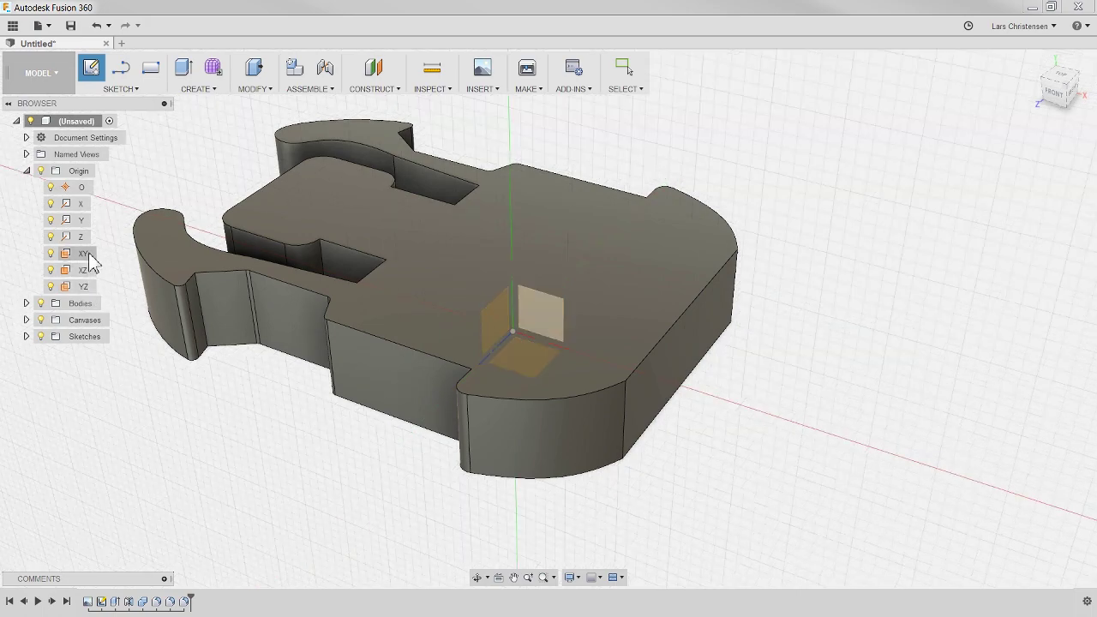
{"action": "left_click", "coordinate": [82, 288]}
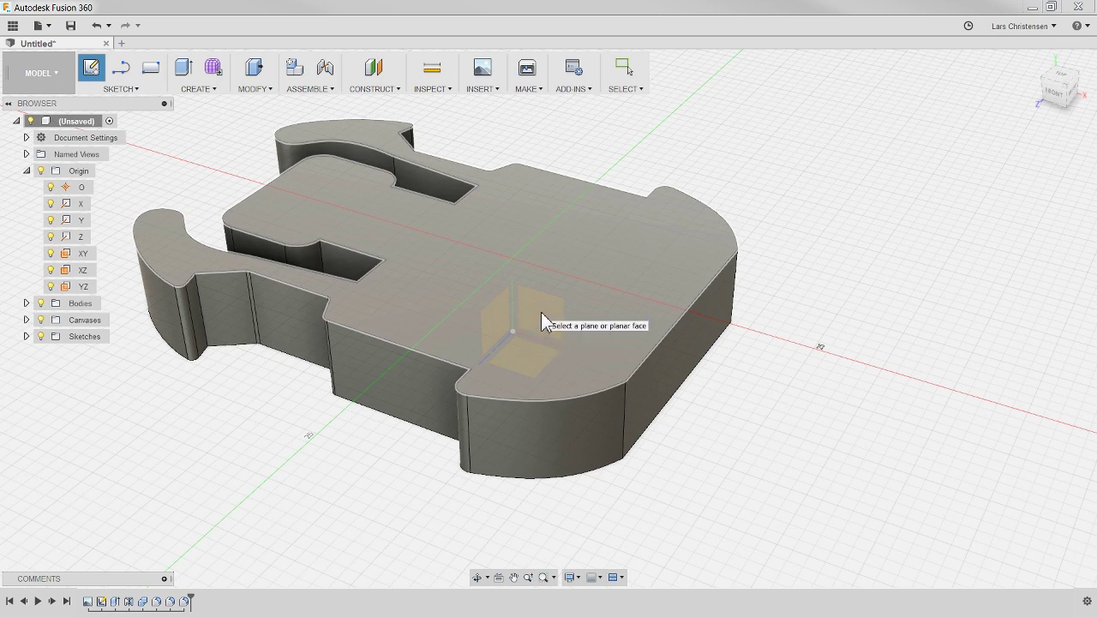
{"action": "left_click", "coordinate": [540, 312]}
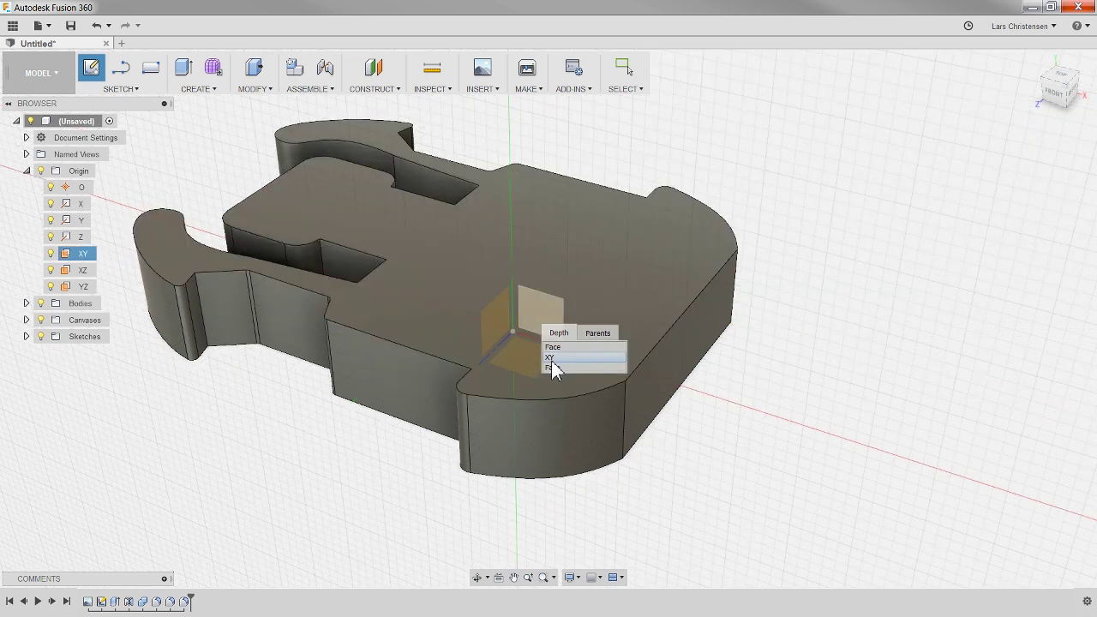
{"action": "left_click", "coordinate": [562, 358]}
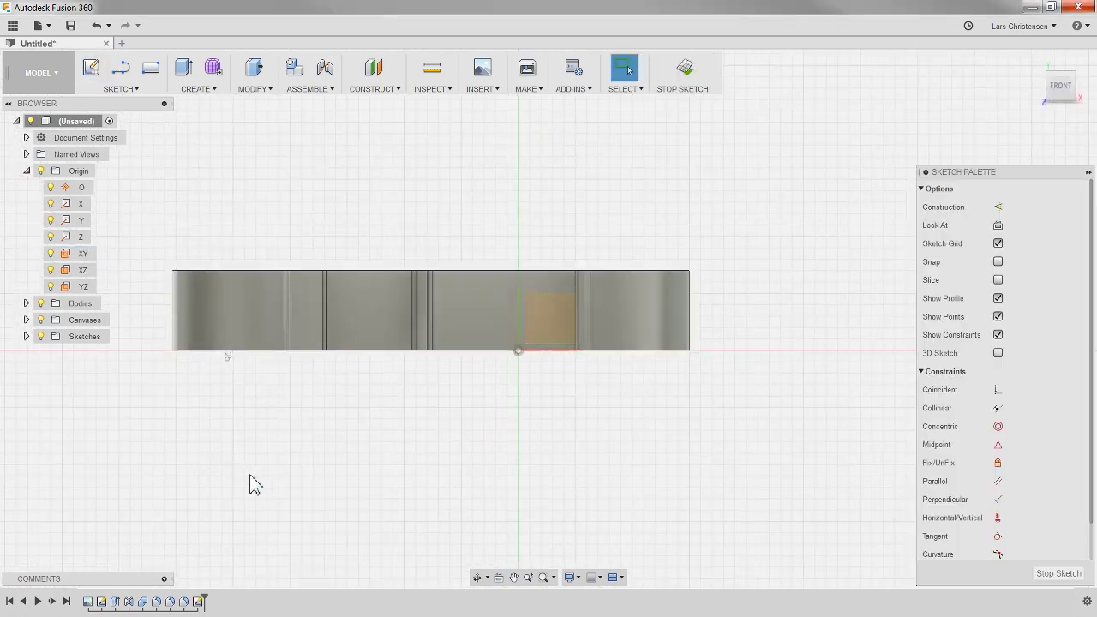
Step: Draw a 15 mm diameter circle centred above the mount body
{"action": "scroll", "coordinate": [181, 517], "scroll_direction": "down", "scroll_amount": 1}
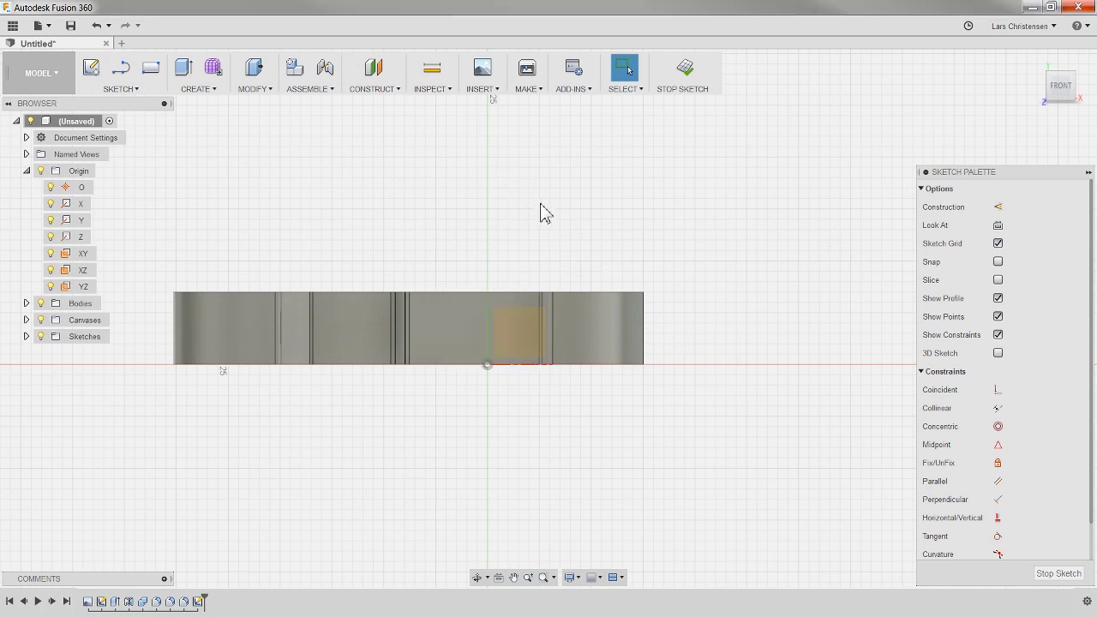
{"action": "key", "text": "c"}
{"action": "left_click", "coordinate": [543, 195]}
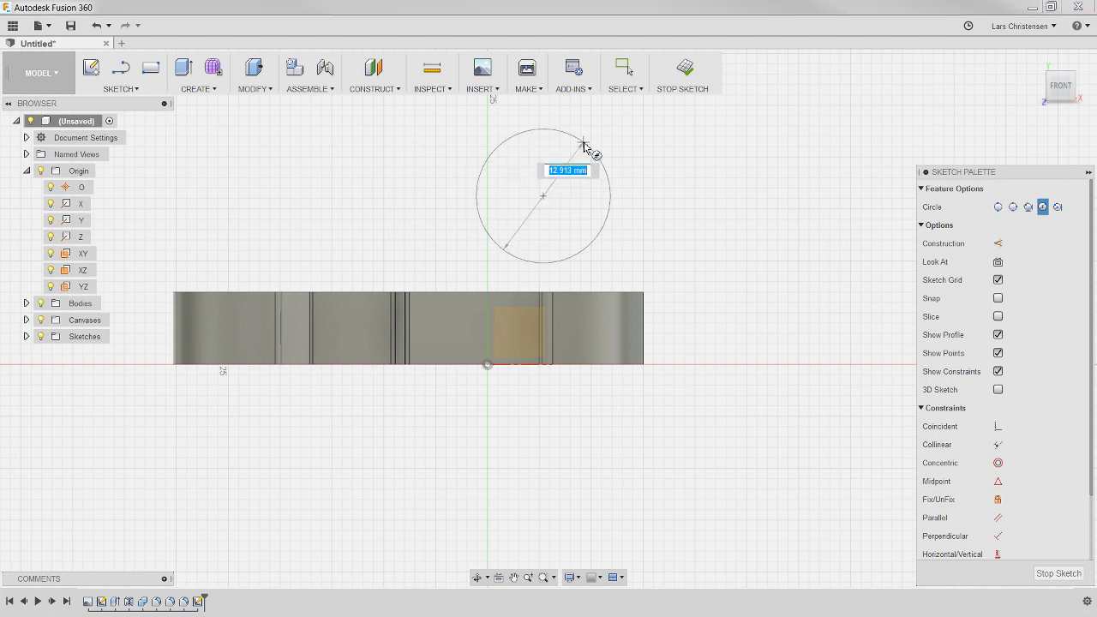
{"action": "type", "text": "5"}
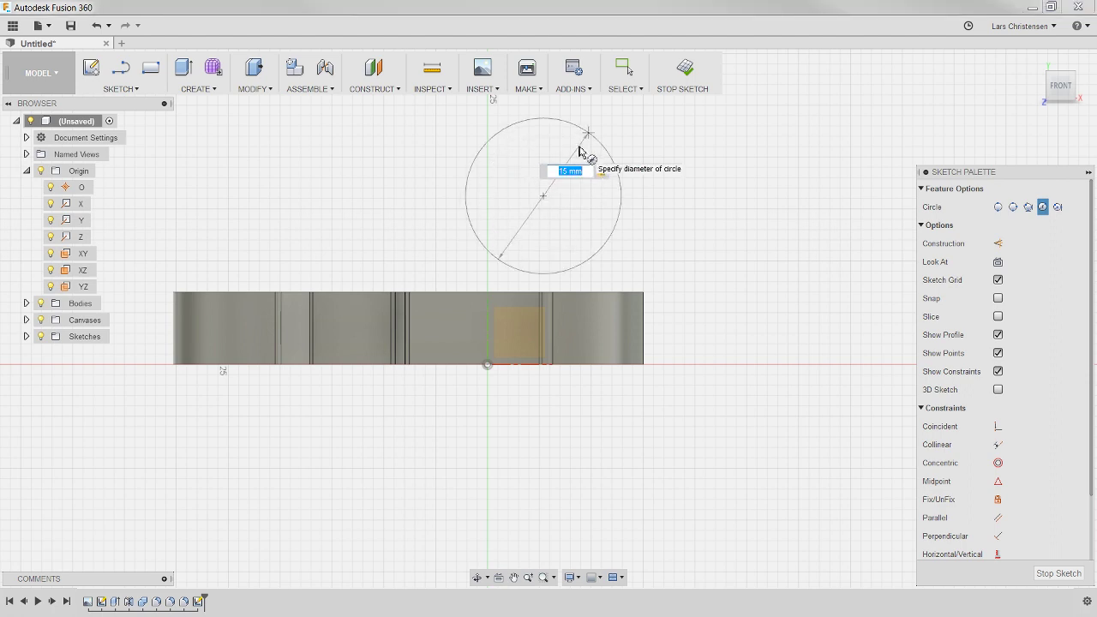
{"action": "key", "text": "Return"}
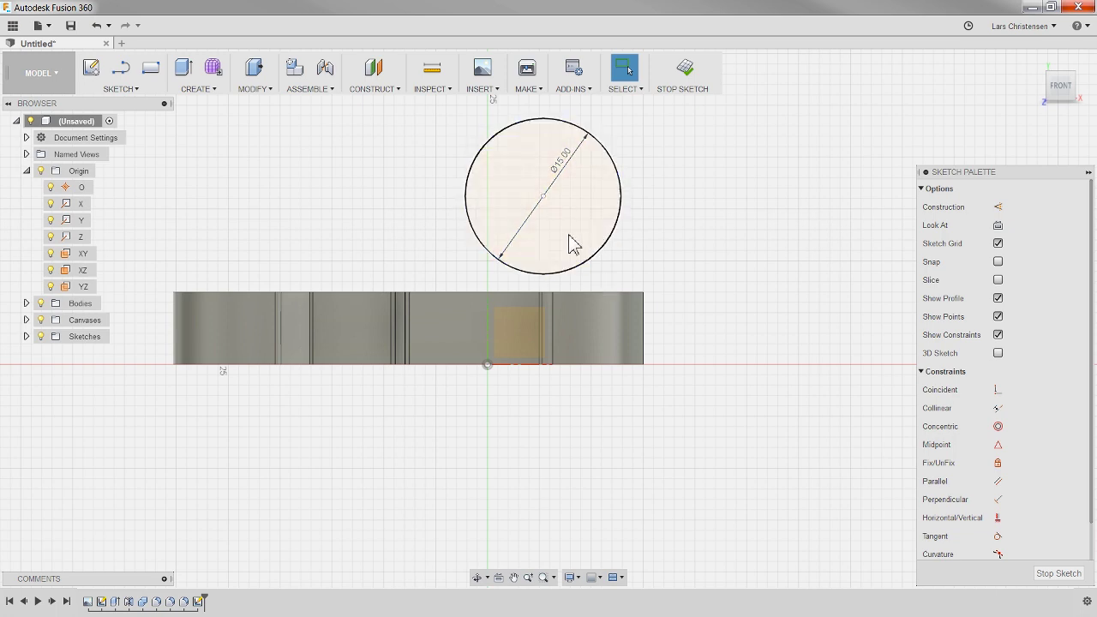
Step: Move the Ø15 circle back above the body after trying and undoing a horizontal constraint to the origin
{"action": "mouse_move", "coordinate": [540, 204]}
{"action": "left_mouse_down"}
{"action": "mouse_move", "coordinate": [573, 147]}
{"action": "mouse_move", "coordinate": [319, 163]}
{"action": "mouse_move", "coordinate": [722, 199]}
{"action": "mouse_move", "coordinate": [431, 186]}
{"action": "mouse_move", "coordinate": [515, 214]}
{"action": "mouse_move", "coordinate": [488, 182]}
{"action": "mouse_move", "coordinate": [489, 192]}
{"action": "mouse_move", "coordinate": [808, 122]}
{"action": "mouse_move", "coordinate": [783, 191]}
{"action": "left_mouse_up"}
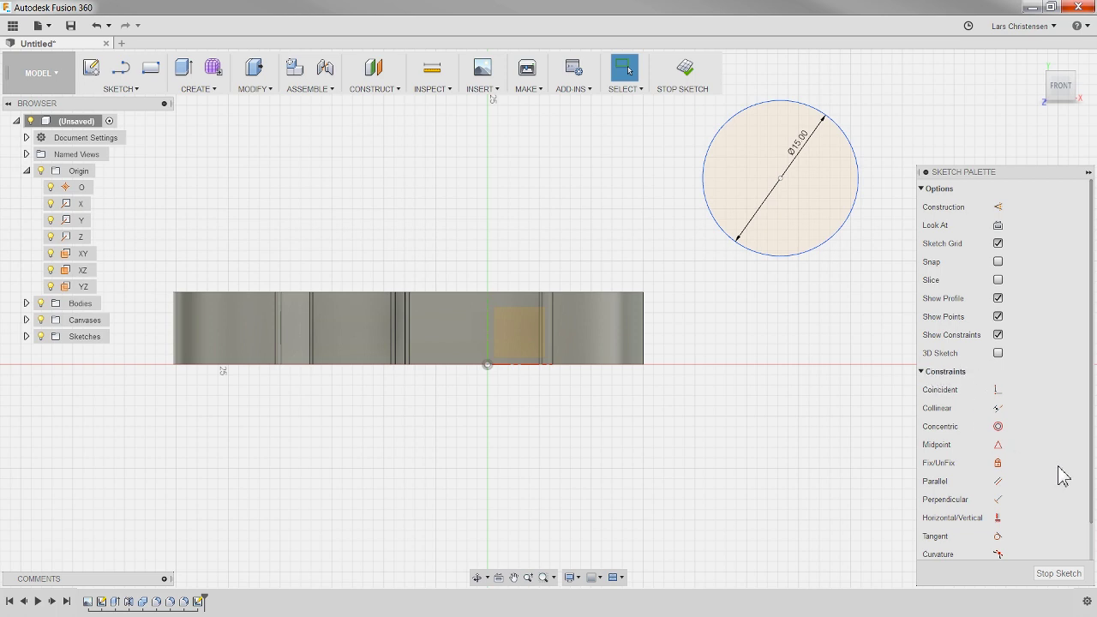
{"action": "left_click", "coordinate": [996, 521]}
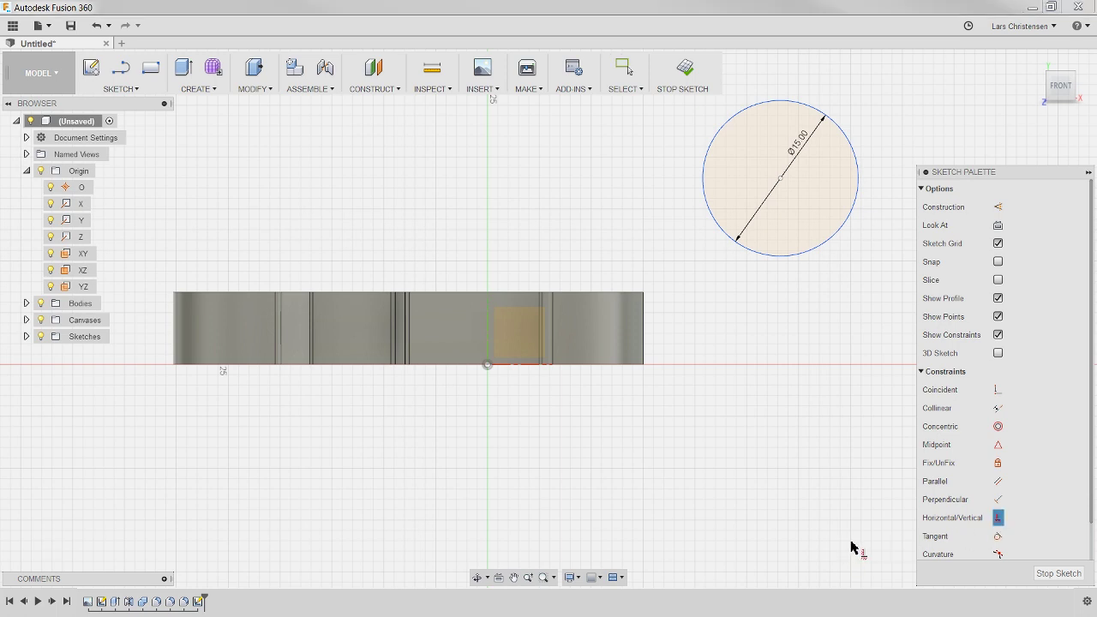
{"action": "left_click", "coordinate": [780, 178]}
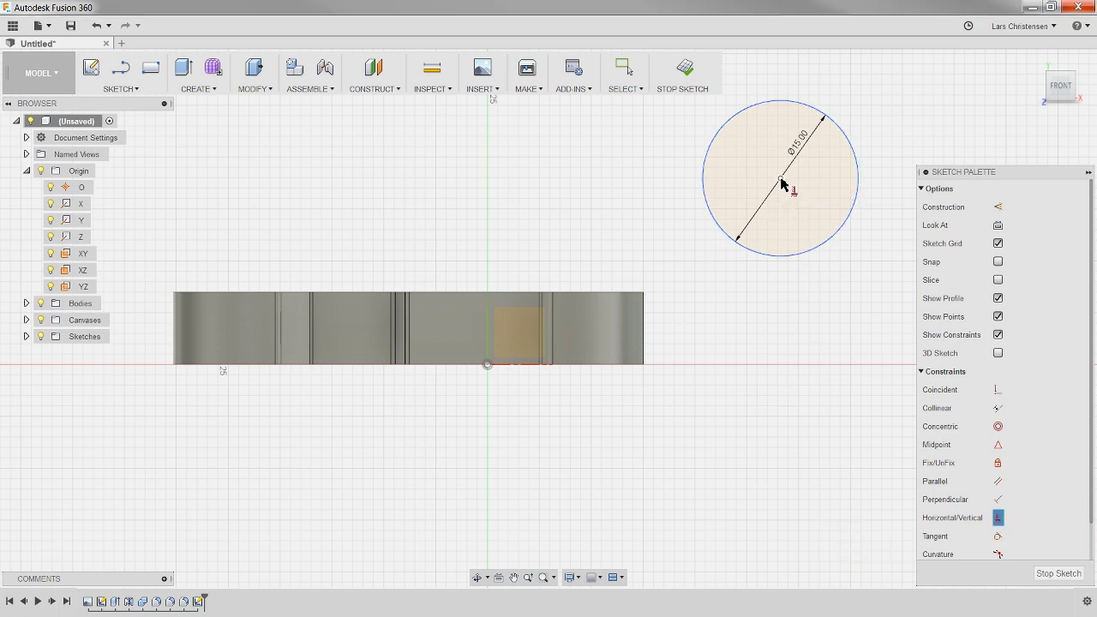
{"action": "left_click", "coordinate": [488, 365]}
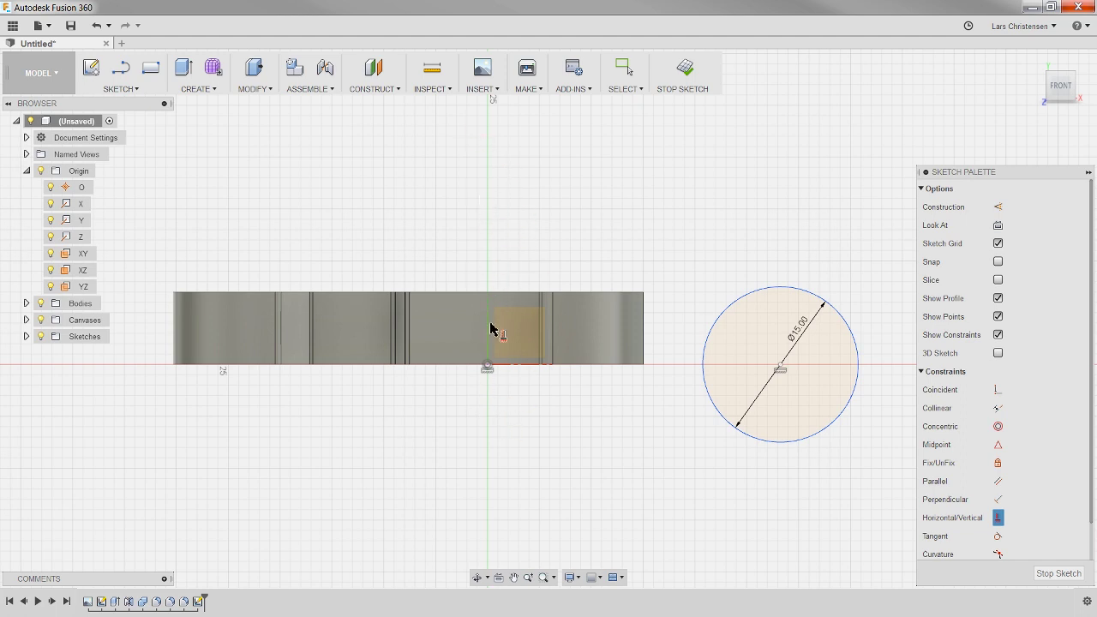
{"action": "left_click", "coordinate": [97, 28]}
{"action": "left_click", "coordinate": [98, 27]}
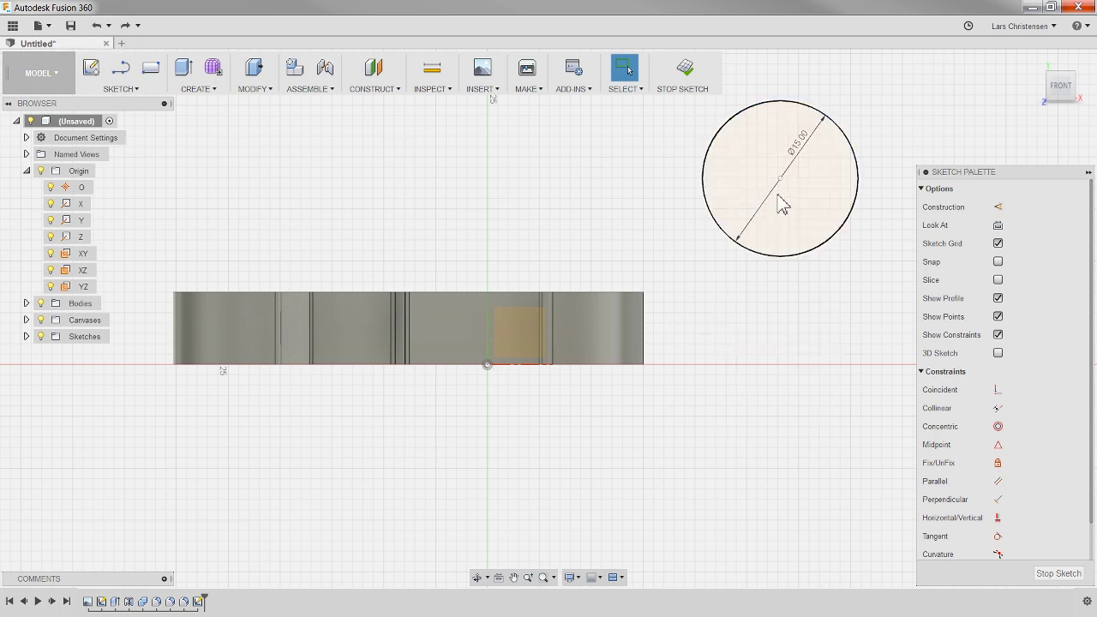
{"action": "left_click", "coordinate": [780, 179]}
{"action": "mouse_move", "coordinate": [783, 192]}
{"action": "left_mouse_down"}
{"action": "mouse_move", "coordinate": [810, 279]}
{"action": "mouse_move", "coordinate": [668, 132]}
{"action": "mouse_move", "coordinate": [504, 157]}
{"action": "mouse_move", "coordinate": [606, 141]}
{"action": "mouse_move", "coordinate": [734, 283]}
{"action": "mouse_move", "coordinate": [743, 323]}
{"action": "mouse_move", "coordinate": [687, 227]}
{"action": "mouse_move", "coordinate": [570, 155]}
{"action": "left_mouse_up"}
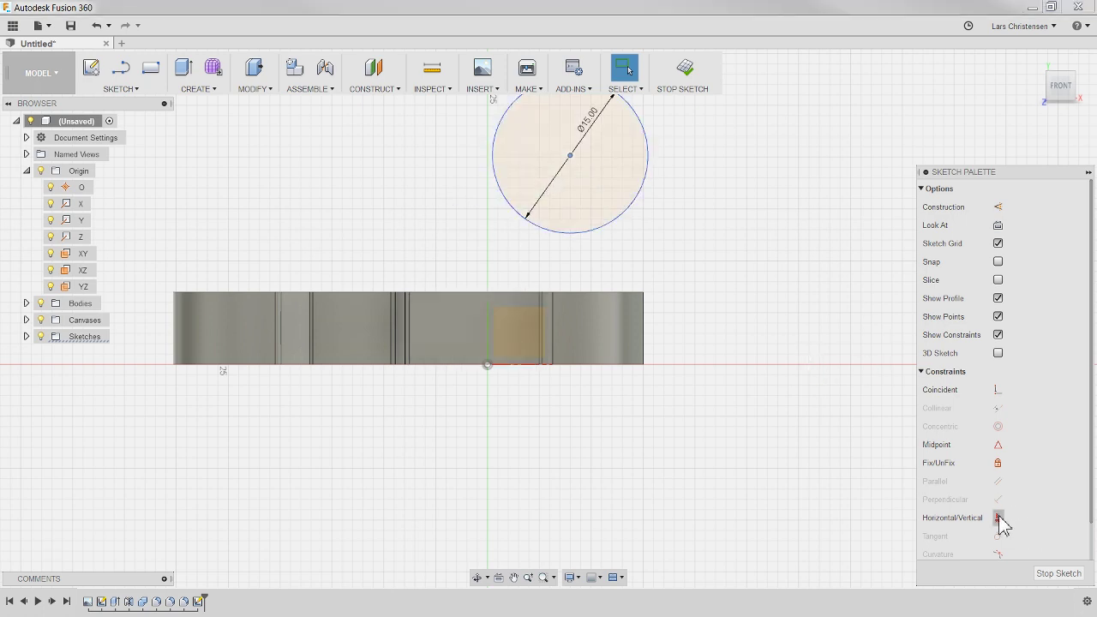
Step: Constrain the circle centre vertically above the origin and nudge it down just above the body
{"action": "left_click", "coordinate": [832, 402]}
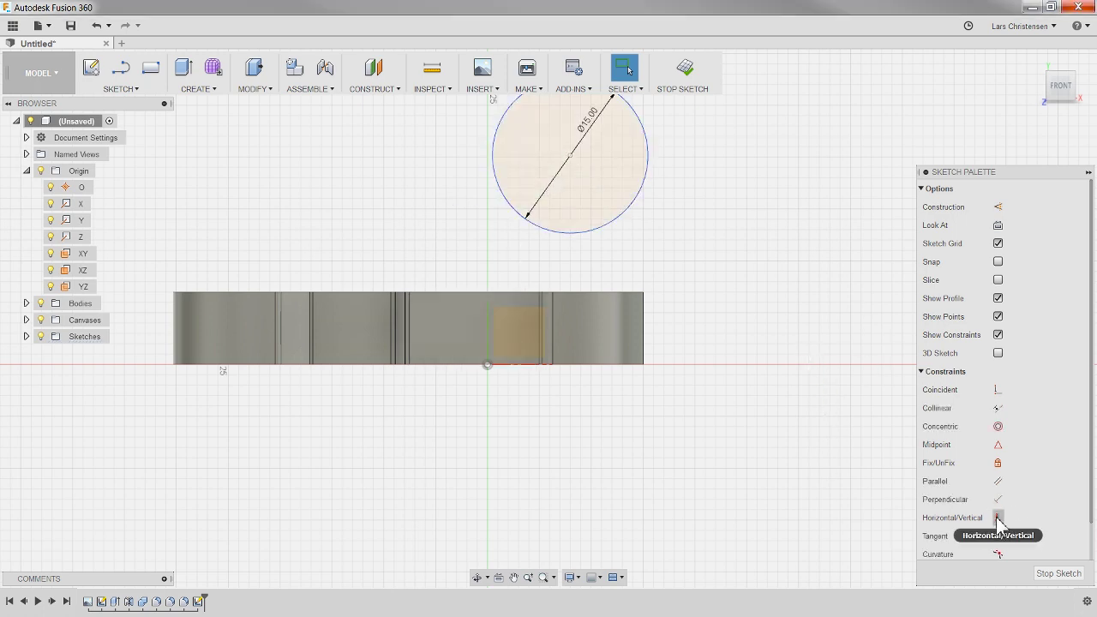
{"action": "left_click", "coordinate": [997, 519]}
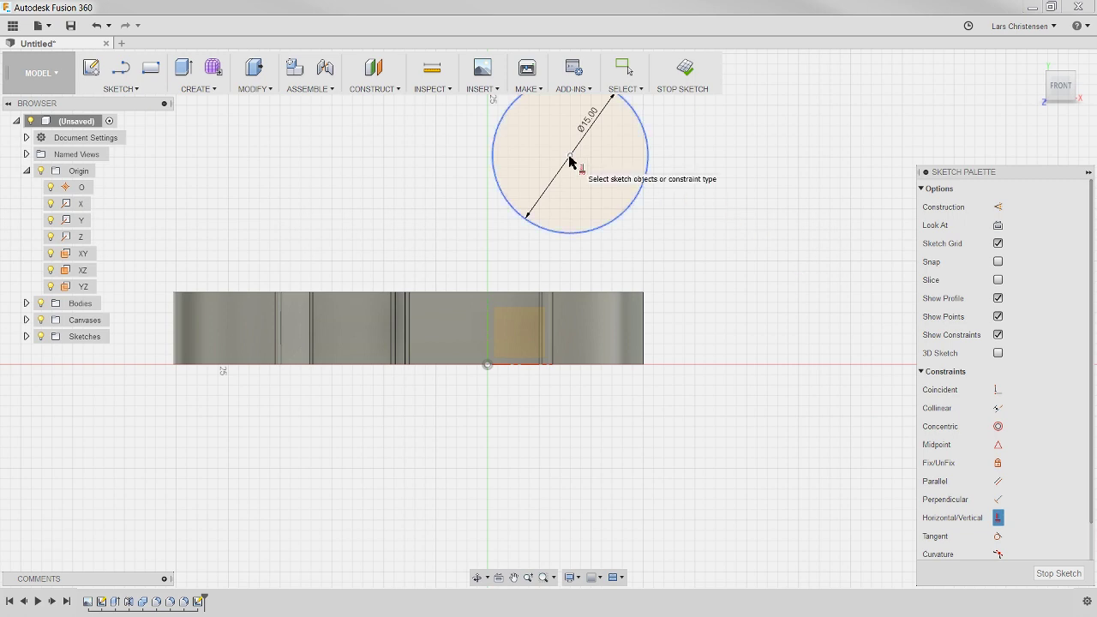
{"action": "left_click", "coordinate": [487, 366]}
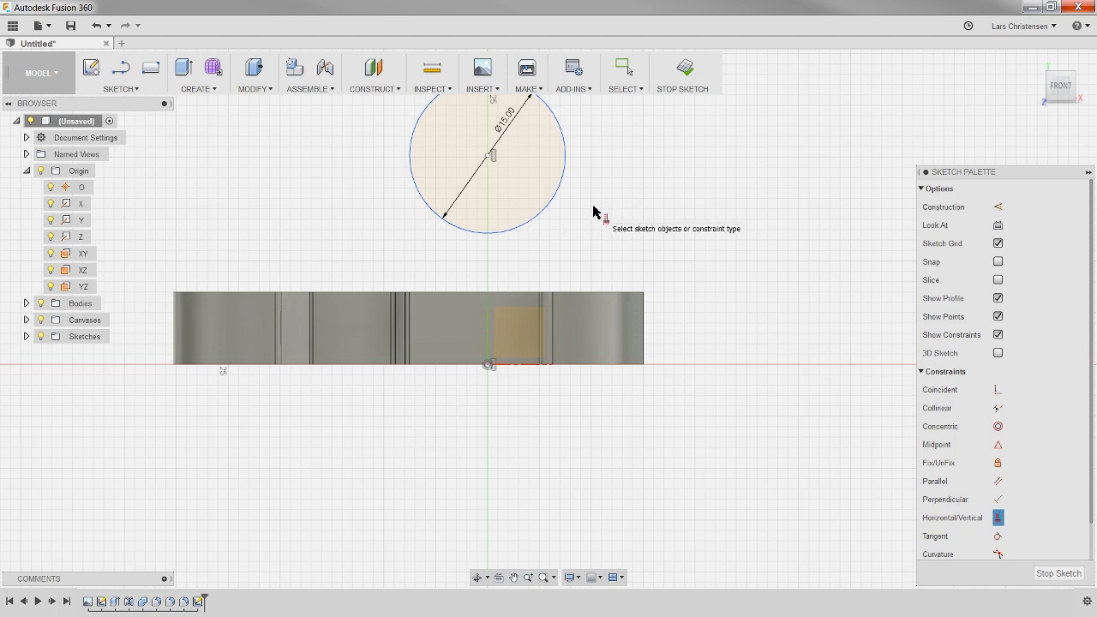
{"action": "key", "text": "Escape"}
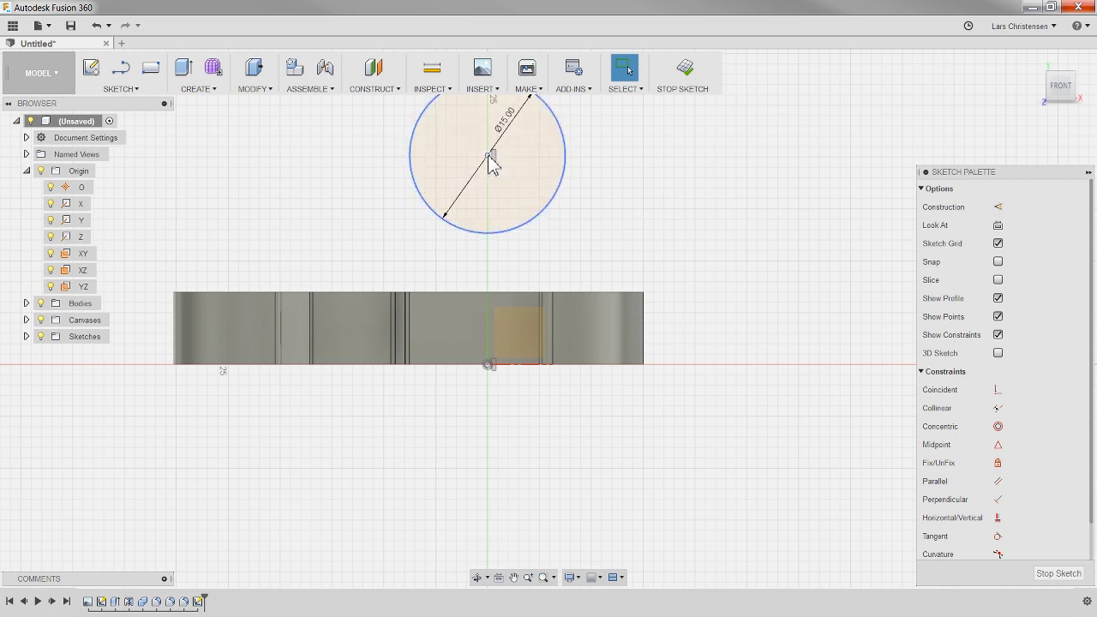
{"action": "left_click_drag", "start_coordinate": [491, 163], "coordinate": [467, 171]}
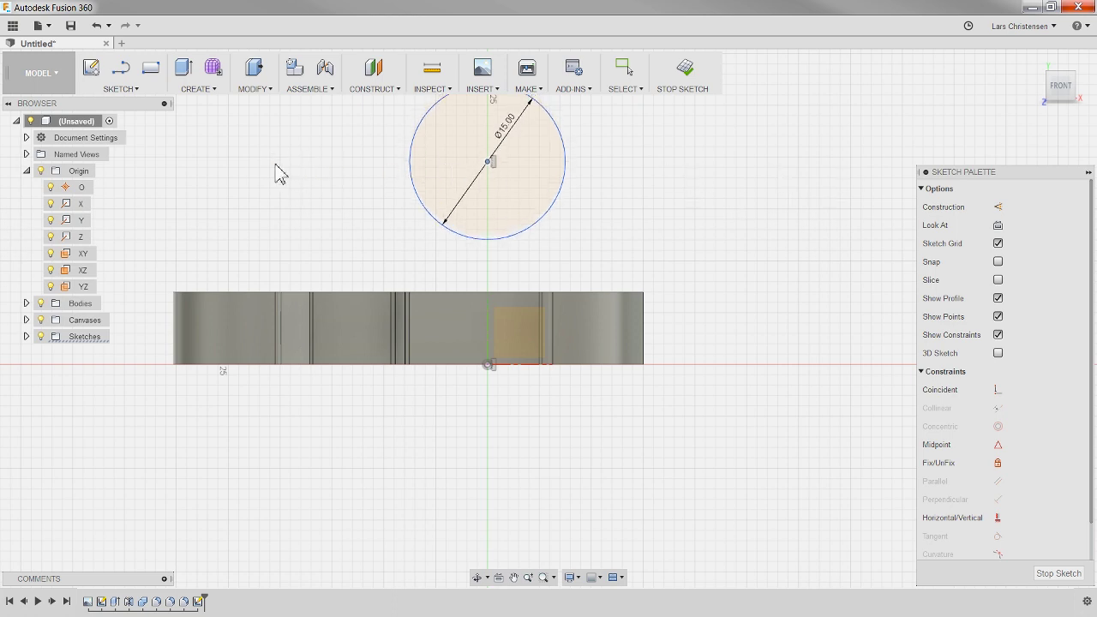
{"action": "left_click_drag", "start_coordinate": [497, 167], "coordinate": [497, 211]}
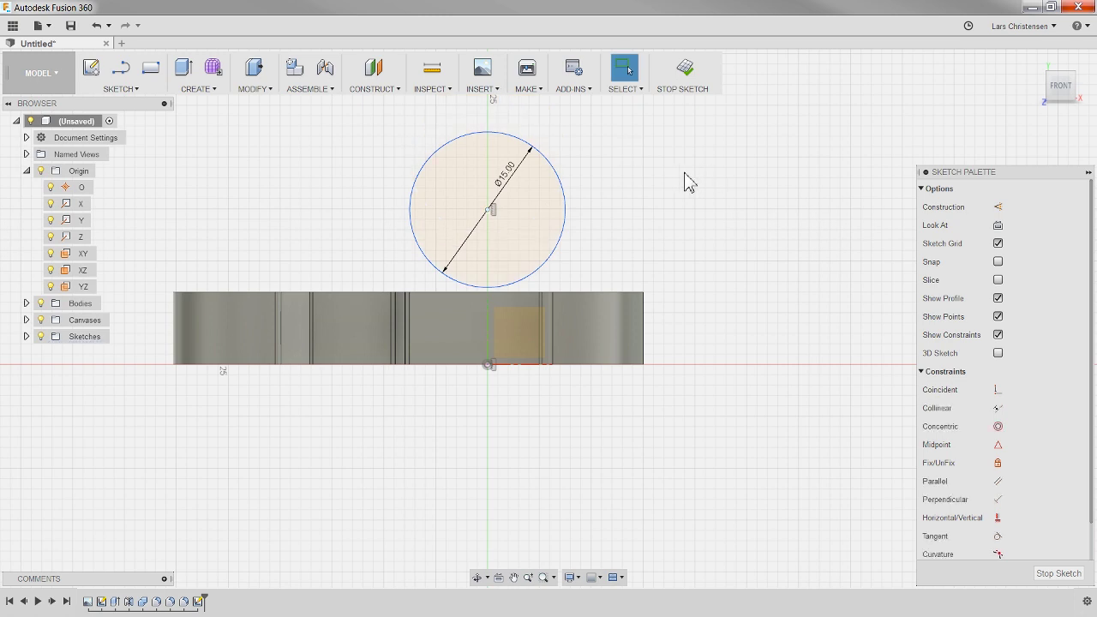
{"action": "key", "text": "d"}
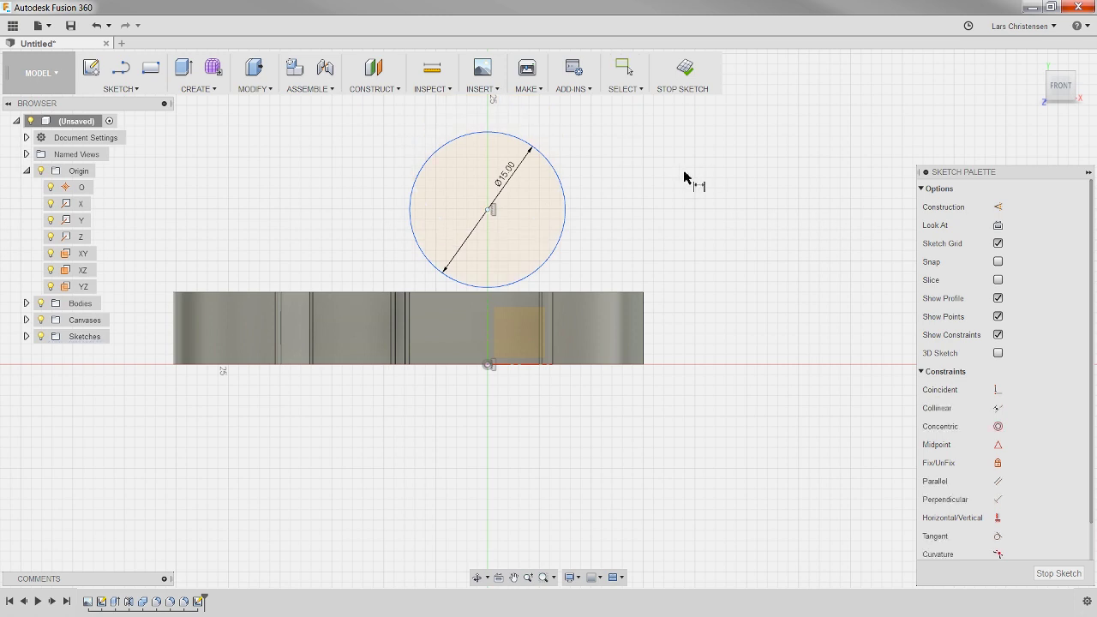
Step: Dimension the circle centre 13 mm above the sketch origin and finish the sketch
{"action": "left_click", "coordinate": [487, 366]}
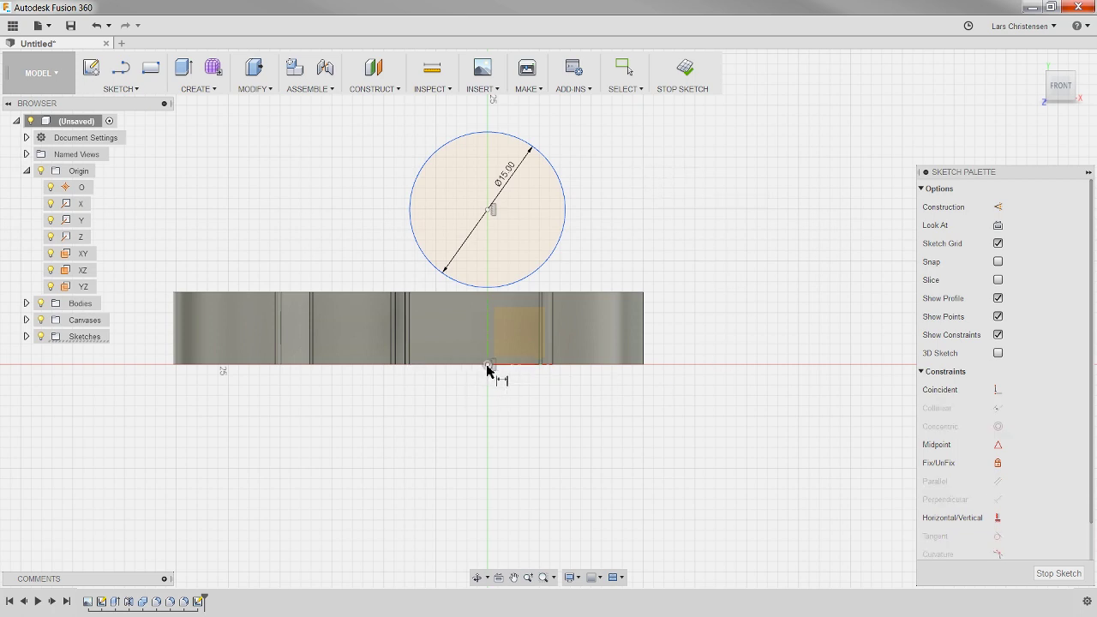
{"action": "left_click", "coordinate": [488, 210]}
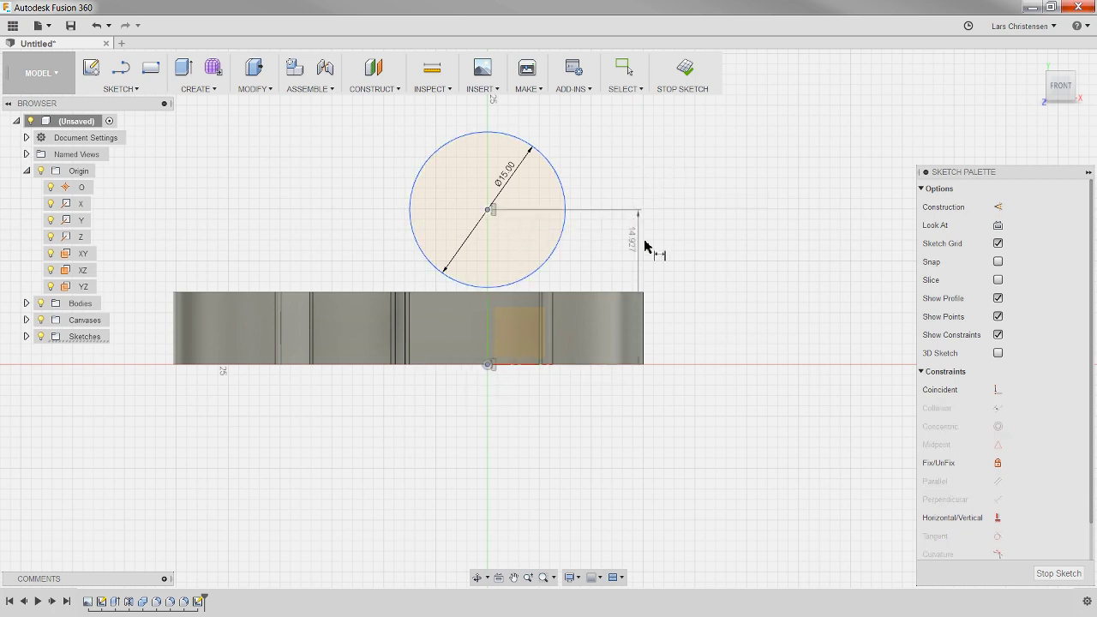
{"action": "left_click", "coordinate": [718, 293]}
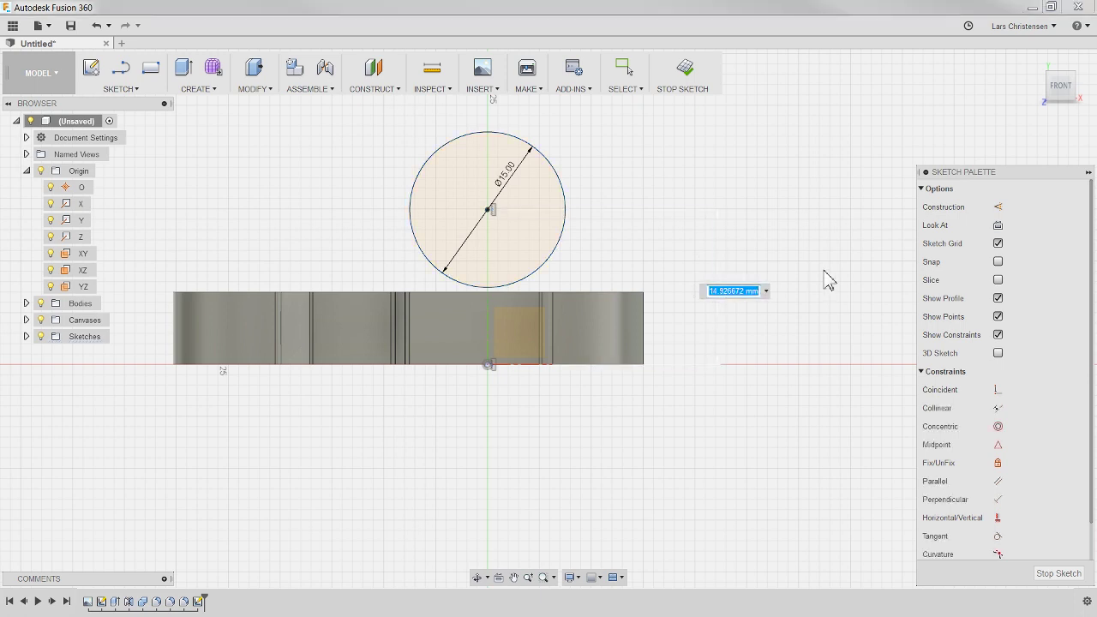
{"action": "type", "text": "13"}
{"action": "key", "text": "Return"}
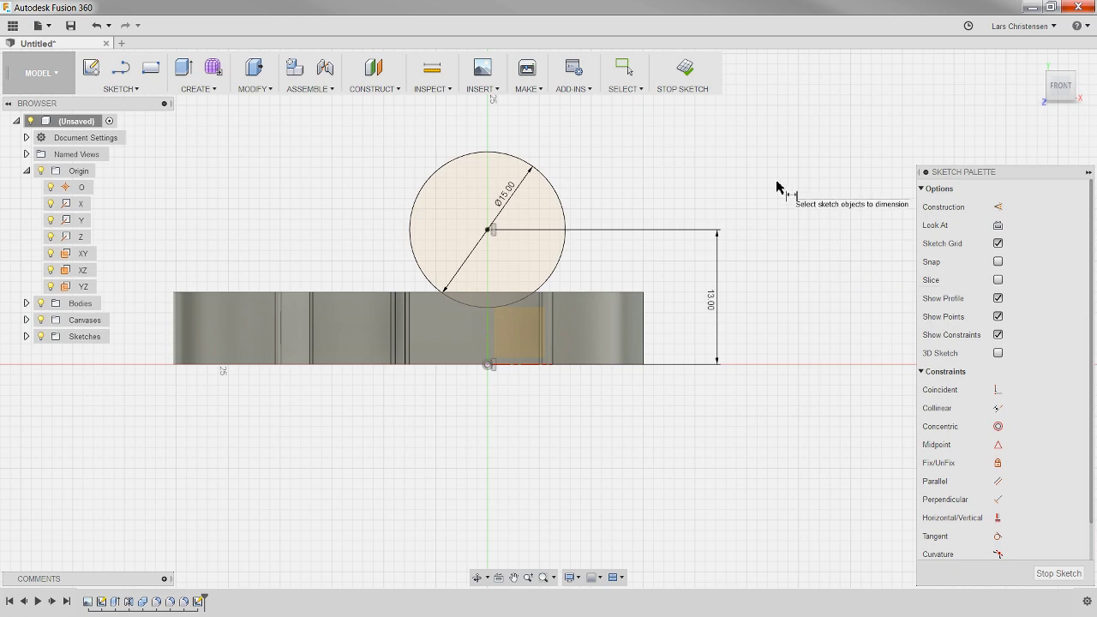
{"action": "middle_click_drag", "start_coordinate": [776, 187], "coordinate": [712, 275], "text": "shift"}
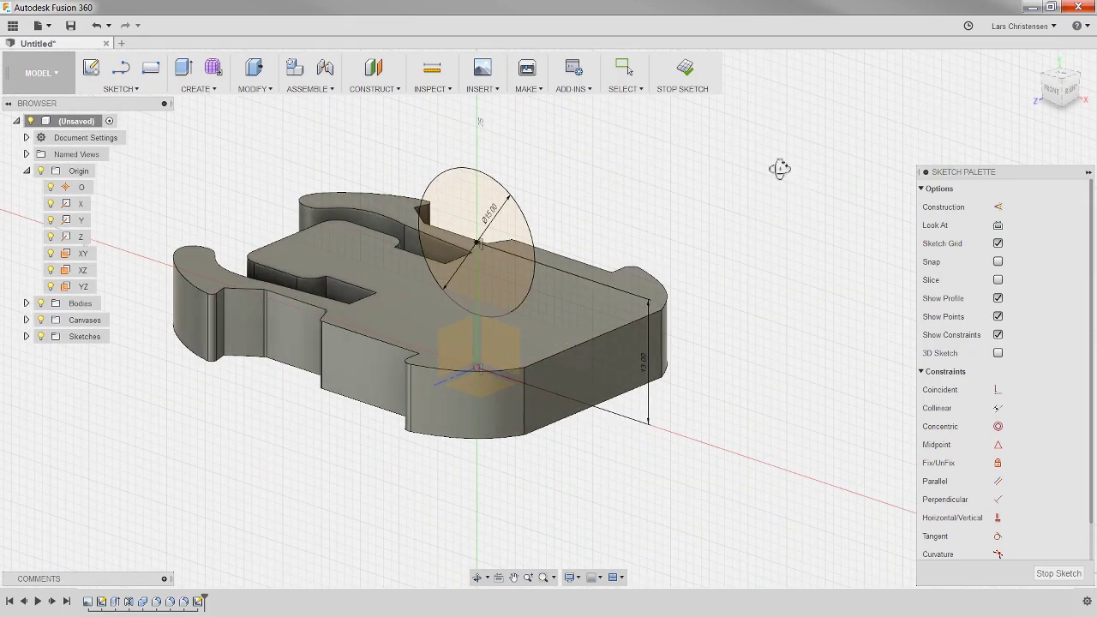
{"action": "middle_click_drag", "start_coordinate": [780, 168], "coordinate": [683, 185], "text": "shift"}
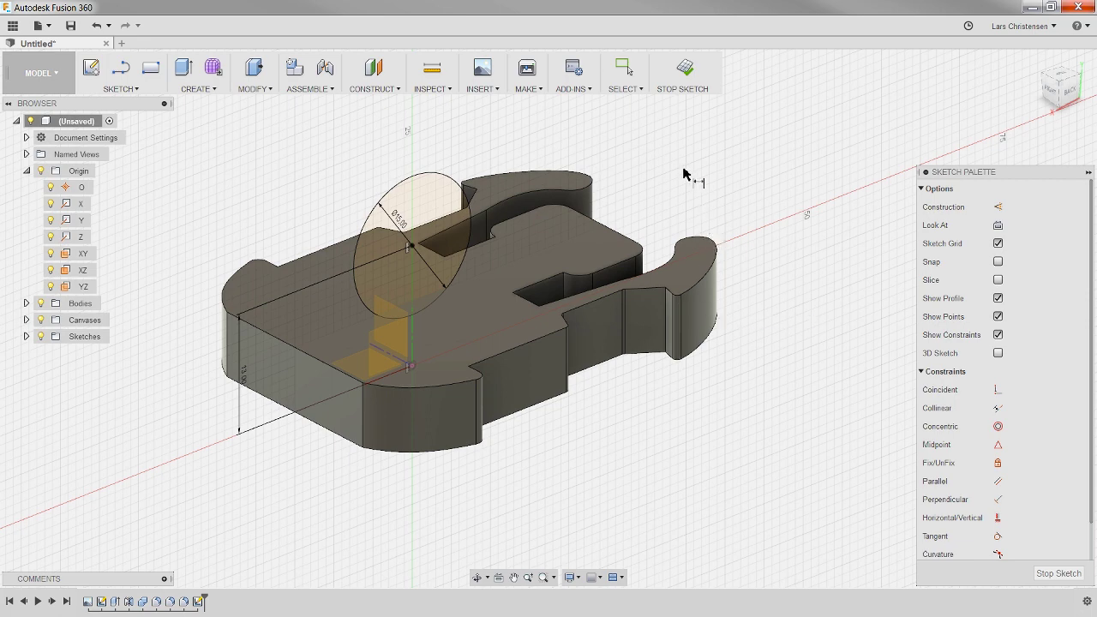
{"action": "key", "text": "q"}
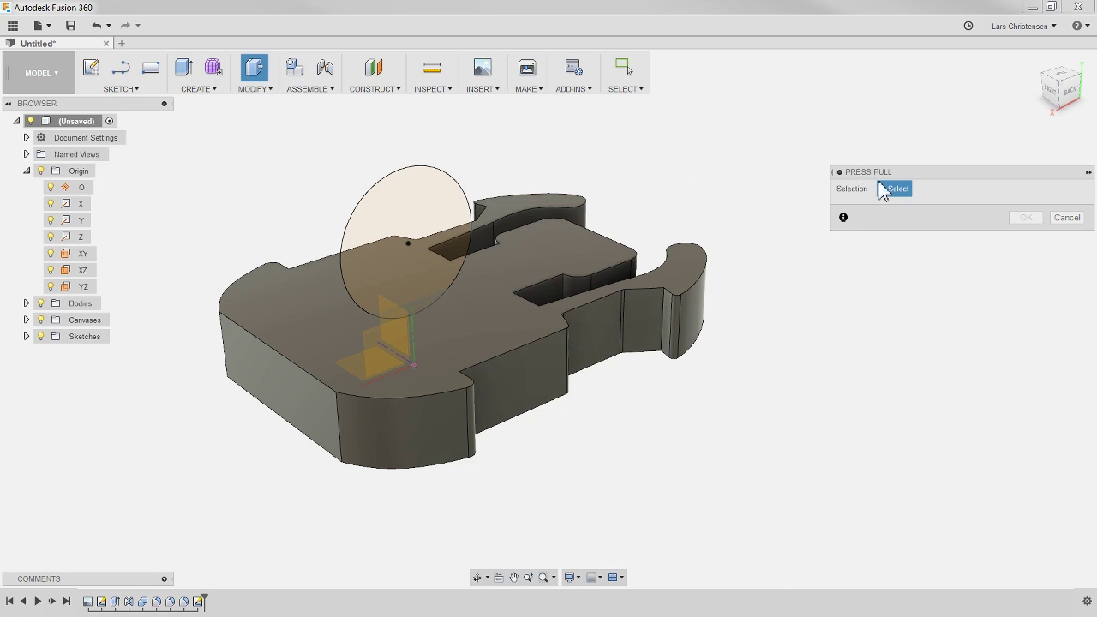
Step: Extrude the Ø15 circle as a Join, Symmetric, 11 mm, forming the horizontal cylinder
{"action": "left_click", "coordinate": [410, 219]}
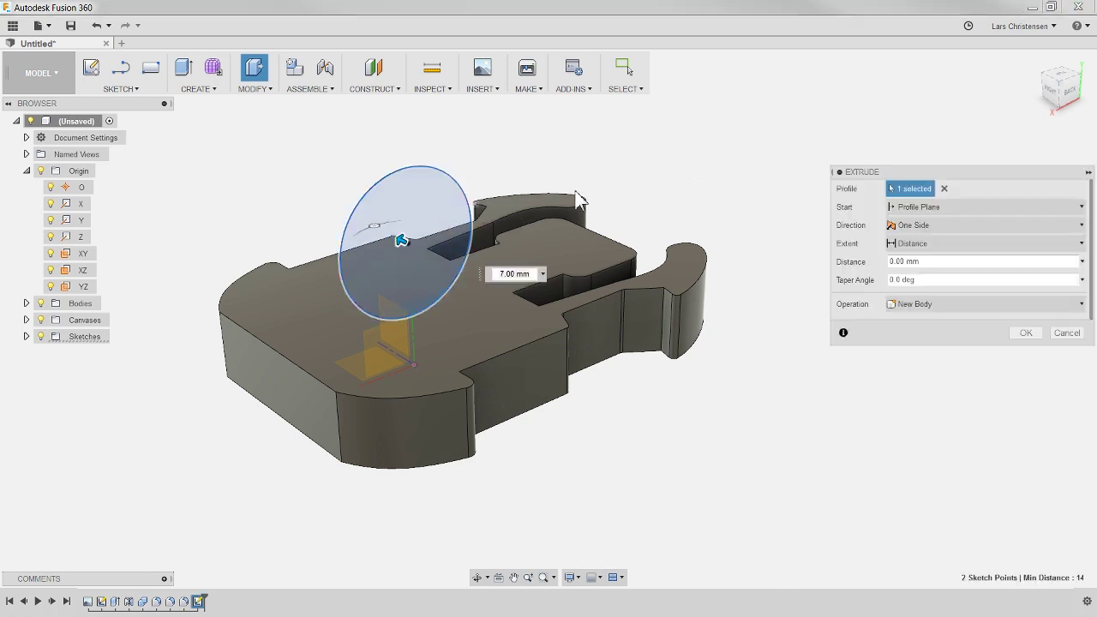
{"action": "left_click_drag", "start_coordinate": [397, 243], "coordinate": [447, 263]}
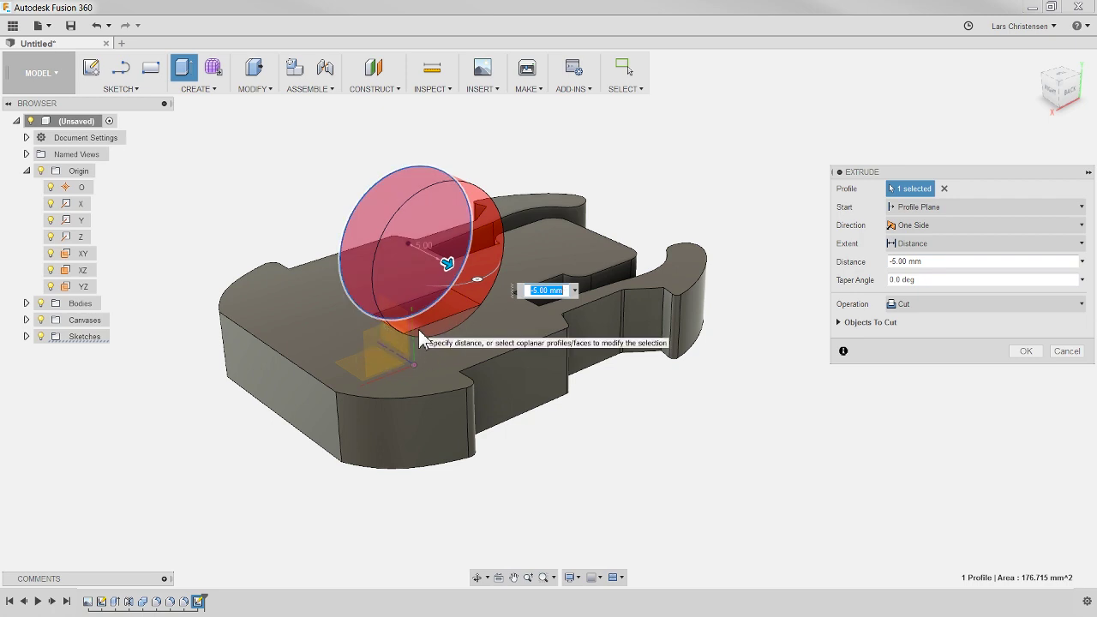
{"action": "left_click", "coordinate": [937, 305]}
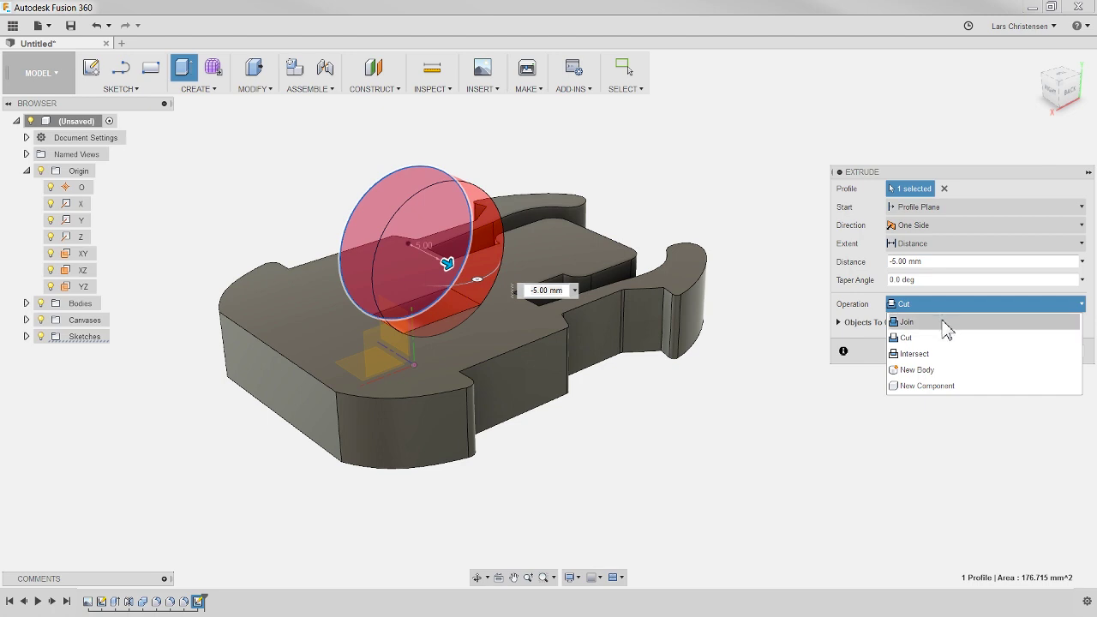
{"action": "left_click", "coordinate": [946, 325]}
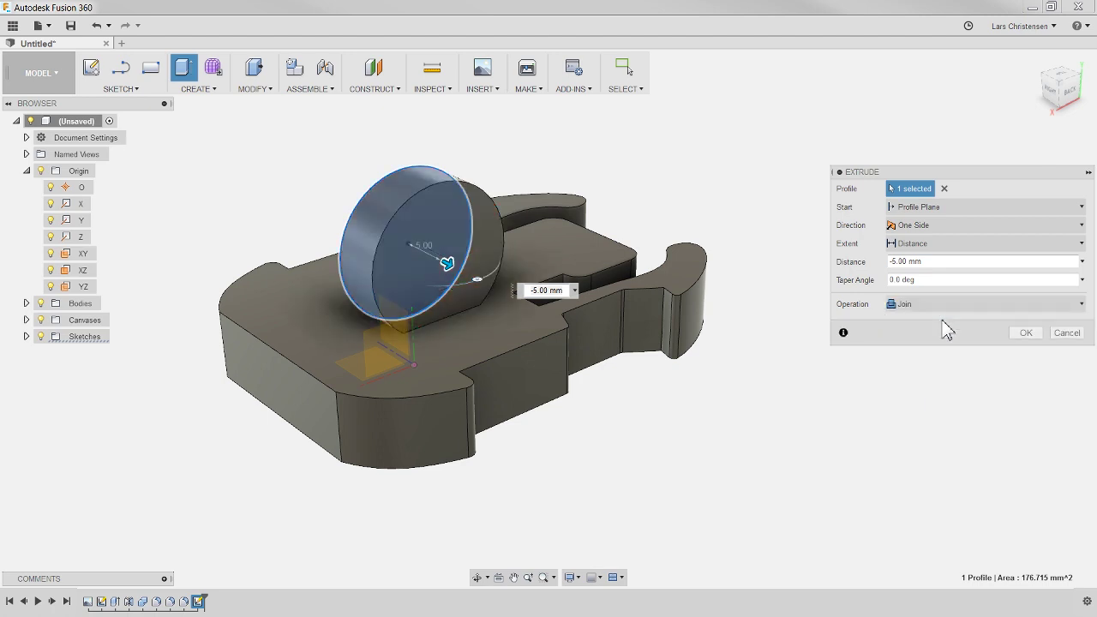
{"action": "left_click_drag", "start_coordinate": [447, 263], "coordinate": [473, 317]}
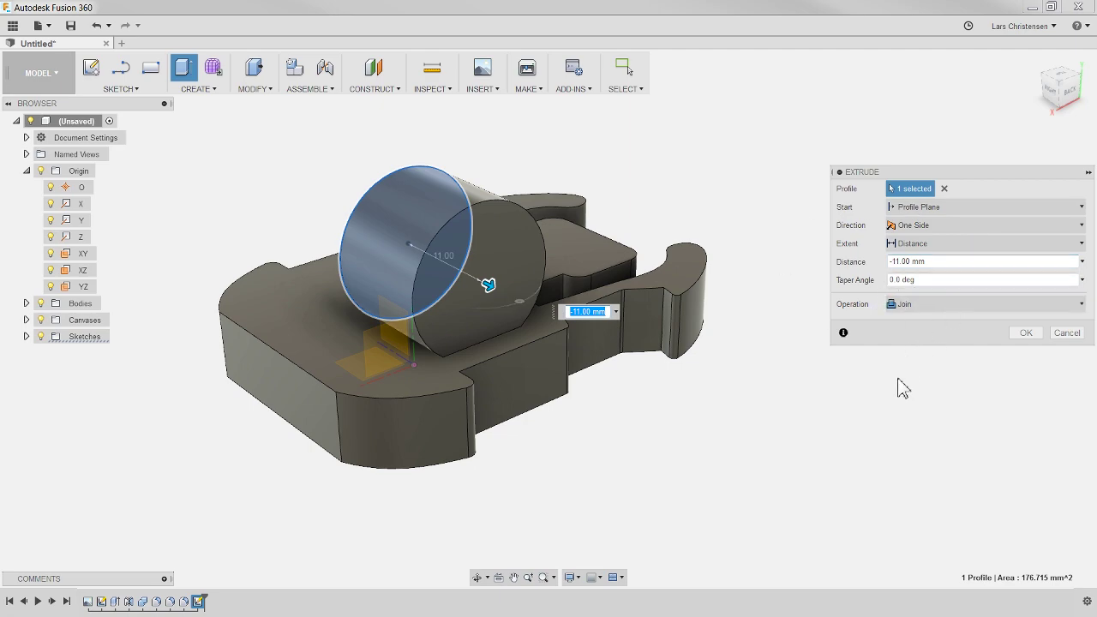
{"action": "mouse_move", "coordinate": [899, 385]}
{"action": "middle_mouse_down", "text": "shift"}
{"action": "mouse_move", "coordinate": [991, 380]}
{"action": "mouse_move", "coordinate": [906, 374]}
{"action": "middle_mouse_up", "text": "shift"}
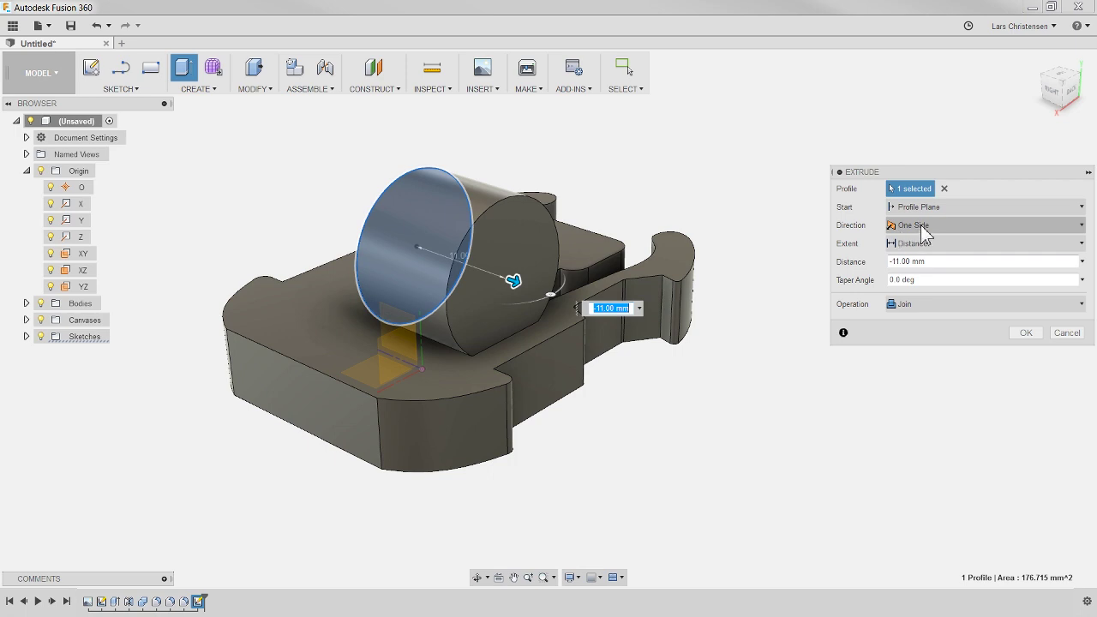
{"action": "left_click", "coordinate": [923, 226]}
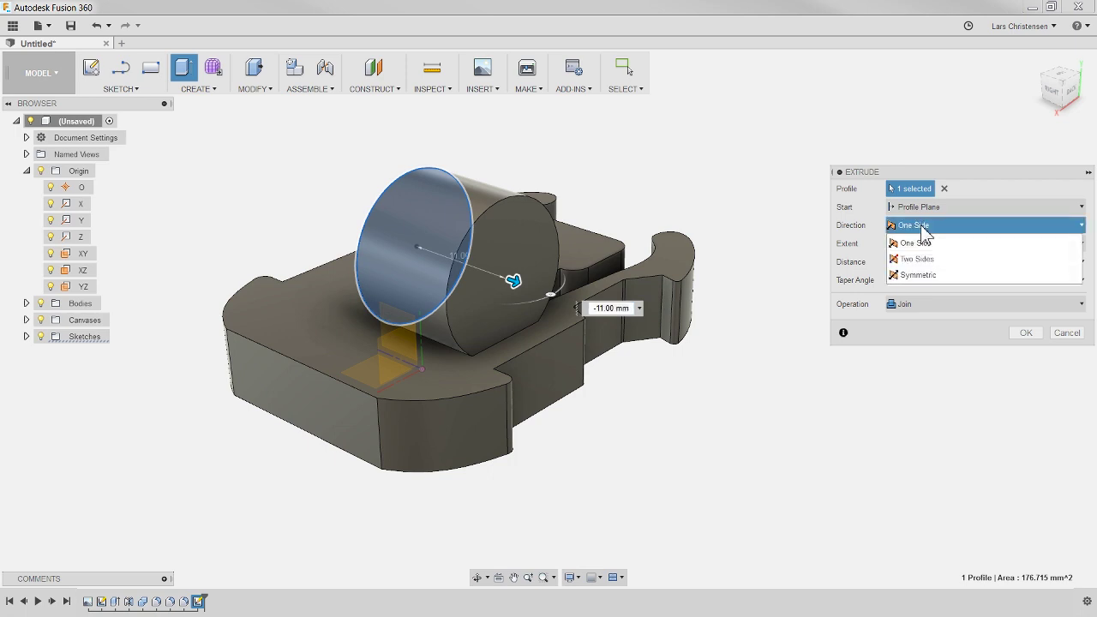
{"action": "left_click", "coordinate": [917, 274]}
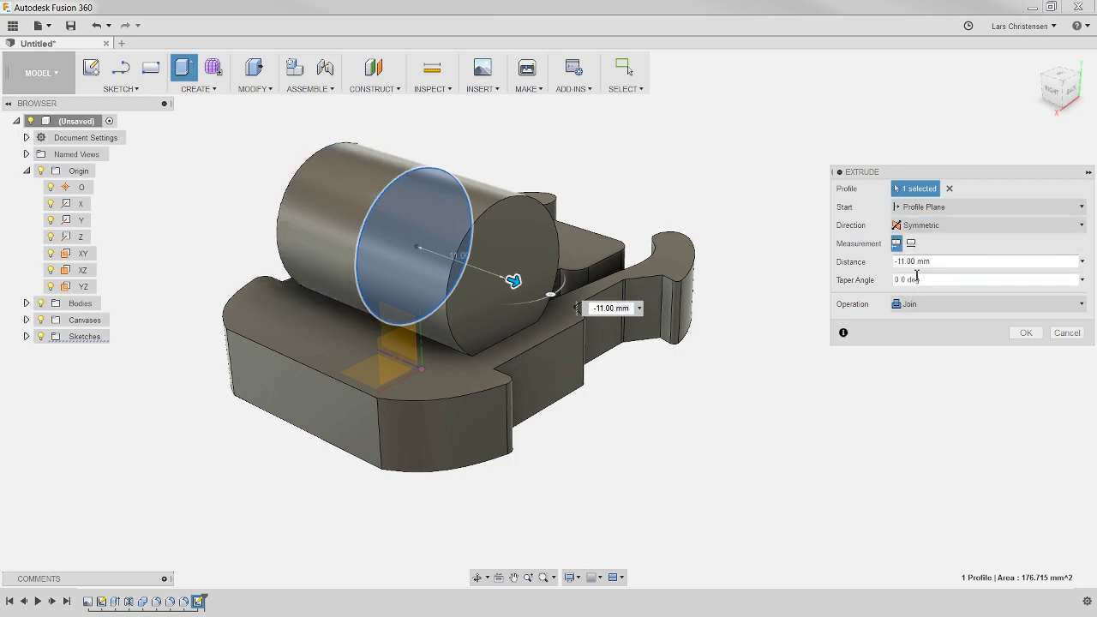
{"action": "left_click_drag", "start_coordinate": [512, 282], "coordinate": [511, 305]}
{"action": "left_click", "coordinate": [1025, 334]}
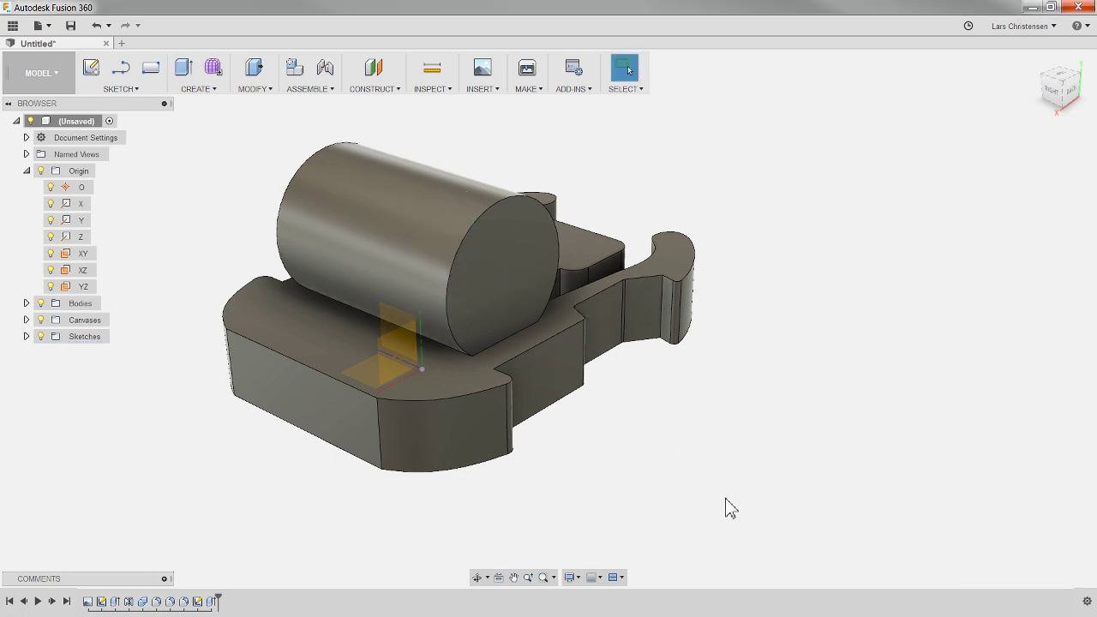
Step: Orbit the mount to inspect the joined cylinder from several angles, including the back
{"action": "middle_click_drag", "start_coordinate": [723, 504], "coordinate": [749, 489], "text": "shift"}
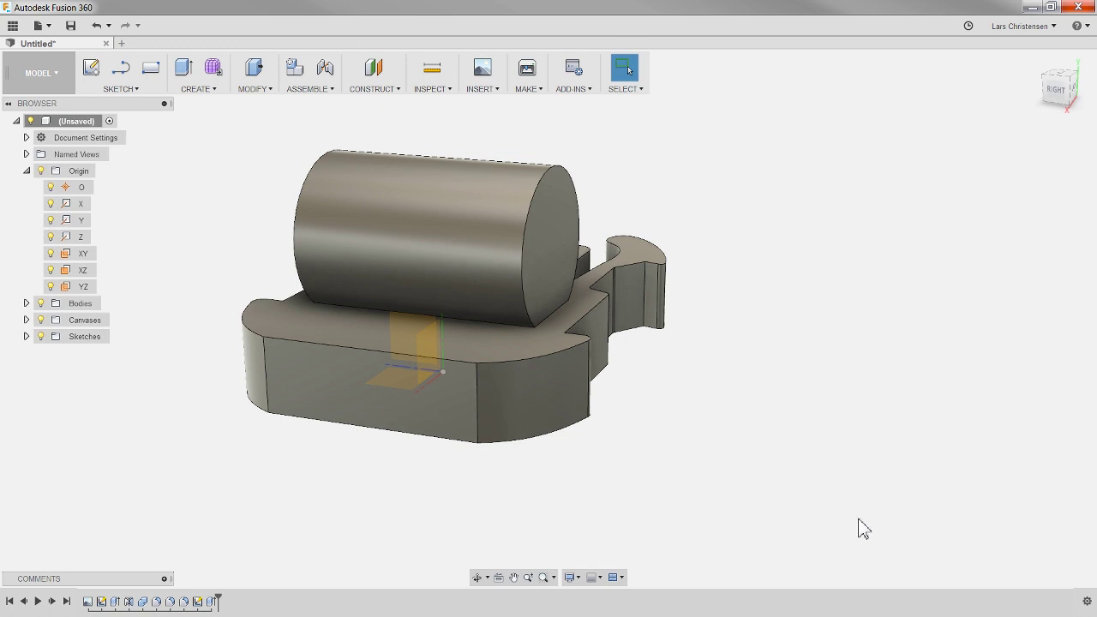
{"action": "middle_click_drag", "start_coordinate": [705, 475], "coordinate": [650, 461], "text": "shift"}
{"action": "key", "text": "Escape"}
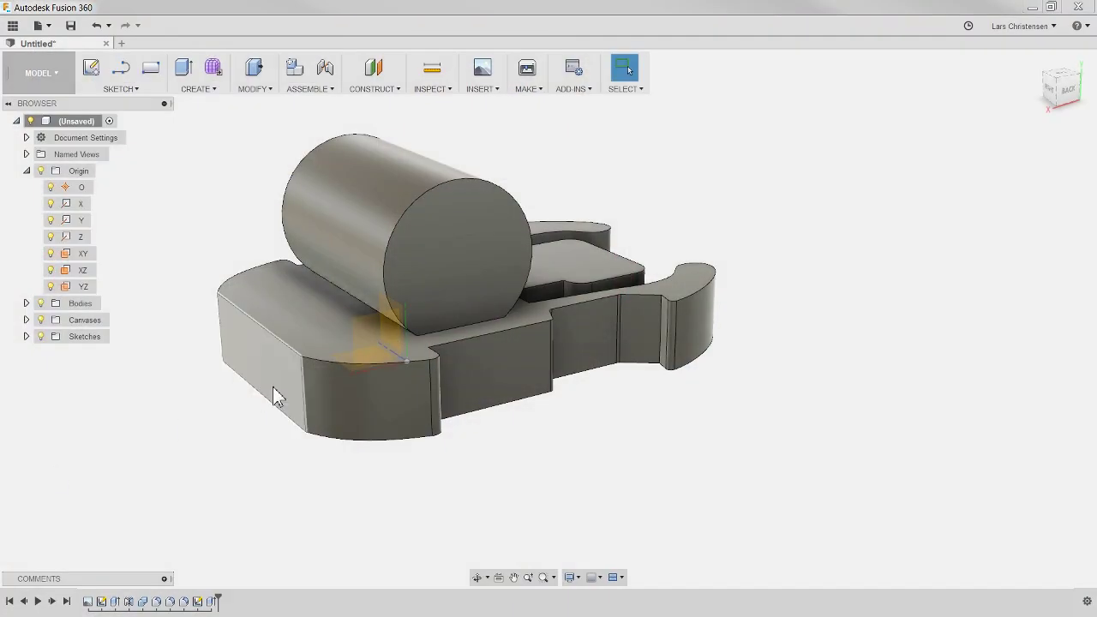
{"action": "middle_click_drag", "start_coordinate": [448, 518], "coordinate": [446, 454], "text": "shift"}
Step: Fillet the edge where the cylinder meets the base with a 7.50 mm radius
{"action": "left_click", "coordinate": [254, 88]}
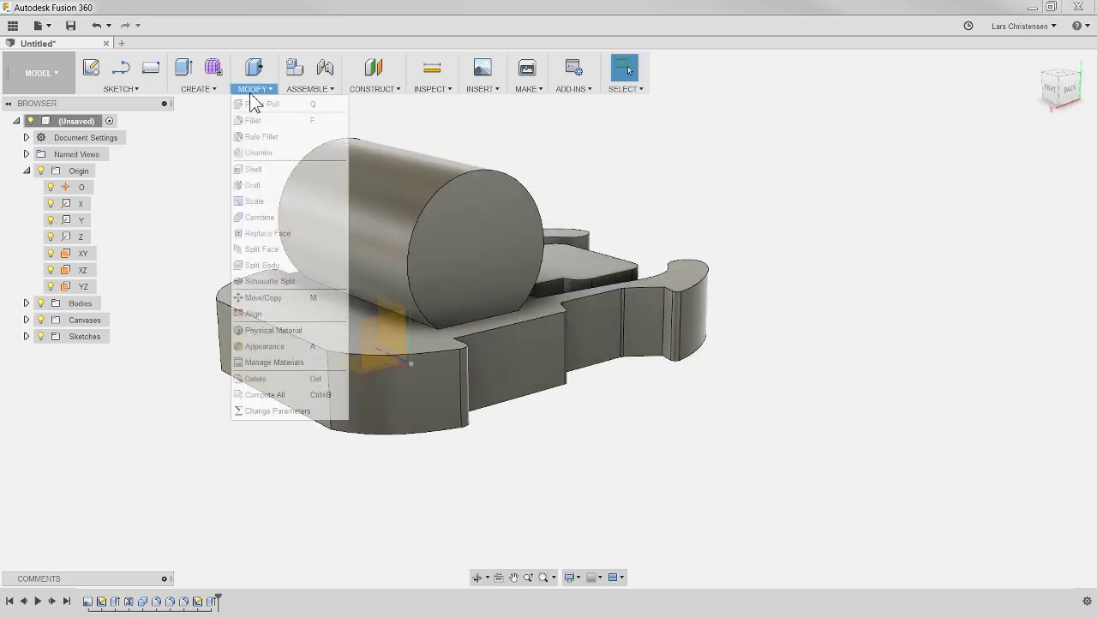
{"action": "left_click", "coordinate": [249, 121]}
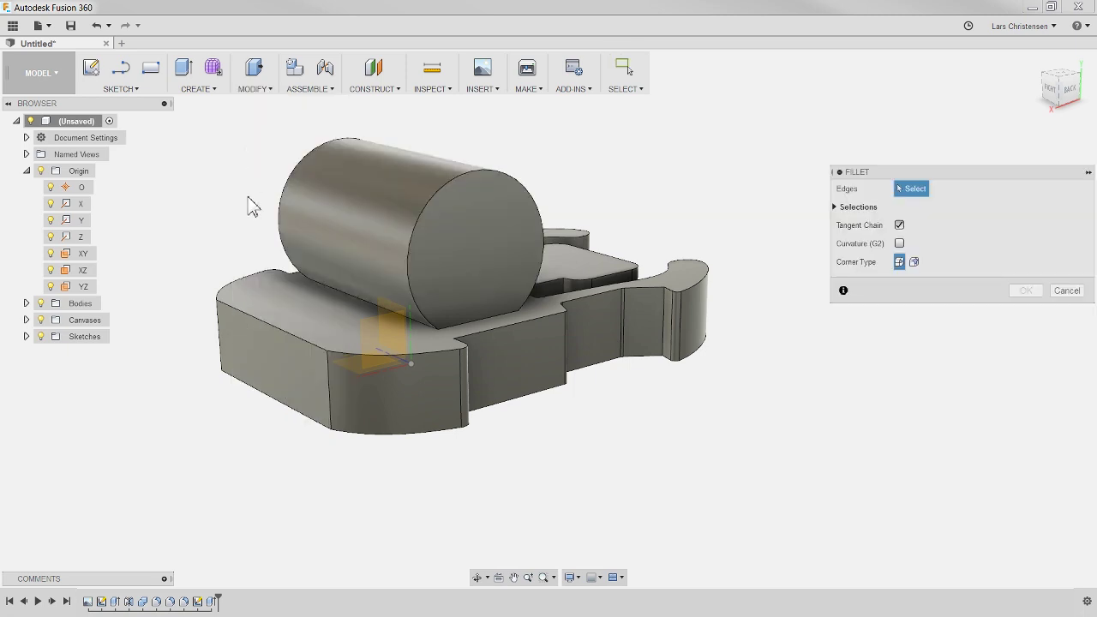
{"action": "left_click", "coordinate": [341, 293]}
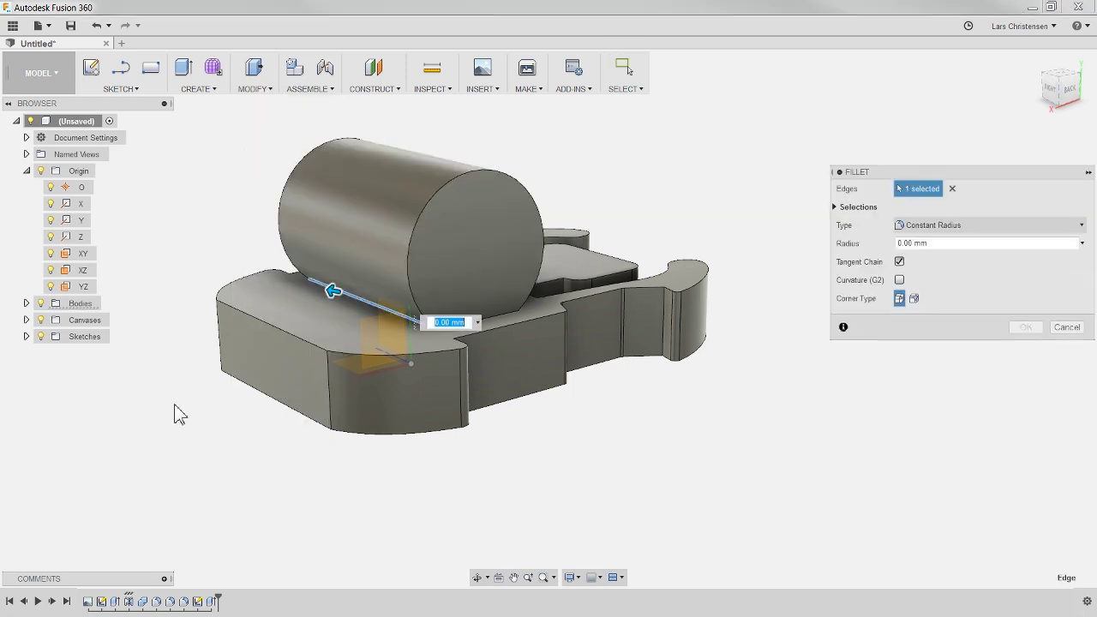
{"action": "left_click_drag", "start_coordinate": [334, 292], "coordinate": [176, 314]}
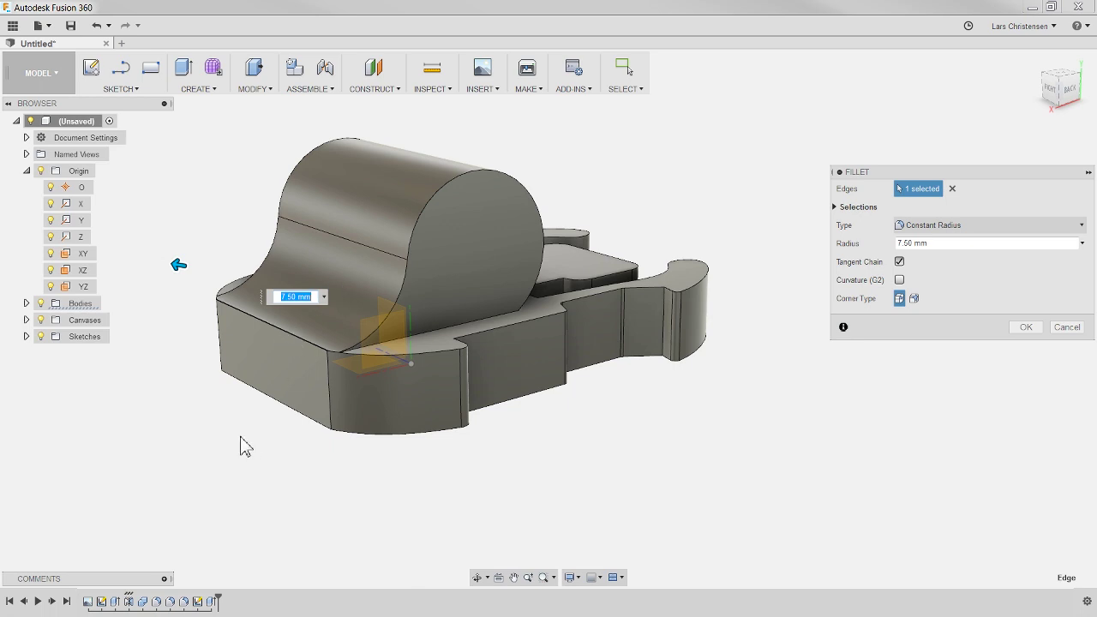
{"action": "left_click", "coordinate": [1026, 328]}
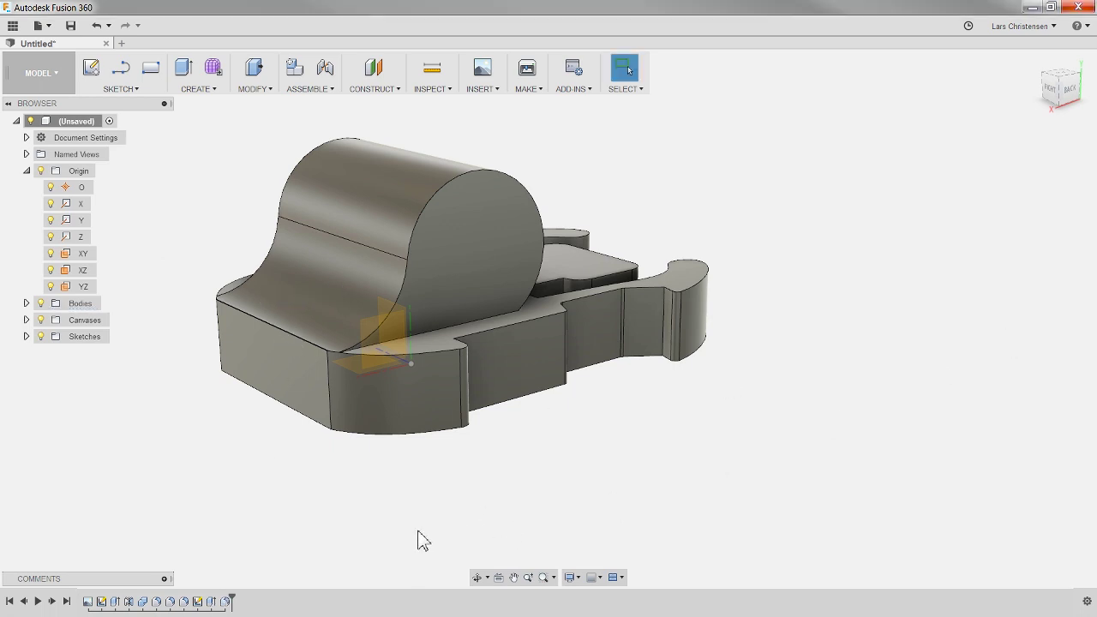
Step: Fillet the cylinder's base edge on the opposite side with a 1.00 mm radius
{"action": "middle_click_drag", "start_coordinate": [422, 524], "coordinate": [357, 509], "text": "shift"}
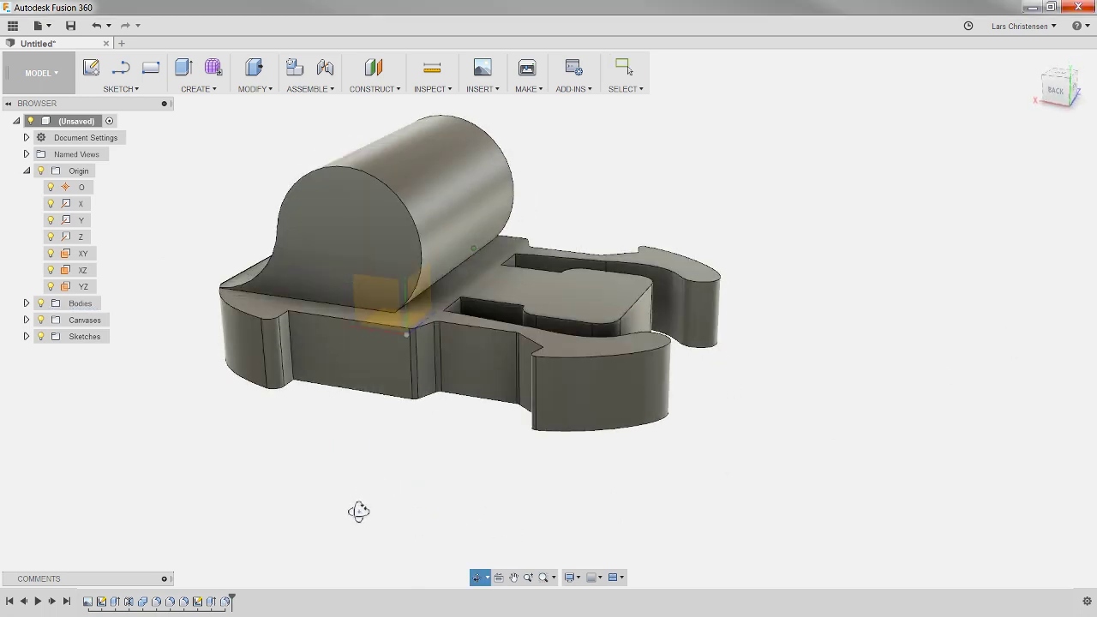
{"action": "left_click", "coordinate": [255, 89]}
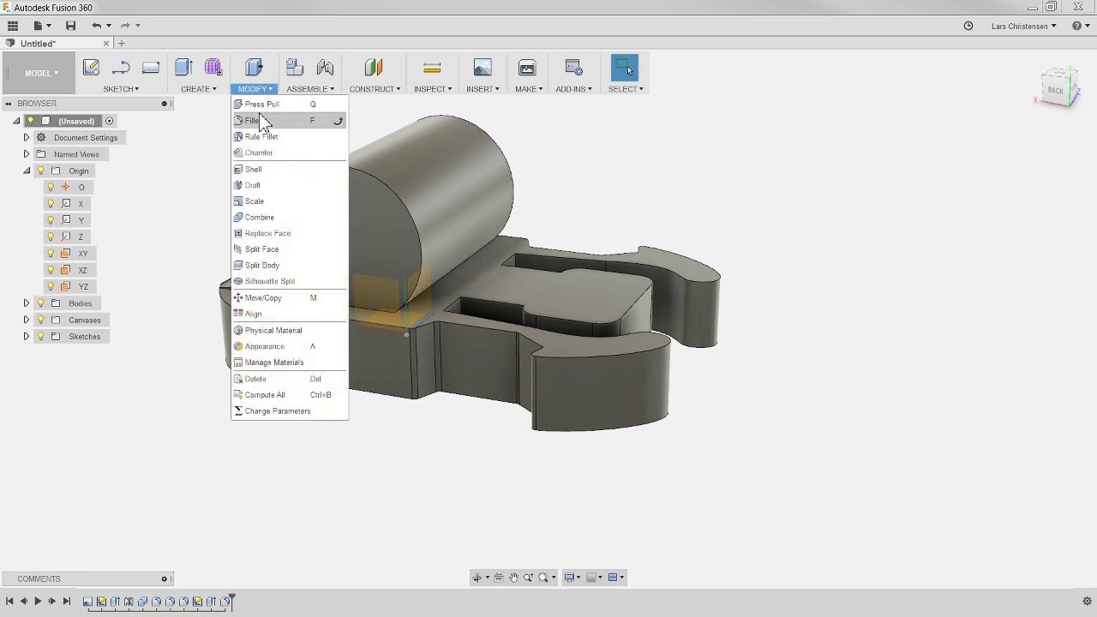
{"action": "left_click", "coordinate": [259, 115]}
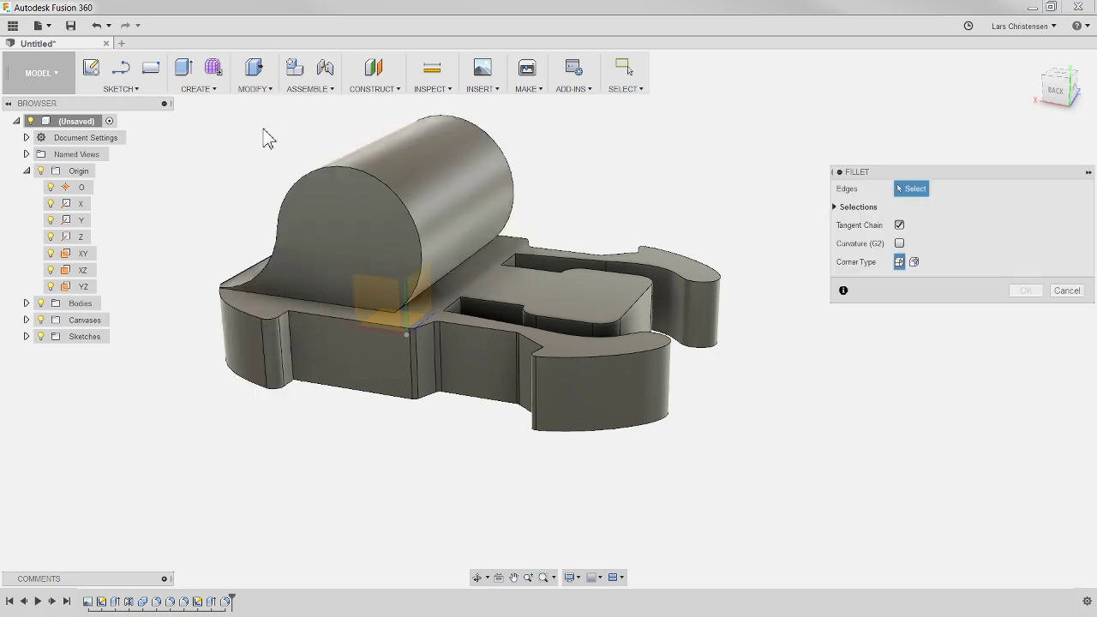
{"action": "left_click", "coordinate": [438, 284]}
{"action": "left_click_drag", "start_coordinate": [449, 283], "coordinate": [468, 291]}
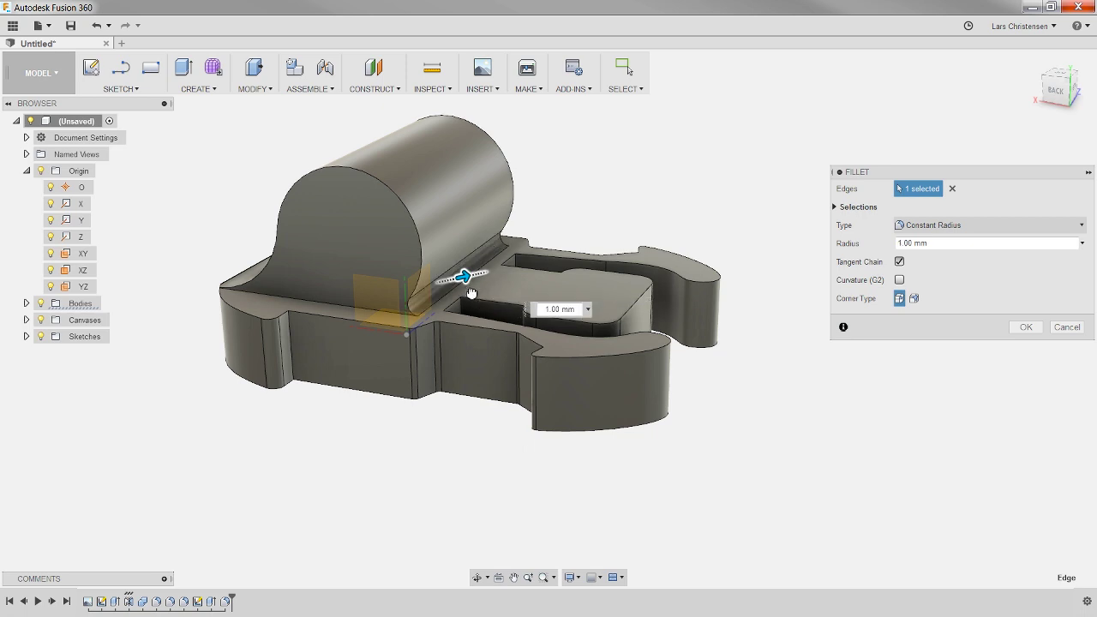
{"action": "left_click", "coordinate": [1028, 328]}
{"action": "middle_click_drag", "start_coordinate": [416, 483], "coordinate": [498, 480], "text": "shift"}
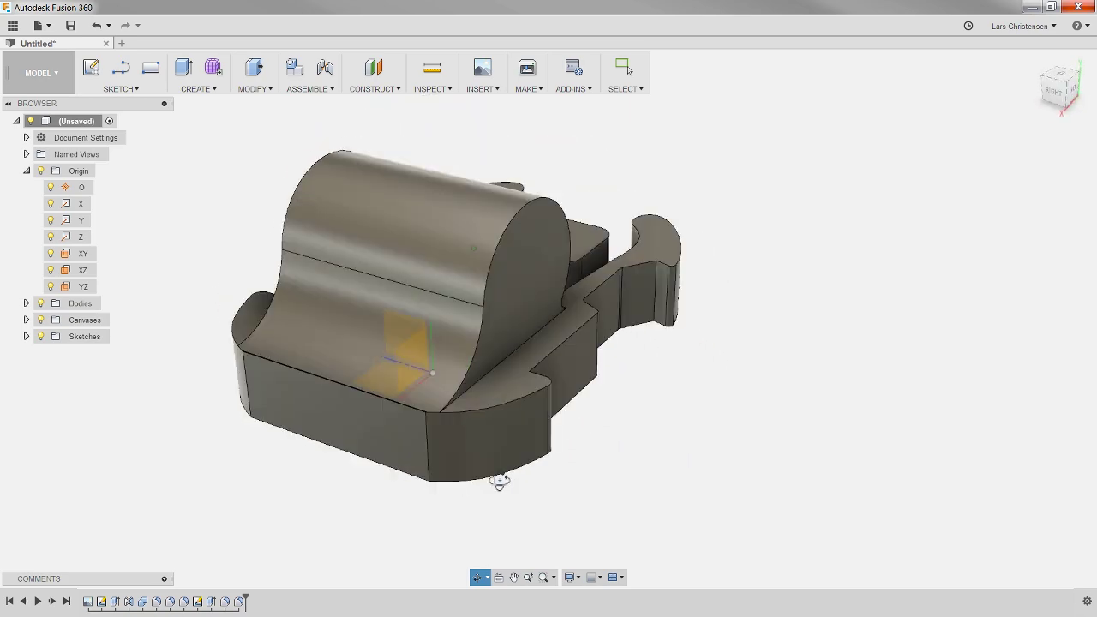
{"action": "key", "text": "Escape"}
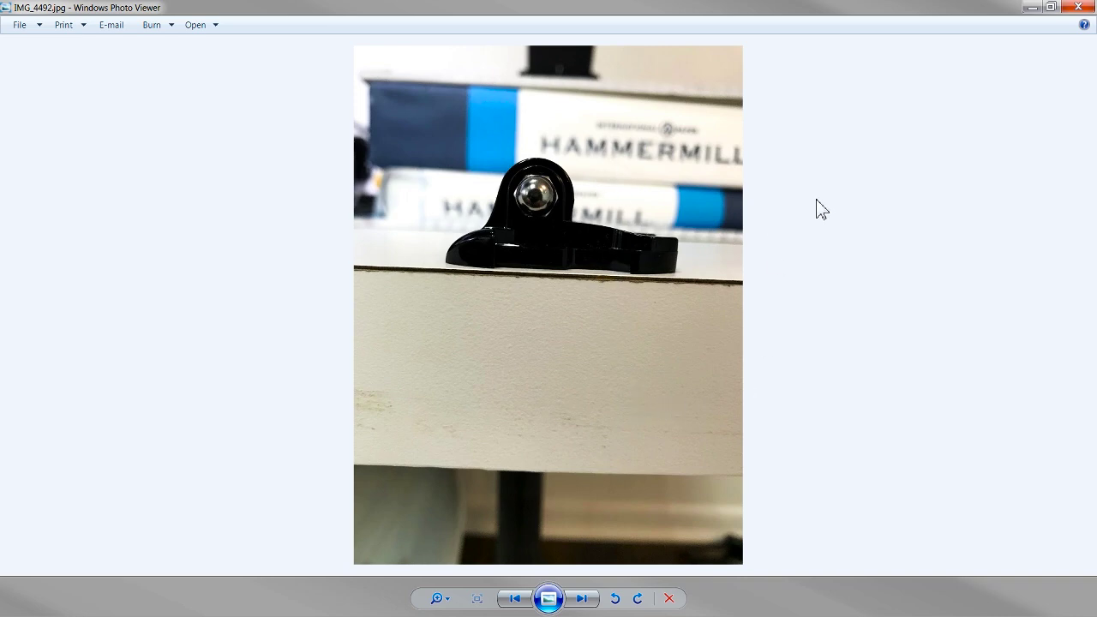
{"action": "left_click", "coordinate": [1090, 7]}
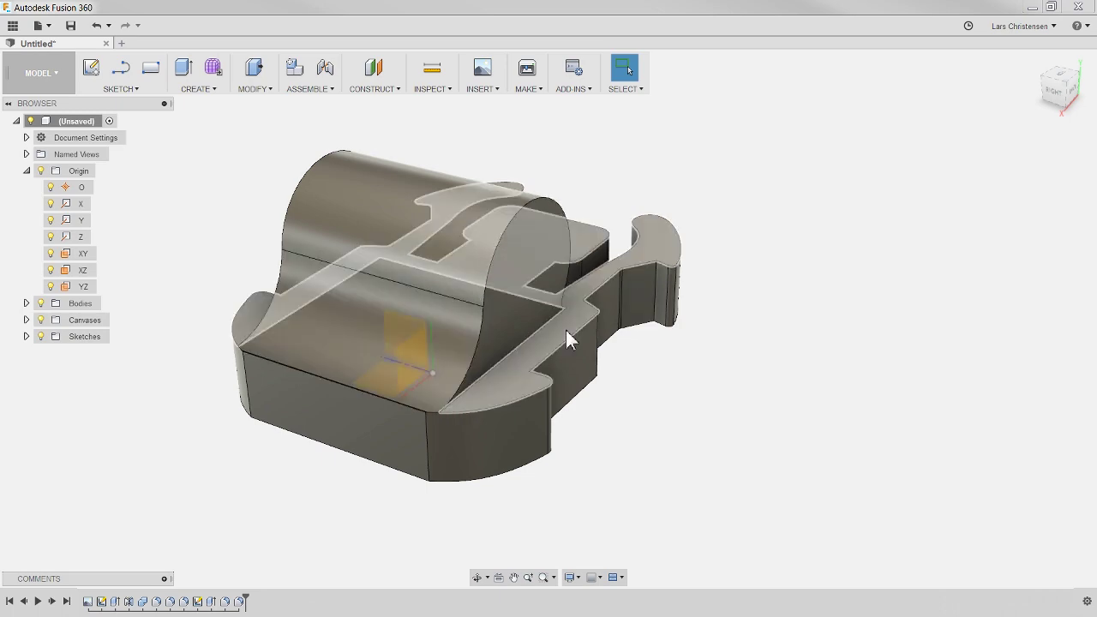
Step: Orbit around the mount, review Sketch1 and Sketch2 in the timeline, then start a new sketch
{"action": "middle_click_drag", "start_coordinate": [808, 516], "coordinate": [788, 423], "text": "shift"}
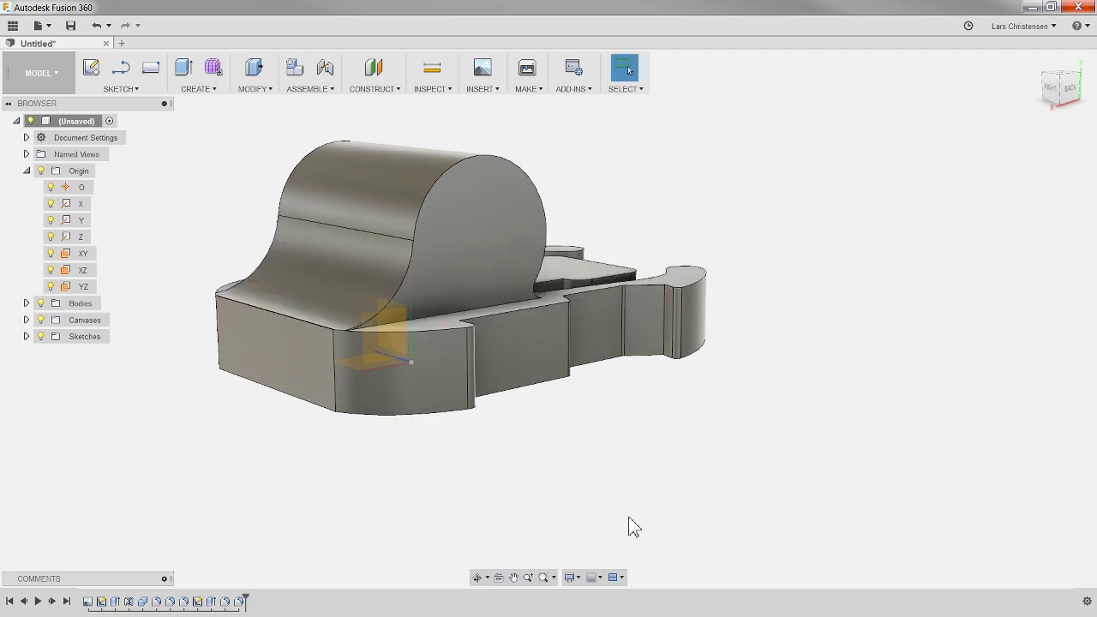
{"action": "middle_click_drag", "start_coordinate": [607, 494], "coordinate": [672, 516]}
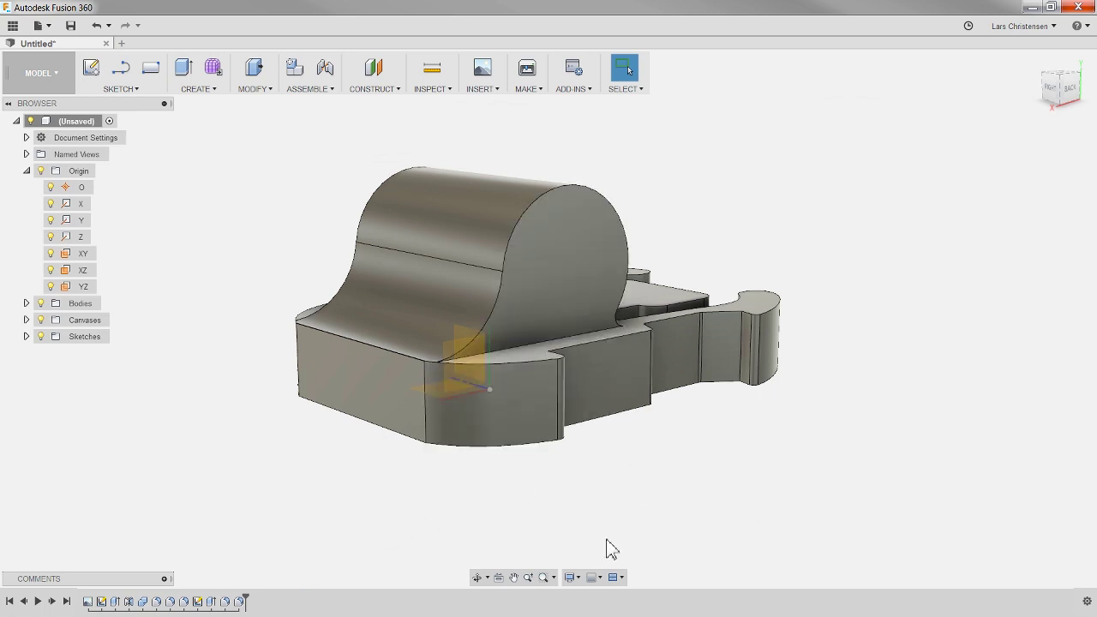
{"action": "mouse_move", "coordinate": [315, 473]}
{"action": "middle_mouse_down", "text": "shift"}
{"action": "mouse_move", "coordinate": [402, 485]}
{"action": "mouse_move", "coordinate": [382, 406]}
{"action": "mouse_move", "coordinate": [284, 475]}
{"action": "mouse_move", "coordinate": [315, 477]}
{"action": "middle_mouse_up", "text": "shift"}
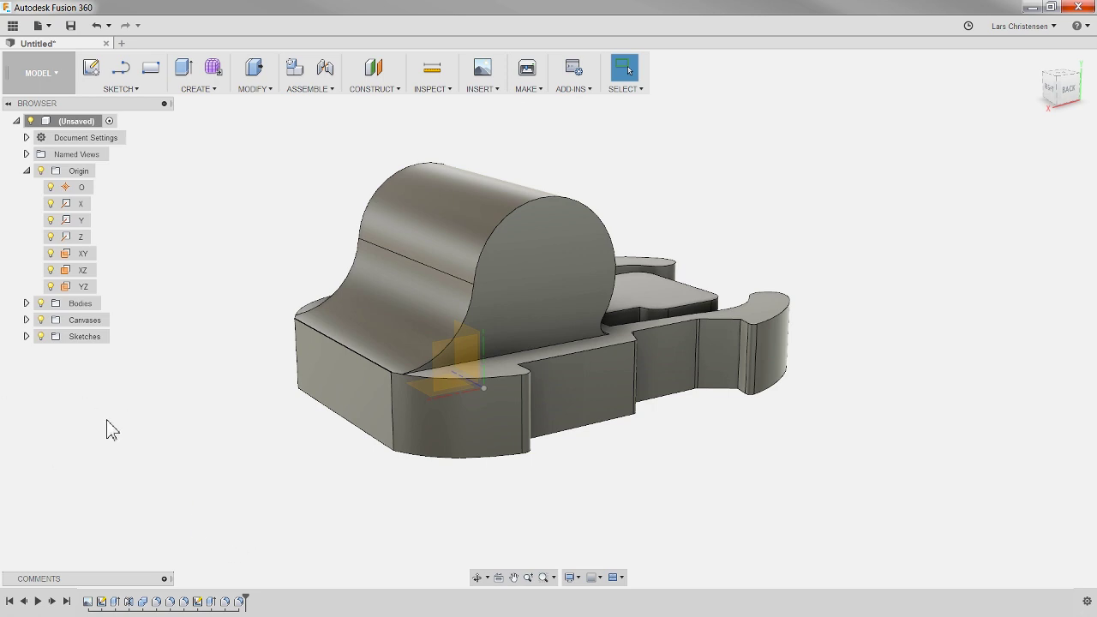
{"action": "left_click", "coordinate": [101, 601]}
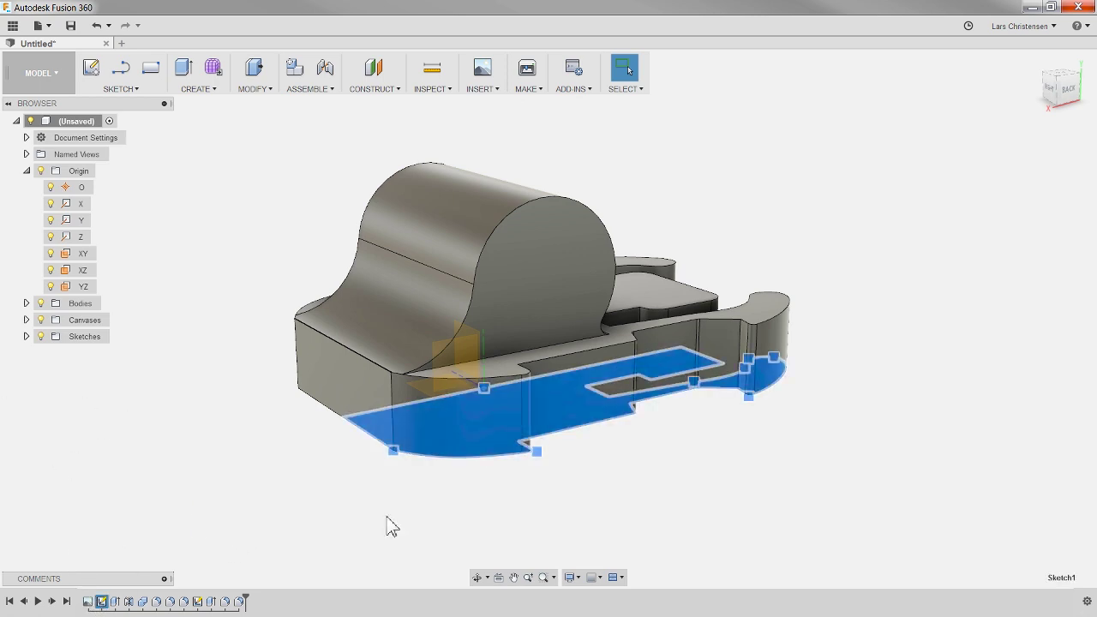
{"action": "left_click", "coordinate": [197, 601]}
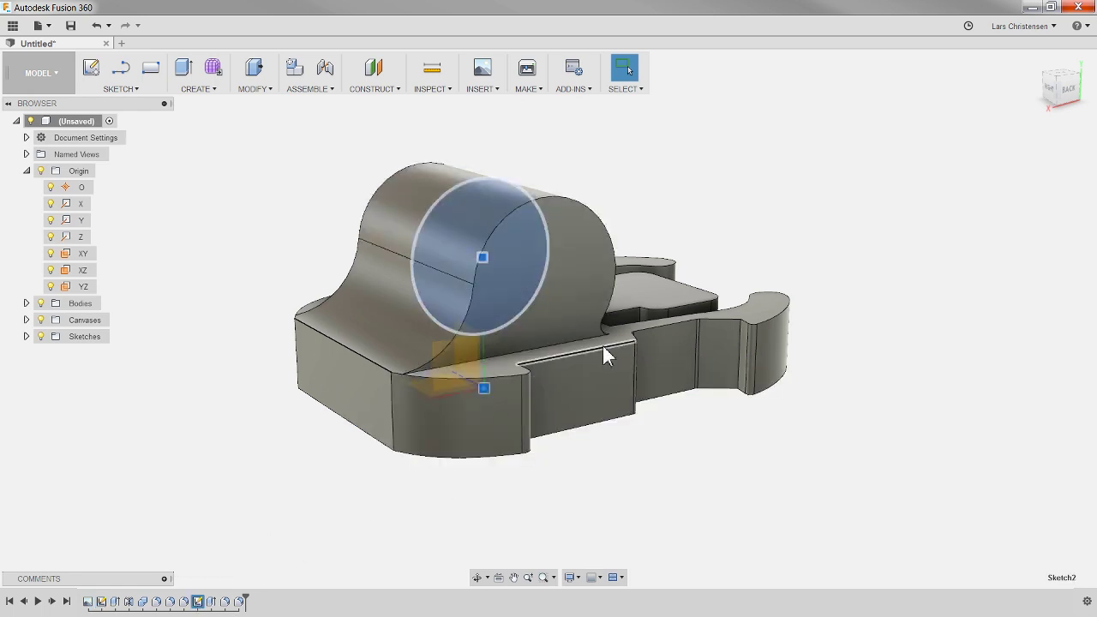
{"action": "left_click", "coordinate": [264, 532]}
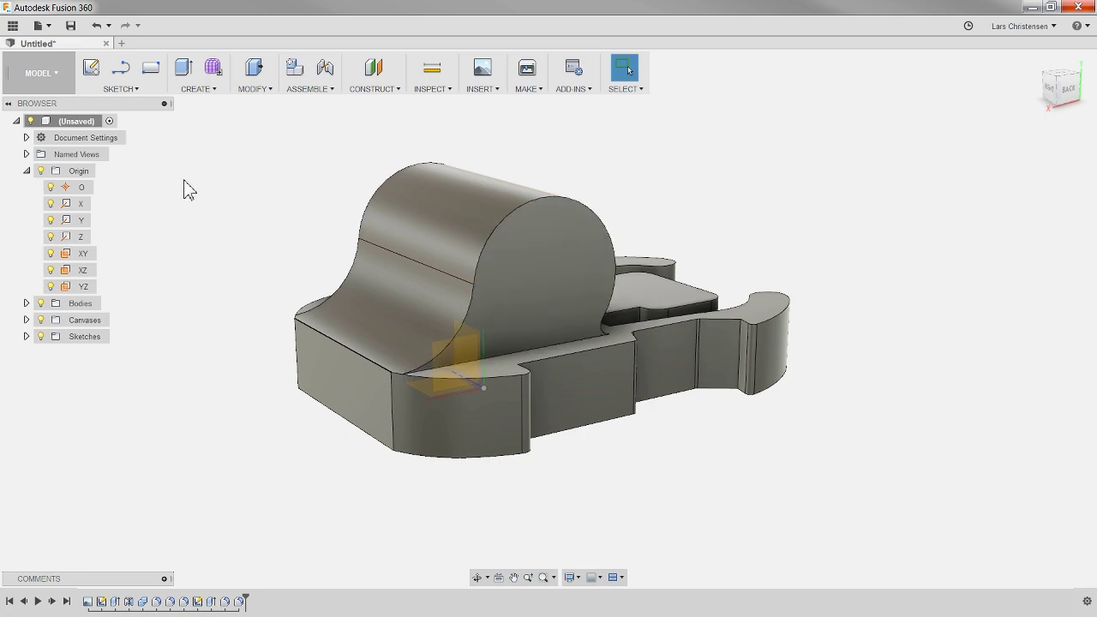
{"action": "left_click", "coordinate": [90, 68]}
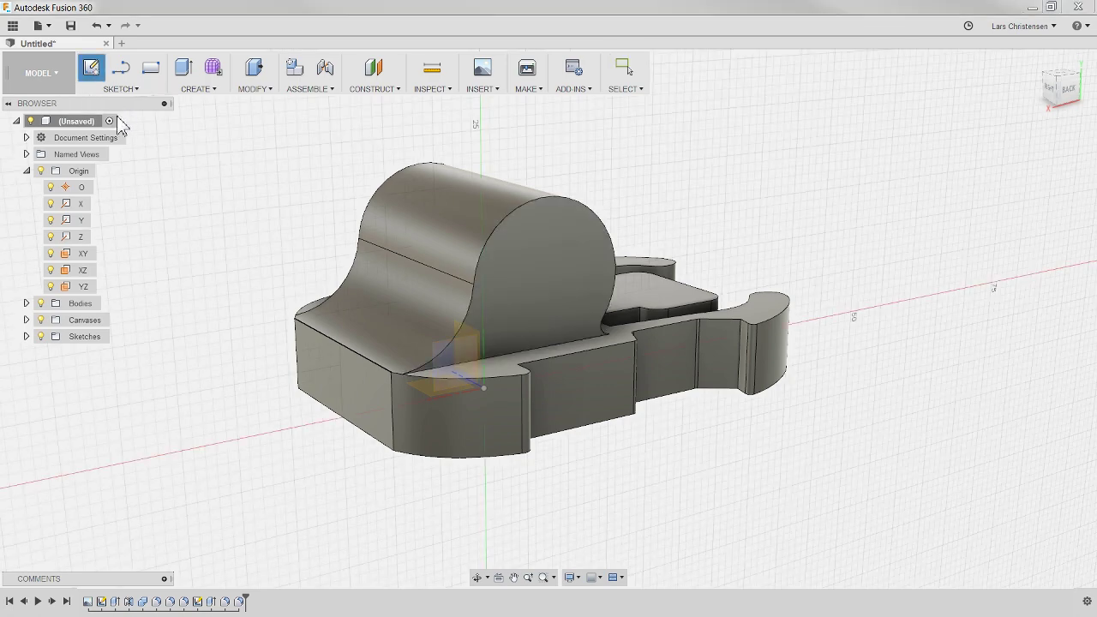
Step: Sketch a Ø5.5 mm circle centred on the cylindrical boss's end face and finish the sketch
{"action": "left_click", "coordinate": [551, 264]}
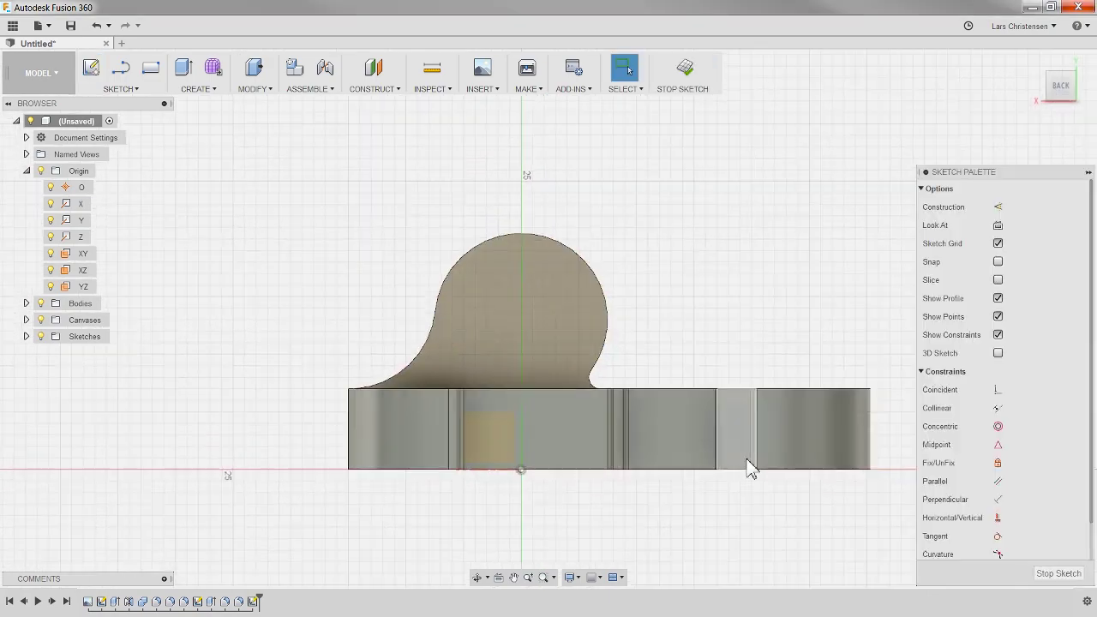
{"action": "scroll", "coordinate": [750, 467], "scroll_direction": "up", "scroll_amount": 2}
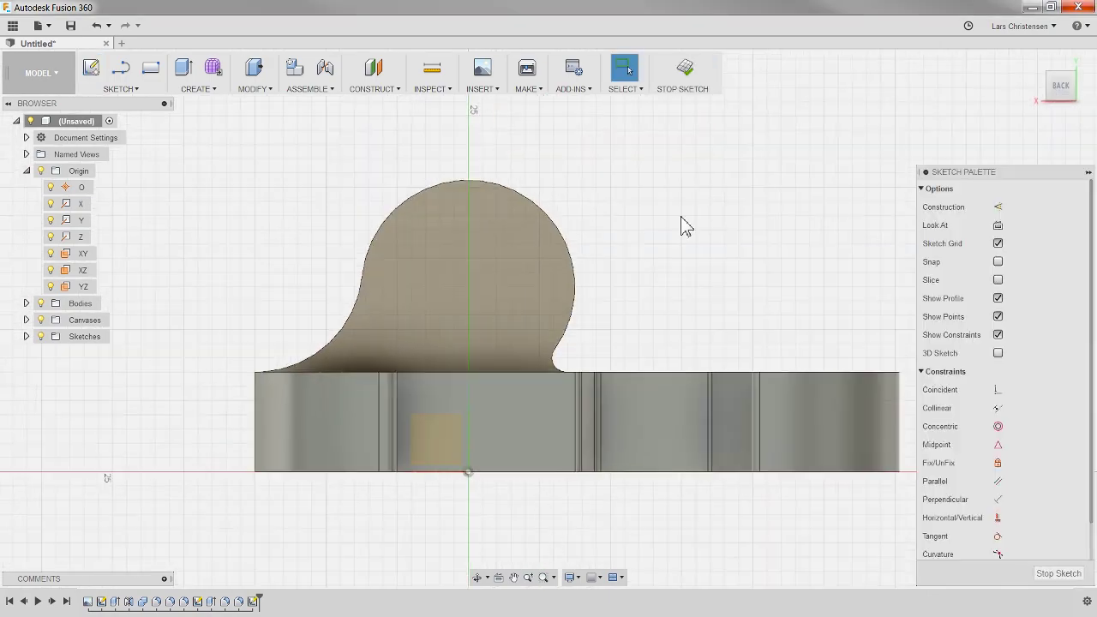
{"action": "key", "text": "c"}
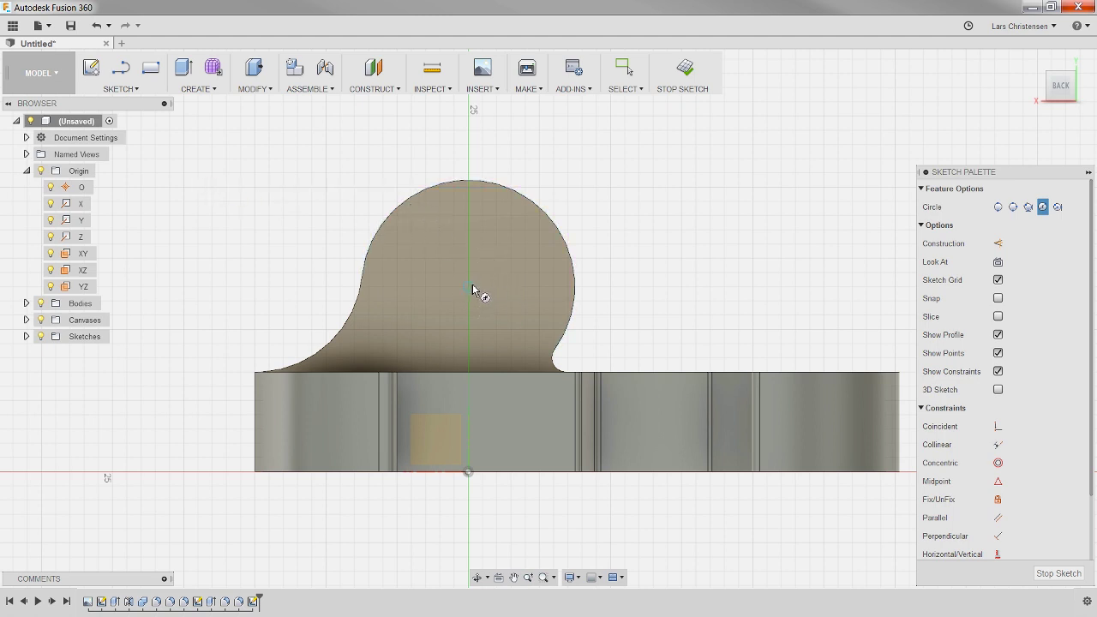
{"action": "scroll", "coordinate": [472, 289], "scroll_direction": "up", "scroll_amount": 3}
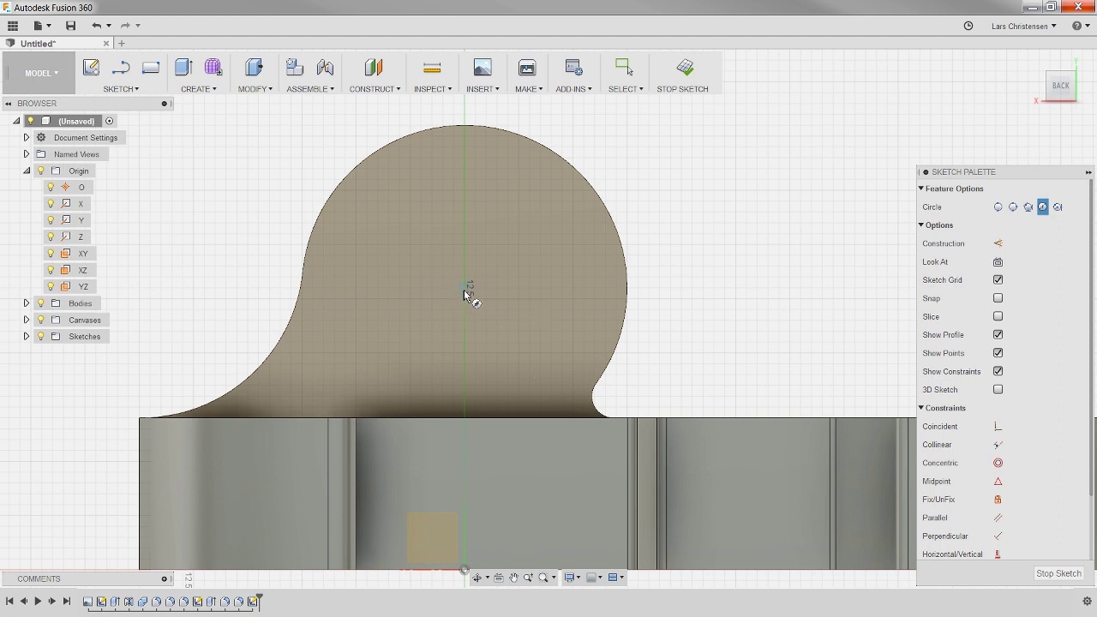
{"action": "left_click", "coordinate": [464, 290]}
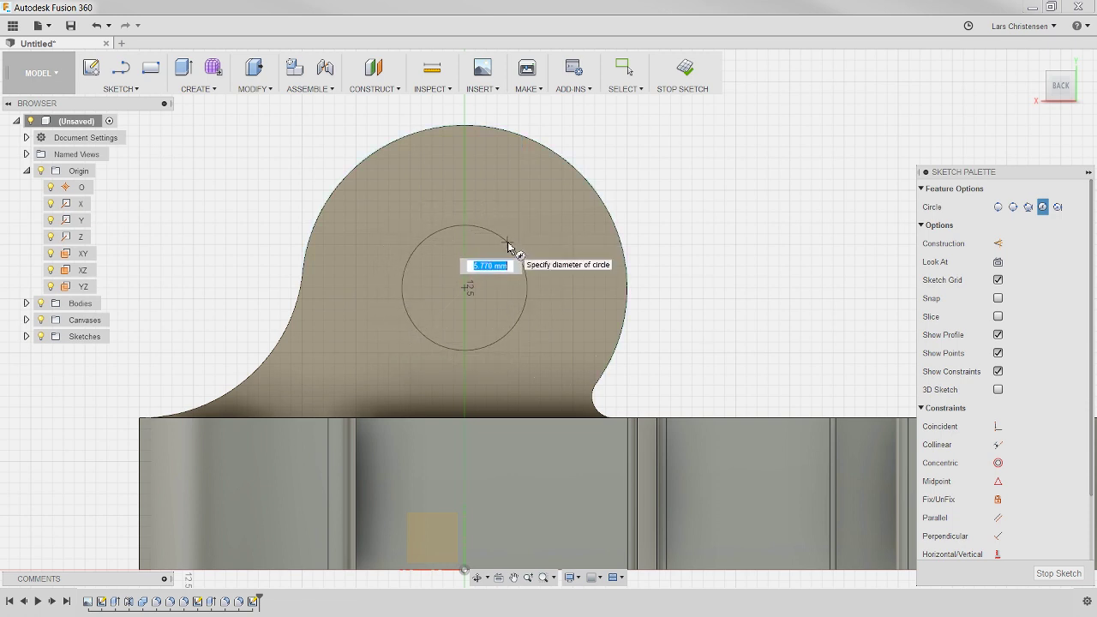
{"action": "type", "text": "5.5"}
{"action": "key", "text": "Tab"}
{"action": "key", "text": "Return"}
{"action": "key", "text": "Escape"}
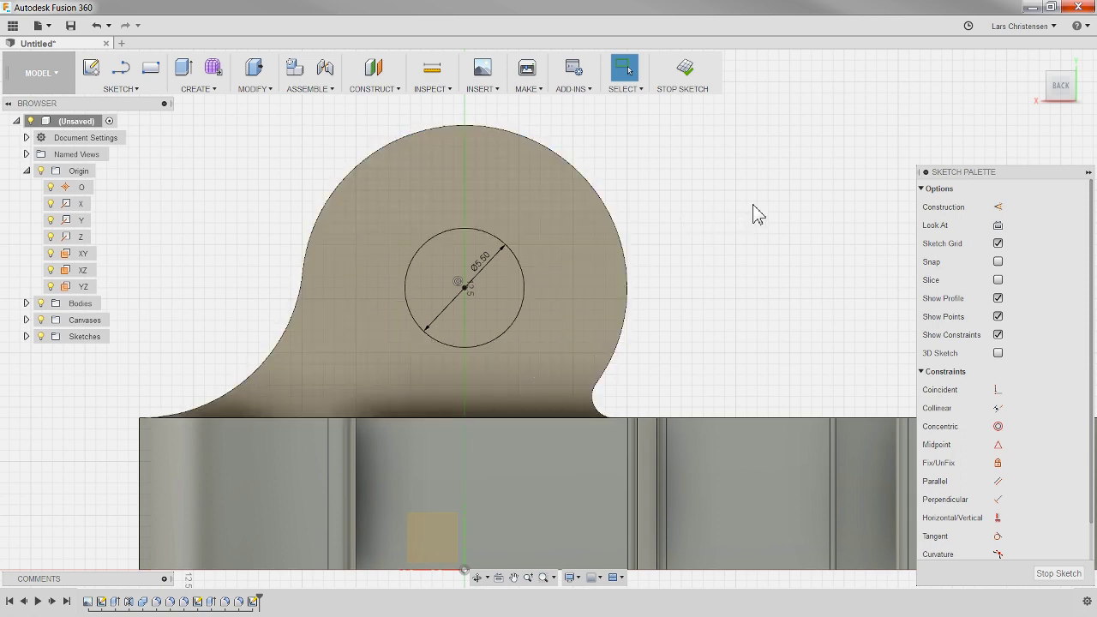
{"action": "key", "text": "Escape"}
Step: Cut the Ø5.5 circle through all to bore a hole through the cylindrical boss
{"action": "key", "text": "q"}
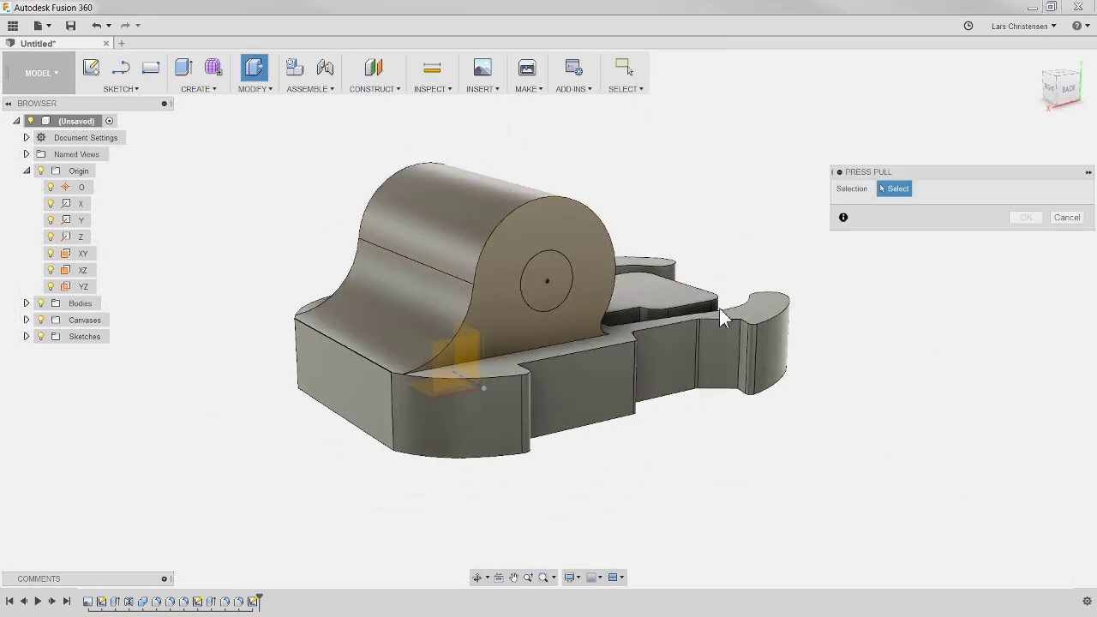
{"action": "left_click", "coordinate": [553, 287]}
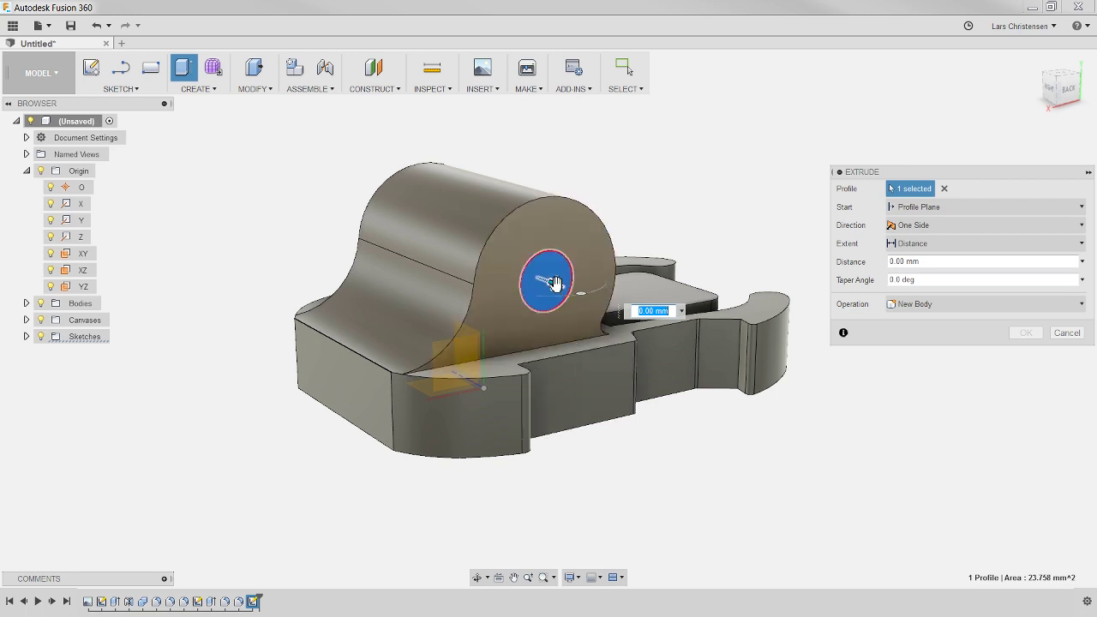
{"action": "left_click_drag", "start_coordinate": [552, 284], "coordinate": [732, 469]}
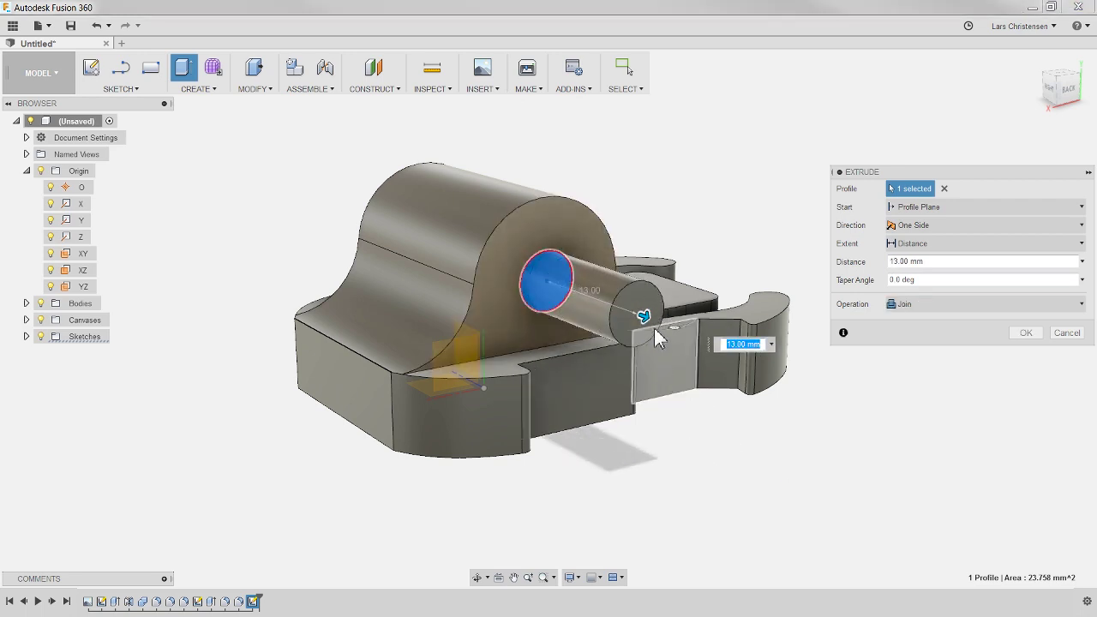
{"action": "left_click_drag", "start_coordinate": [653, 327], "coordinate": [508, 472]}
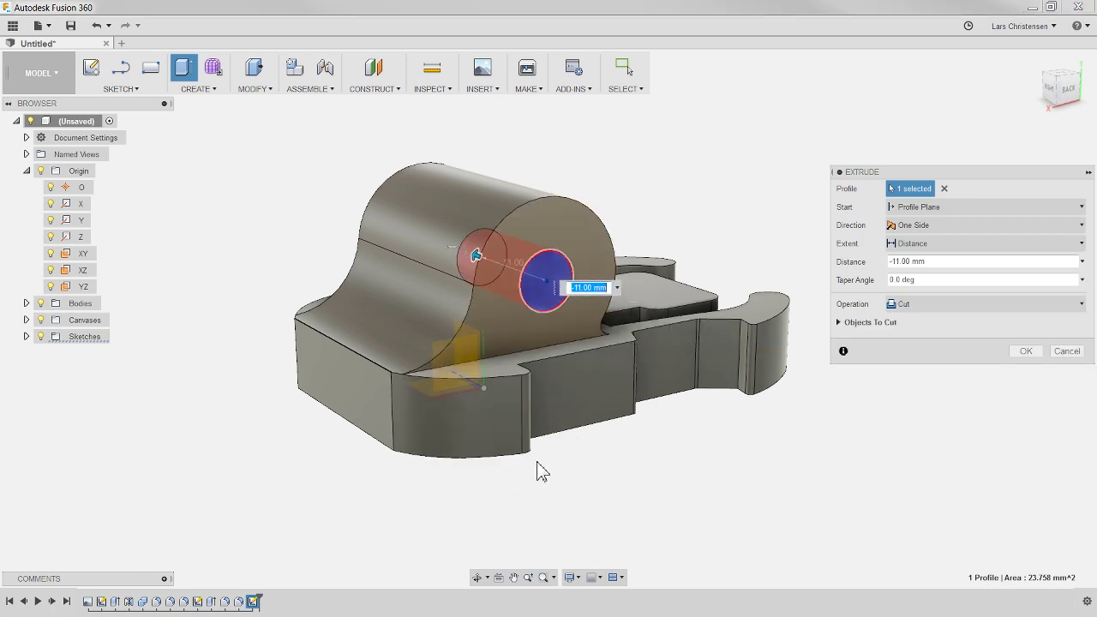
{"action": "left_click", "coordinate": [932, 239]}
{"action": "left_click", "coordinate": [932, 294]}
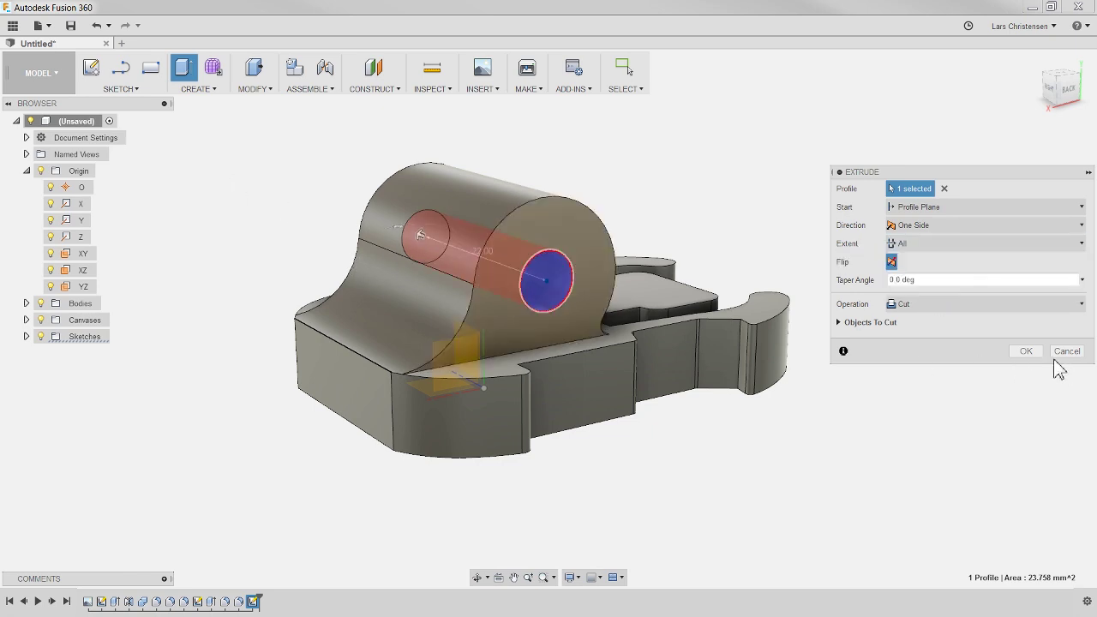
{"action": "left_click", "coordinate": [1023, 354]}
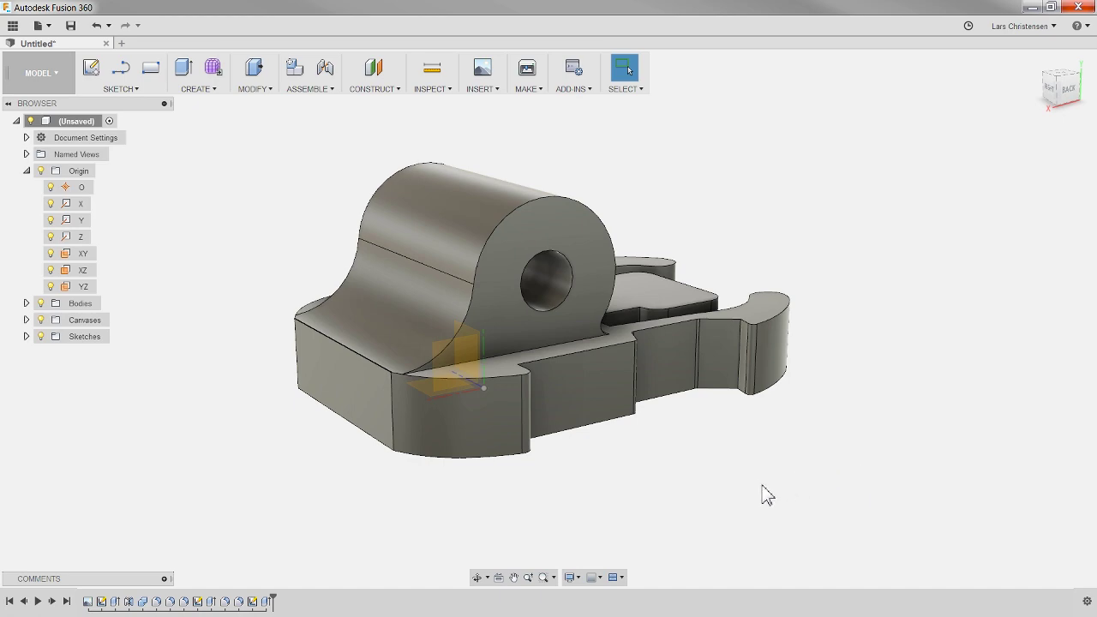
{"action": "mouse_move", "coordinate": [767, 495]}
{"action": "middle_mouse_down", "text": "shift"}
{"action": "mouse_move", "coordinate": [766, 485]}
{"action": "mouse_move", "coordinate": [747, 485]}
{"action": "middle_mouse_up", "text": "shift"}
{"action": "mouse_move", "coordinate": [726, 482]}
{"action": "left_mouse_down"}
{"action": "mouse_move", "coordinate": [731, 460]}
{"action": "mouse_move", "coordinate": [705, 471]}
{"action": "mouse_move", "coordinate": [732, 473]}
{"action": "mouse_move", "coordinate": [734, 463]}
{"action": "left_mouse_up"}
Step: Start a sketch on the boss's flat end face and choose the Circumscribed Polygon tool
{"action": "key", "text": "Escape"}
{"action": "scroll", "coordinate": [630, 217], "scroll_direction": "up", "scroll_amount": 3}
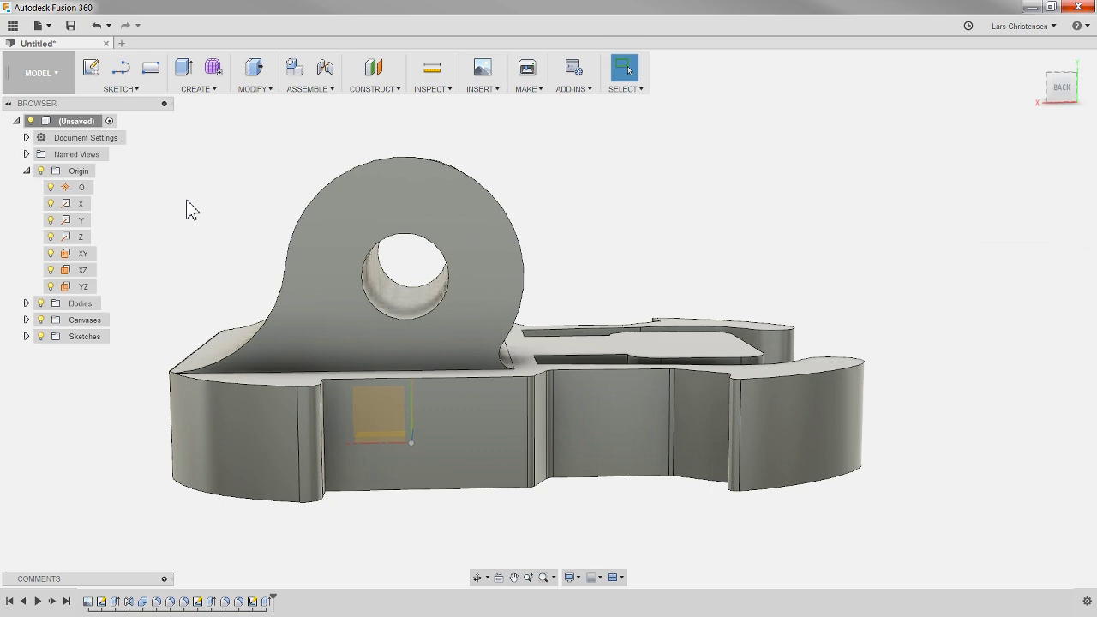
{"action": "left_click", "coordinate": [90, 76]}
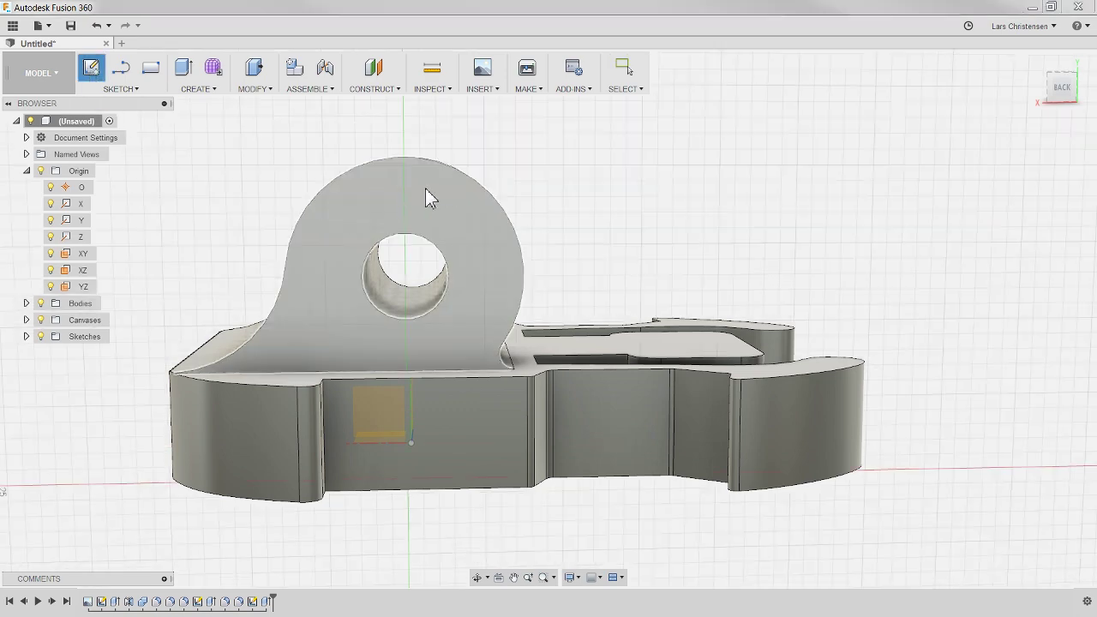
{"action": "left_click", "coordinate": [423, 204]}
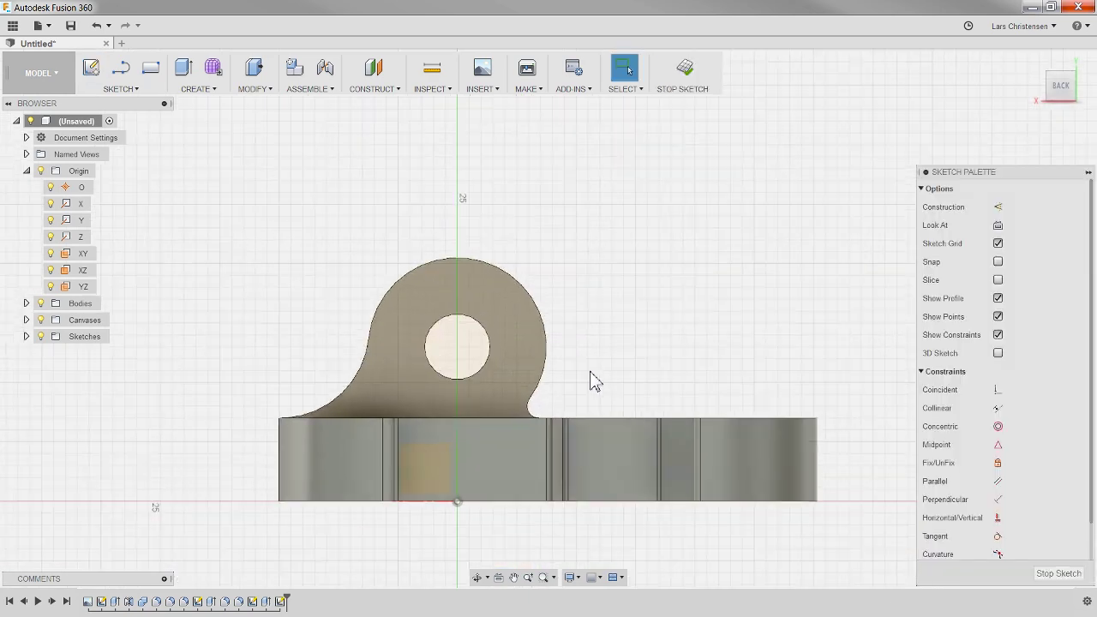
{"action": "left_click", "coordinate": [119, 89]}
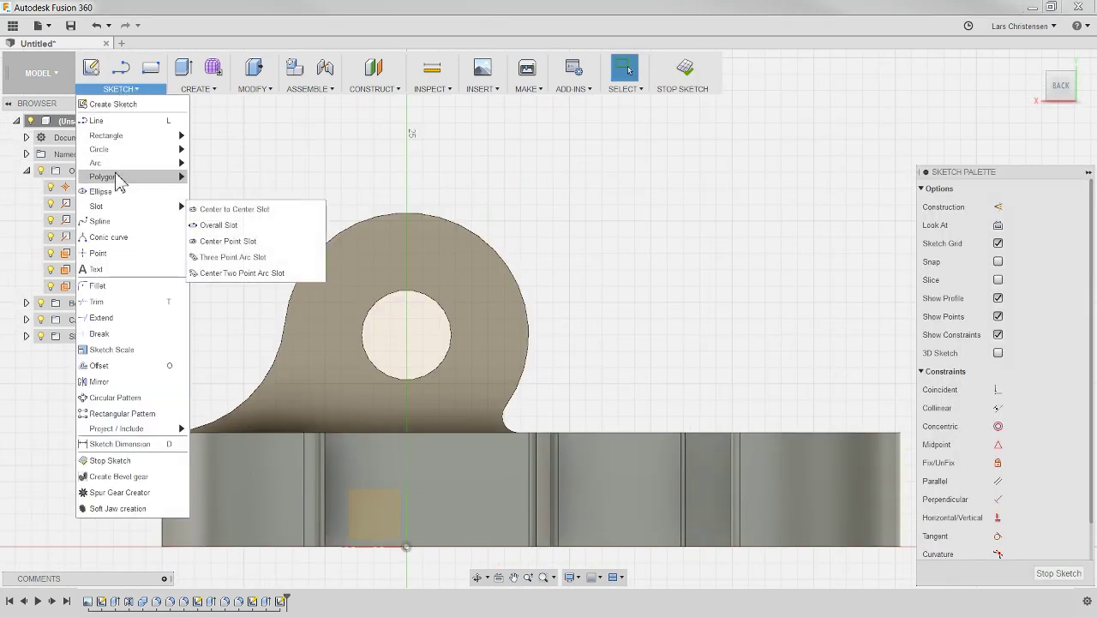
{"action": "mouse_move", "coordinate": [135, 176]}
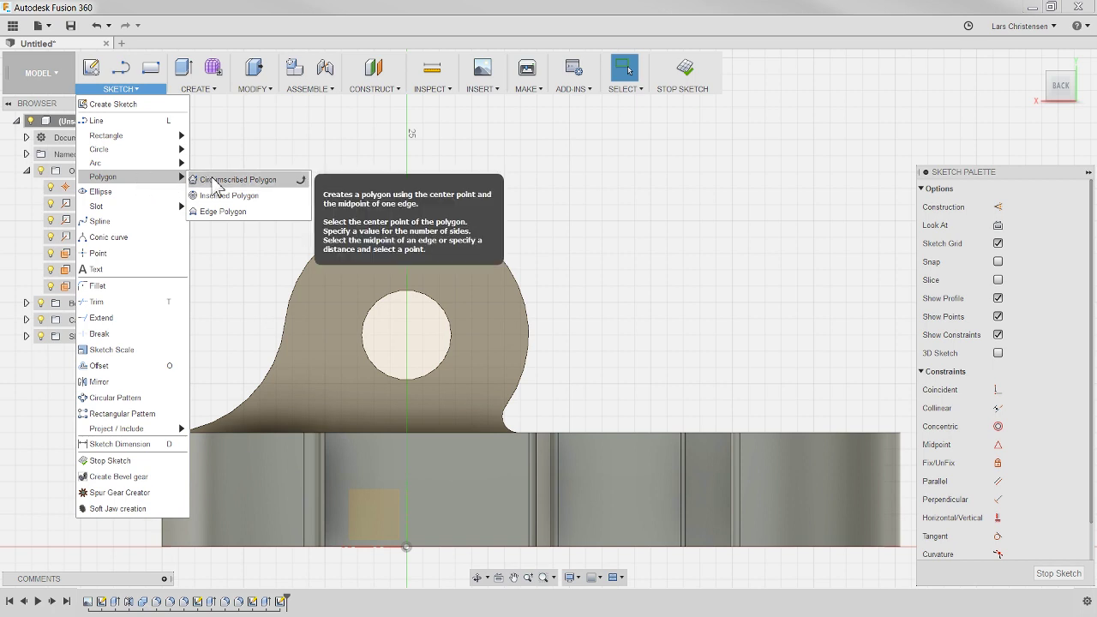
{"action": "left_click", "coordinate": [214, 182]}
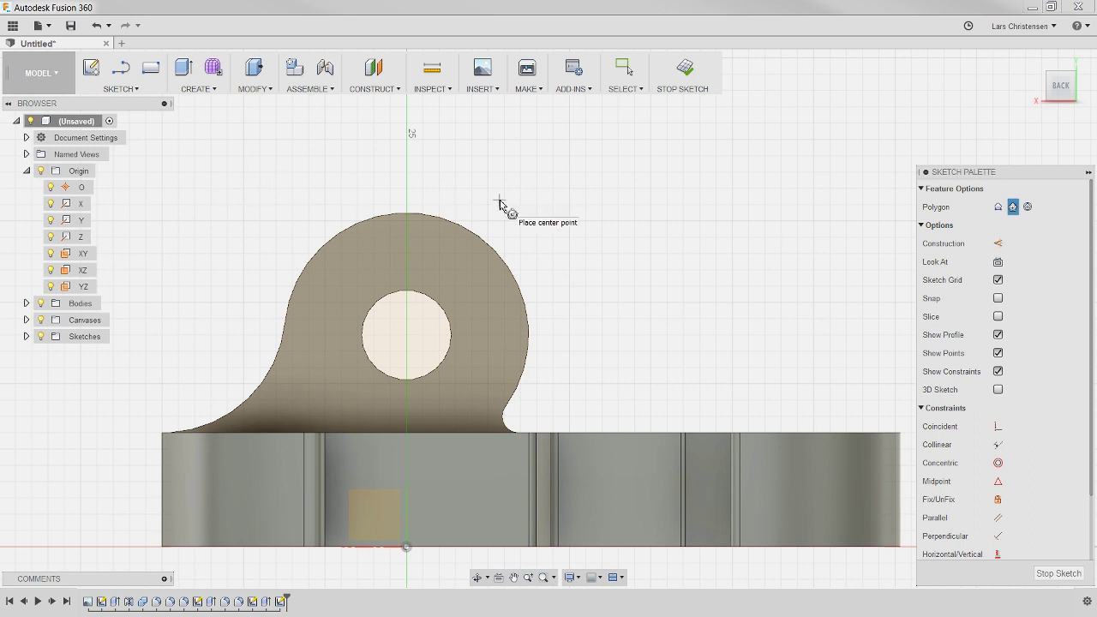
Step: Draw a 5.00 hexagon centred on the hole, rotate it, and make its upper edge parallel to the base
{"action": "left_click", "coordinate": [407, 334]}
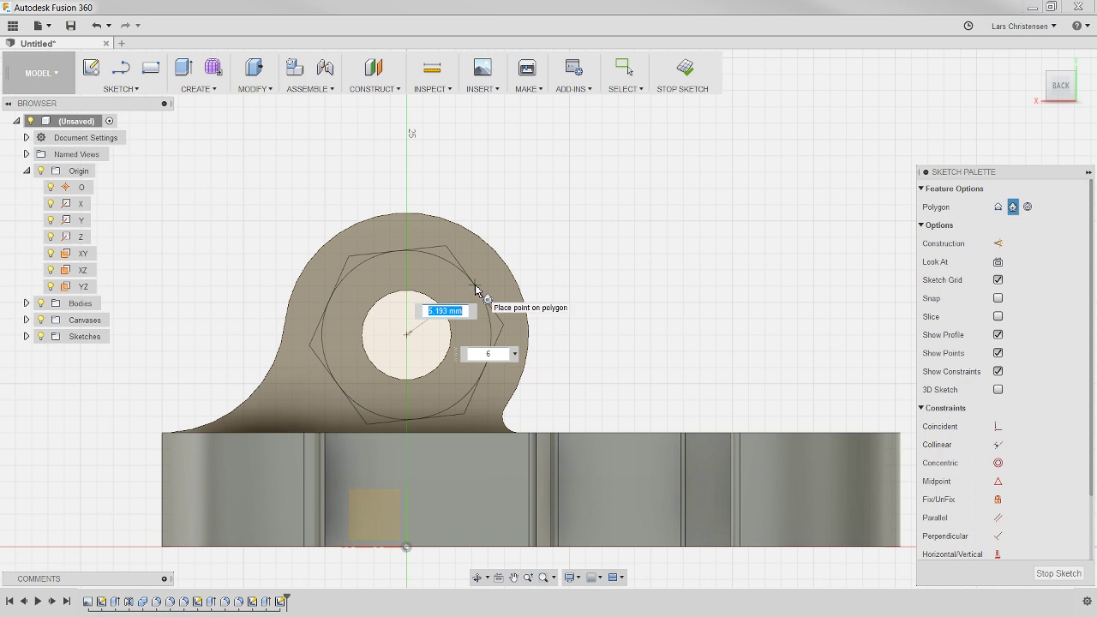
{"action": "key", "text": "Return"}
{"action": "key", "text": "Escape"}
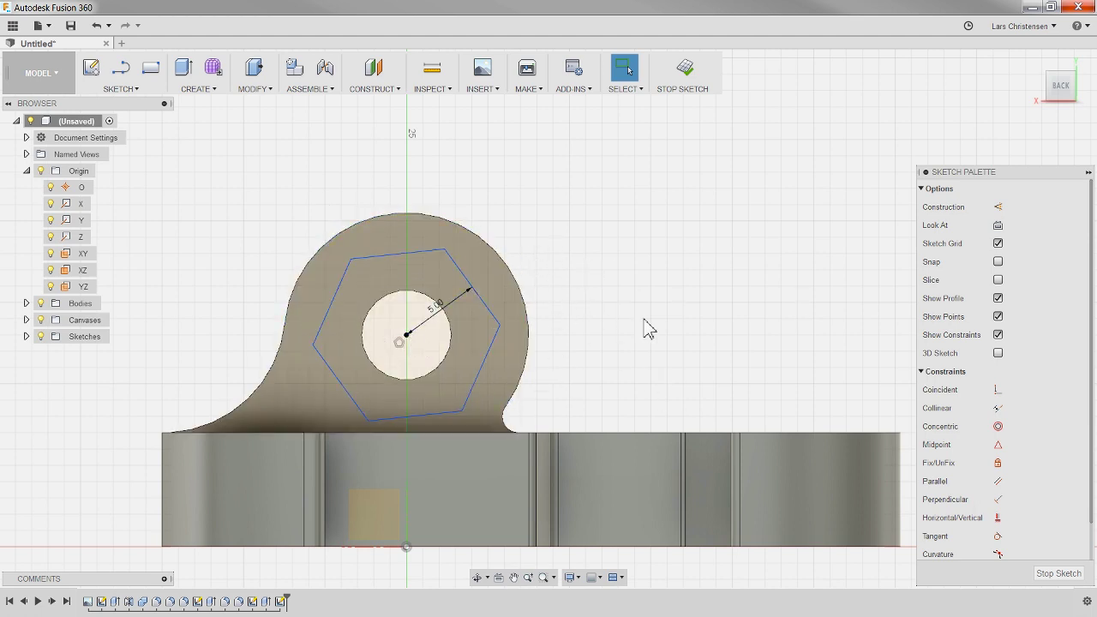
{"action": "right_click", "coordinate": [445, 250]}
{"action": "left_click", "coordinate": [519, 228]}
{"action": "mouse_move", "coordinate": [444, 249]}
{"action": "left_mouse_down"}
{"action": "mouse_move", "coordinate": [477, 286]}
{"action": "mouse_move", "coordinate": [436, 366]}
{"action": "mouse_move", "coordinate": [325, 340]}
{"action": "mouse_move", "coordinate": [439, 248]}
{"action": "mouse_move", "coordinate": [519, 338]}
{"action": "mouse_move", "coordinate": [297, 326]}
{"action": "mouse_move", "coordinate": [487, 303]}
{"action": "mouse_move", "coordinate": [330, 289]}
{"action": "mouse_move", "coordinate": [449, 385]}
{"action": "mouse_move", "coordinate": [316, 352]}
{"action": "mouse_move", "coordinate": [399, 248]}
{"action": "mouse_move", "coordinate": [323, 288]}
{"action": "mouse_move", "coordinate": [441, 294]}
{"action": "mouse_move", "coordinate": [350, 299]}
{"action": "mouse_move", "coordinate": [328, 288]}
{"action": "left_mouse_up"}
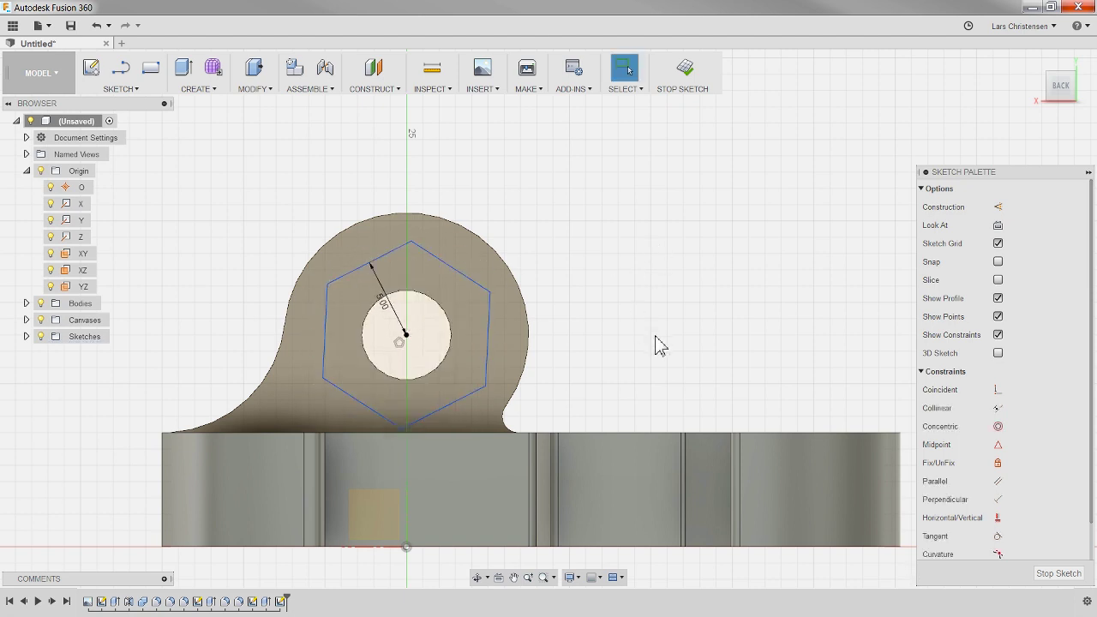
{"action": "left_click", "coordinate": [997, 481]}
{"action": "left_click", "coordinate": [394, 254]}
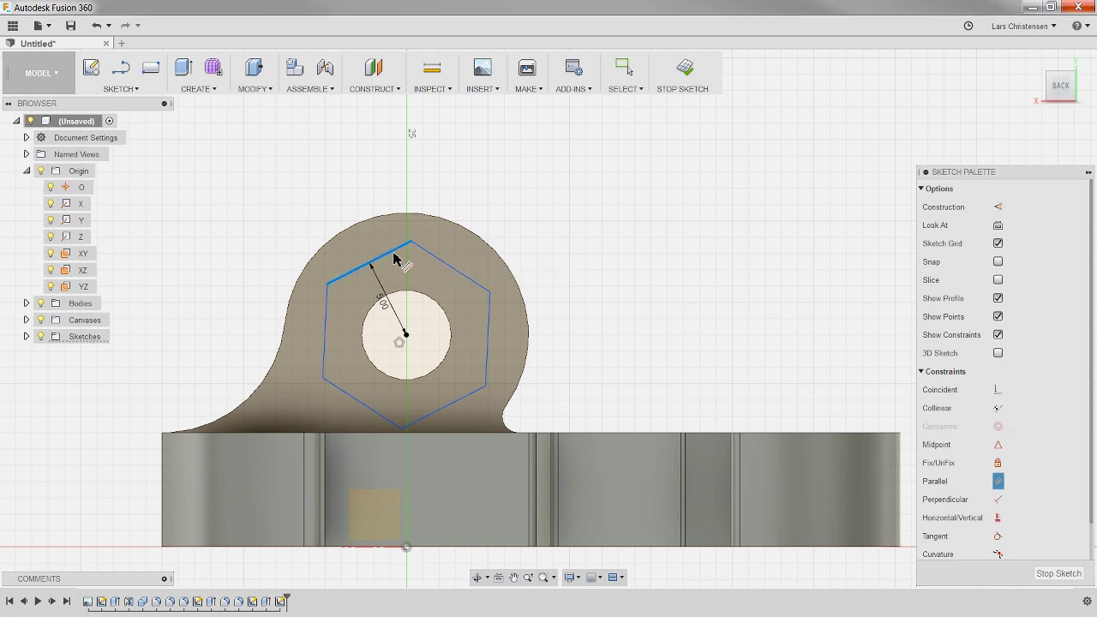
{"action": "left_click", "coordinate": [433, 549]}
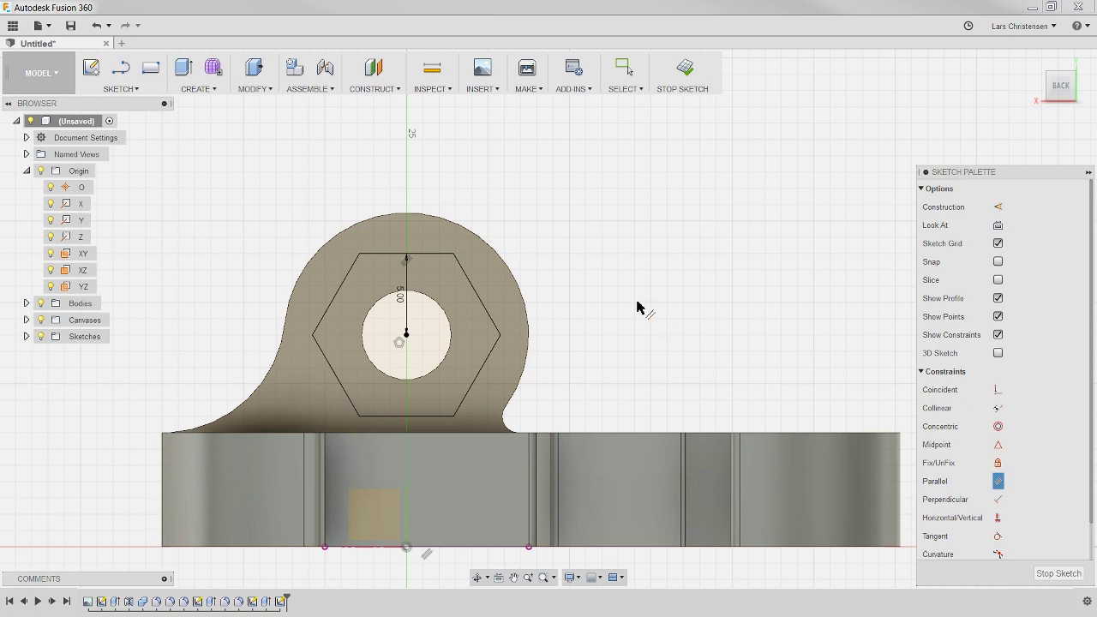
Step: Extrude the hexagon profile 2 mm into the boss end as a cut, forming the nut recess
{"action": "key", "text": "e"}
{"action": "left_click", "coordinate": [469, 291]}
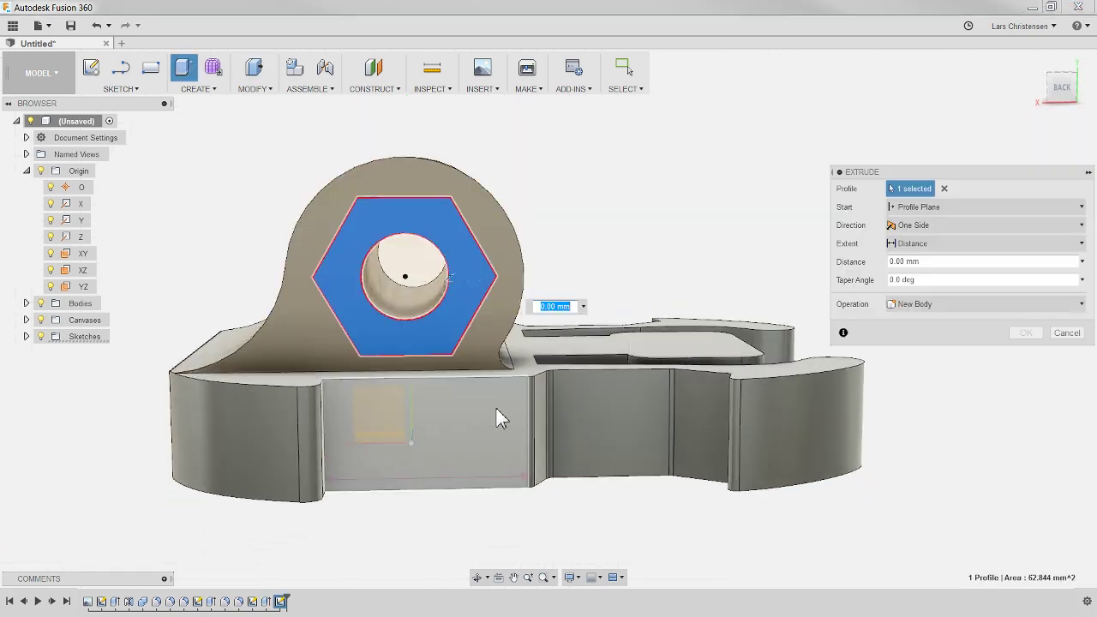
{"action": "middle_click_drag", "start_coordinate": [496, 407], "coordinate": [609, 360], "text": "shift"}
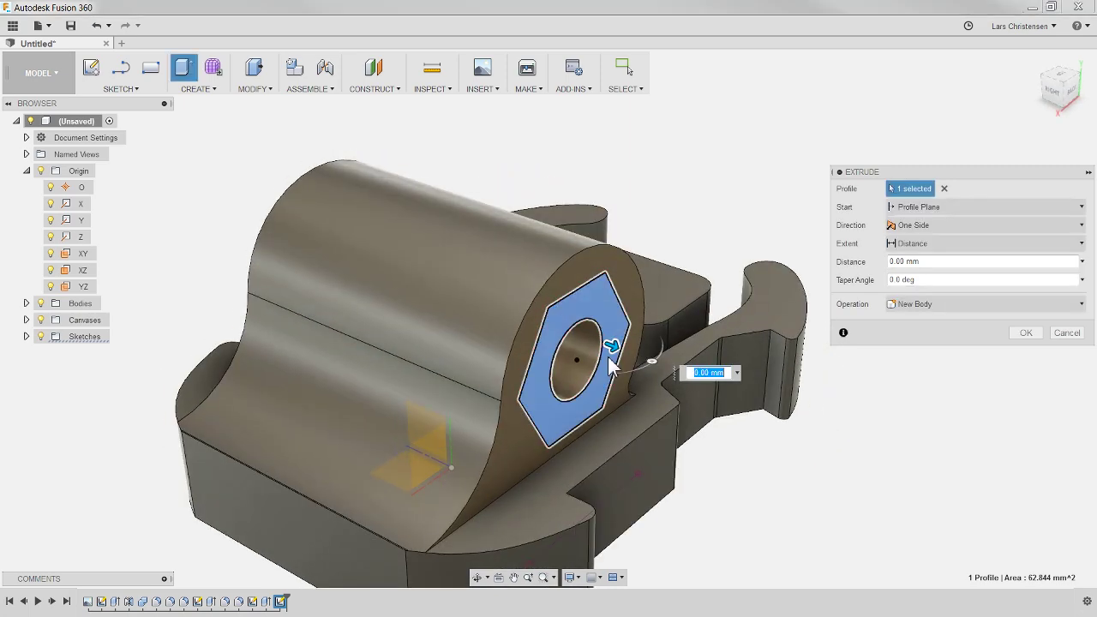
{"action": "left_click_drag", "start_coordinate": [610, 347], "coordinate": [588, 336]}
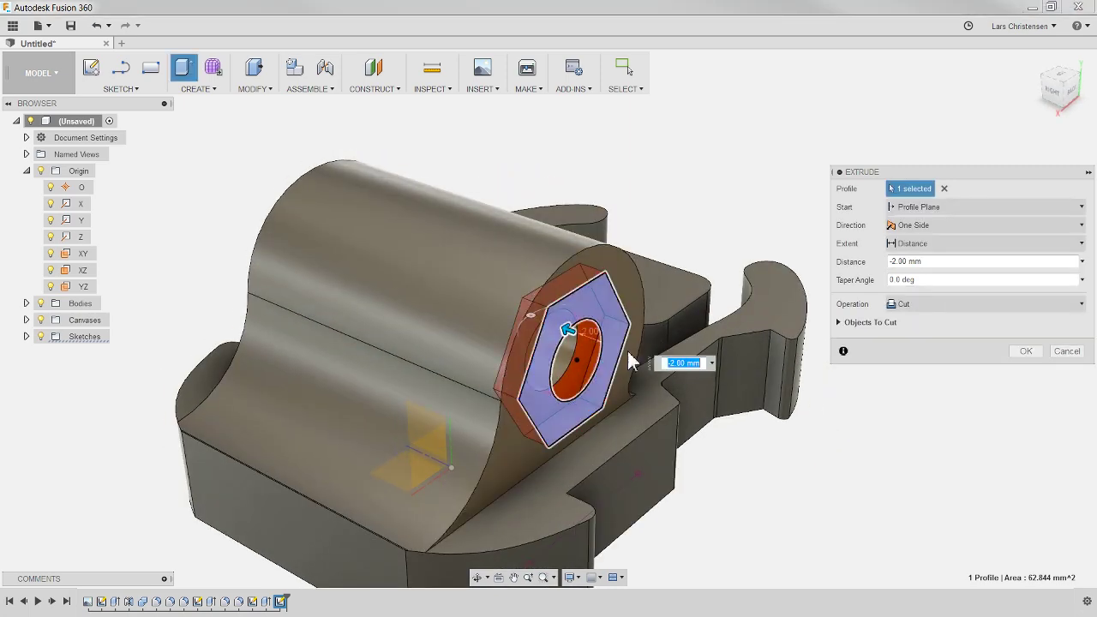
{"action": "left_click", "coordinate": [1023, 352]}
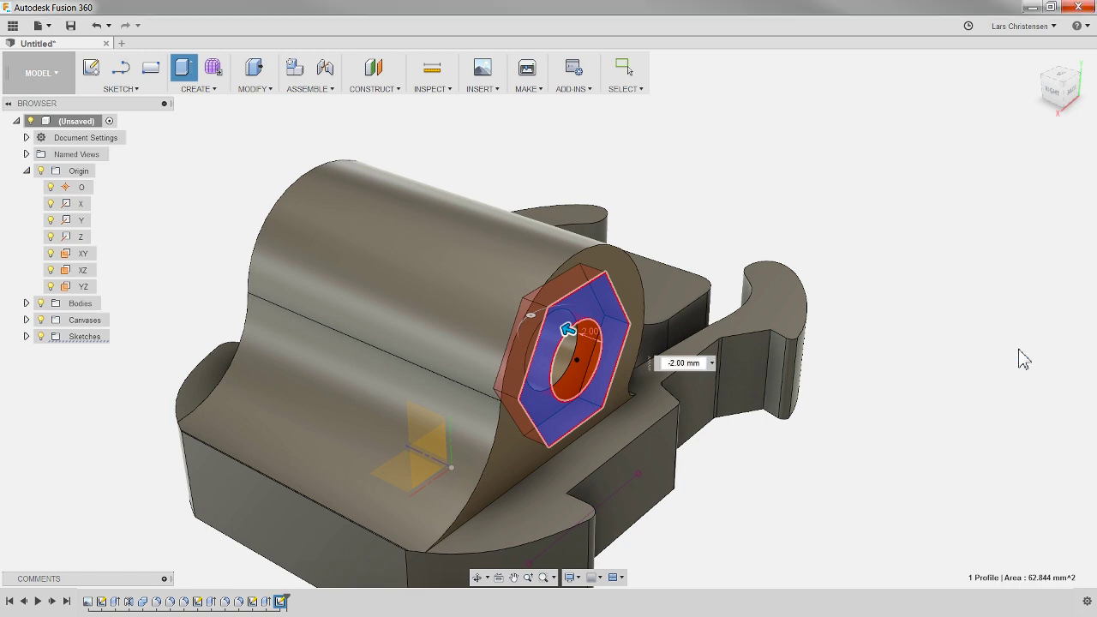
{"action": "middle_click_drag", "start_coordinate": [790, 477], "coordinate": [747, 510], "text": "shift"}
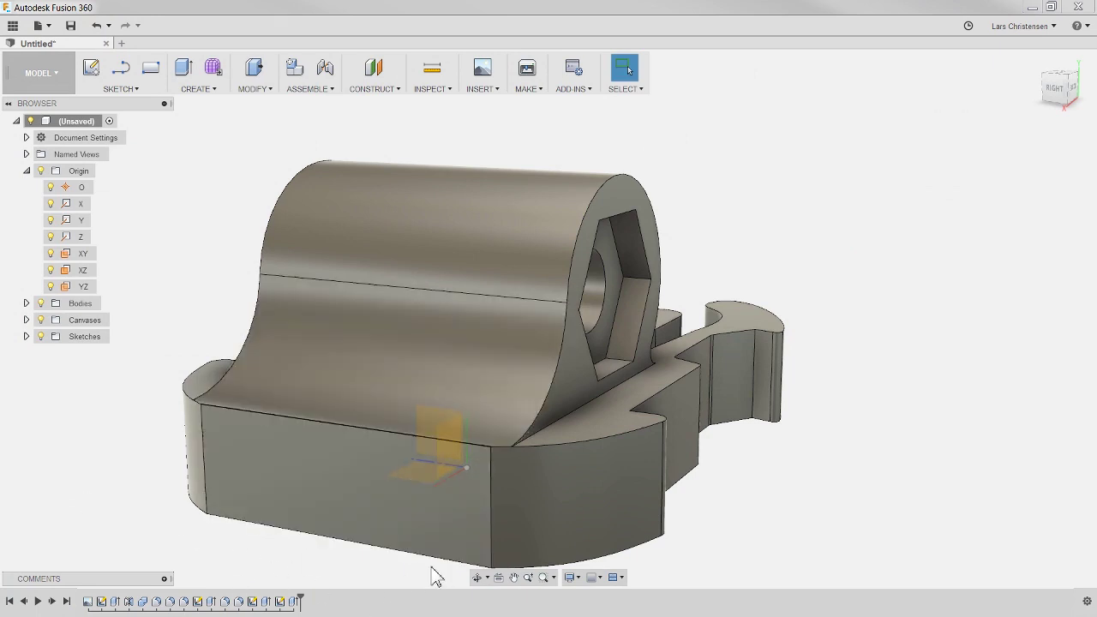
Step: Start a new sketch on the mount's side face, viewing the boss along its length
{"action": "middle_click_drag", "start_coordinate": [392, 521], "coordinate": [334, 517], "text": "shift"}
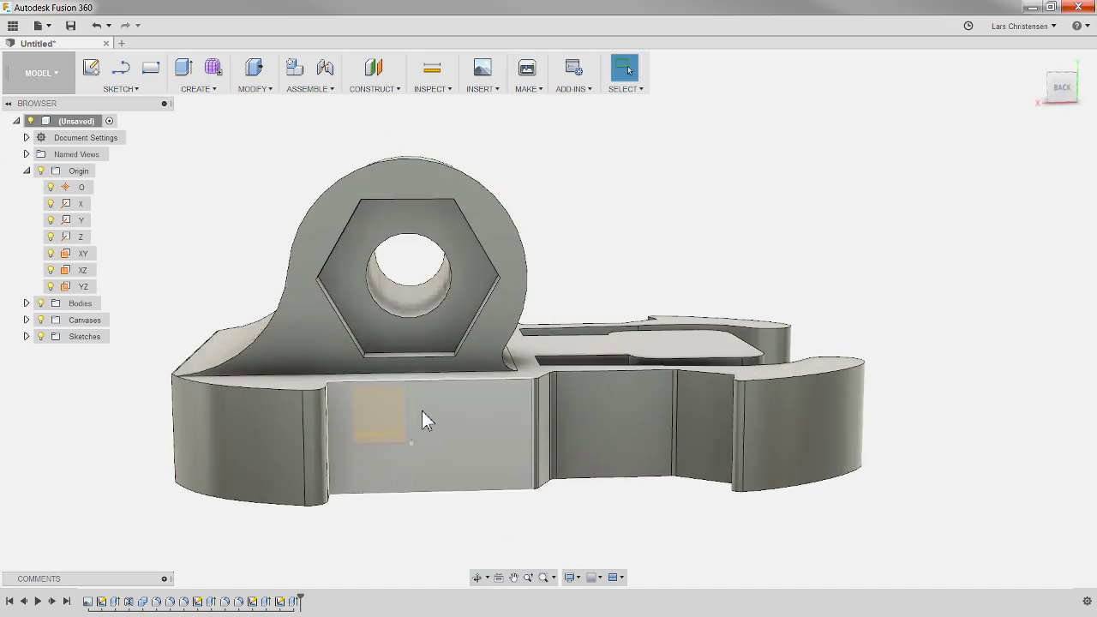
{"action": "middle_click_drag", "start_coordinate": [422, 475], "coordinate": [305, 434], "text": "shift"}
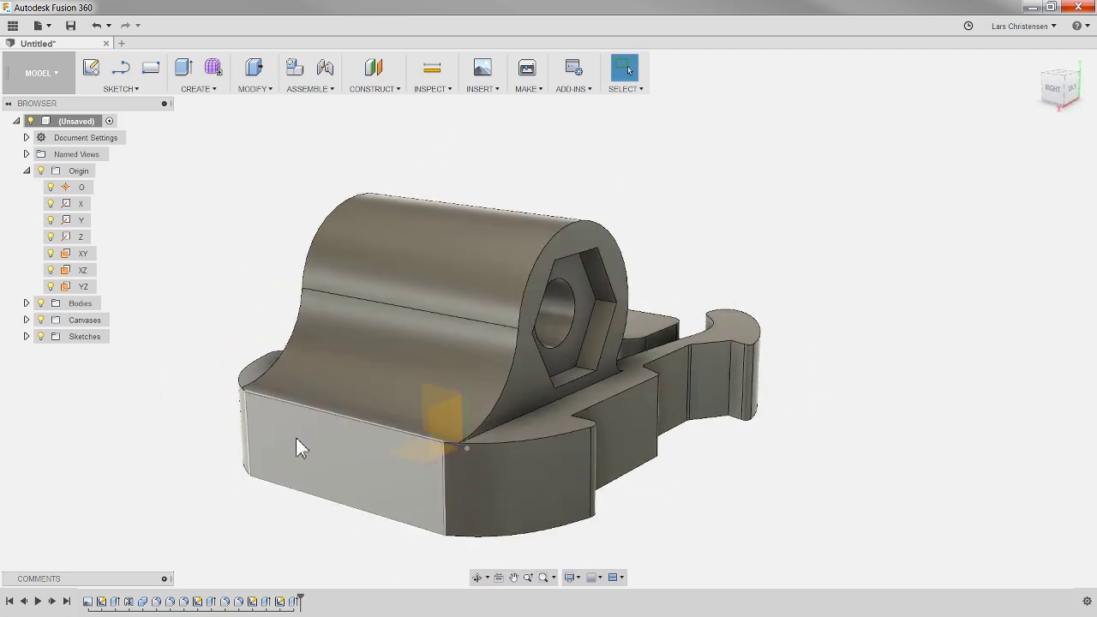
{"action": "left_click", "coordinate": [90, 67]}
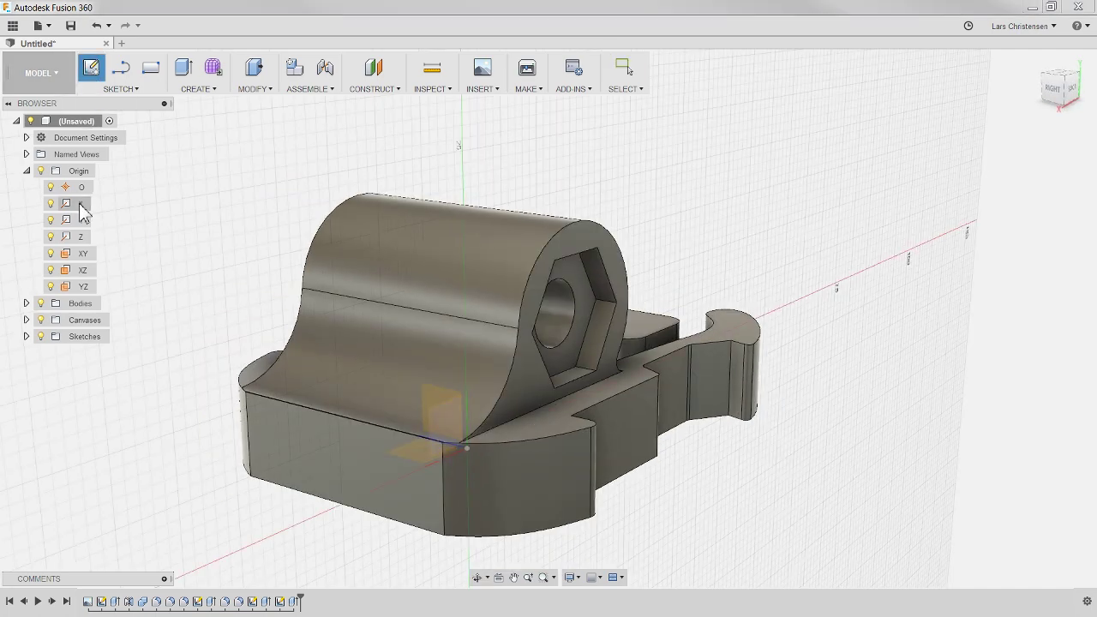
{"action": "left_click", "coordinate": [291, 435]}
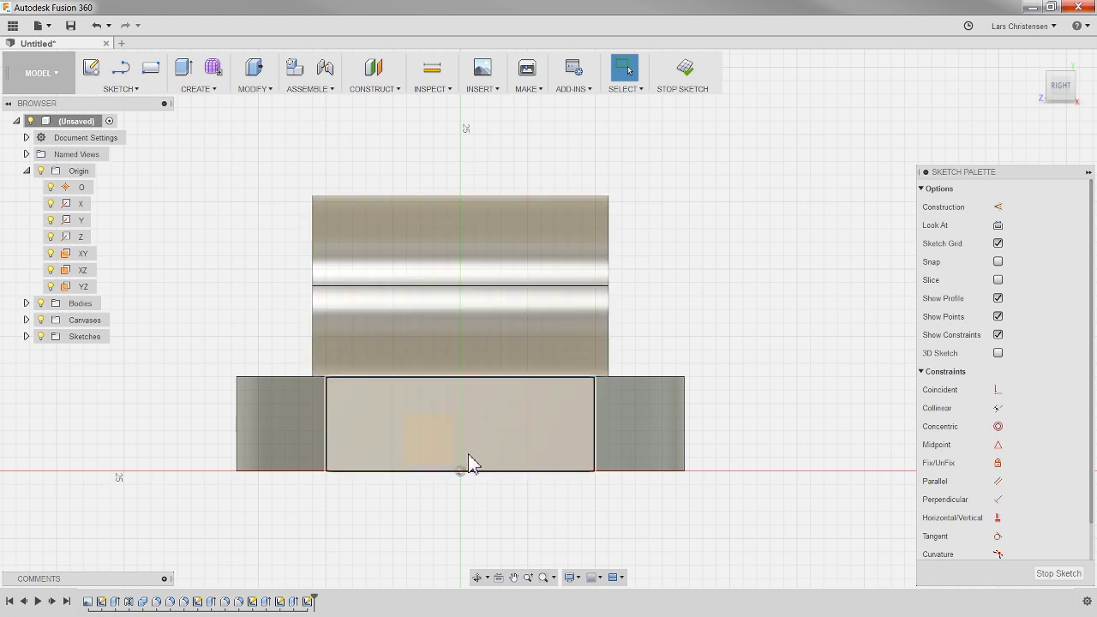
Step: Draw a vertical line from the origin straight up through the middle of the boss
{"action": "left_click", "coordinate": [120, 70]}
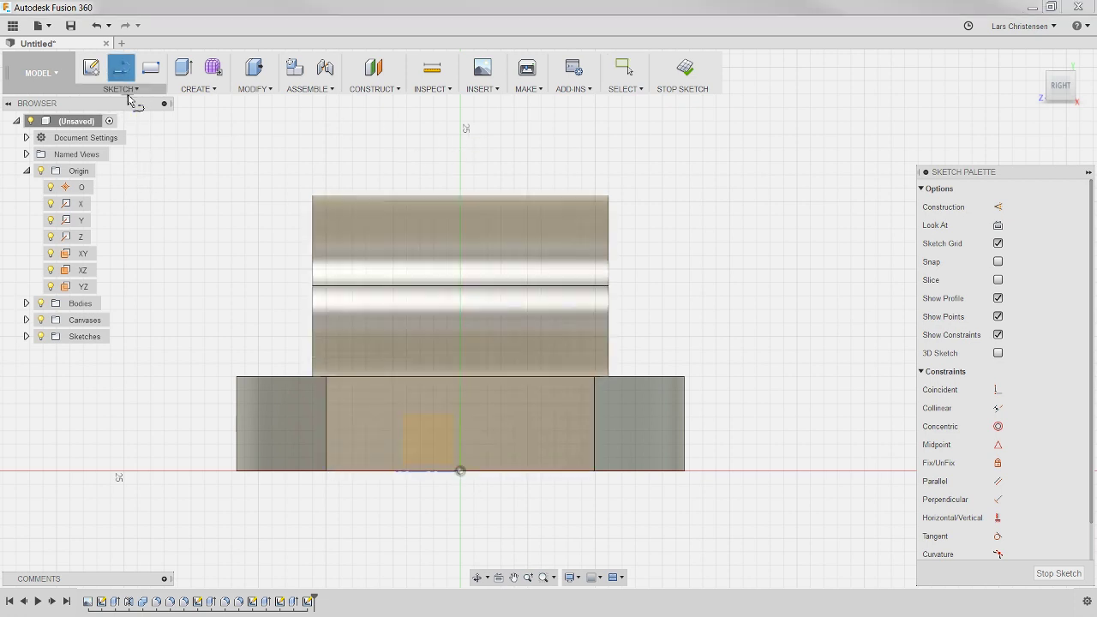
{"action": "left_click", "coordinate": [461, 471]}
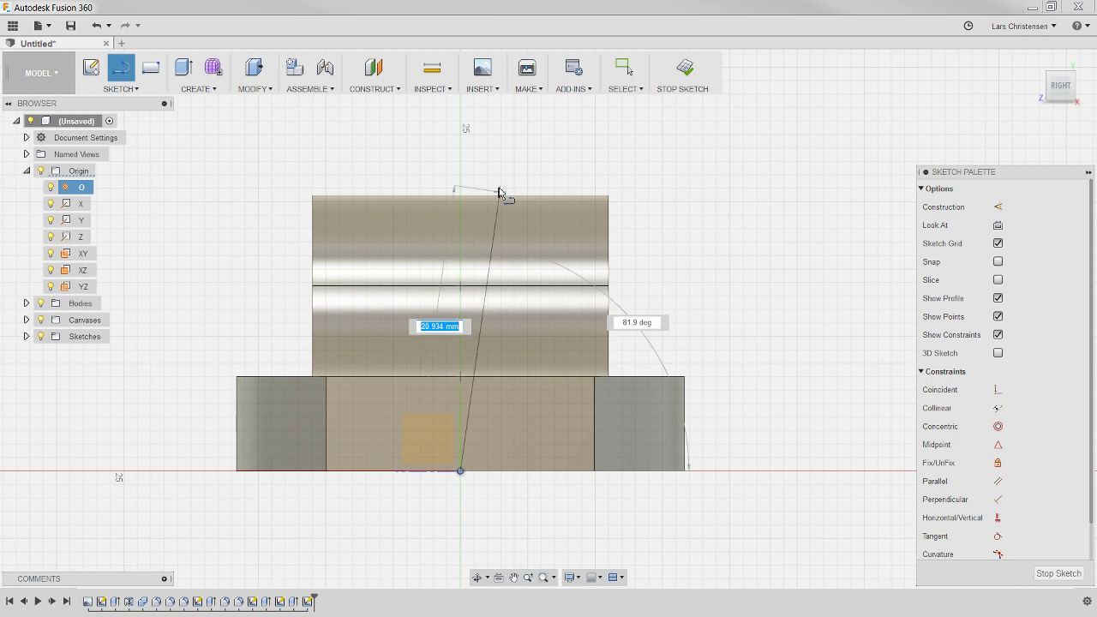
{"action": "left_click", "coordinate": [462, 130]}
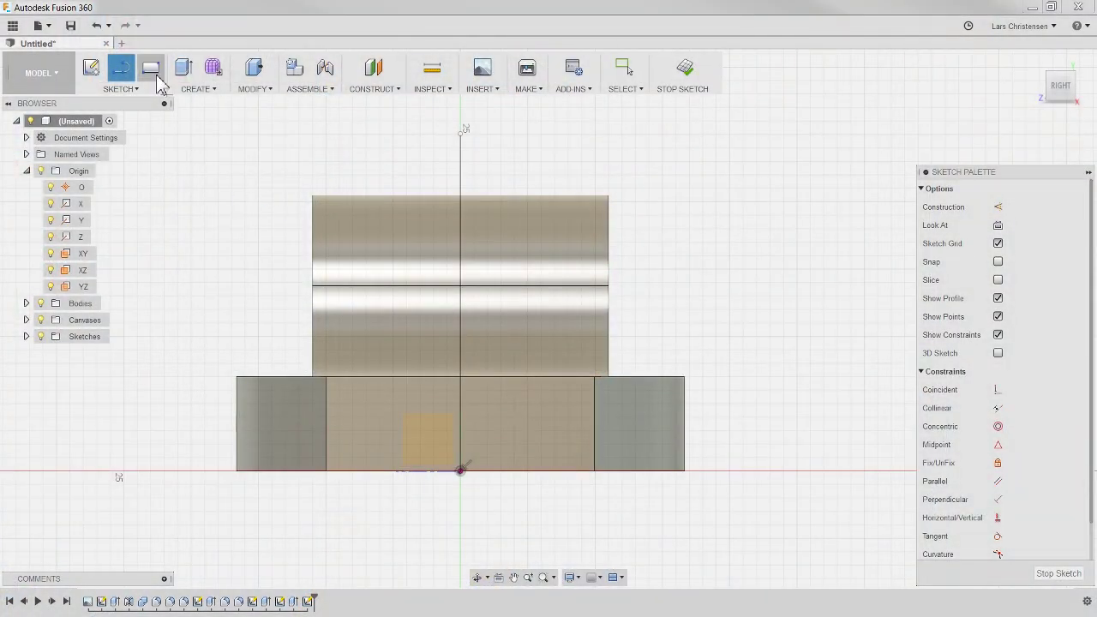
Step: Draw two tall slot rectangles spanning the boss, one on each side of the axis
{"action": "left_click", "coordinate": [152, 73]}
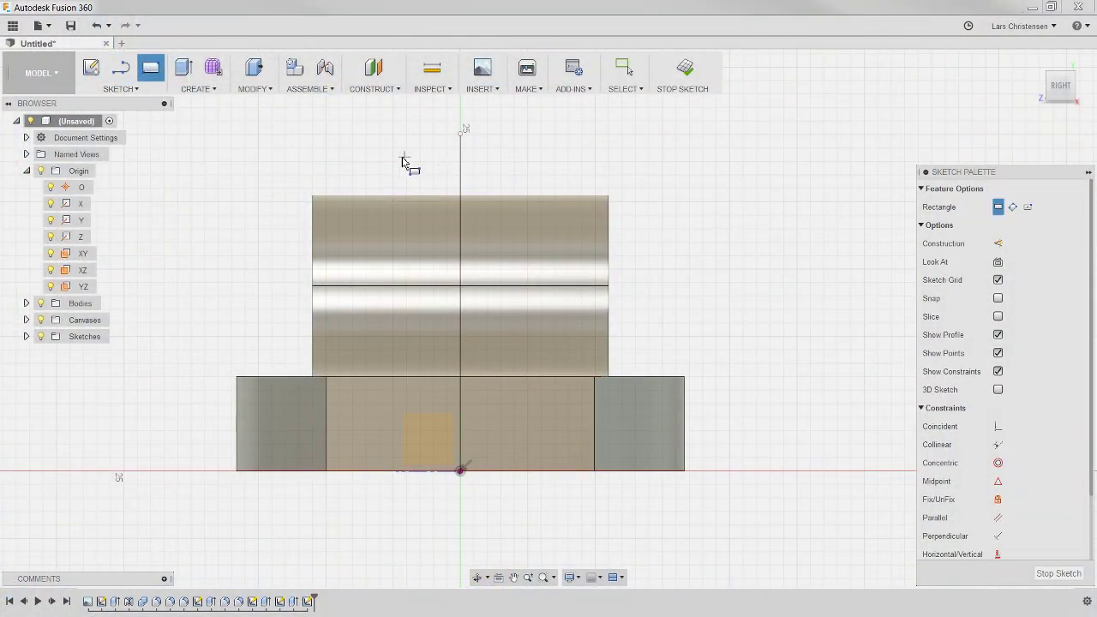
{"action": "left_click", "coordinate": [365, 154]}
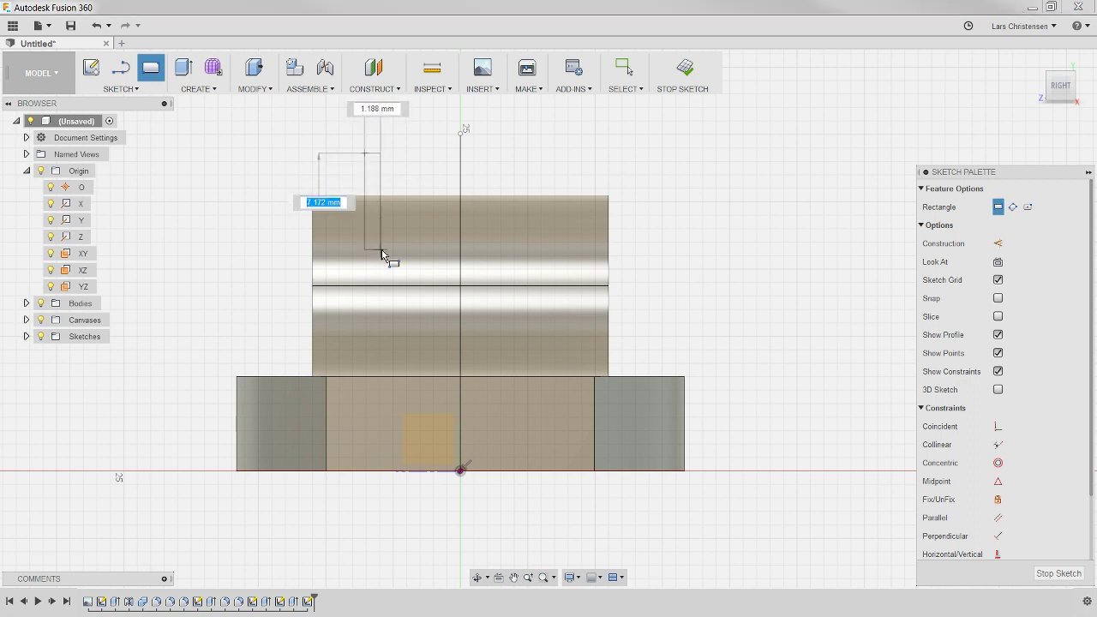
{"action": "left_click", "coordinate": [405, 360]}
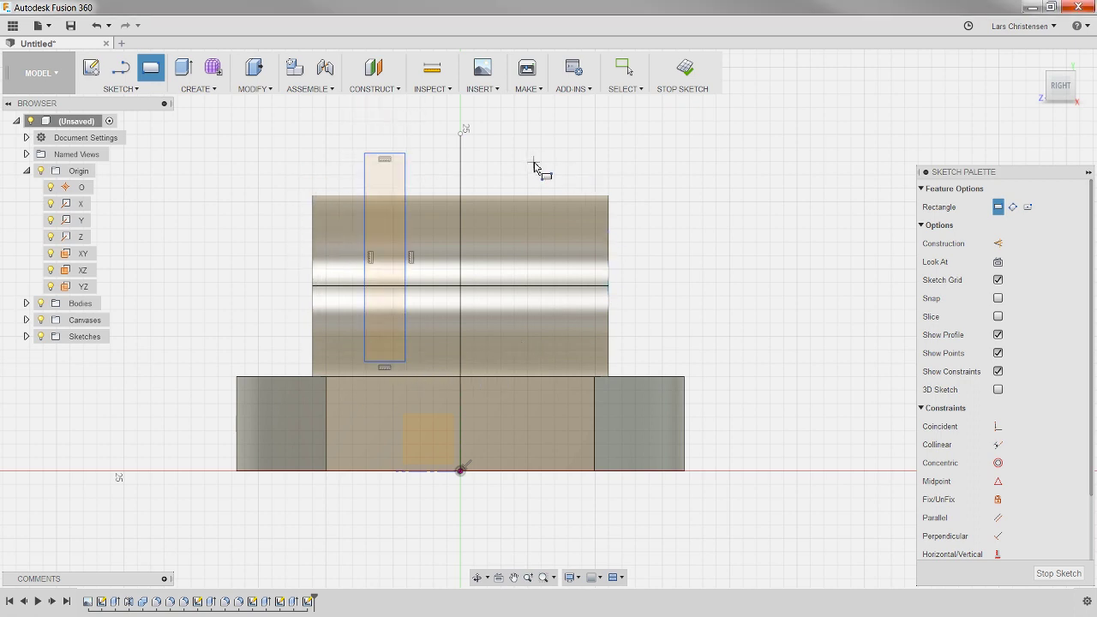
{"action": "left_click", "coordinate": [495, 154]}
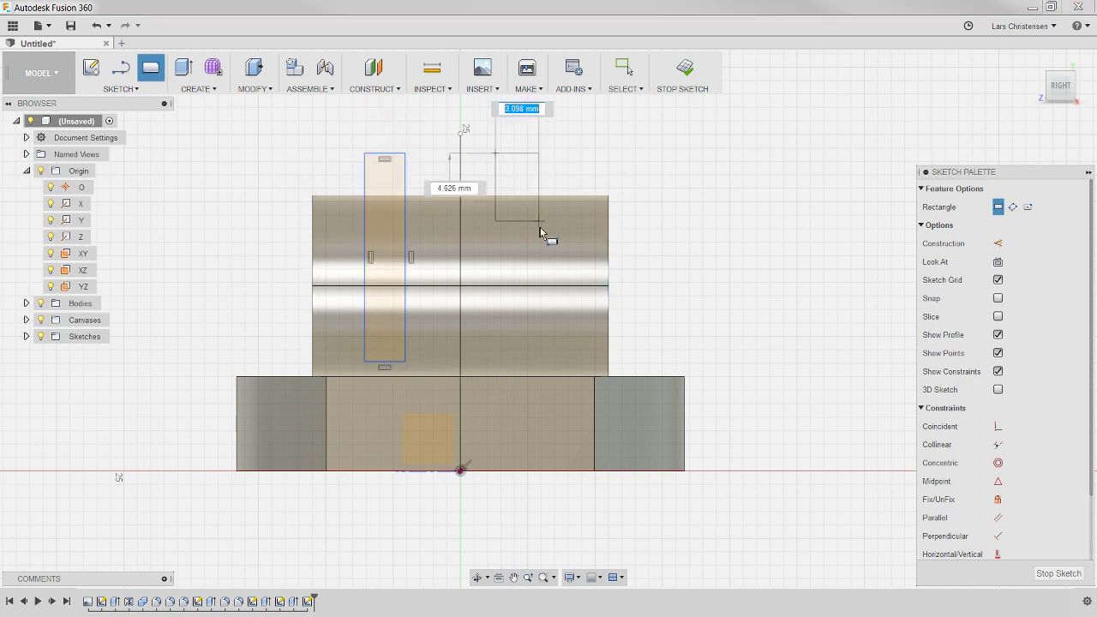
{"action": "left_click", "coordinate": [536, 367]}
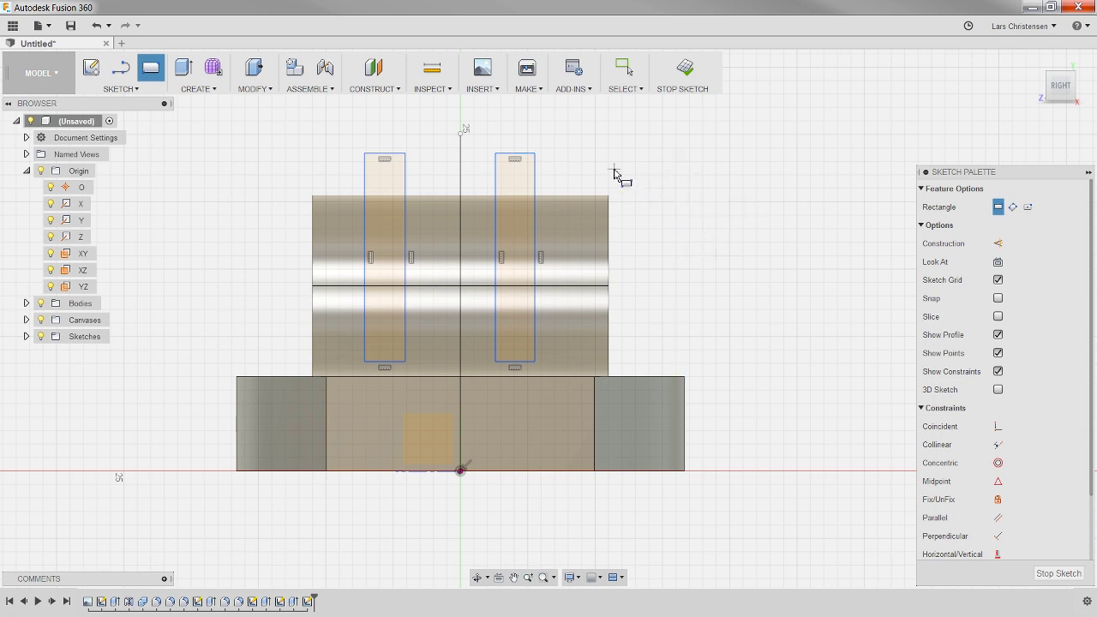
Step: Dimension the gap between the two rectangles' facing edges to 3.25 mm
{"action": "key", "text": "d"}
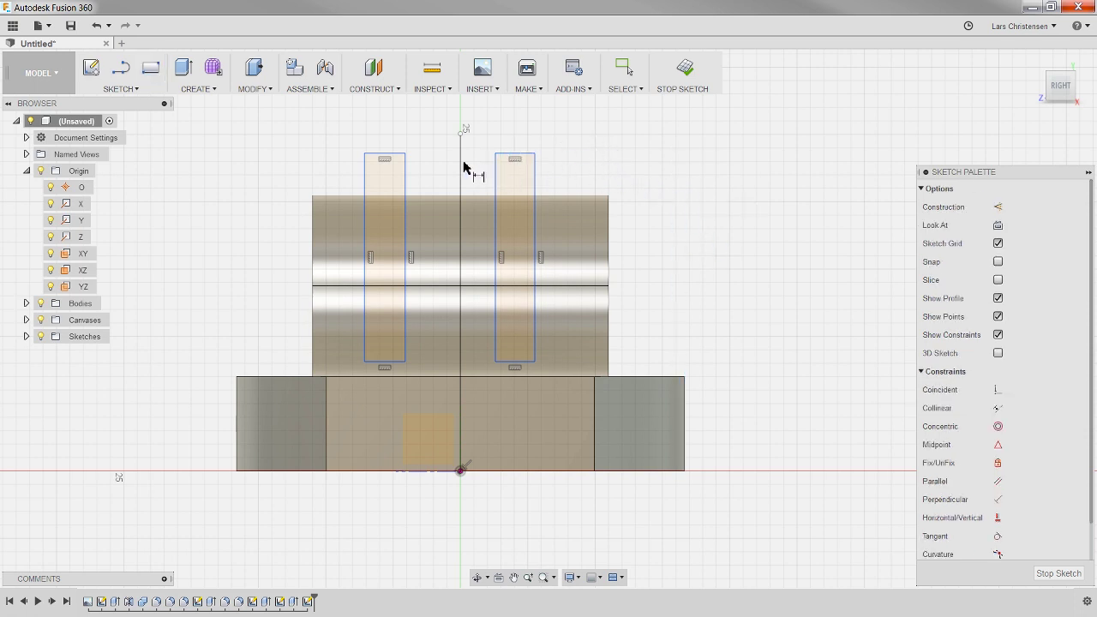
{"action": "left_click", "coordinate": [405, 176]}
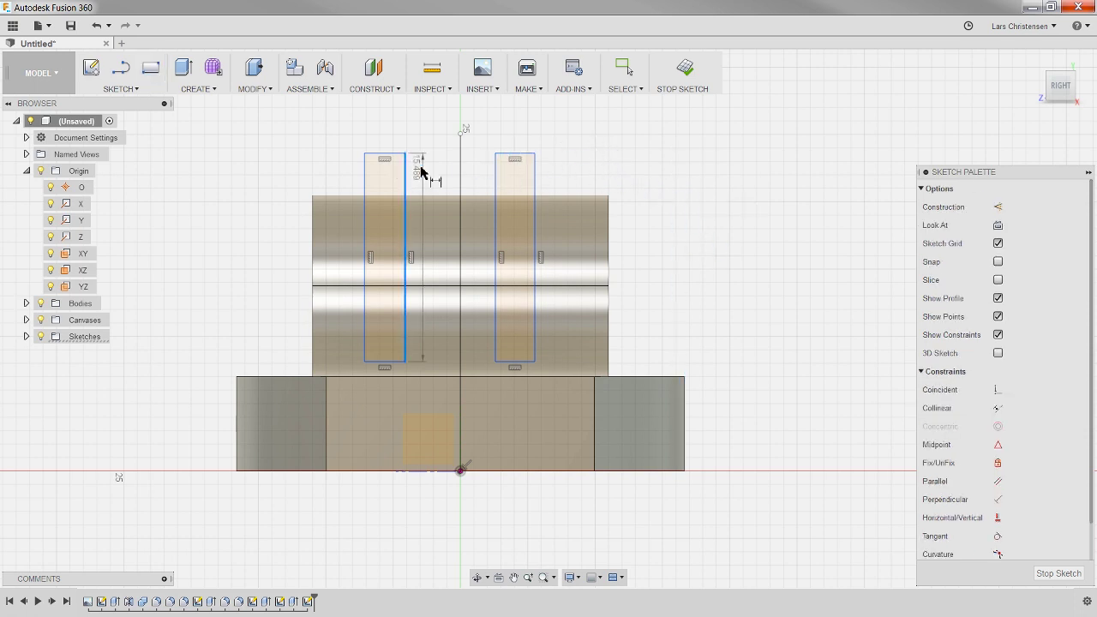
{"action": "left_click", "coordinate": [495, 174]}
{"action": "left_click", "coordinate": [465, 120]}
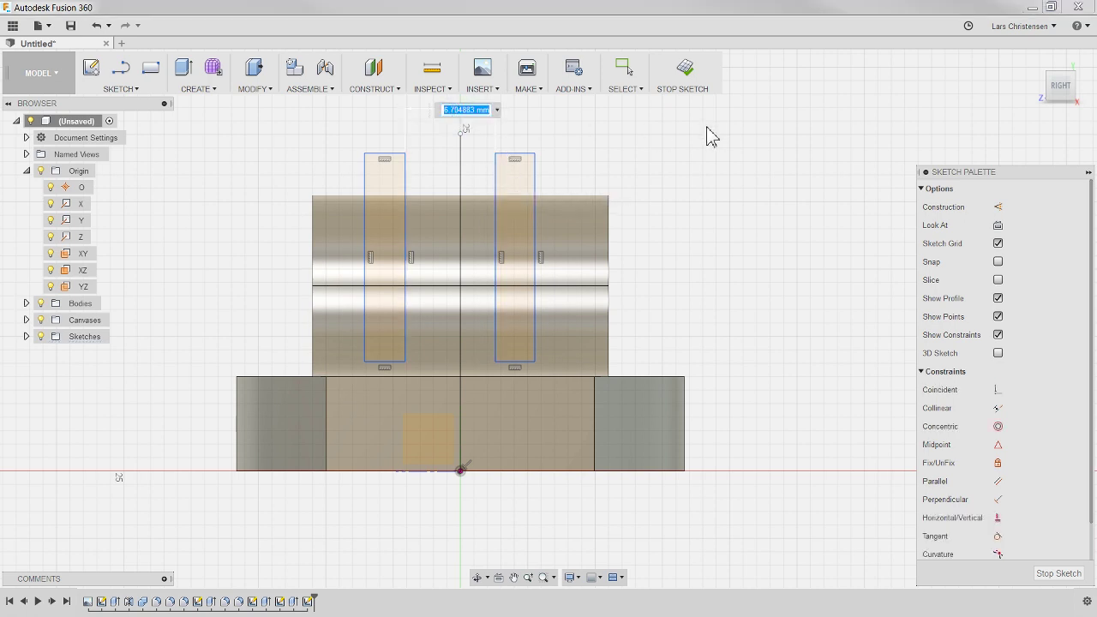
{"action": "type", "text": "3.25"}
{"action": "key", "text": "Return"}
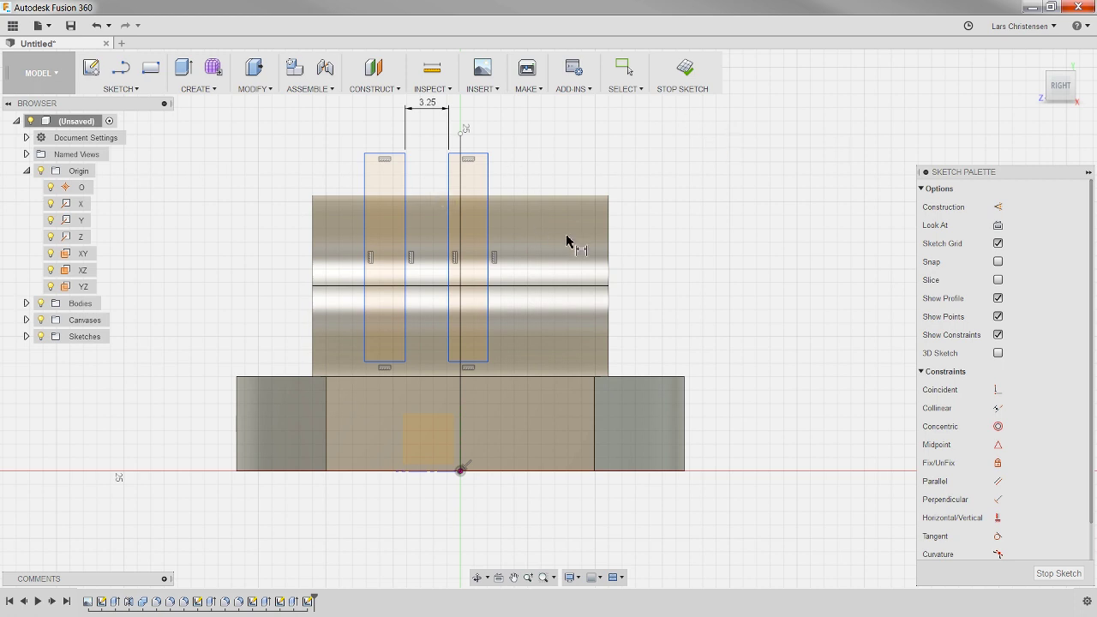
{"action": "scroll", "coordinate": [522, 206], "scroll_direction": "up", "scroll_amount": 2}
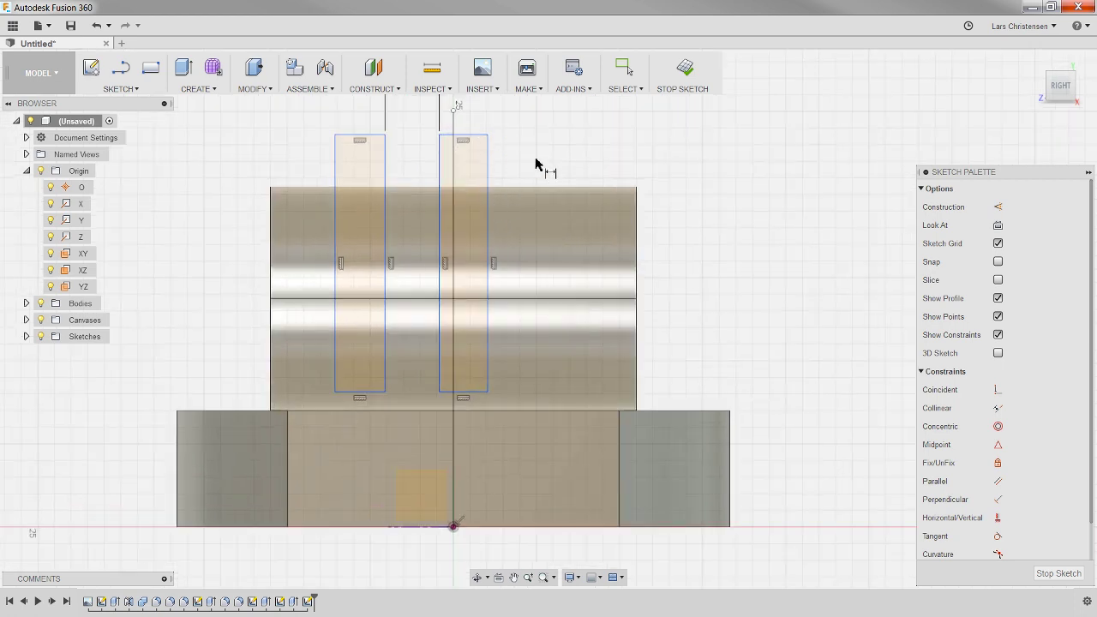
{"action": "key", "text": "Escape"}
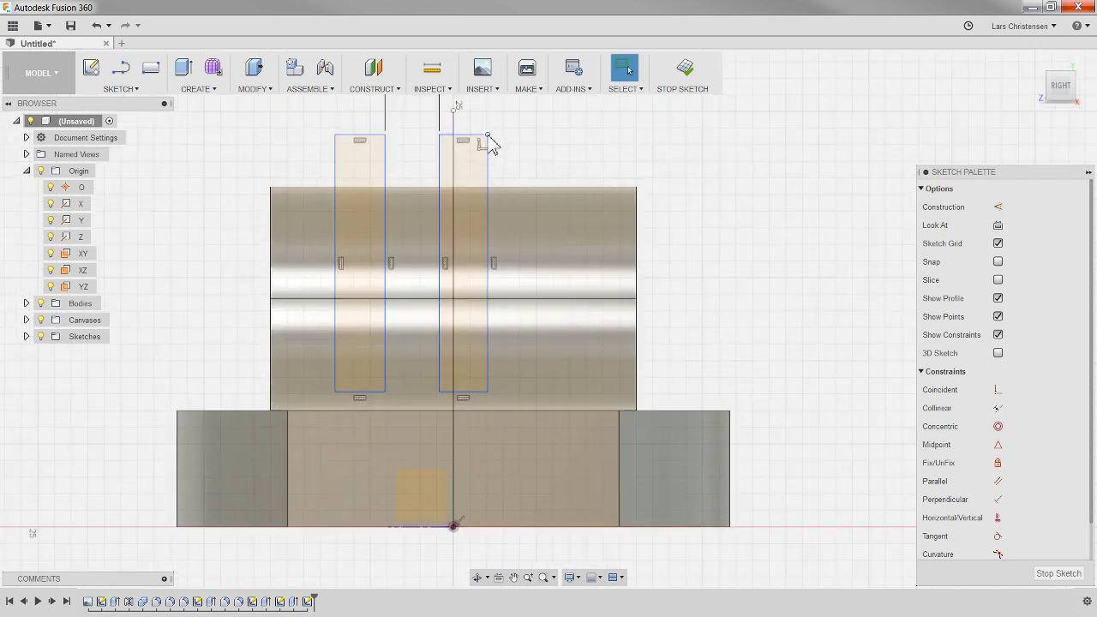
Step: Dimension the right slot rectangle's width to 3.25 mm
{"action": "mouse_move", "coordinate": [488, 136]}
{"action": "left_mouse_down"}
{"action": "mouse_move", "coordinate": [595, 139]}
{"action": "mouse_move", "coordinate": [536, 157]}
{"action": "mouse_move", "coordinate": [505, 107]}
{"action": "mouse_move", "coordinate": [499, 125]}
{"action": "left_mouse_up"}
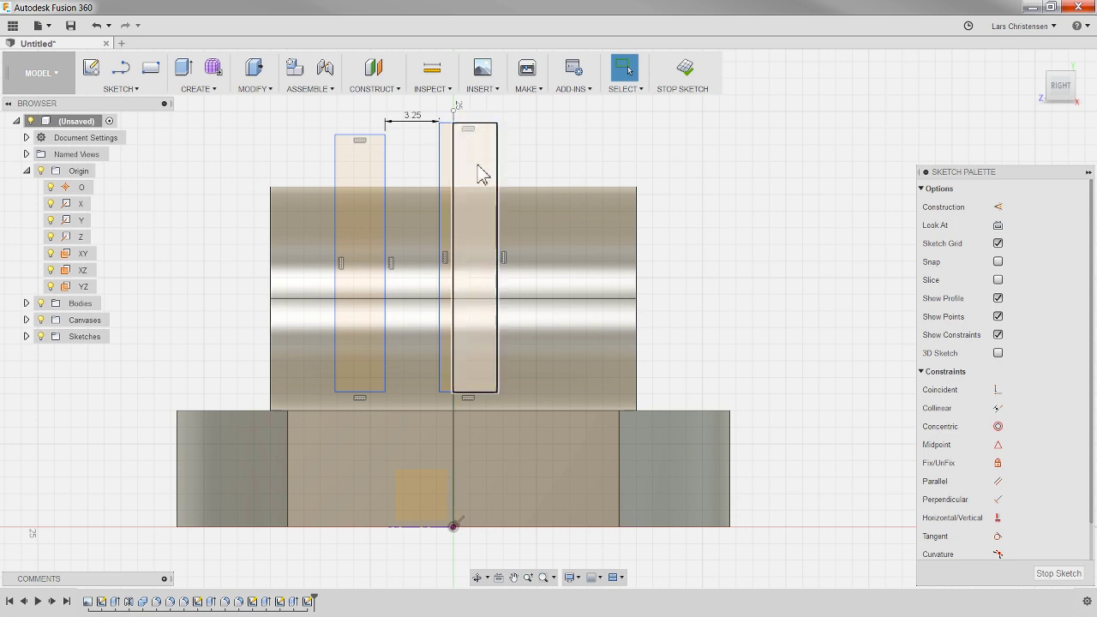
{"action": "scroll", "coordinate": [490, 257], "scroll_direction": "down", "scroll_amount": 1}
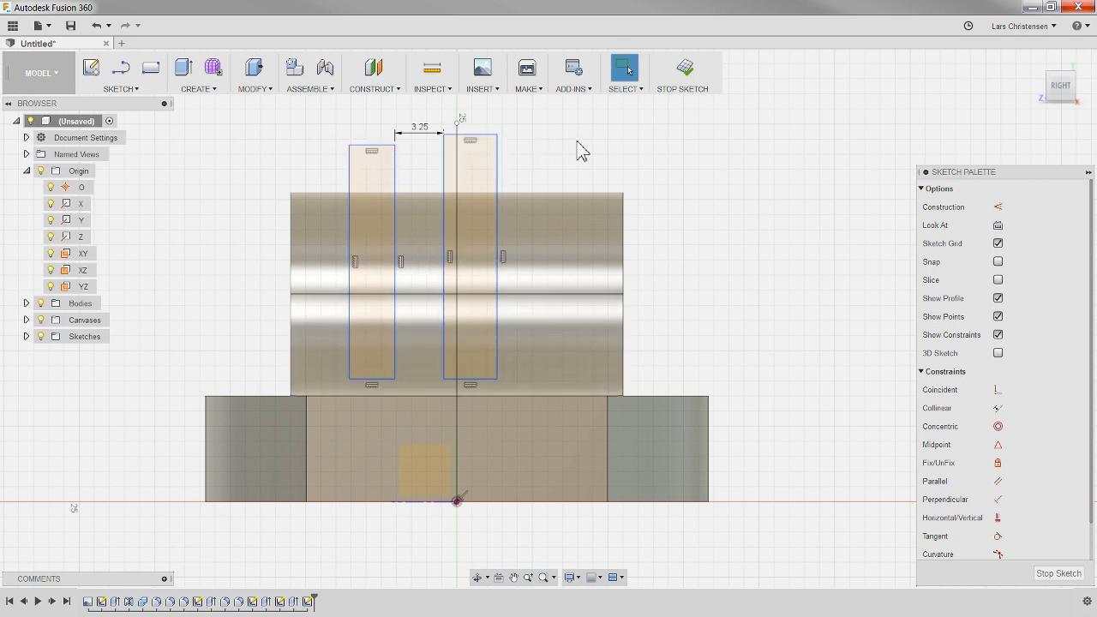
{"action": "key", "text": "d"}
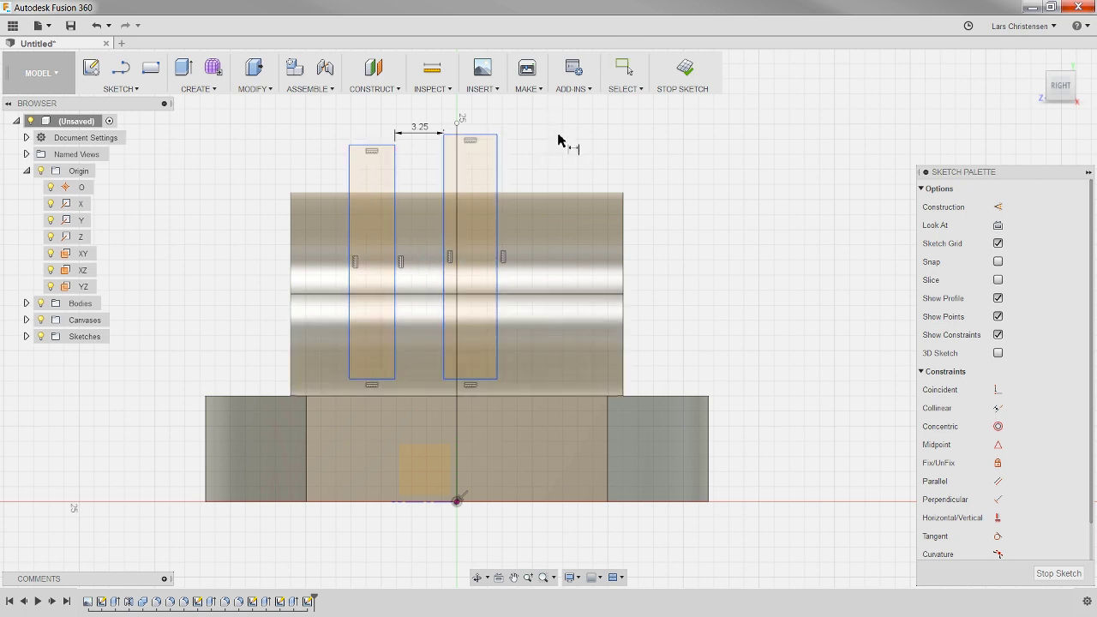
{"action": "left_click", "coordinate": [486, 135]}
{"action": "left_click", "coordinate": [476, 120]}
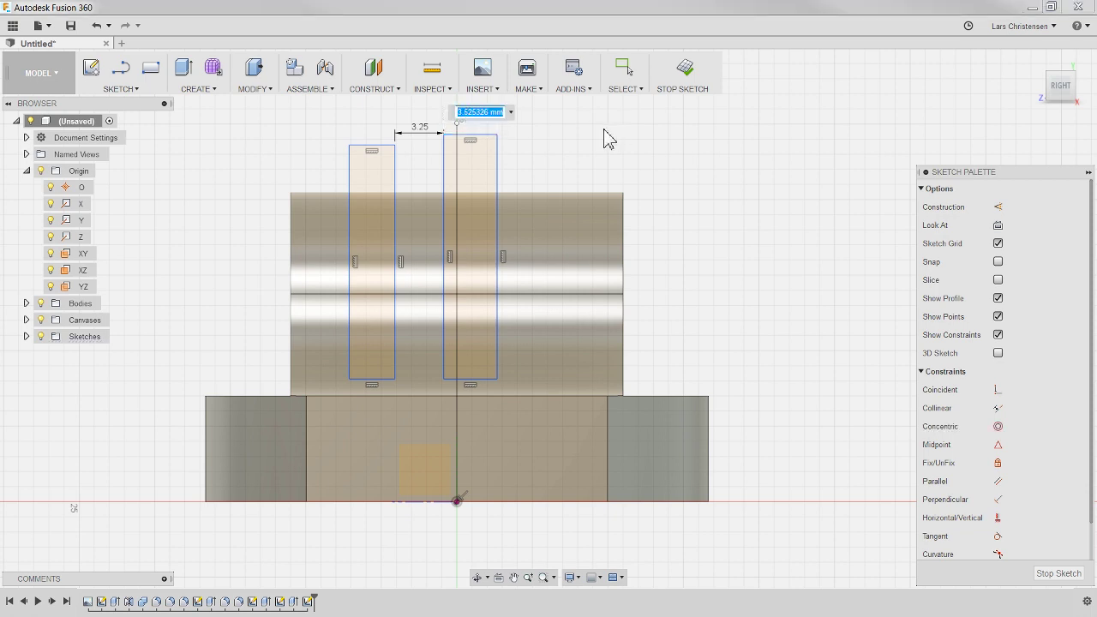
{"action": "type", "text": "3.25"}
{"action": "key", "text": "Return"}
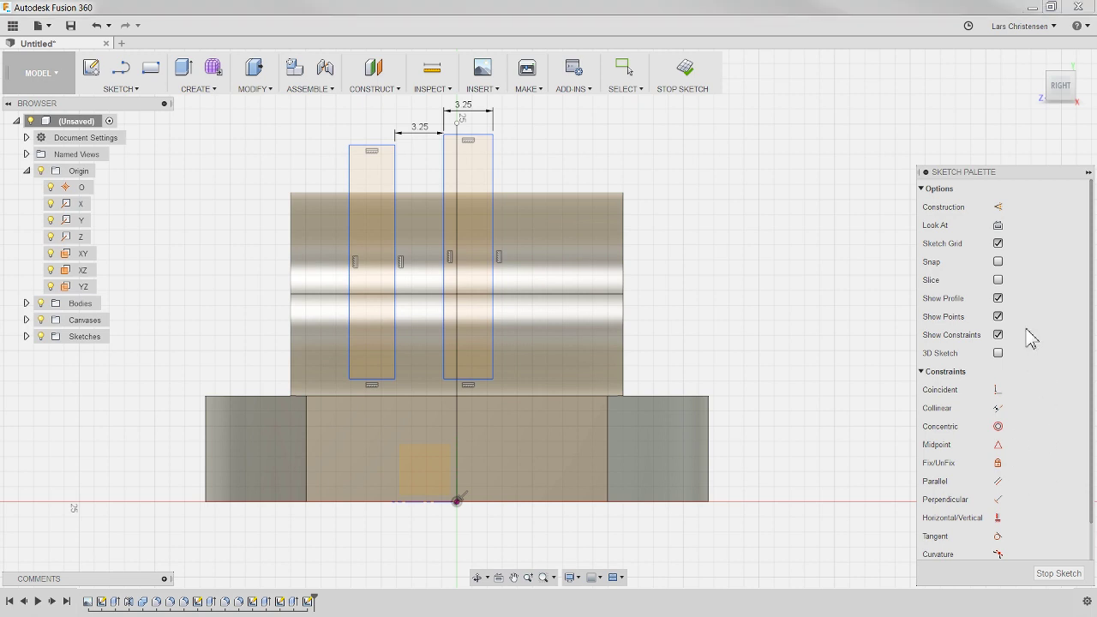
Step: Constrain both rectangles' top edges equal so the left slot is also 3.25 mm wide
{"action": "scroll", "coordinate": [998, 411], "scroll_direction": "down", "scroll_amount": 1}
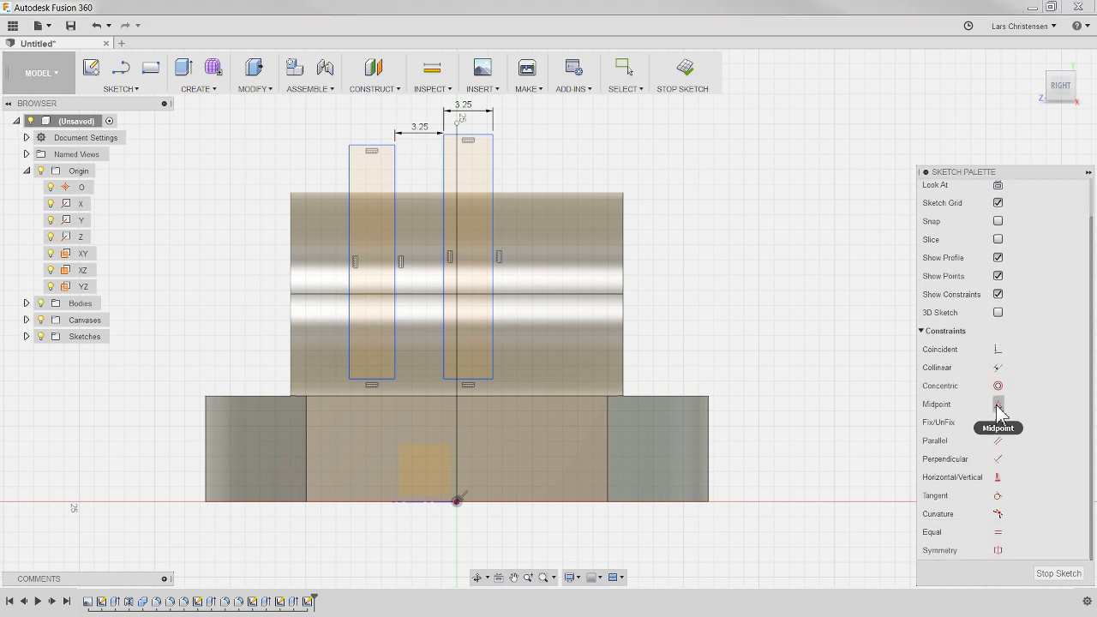
{"action": "left_click", "coordinate": [998, 532]}
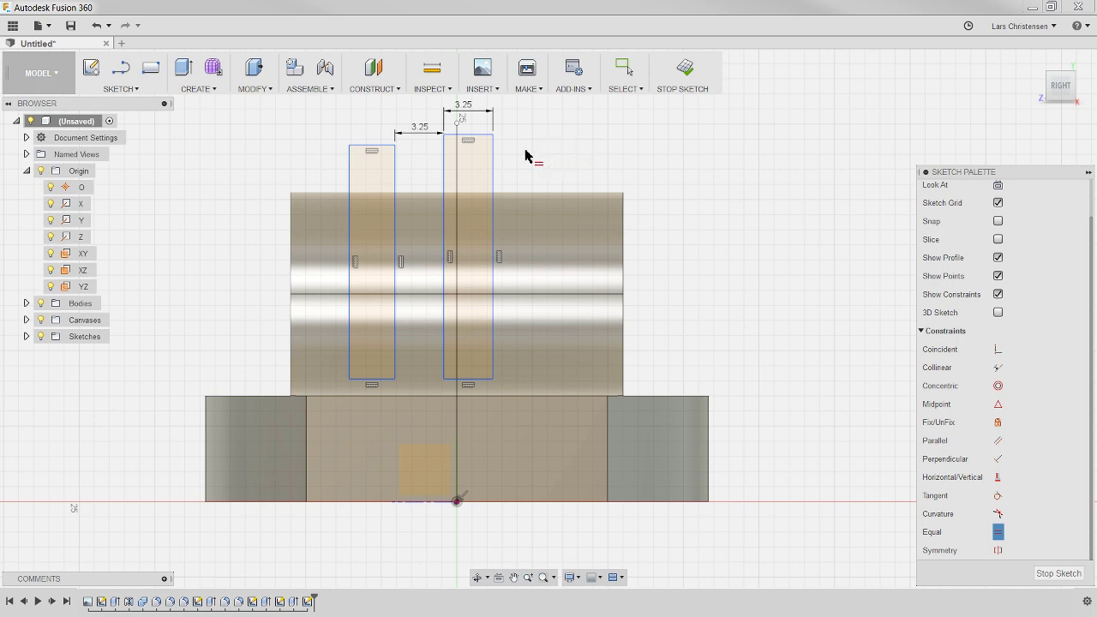
{"action": "left_click", "coordinate": [477, 135]}
{"action": "left_click", "coordinate": [383, 146]}
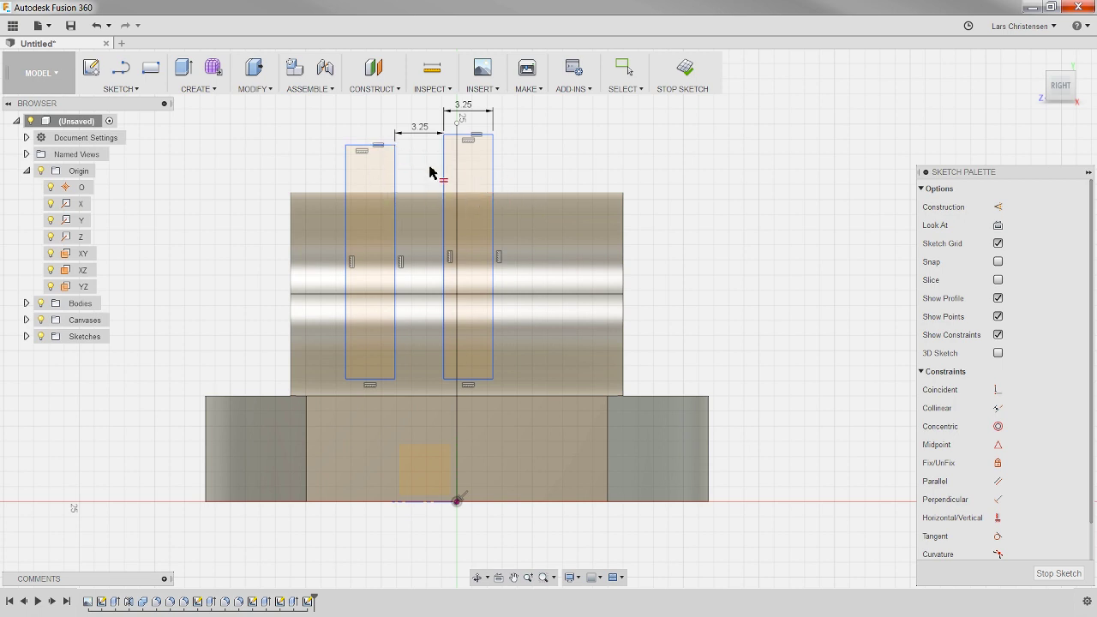
{"action": "key", "text": "Escape"}
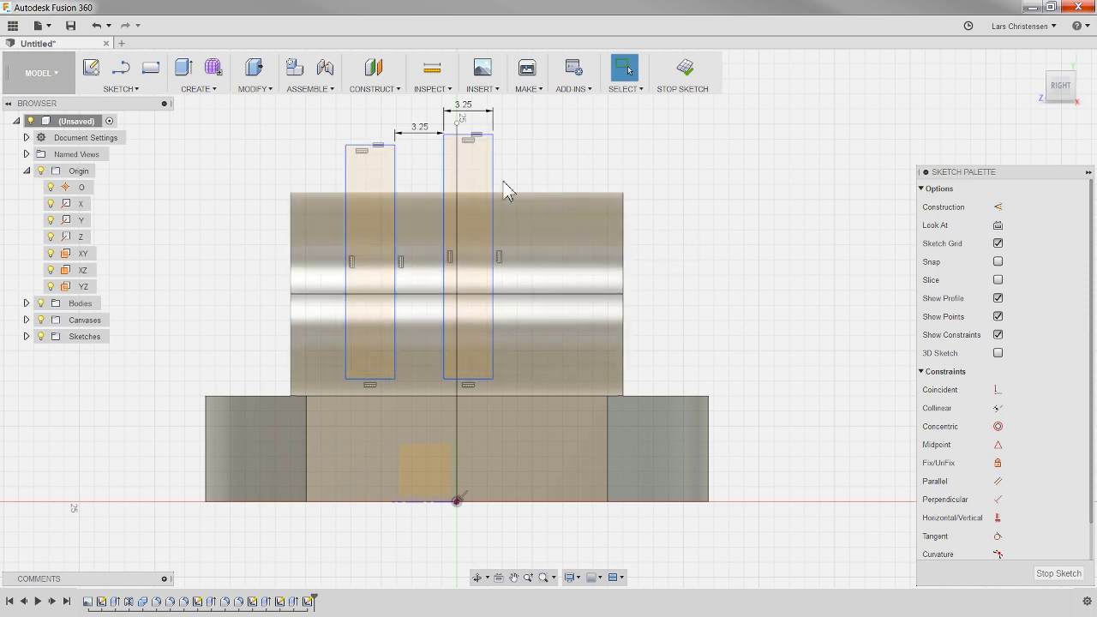
{"action": "left_click_drag", "start_coordinate": [492, 137], "coordinate": [526, 148]}
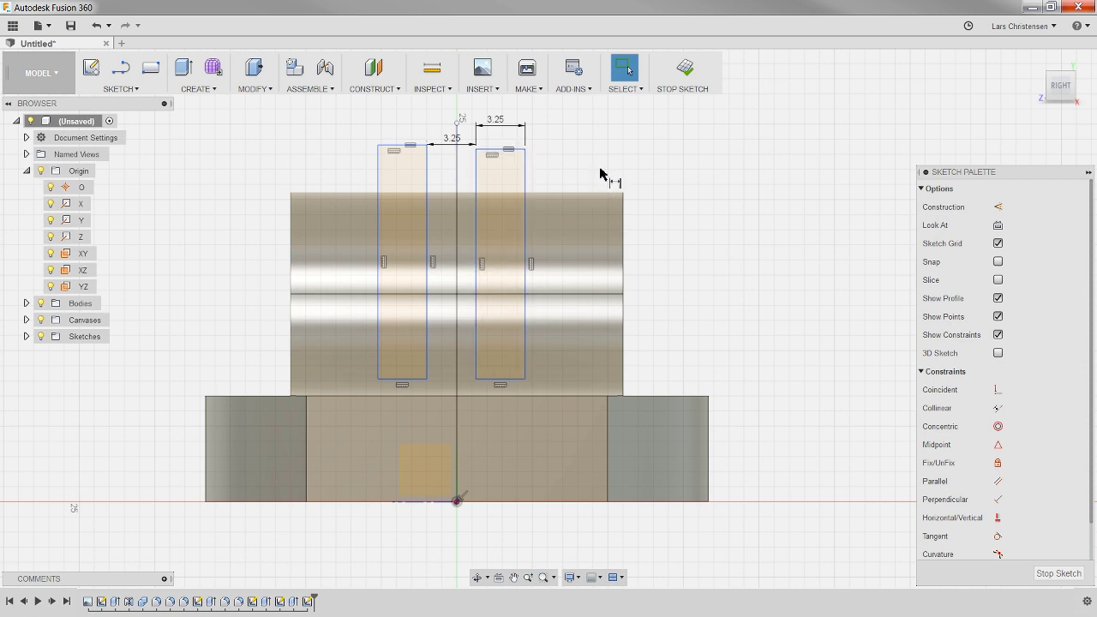
Step: Dimension the vertical axis to the right rectangle's inner edge as 3.25/2 (1.625 mm)
{"action": "left_click", "coordinate": [457, 176]}
{"action": "left_click", "coordinate": [477, 177]}
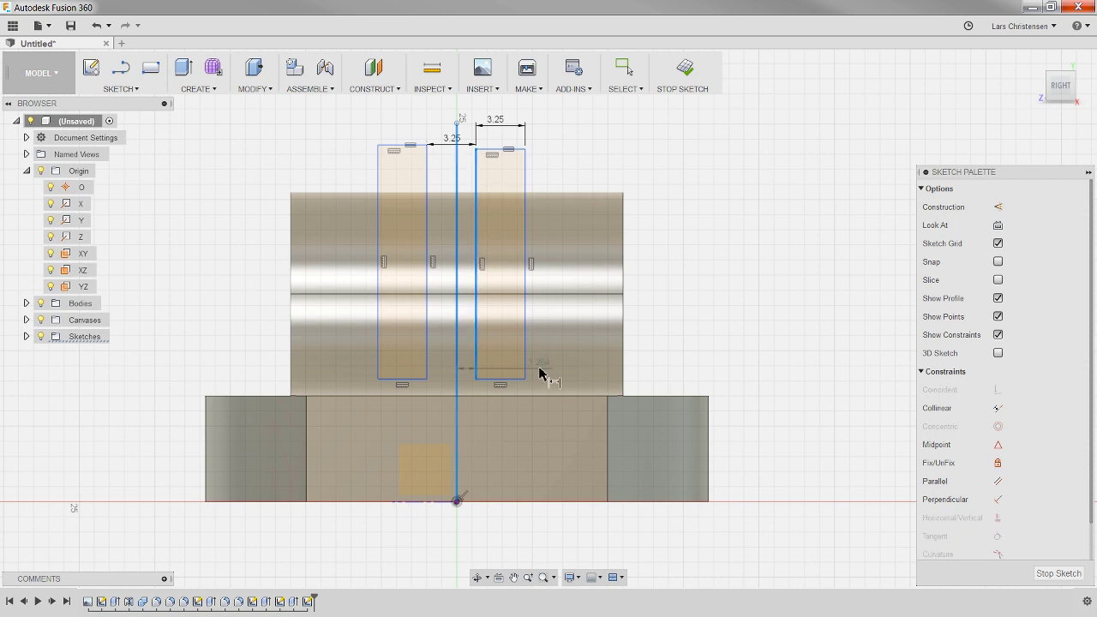
{"action": "left_click", "coordinate": [525, 543]}
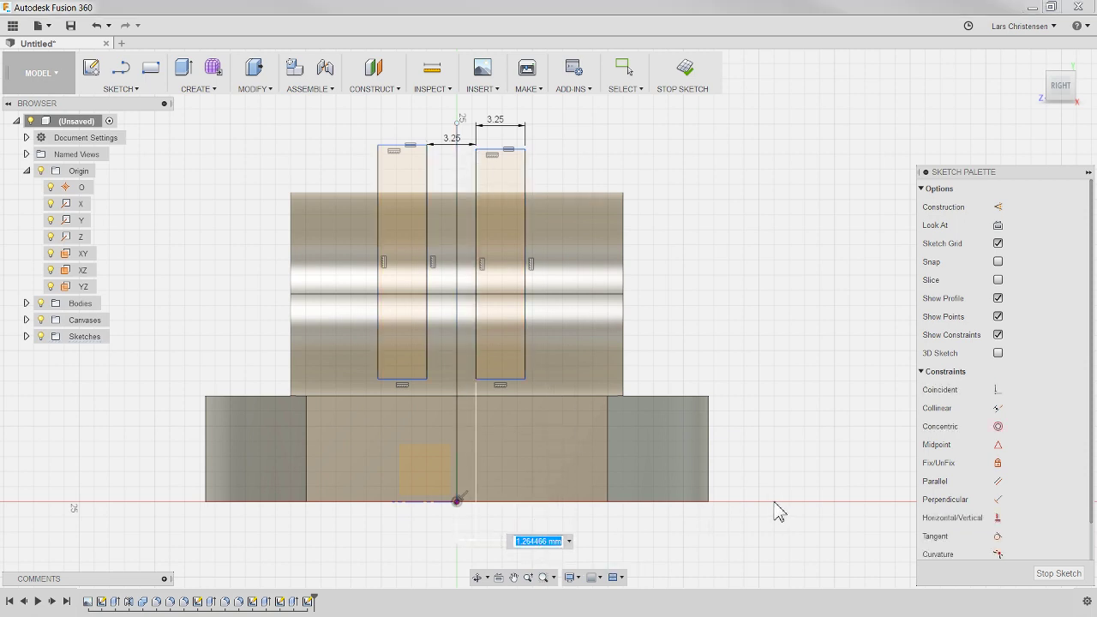
{"action": "type", "text": "3.25/2"}
{"action": "key", "text": "Return"}
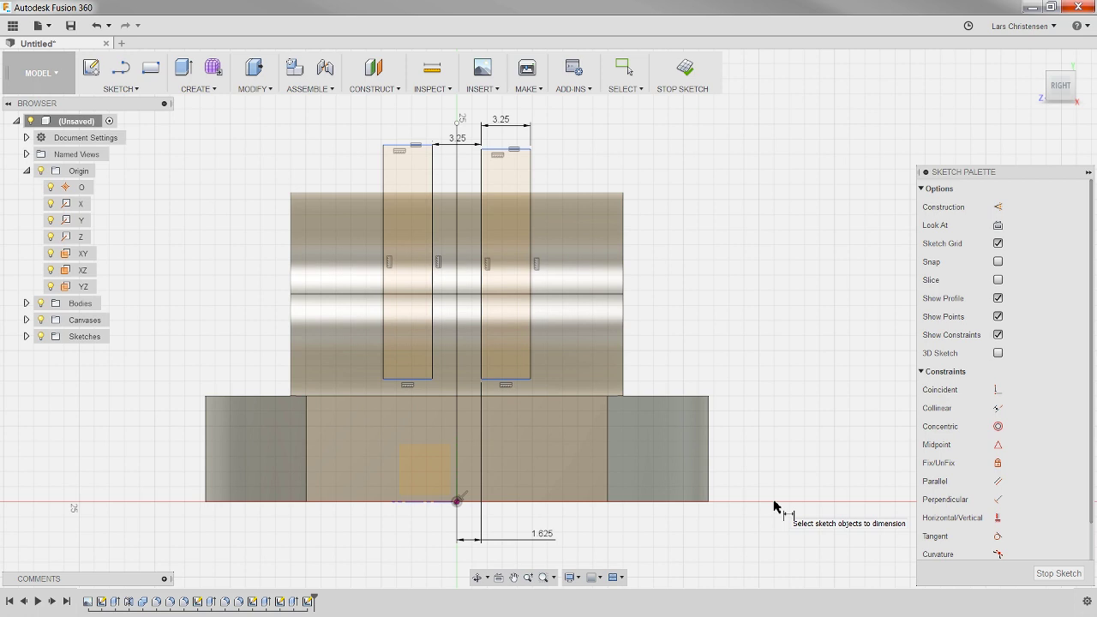
{"action": "scroll", "coordinate": [506, 524], "scroll_direction": "up", "scroll_amount": 1}
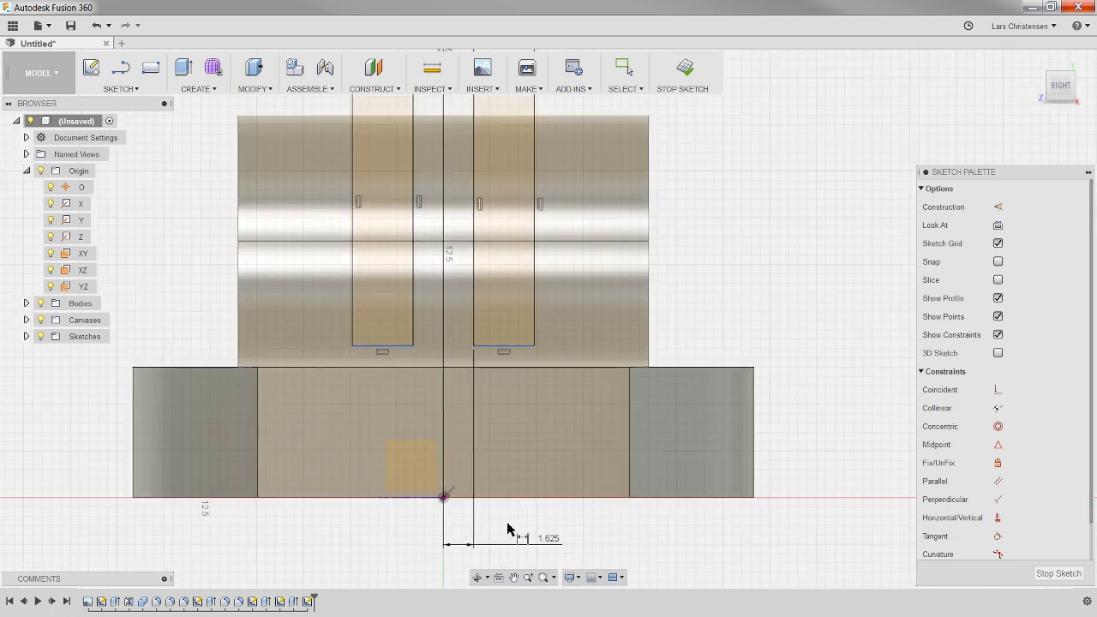
{"action": "key", "text": "Escape"}
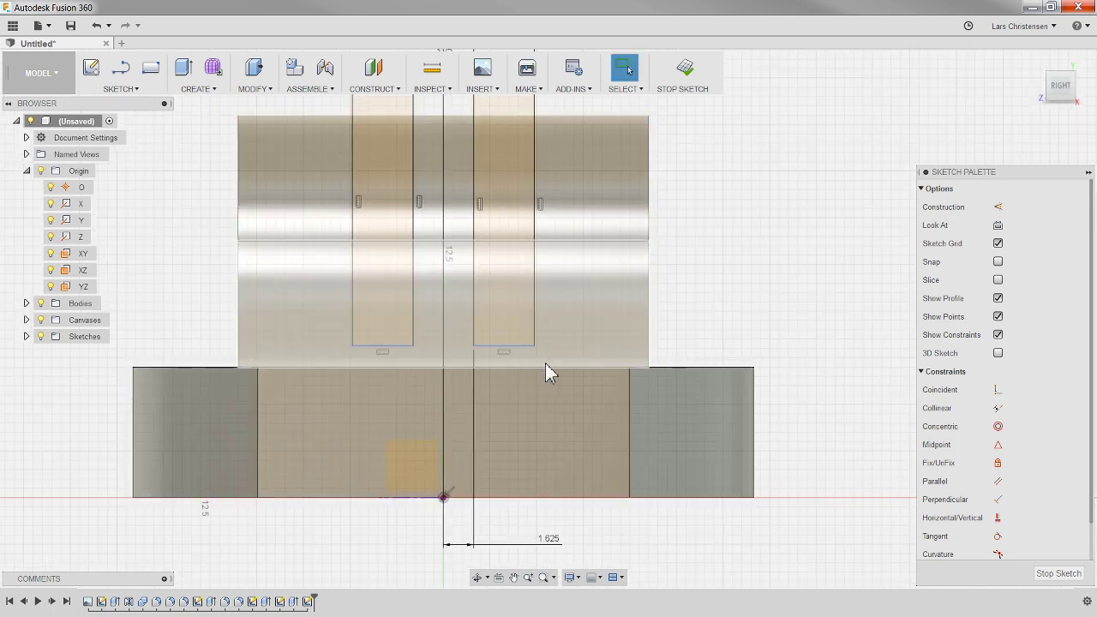
{"action": "mouse_move", "coordinate": [534, 347]}
{"action": "left_mouse_down"}
{"action": "mouse_move", "coordinate": [534, 404]}
{"action": "mouse_move", "coordinate": [534, 336]}
{"action": "left_mouse_up"}
{"action": "mouse_move", "coordinate": [534, 339]}
{"action": "left_mouse_down"}
{"action": "mouse_move", "coordinate": [539, 382]}
{"action": "mouse_move", "coordinate": [534, 330]}
{"action": "mouse_move", "coordinate": [555, 336]}
{"action": "left_mouse_up"}
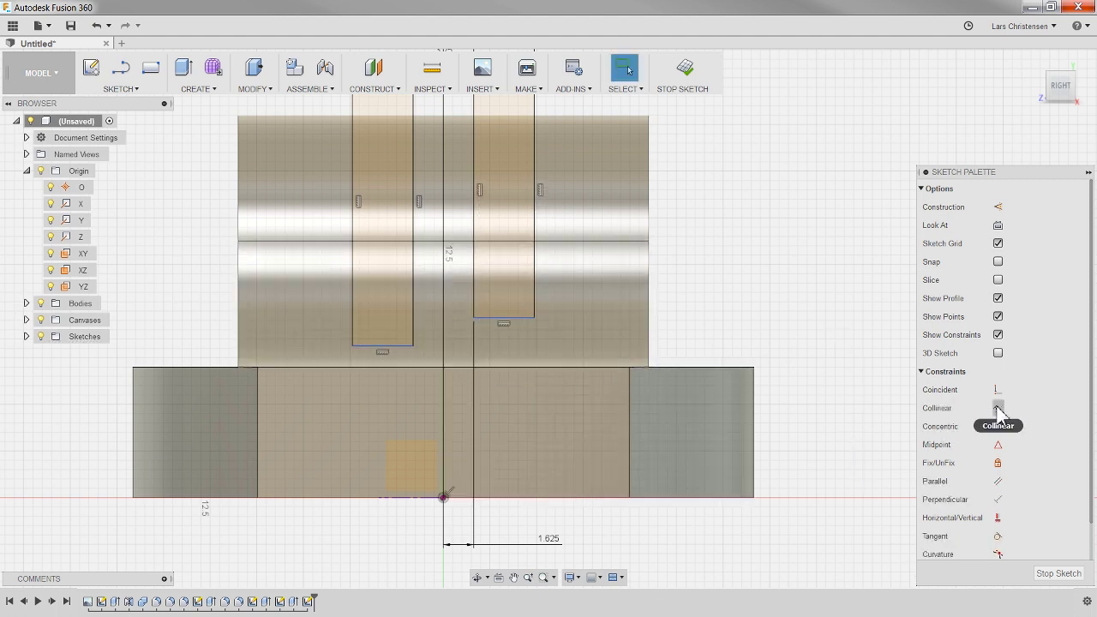
{"action": "left_click", "coordinate": [999, 409]}
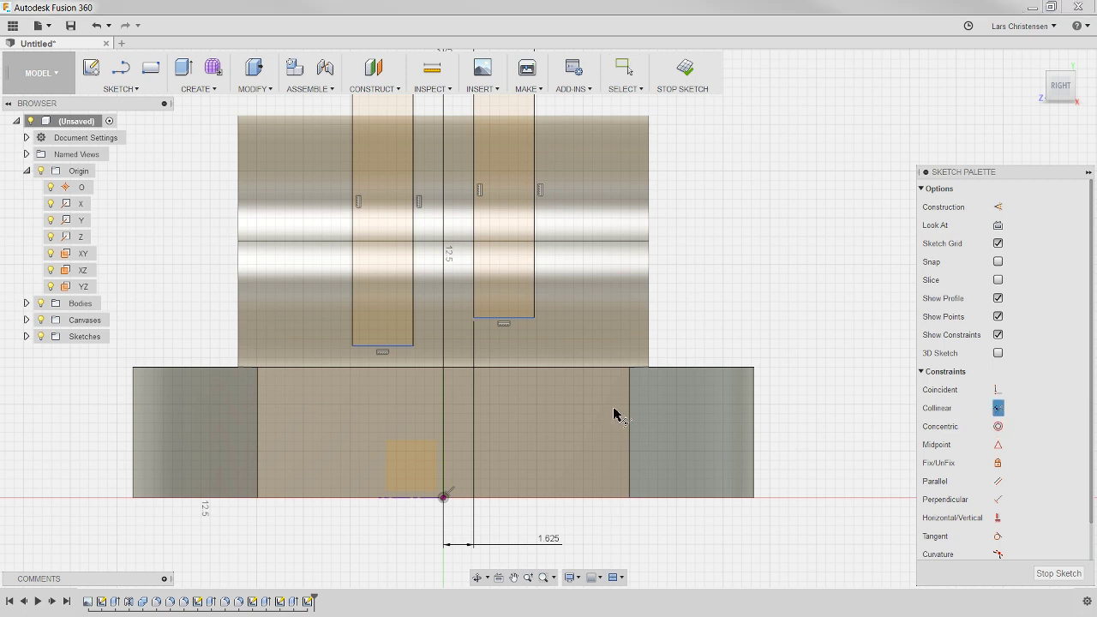
{"action": "left_click", "coordinate": [519, 318]}
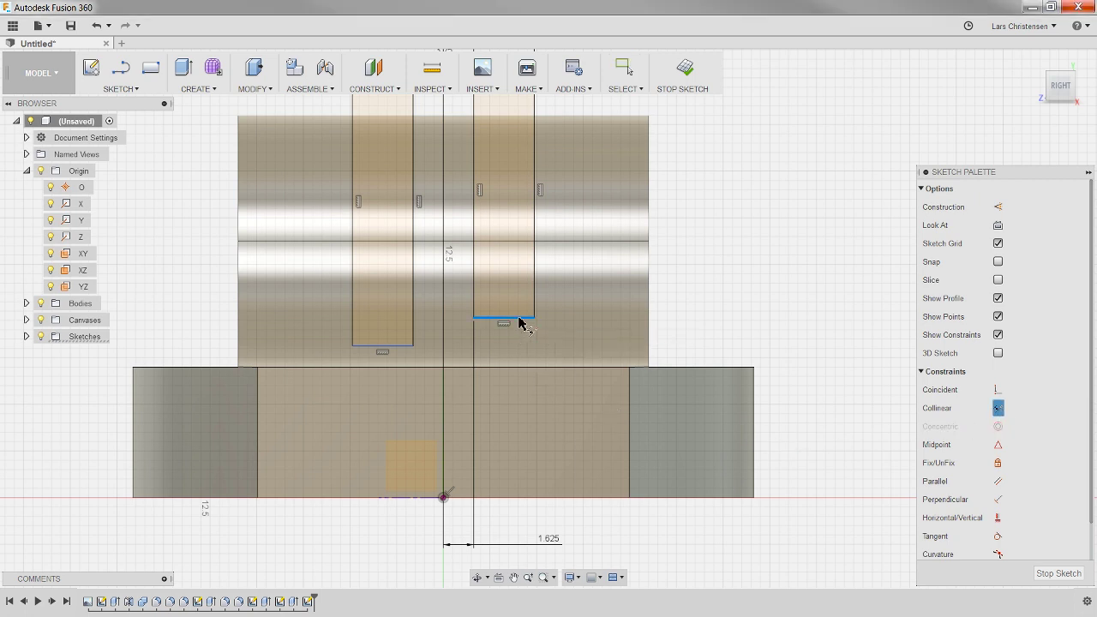
{"action": "left_click", "coordinate": [512, 369]}
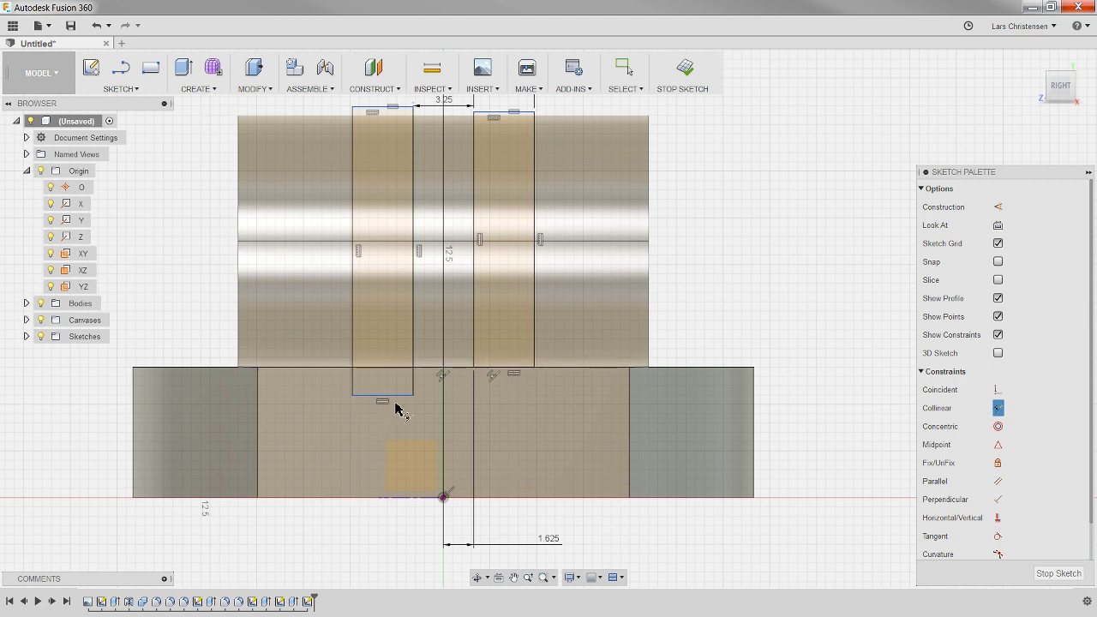
{"action": "left_click", "coordinate": [363, 395]}
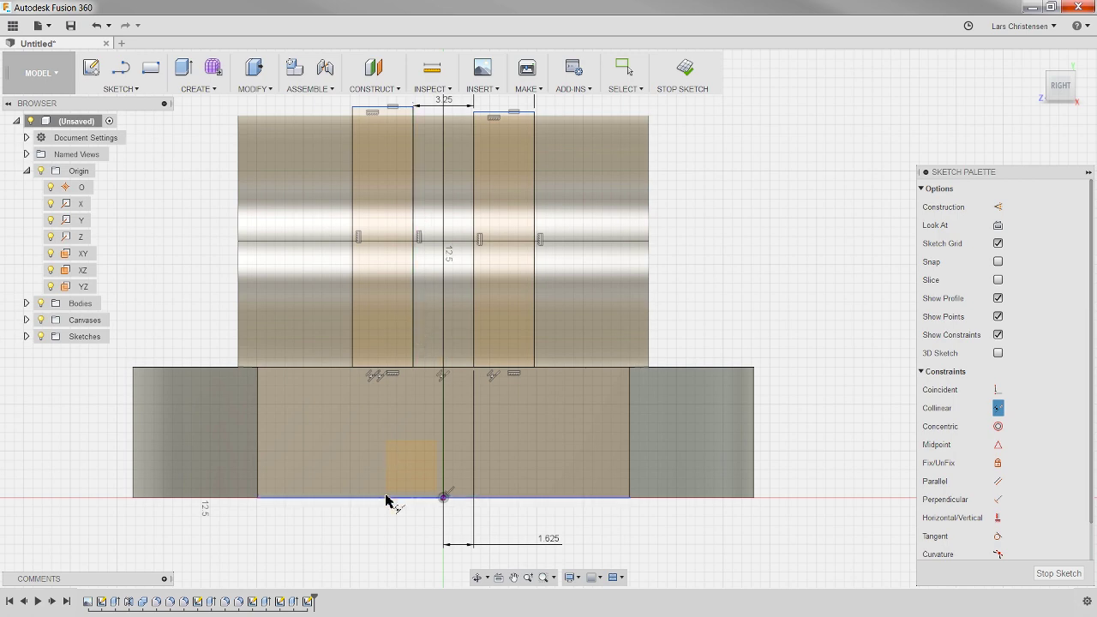
{"action": "scroll", "coordinate": [379, 551], "scroll_direction": "down", "scroll_amount": 2}
{"action": "scroll", "coordinate": [380, 330], "scroll_direction": "up", "scroll_amount": 4}
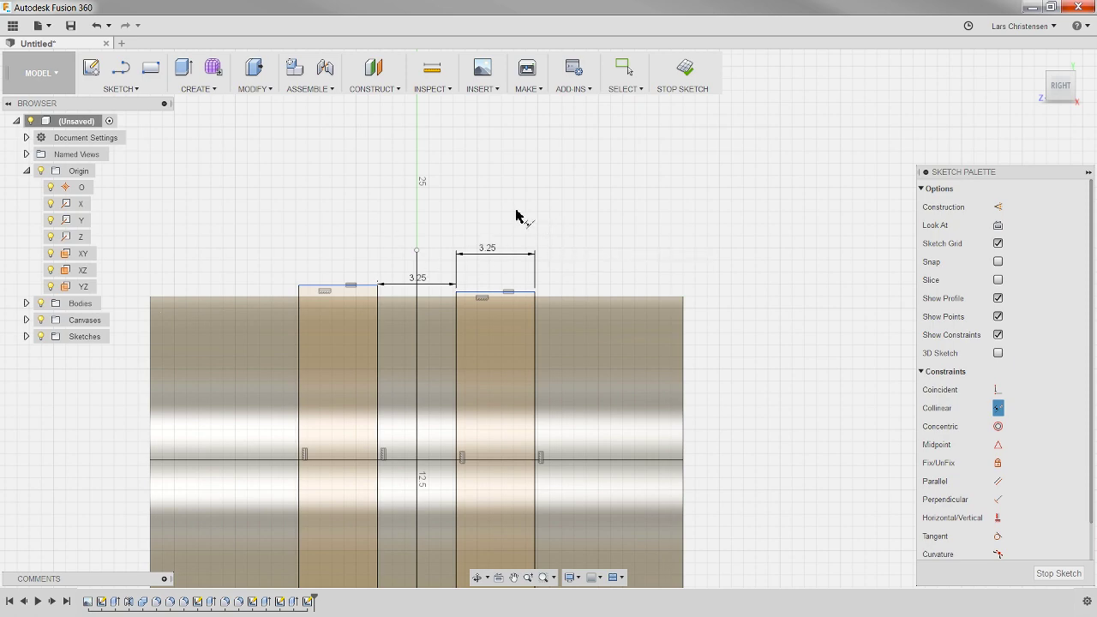
{"action": "key", "text": "Escape"}
{"action": "scroll", "coordinate": [338, 134], "scroll_direction": "down", "scroll_amount": 1}
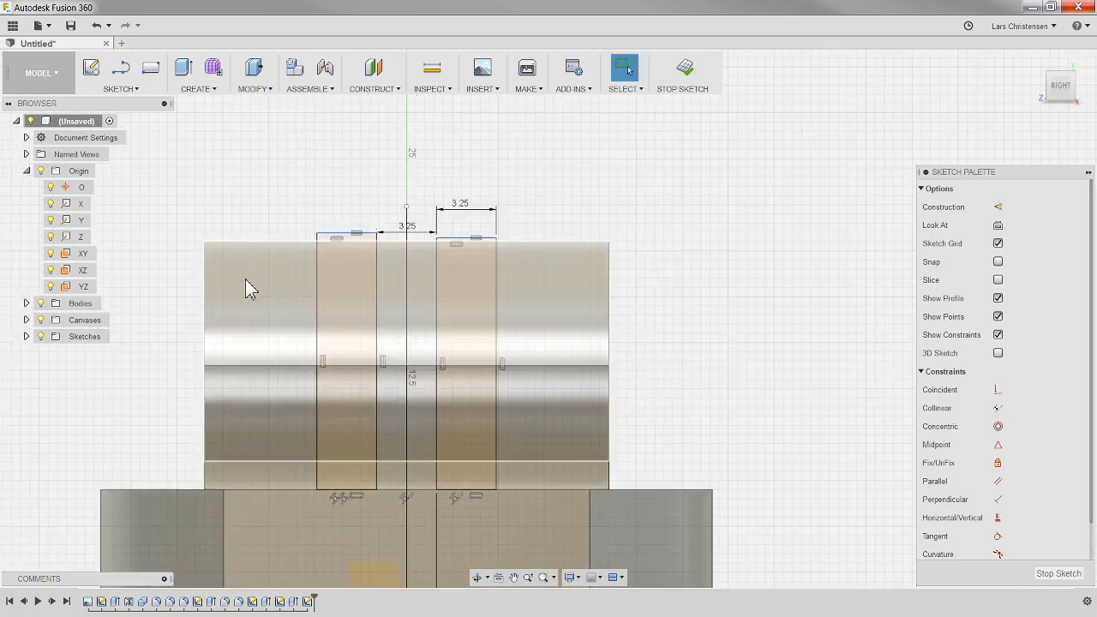
{"action": "left_click_drag", "start_coordinate": [361, 221], "coordinate": [362, 141]}
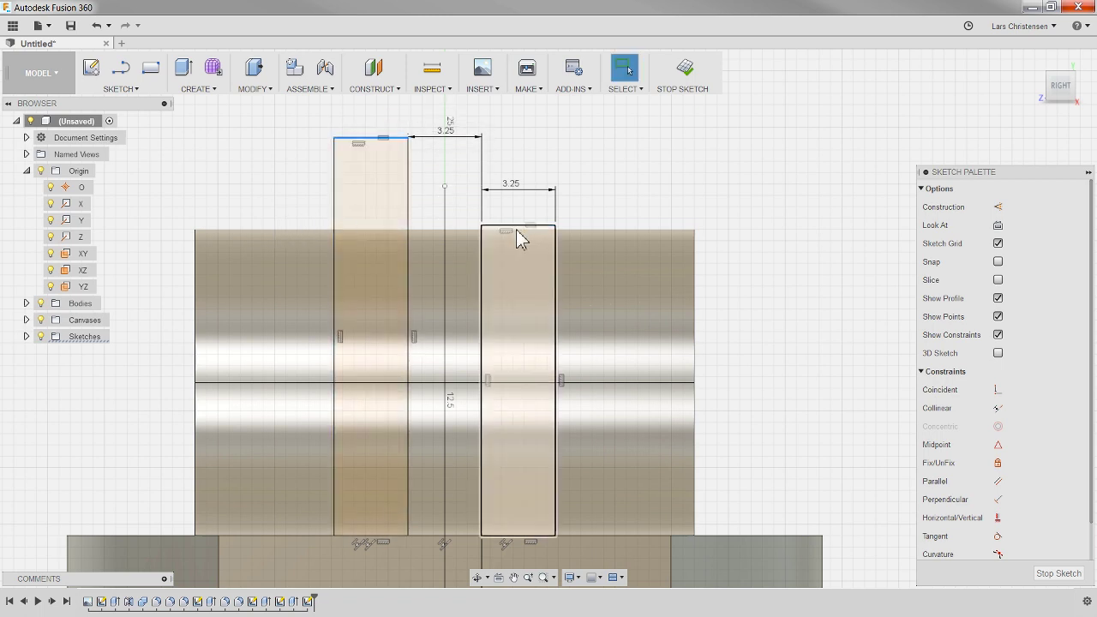
{"action": "left_click_drag", "start_coordinate": [523, 221], "coordinate": [528, 150]}
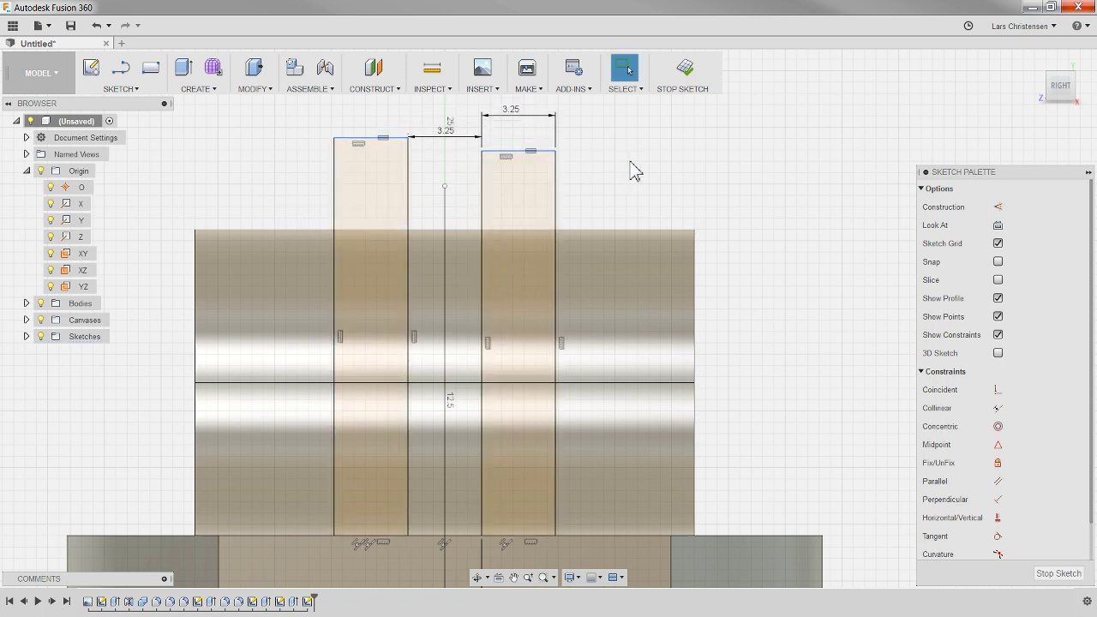
{"action": "key", "text": "d"}
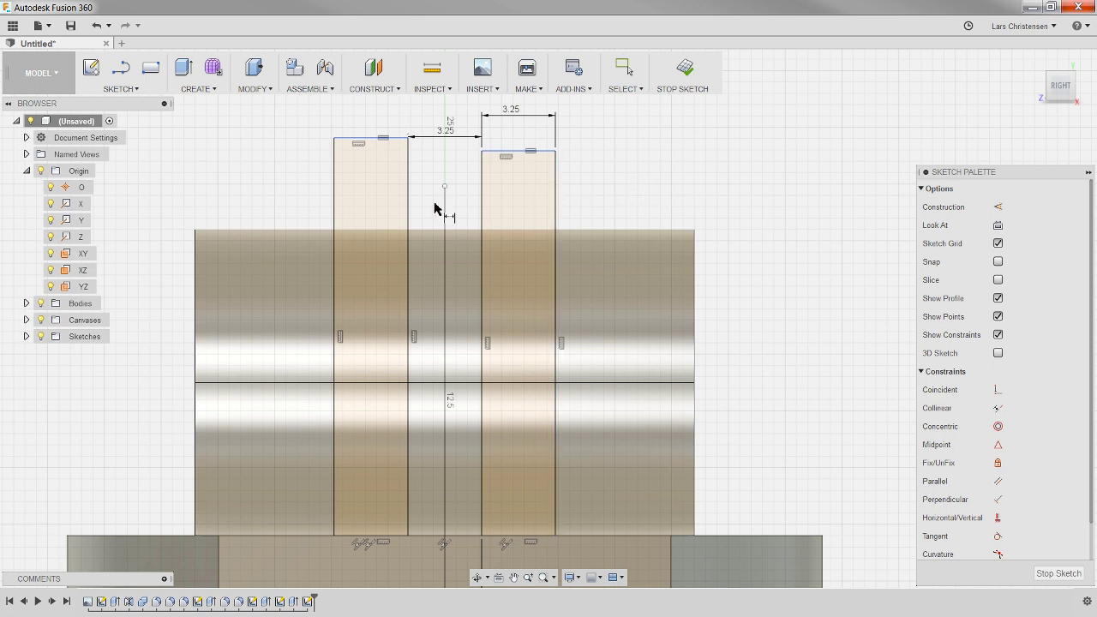
{"action": "left_click", "coordinate": [335, 221]}
{"action": "left_click", "coordinate": [269, 209]}
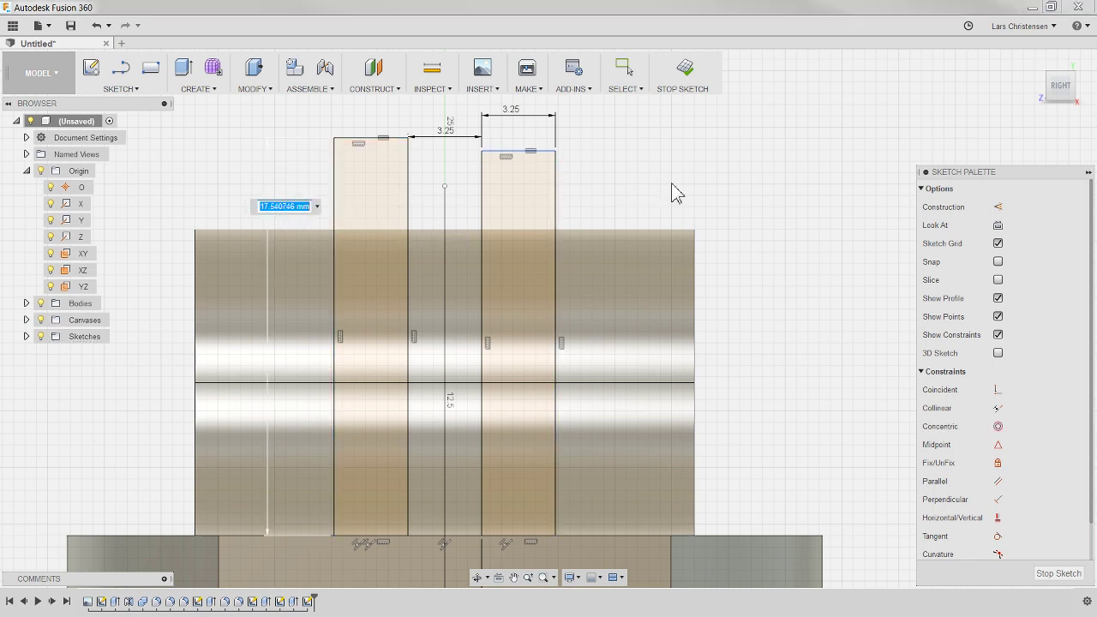
{"action": "type", "text": "18"}
{"action": "key", "text": "Return"}
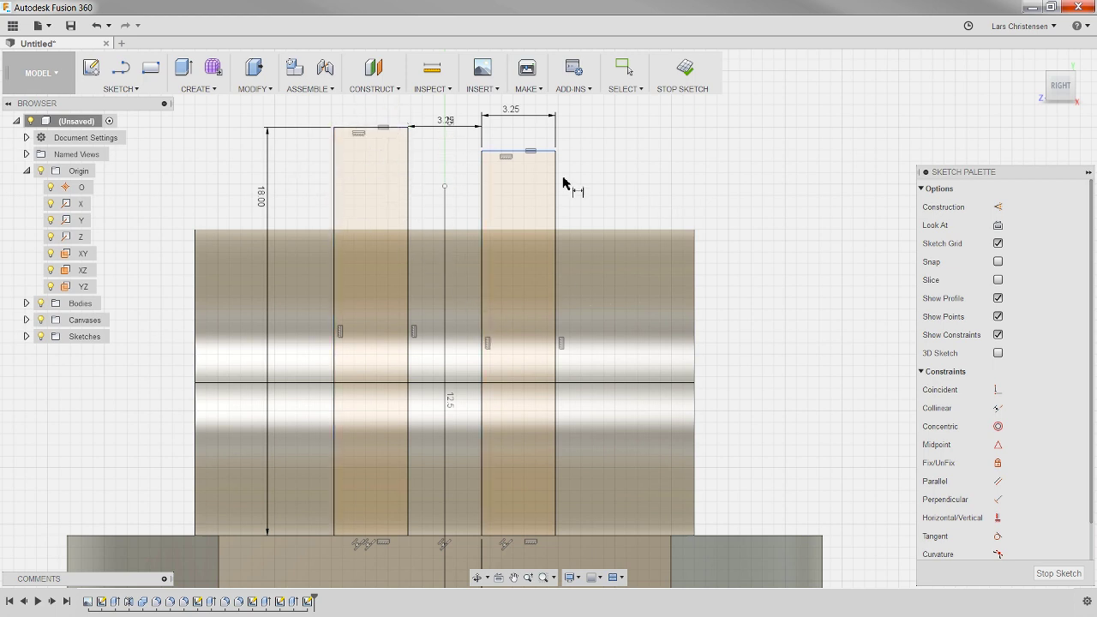
{"action": "left_click", "coordinate": [260, 206]}
{"action": "key", "text": "Delete"}
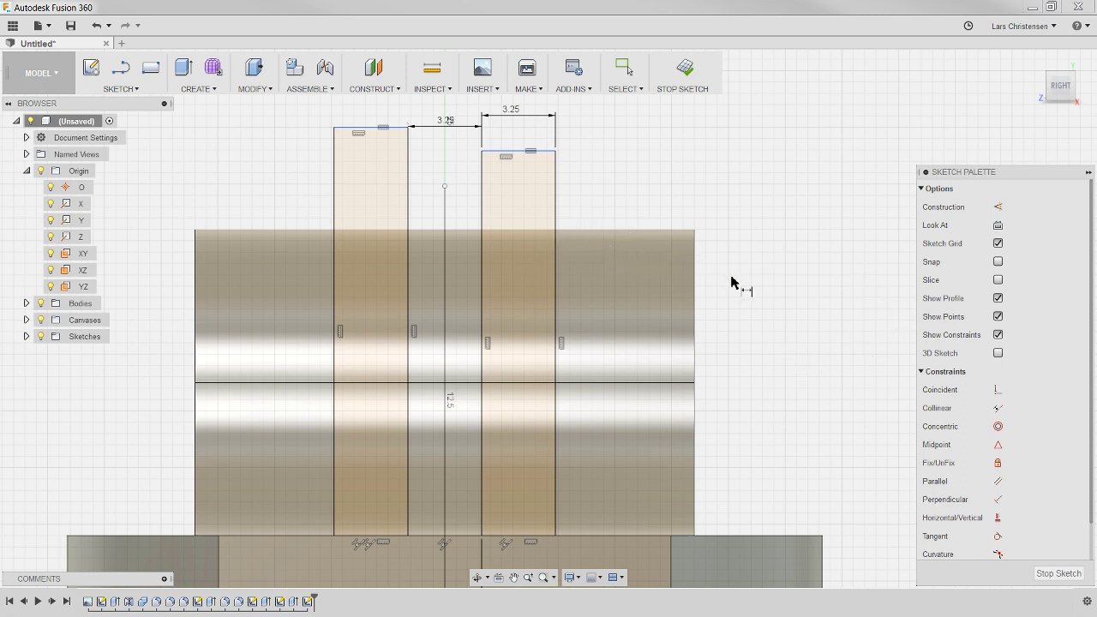
{"action": "middle_click_drag", "start_coordinate": [731, 282], "coordinate": [678, 277], "text": "shift"}
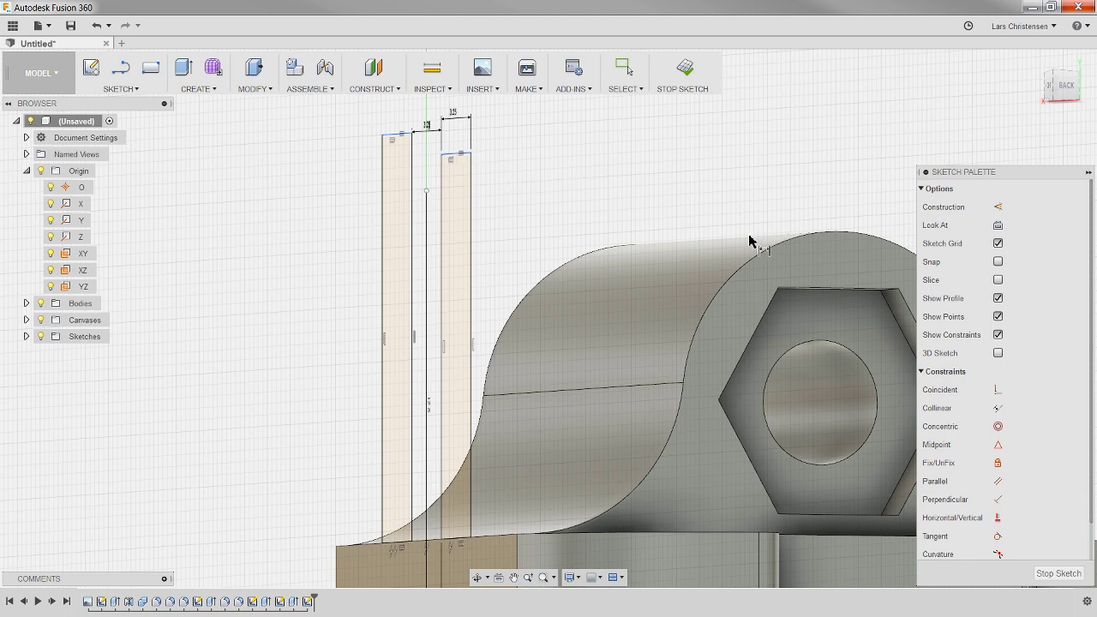
{"action": "left_click", "coordinate": [1047, 90]}
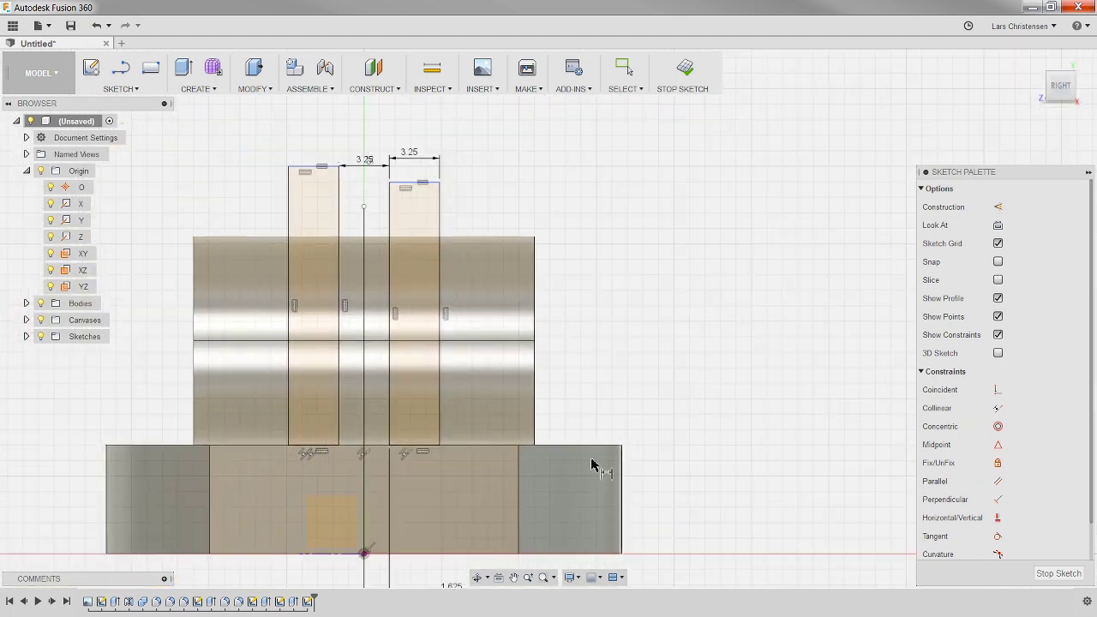
{"action": "scroll", "coordinate": [149, 351], "scroll_direction": "up", "scroll_amount": 2}
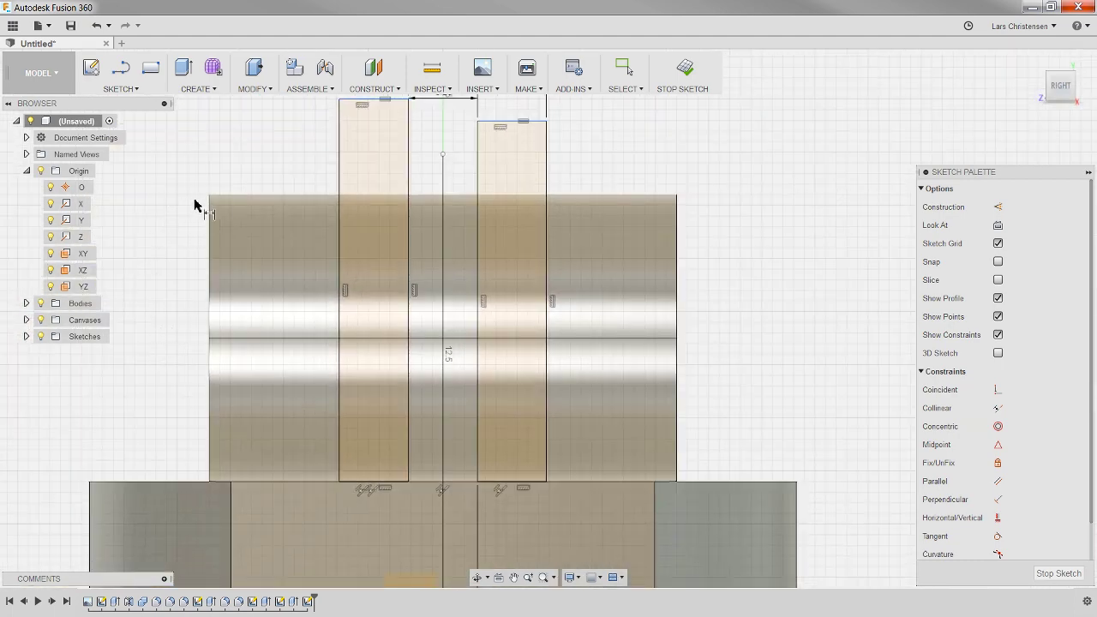
{"action": "key", "text": "Escape"}
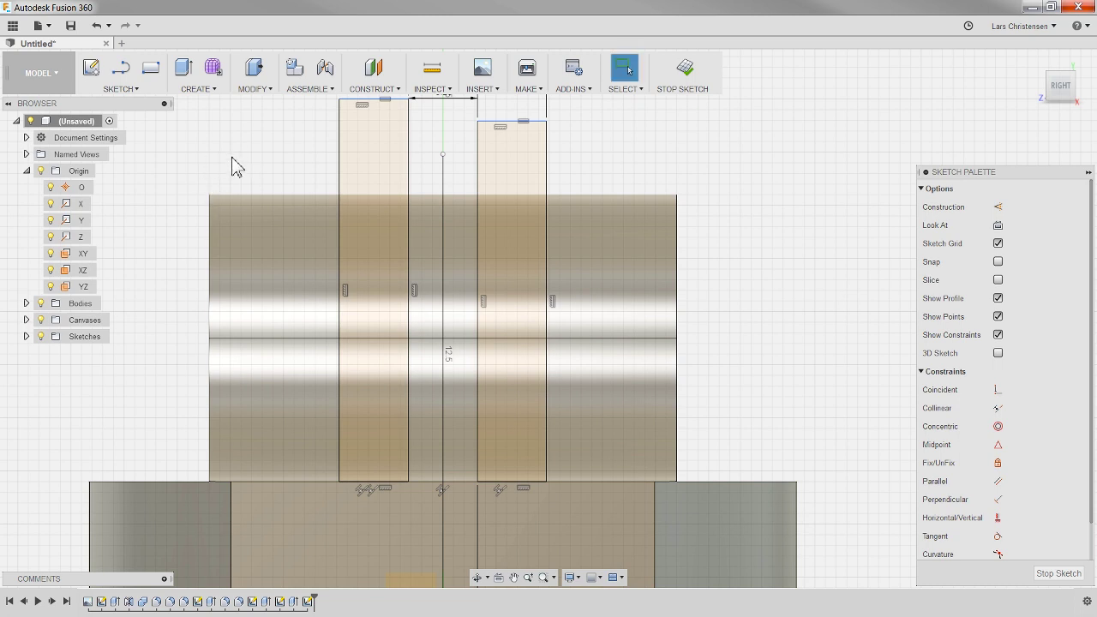
Step: Project the boss's left edge into the side sketch
{"action": "key", "text": "p"}
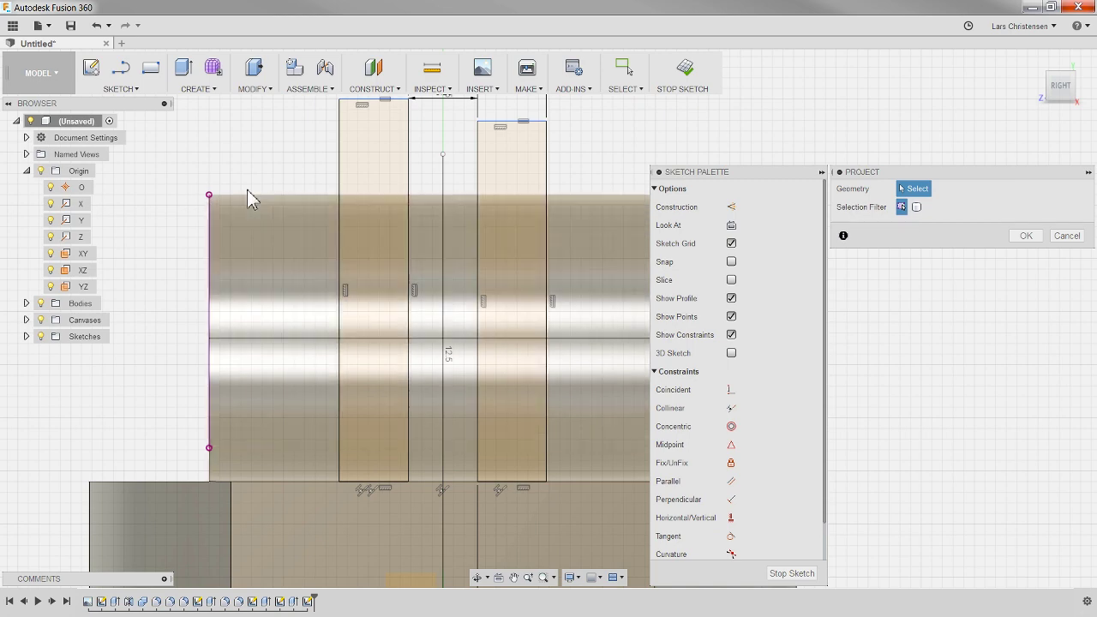
{"action": "scroll", "coordinate": [264, 180], "scroll_direction": "down", "scroll_amount": 3}
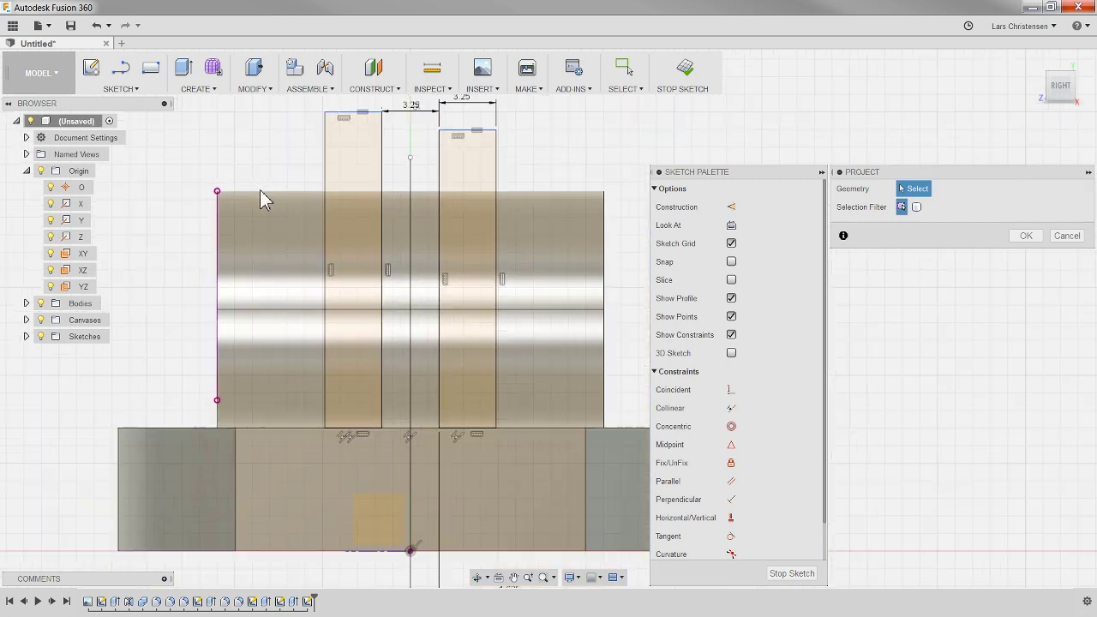
{"action": "left_click", "coordinate": [1026, 236]}
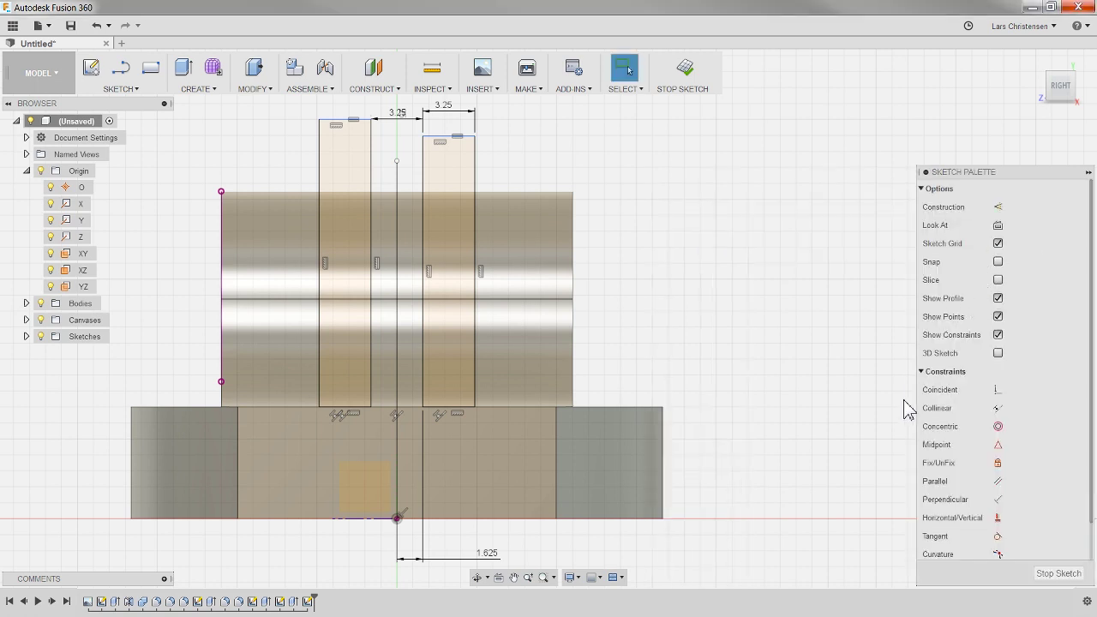
Step: Make both rectangles' top edges coincident with the projected edge's top point
{"action": "left_click", "coordinate": [998, 392]}
{"action": "left_click", "coordinate": [339, 119]}
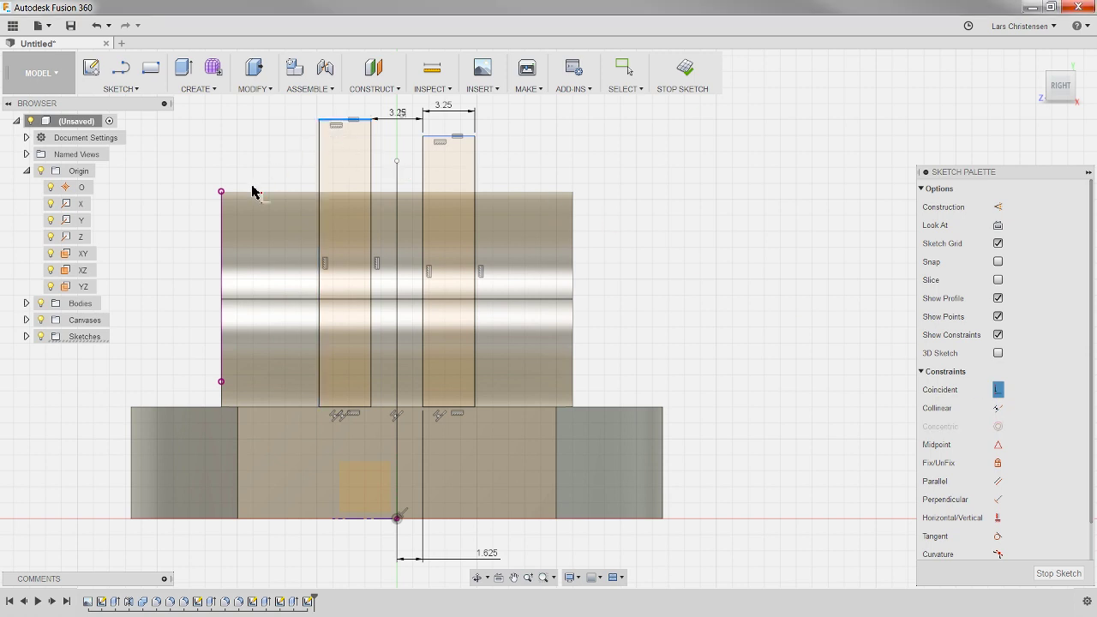
{"action": "left_click", "coordinate": [222, 191]}
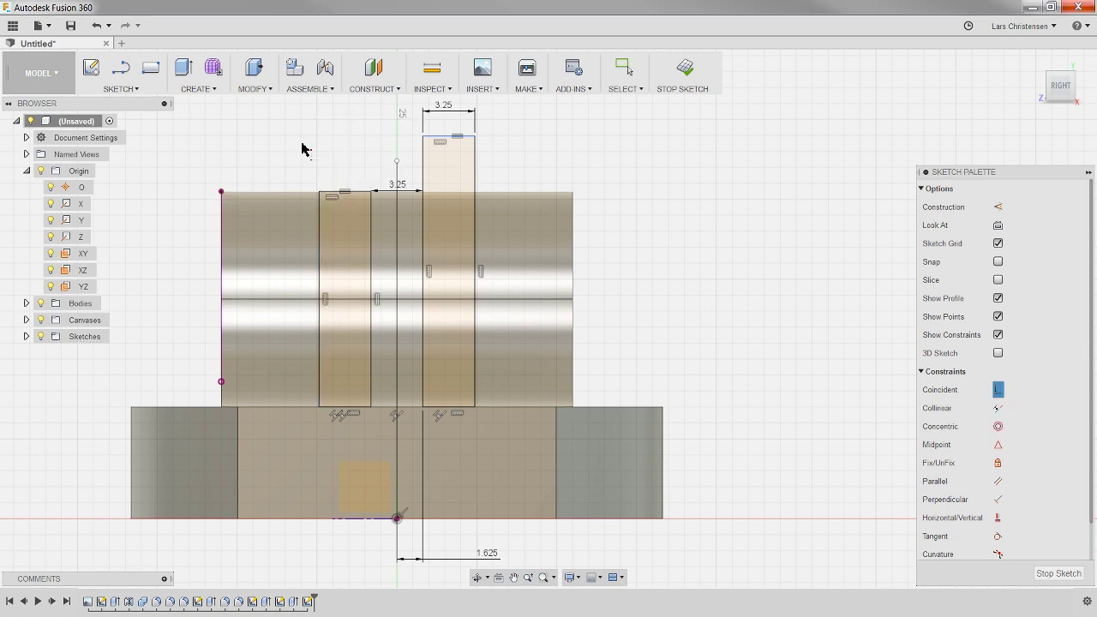
{"action": "left_click", "coordinate": [442, 136]}
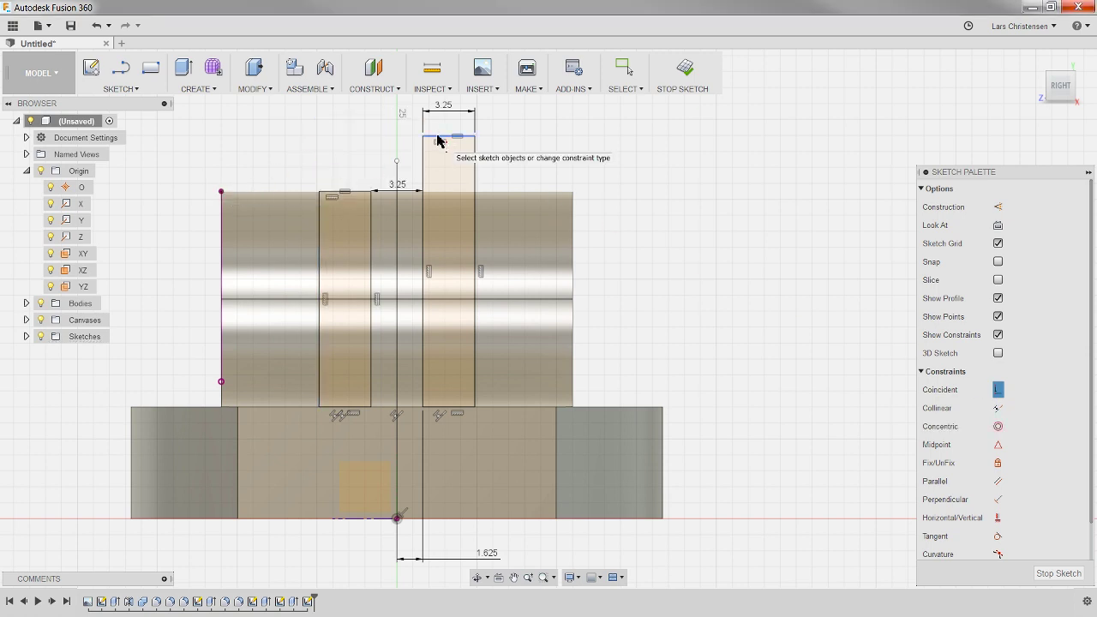
{"action": "left_click", "coordinate": [221, 192]}
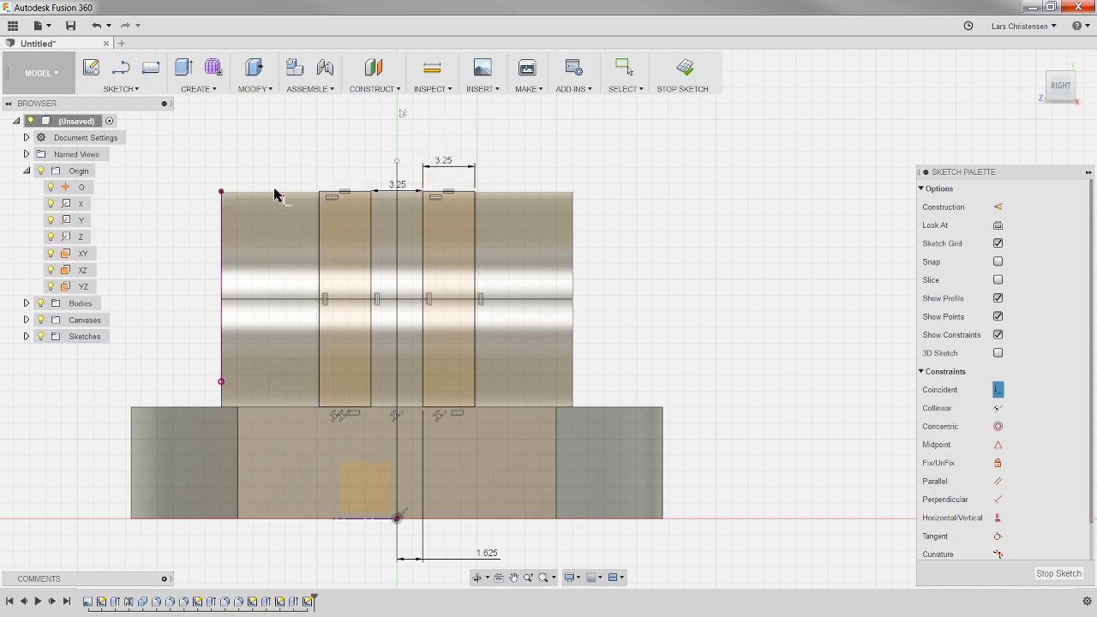
{"action": "left_click", "coordinate": [215, 286]}
{"action": "middle_click_drag", "start_coordinate": [791, 267], "coordinate": [729, 271], "text": "shift"}
{"action": "scroll", "coordinate": [728, 271], "scroll_direction": "down", "scroll_amount": 3}
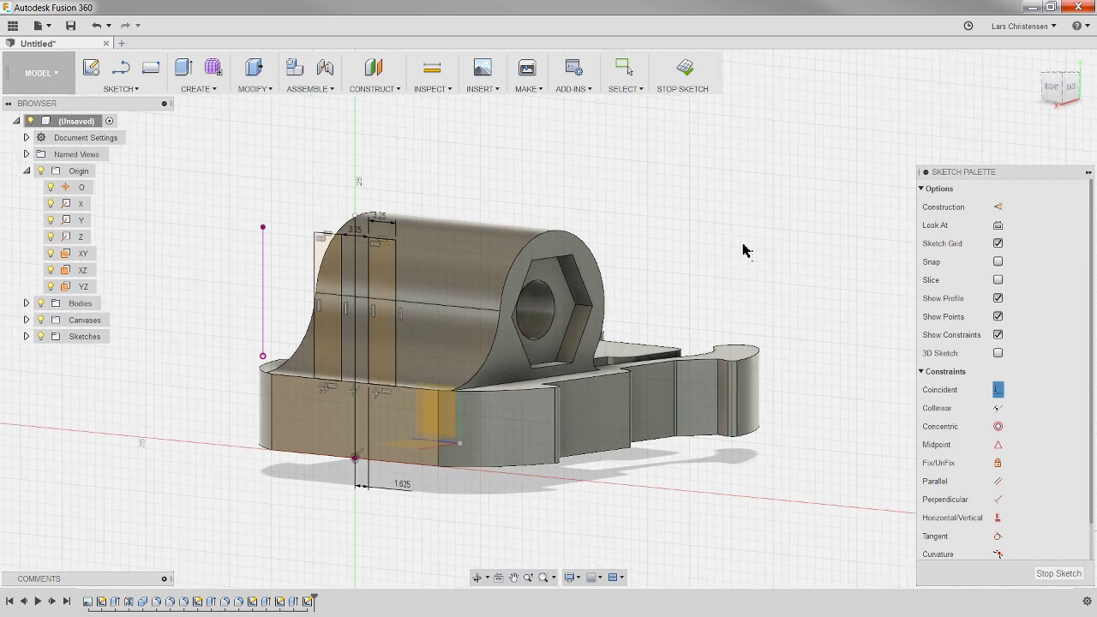
{"action": "scroll", "coordinate": [646, 220], "scroll_direction": "up", "scroll_amount": 2}
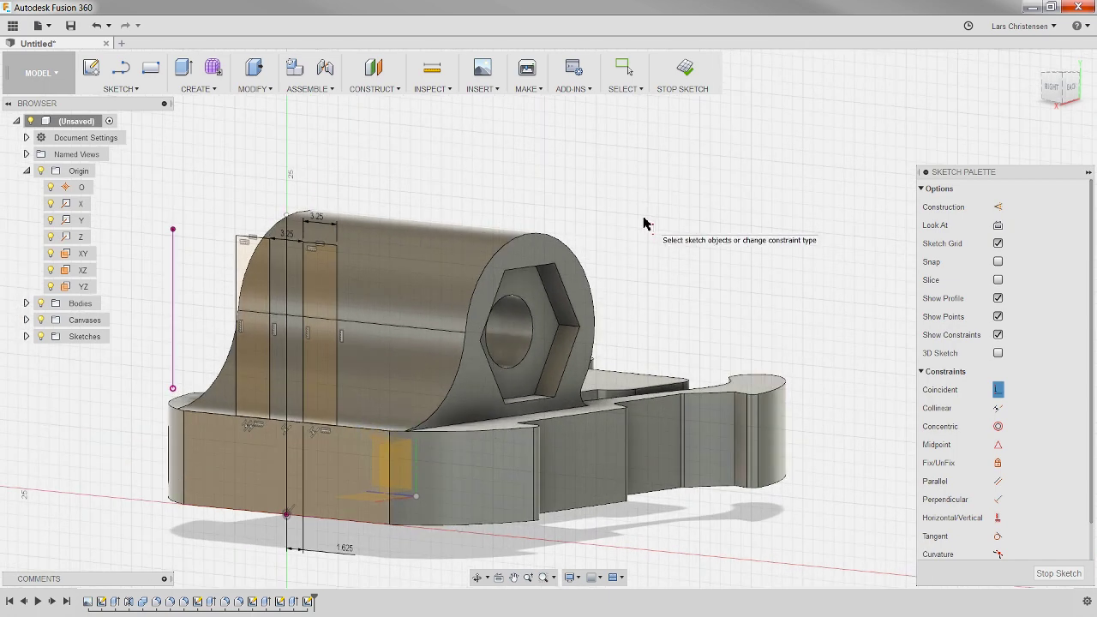
Step: Extrude both slot profiles as a cut with extent All through the boss
{"action": "key", "text": "q"}
{"action": "left_click", "coordinate": [279, 338]}
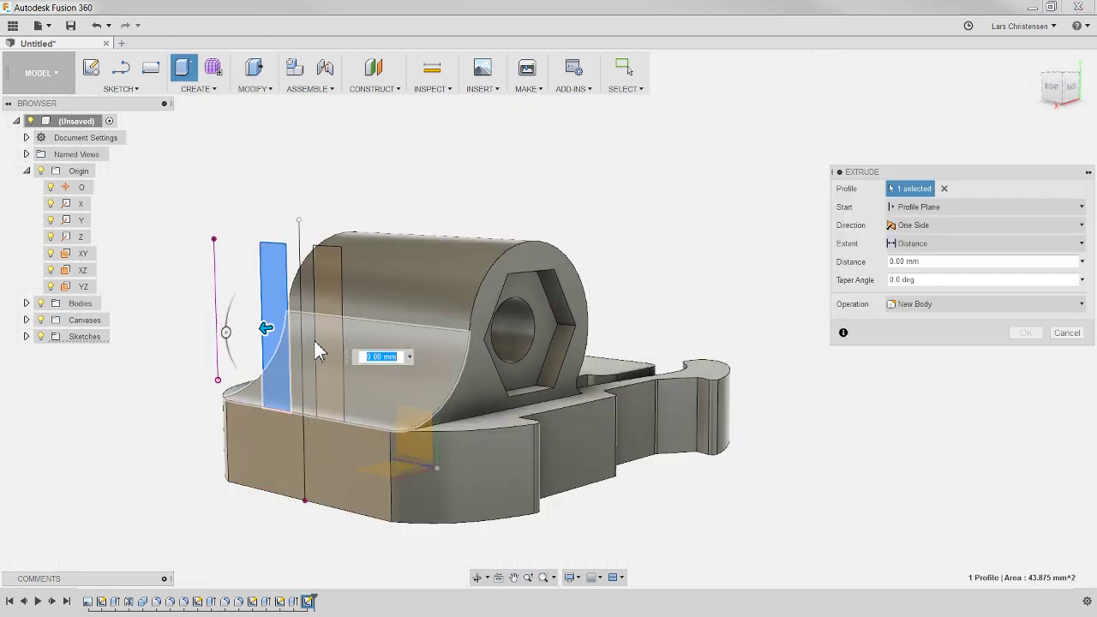
{"action": "left_click", "coordinate": [322, 368]}
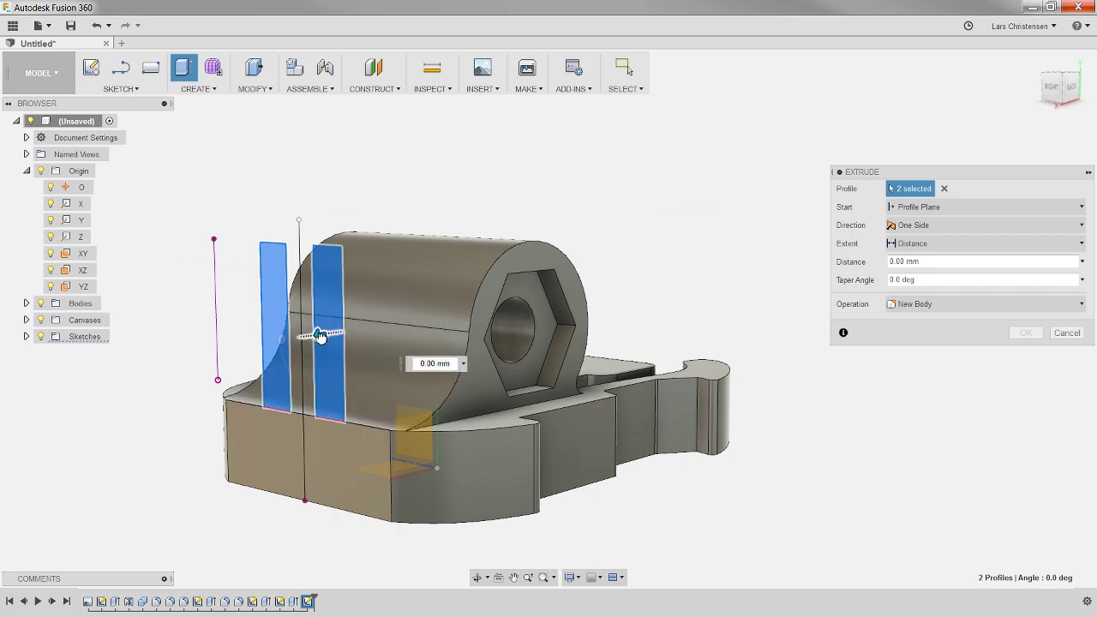
{"action": "left_click_drag", "start_coordinate": [319, 334], "coordinate": [470, 315]}
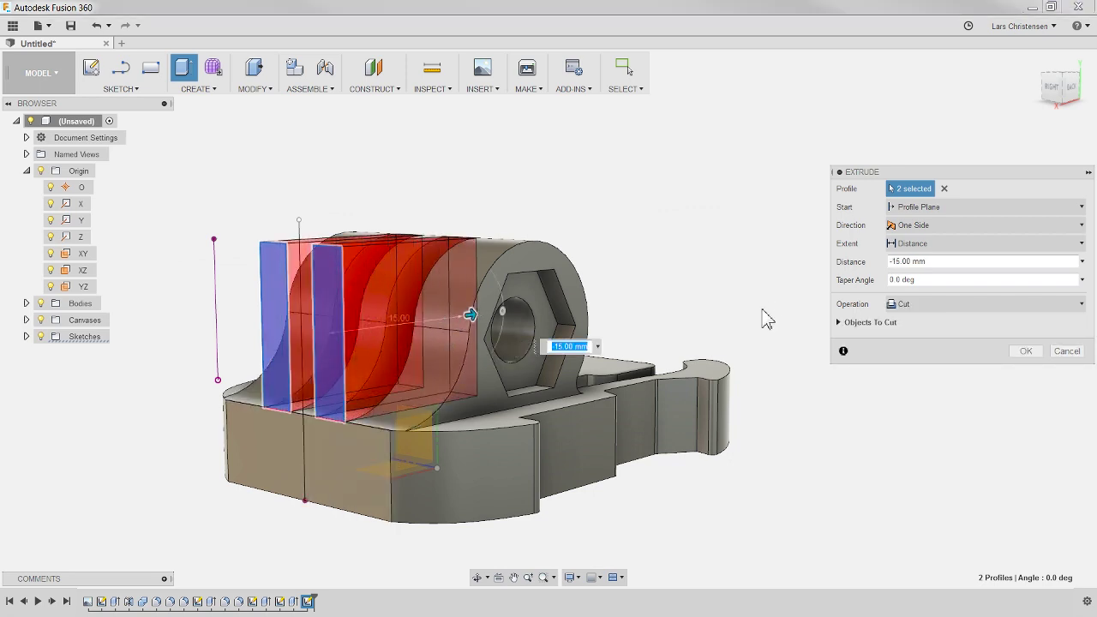
{"action": "left_click", "coordinate": [915, 245]}
{"action": "left_click", "coordinate": [904, 292]}
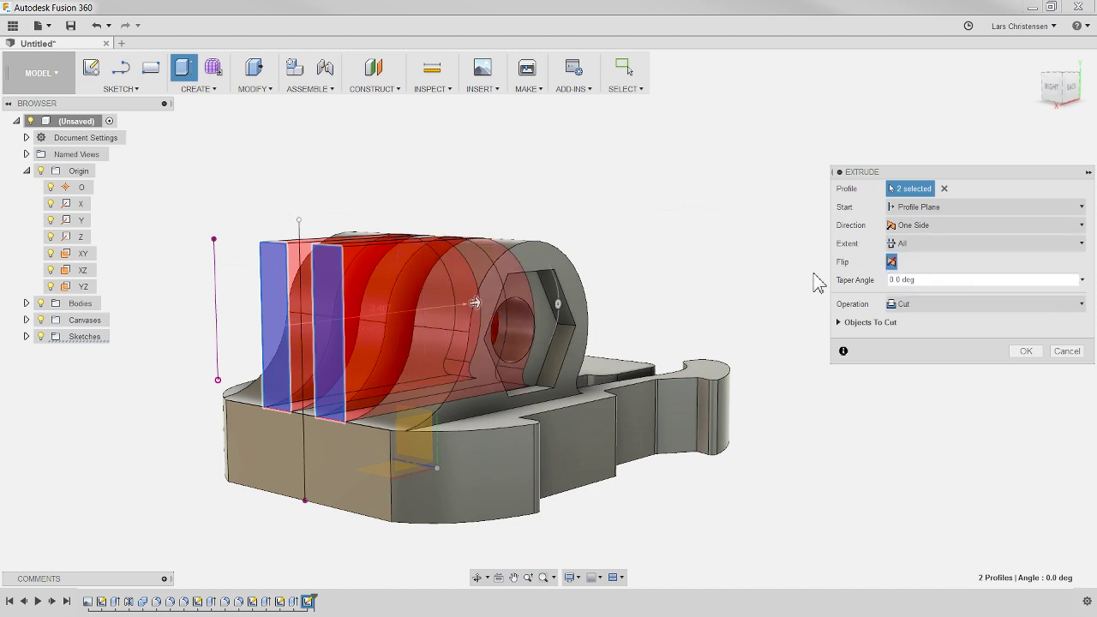
{"action": "left_click", "coordinate": [1021, 351]}
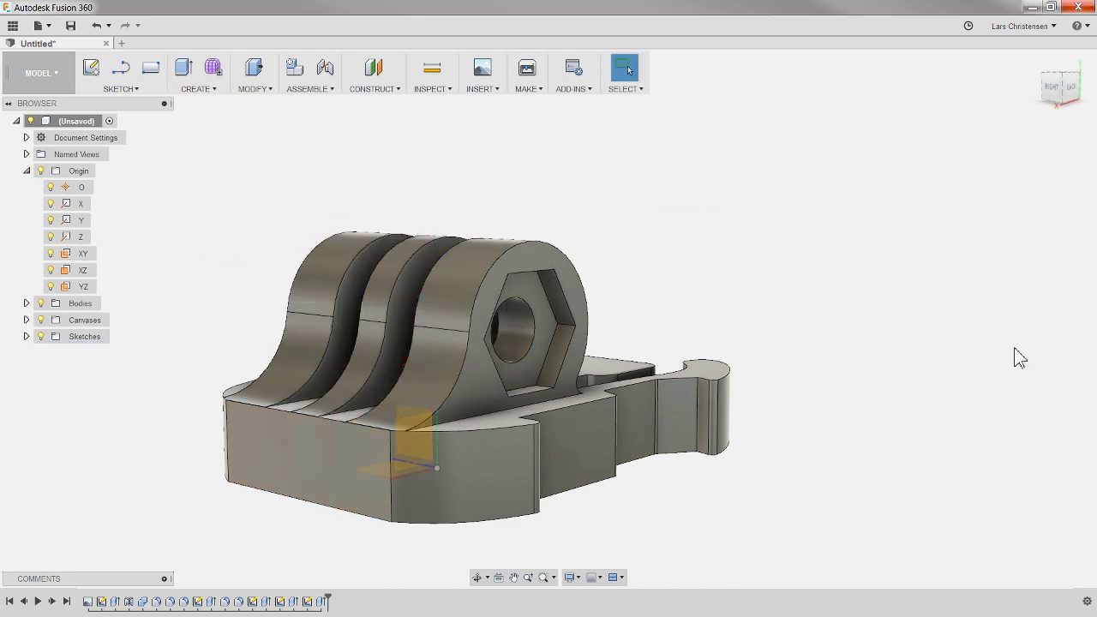
Step: Collapse the Origin folder in the browser and orbit to inspect the three-fin mount
{"action": "middle_click_drag", "start_coordinate": [730, 255], "coordinate": [754, 245], "text": "shift"}
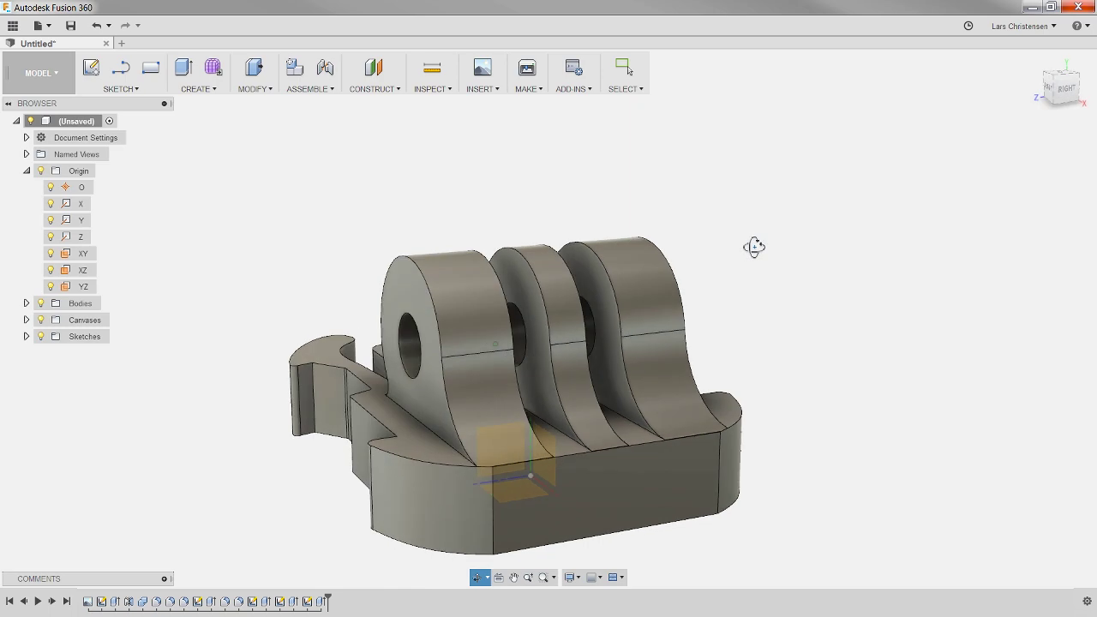
{"action": "left_click", "coordinate": [27, 170]}
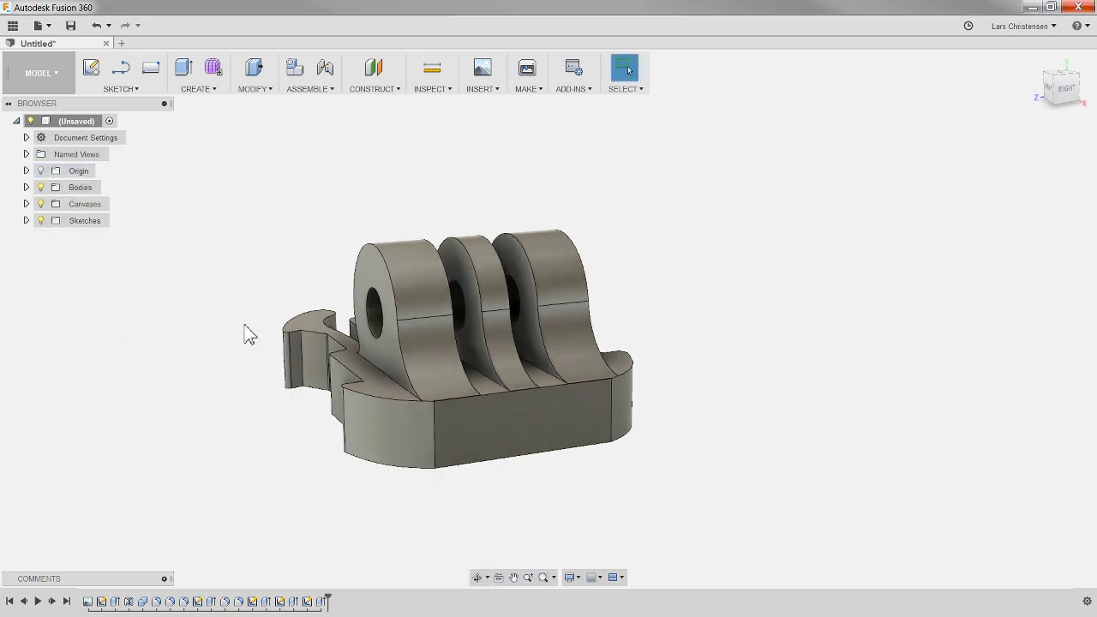
{"action": "middle_click_drag", "start_coordinate": [219, 324], "coordinate": [305, 297], "text": "shift"}
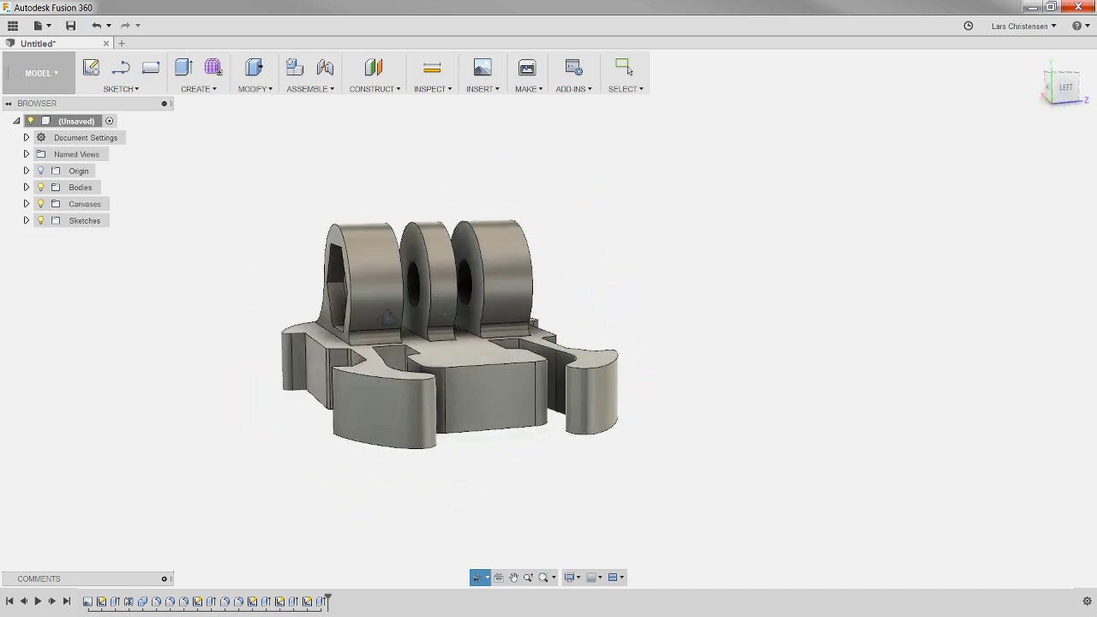
{"action": "middle_click_drag", "start_coordinate": [384, 318], "coordinate": [209, 357], "text": "shift"}
{"action": "scroll", "coordinate": [184, 347], "scroll_direction": "up", "scroll_amount": 2}
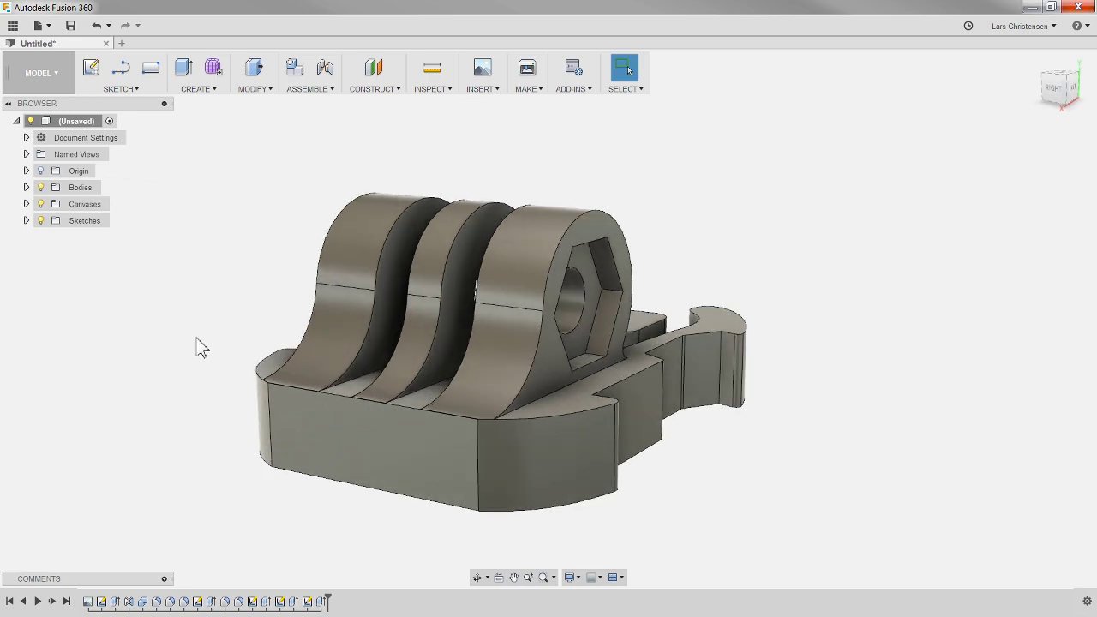
{"action": "mouse_move", "coordinate": [218, 273]}
{"action": "middle_mouse_down", "text": "shift"}
{"action": "mouse_move", "coordinate": [215, 205]}
{"action": "mouse_move", "coordinate": [214, 299]}
{"action": "mouse_move", "coordinate": [215, 260]}
{"action": "middle_mouse_up", "text": "shift"}
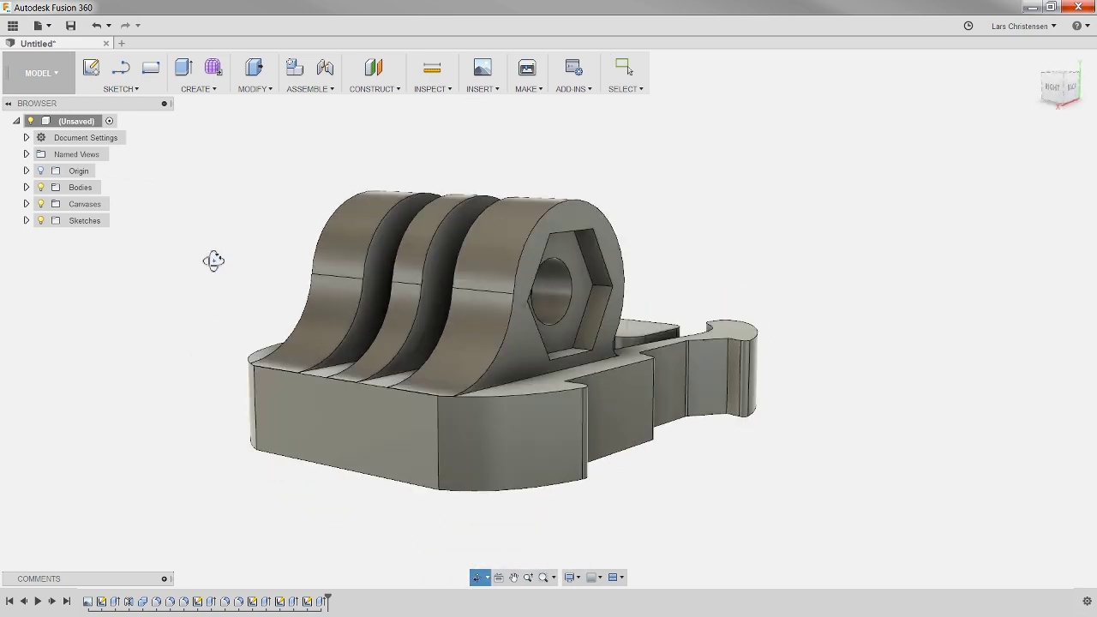